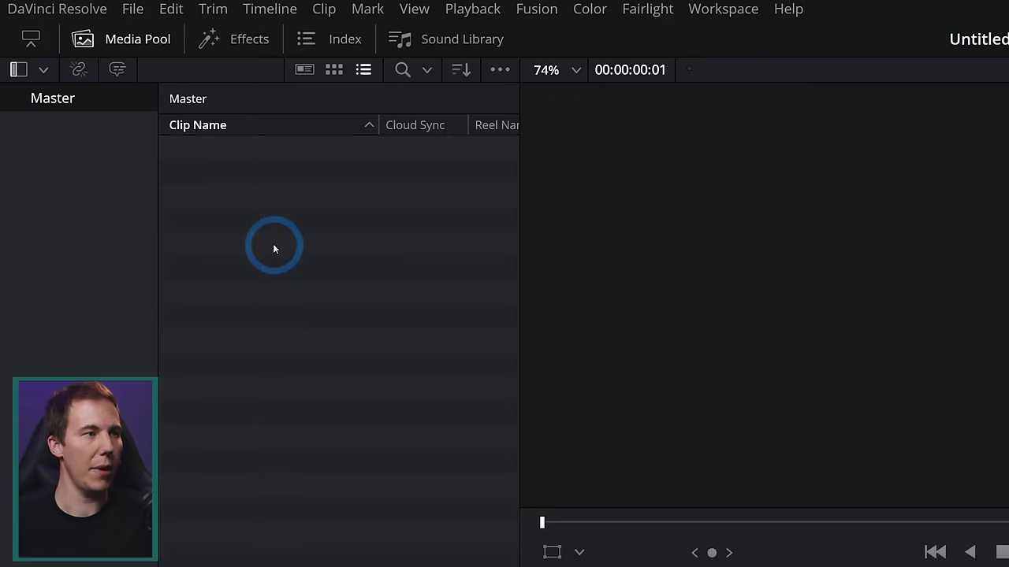
Create a Fusion composition clip with a 5-second duration at 24 fps and open it on the Fusion page
{"action": "right_click", "coordinate": [141, 122]}
{"action": "left_click", "coordinate": [399, 285]}
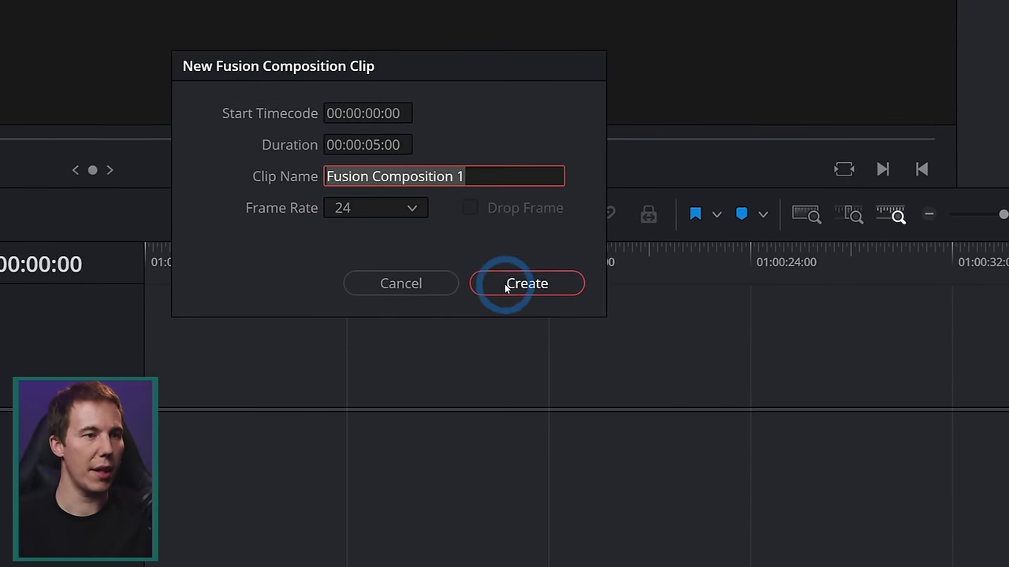
{"action": "left_click", "coordinate": [509, 296]}
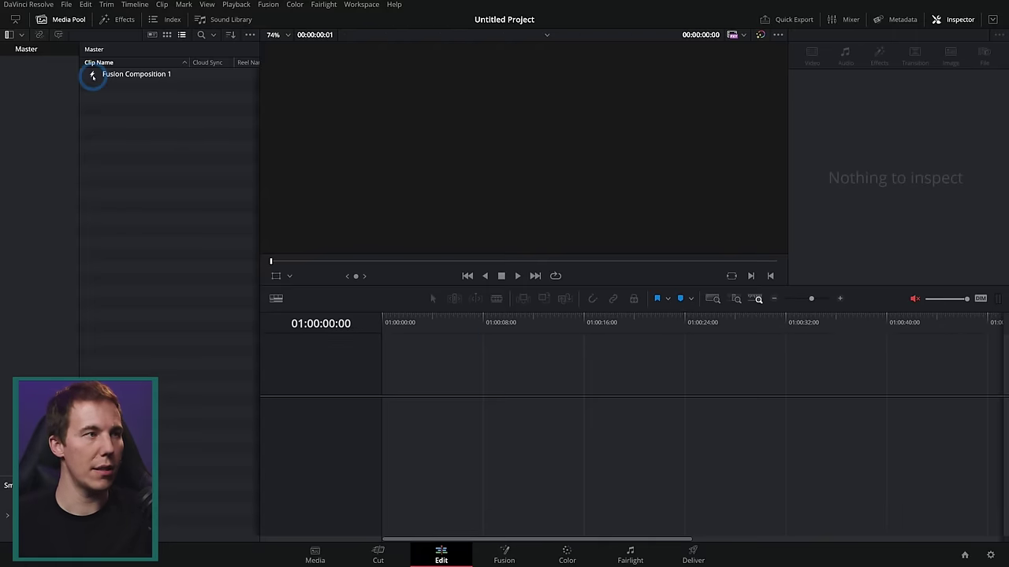
{"action": "left_click", "coordinate": [92, 75]}
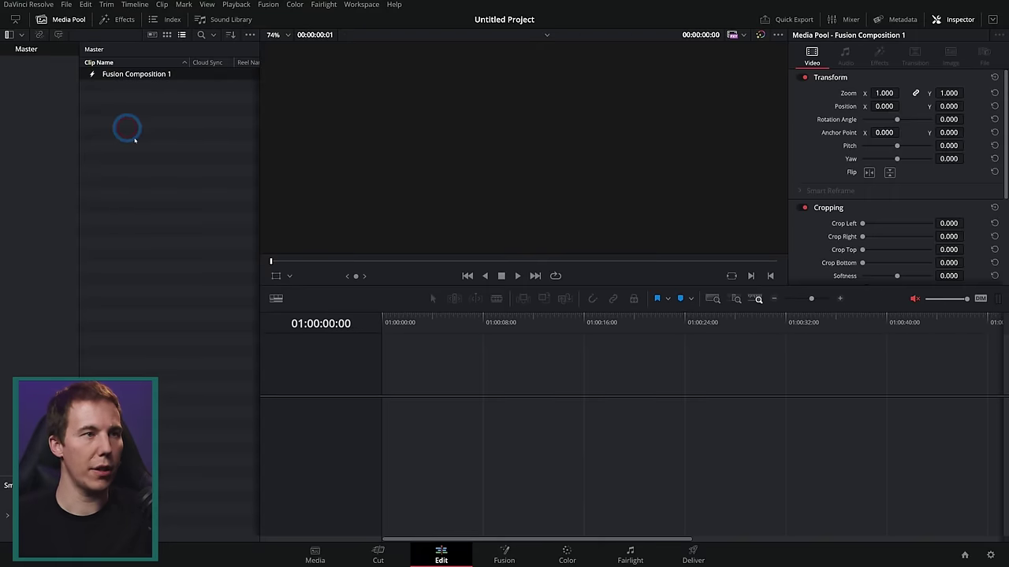
{"action": "key", "text": "shift+5"}
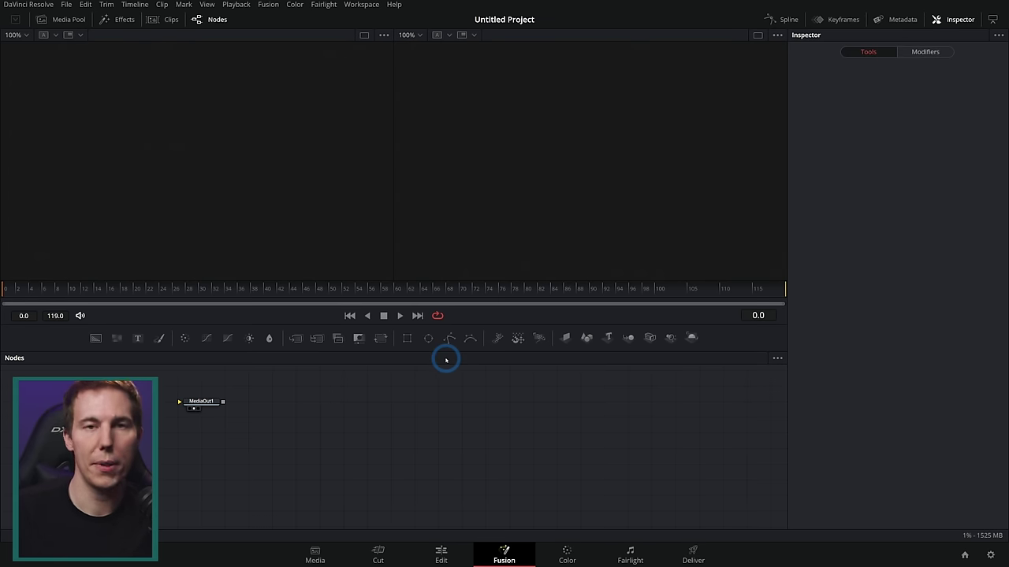
Add a Background node to the composition and connect its output to MediaOut1
{"action": "left_click_drag", "start_coordinate": [536, 441], "coordinate": [565, 441]}
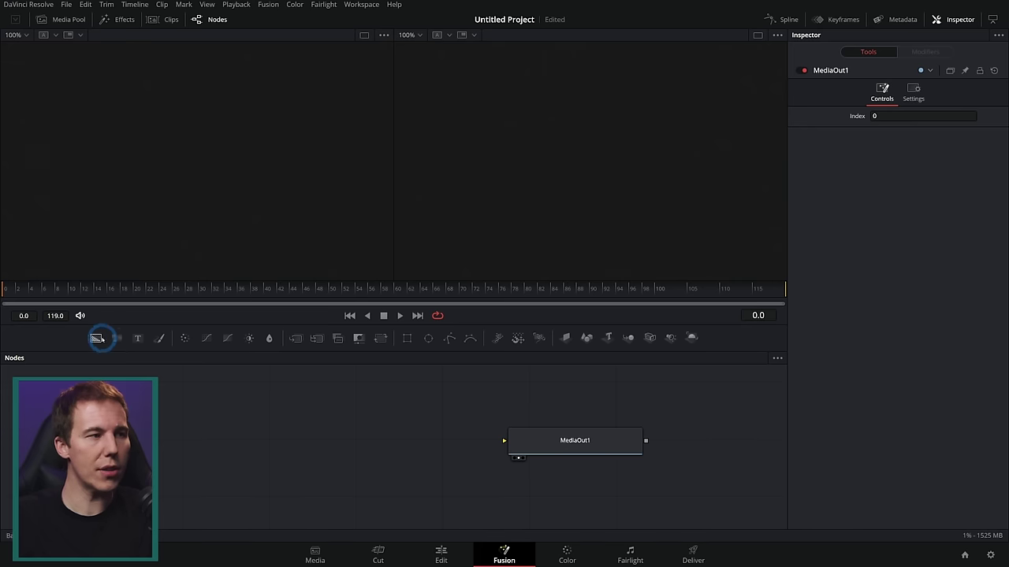
{"action": "left_click_drag", "start_coordinate": [95, 337], "coordinate": [236, 449]}
{"action": "left_click_drag", "start_coordinate": [304, 442], "coordinate": [585, 450]}
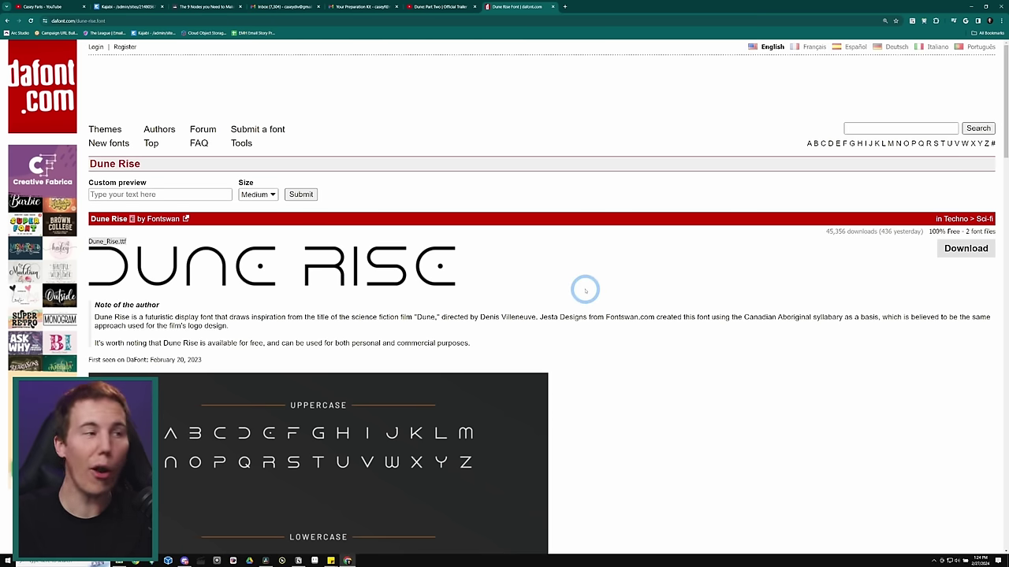
Download the Dune Rise font from dafont.com and use it for the text DUNE in the Text1 node
{"action": "left_click", "coordinate": [955, 249]}
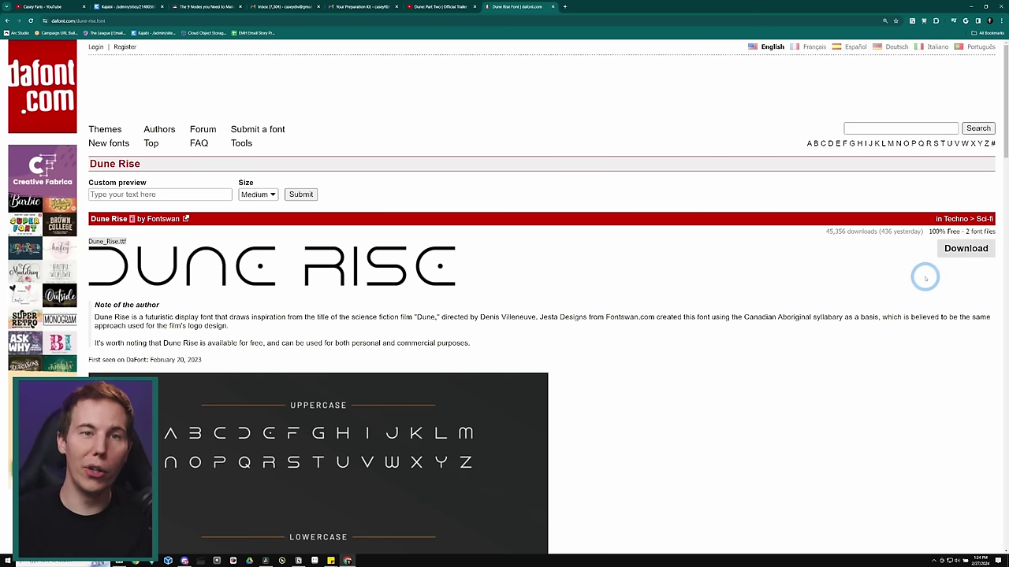
{"action": "left_click", "coordinate": [890, 200]}
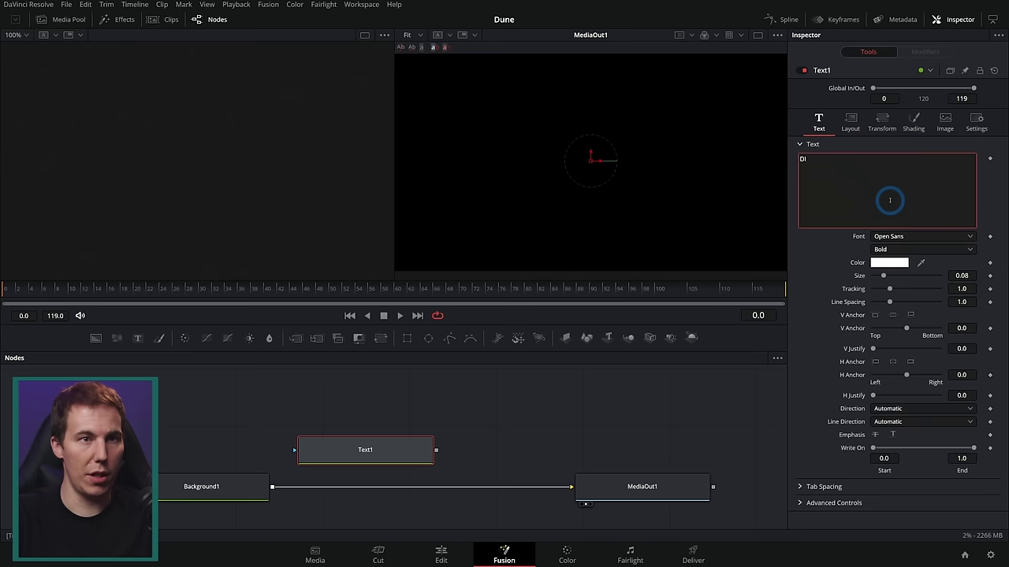
{"action": "left_click", "coordinate": [921, 236]}
{"action": "scroll", "coordinate": [914, 315], "scroll_direction": "down", "scroll_amount": 5}
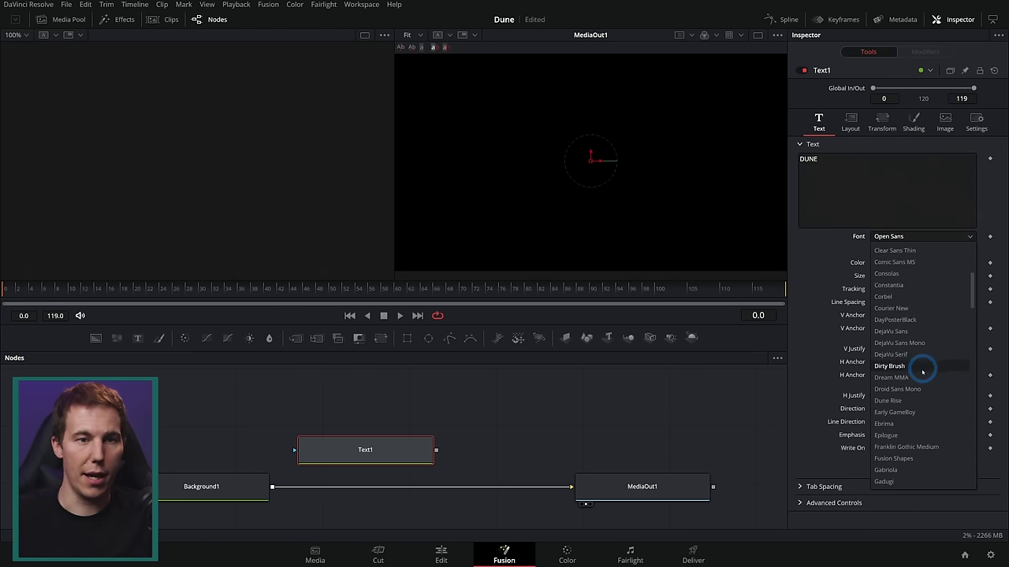
{"action": "left_click", "coordinate": [918, 401]}
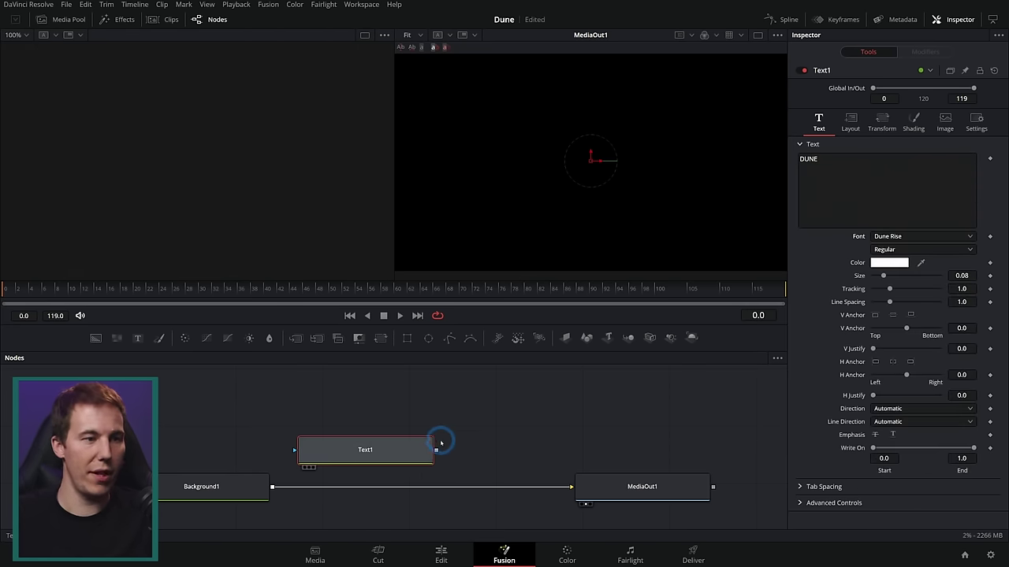
Merge the DUNE text over the background and widen its tracking to about 1.575
{"action": "left_click_drag", "start_coordinate": [435, 451], "coordinate": [272, 487]}
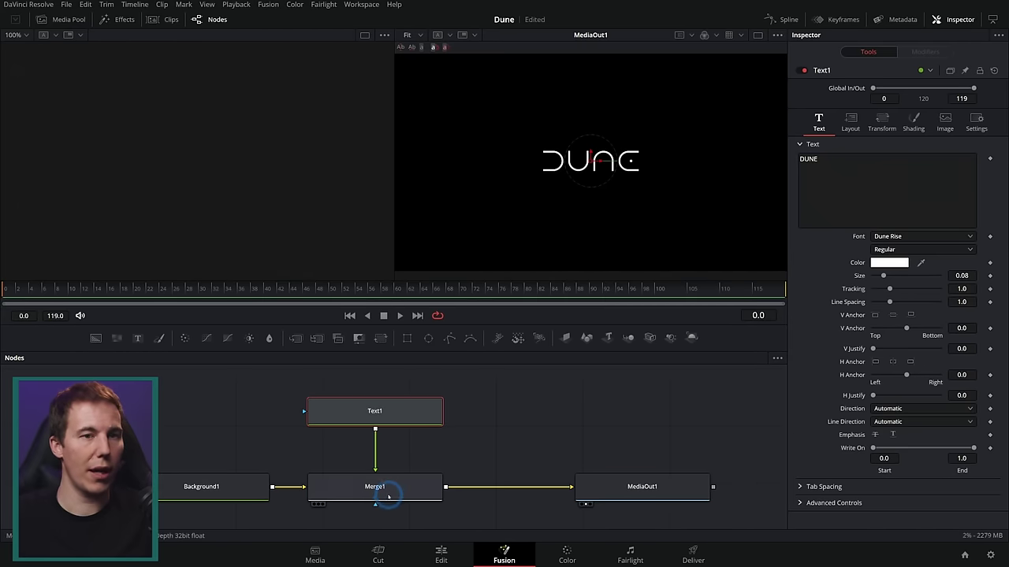
{"action": "left_click_drag", "start_coordinate": [891, 289], "coordinate": [898, 290]}
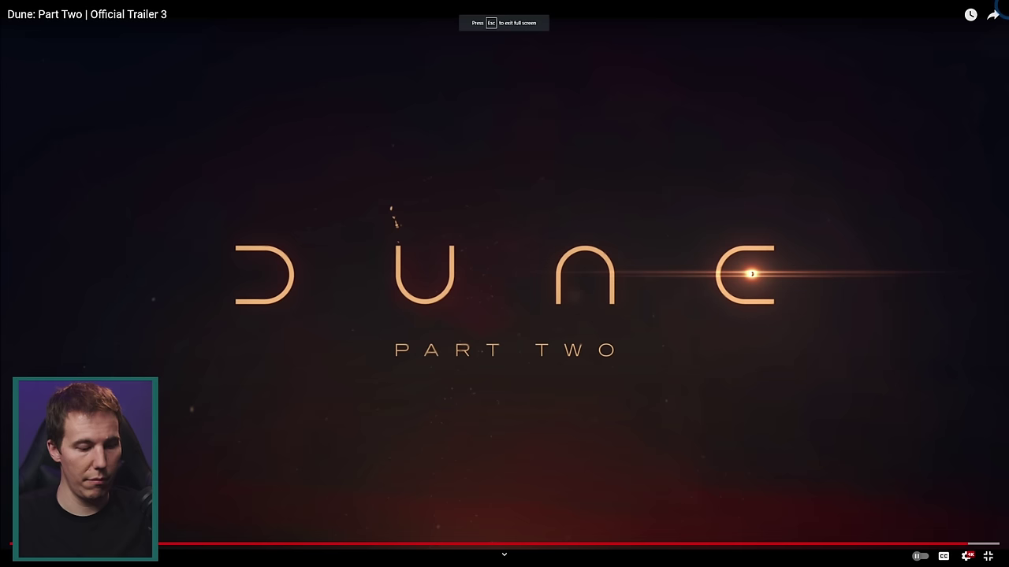
Capture the full-screen title frame of the Dune: Part Two trailer and bring Dune.png into the composition as a reference
{"action": "key", "text": "super+shift+s"}
{"action": "left_click_drag", "start_coordinate": [1, 0], "coordinate": [1008, 566]}
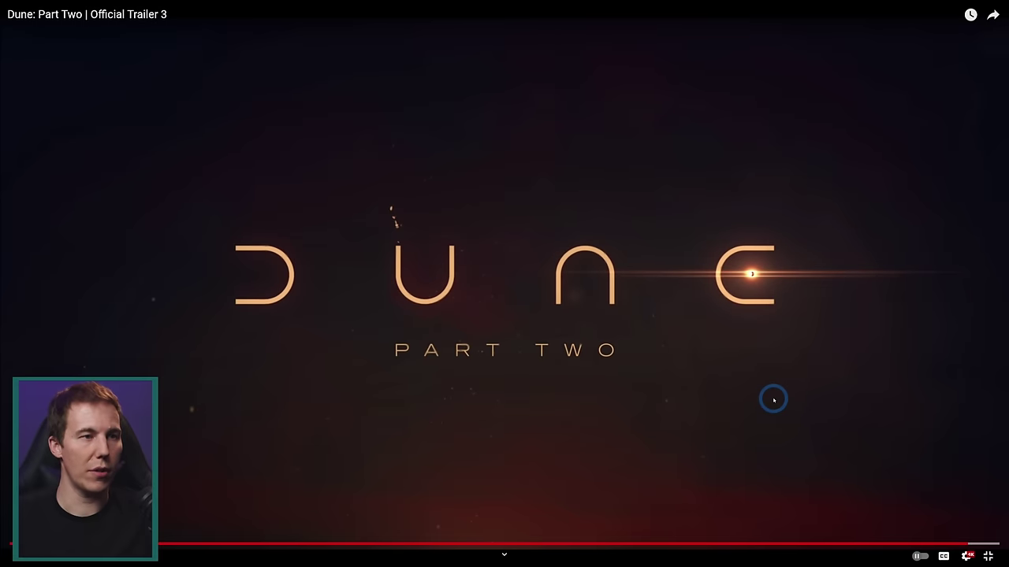
{"action": "key", "text": "alt+Tab"}
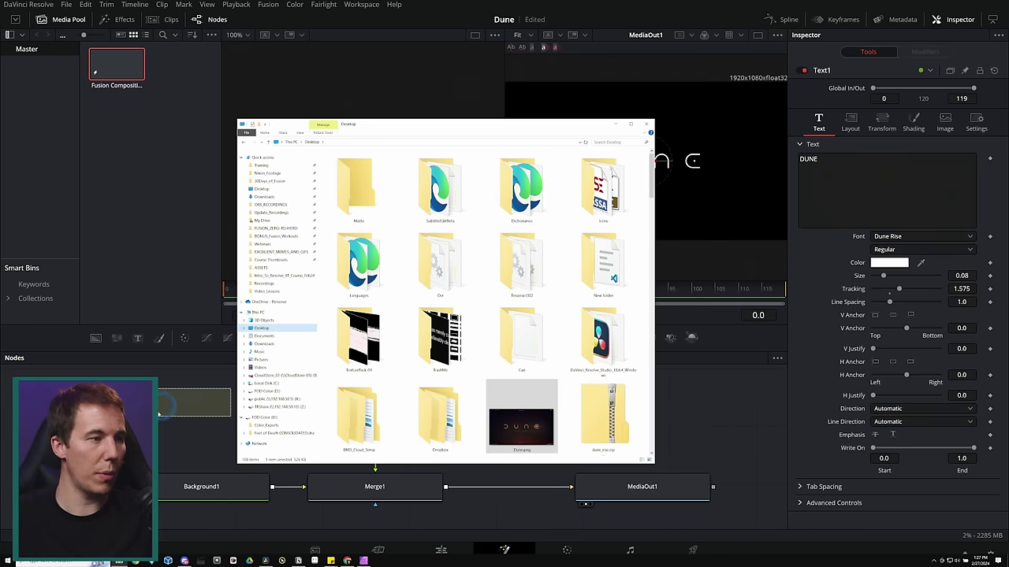
{"action": "left_click_drag", "start_coordinate": [163, 405], "coordinate": [248, 405]}
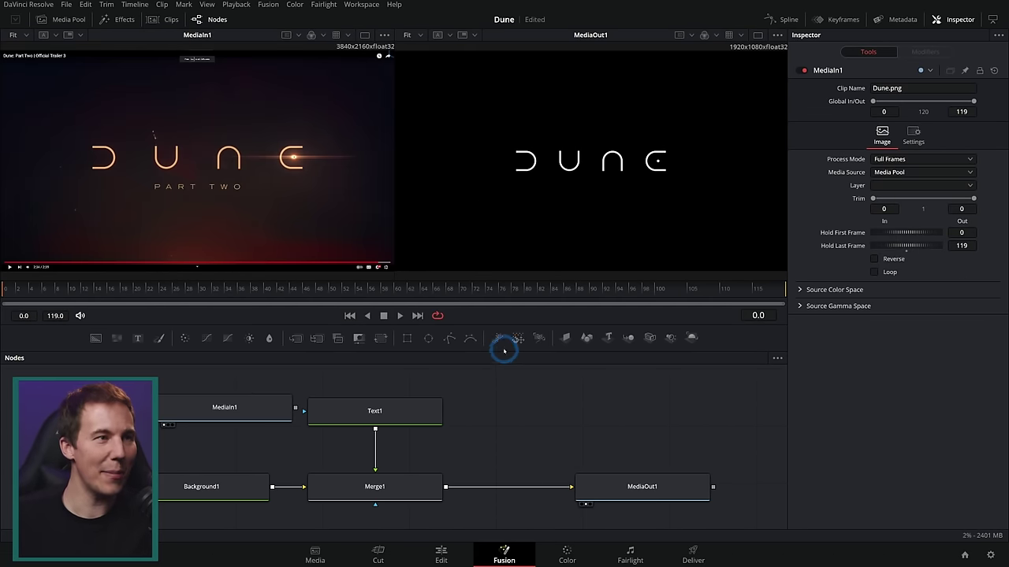
Widen the DUNE text's tracking further and merge the Dune.png reference over the composition
{"action": "left_click", "coordinate": [416, 418]}
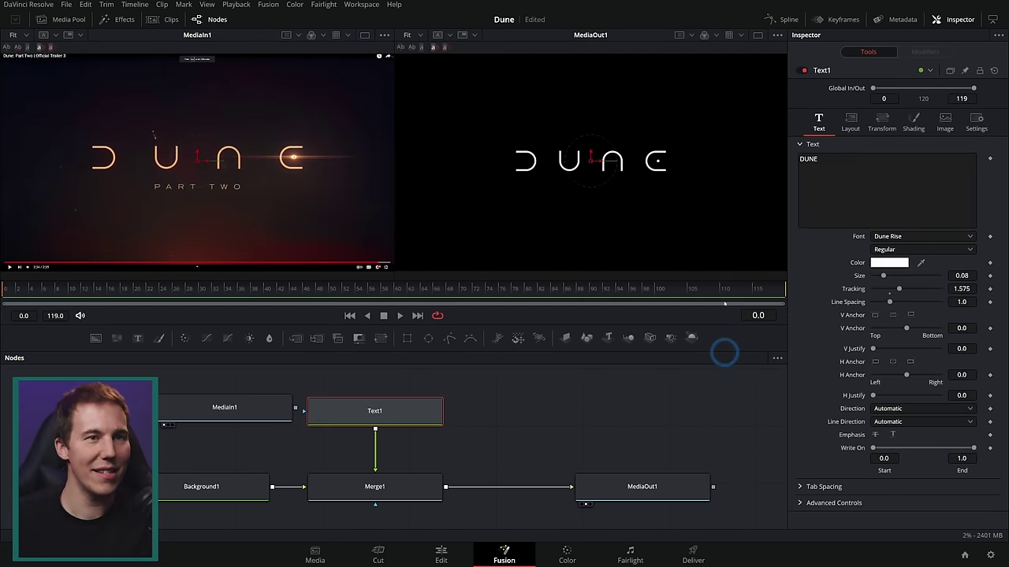
{"action": "left_click_drag", "start_coordinate": [897, 288], "coordinate": [908, 290]}
{"action": "left_click_drag", "start_coordinate": [225, 407], "coordinate": [550, 392]}
{"action": "left_click_drag", "start_coordinate": [622, 393], "coordinate": [448, 486]}
{"action": "left_click_drag", "start_coordinate": [647, 483], "coordinate": [738, 486]}
Scale the Dune.png reference to 0.5 with a Transform node and lower its merge's blend to about 0.488
{"action": "left_click", "coordinate": [599, 400]}
{"action": "key", "text": "shift+space"}
{"action": "type", "text": "xf"}
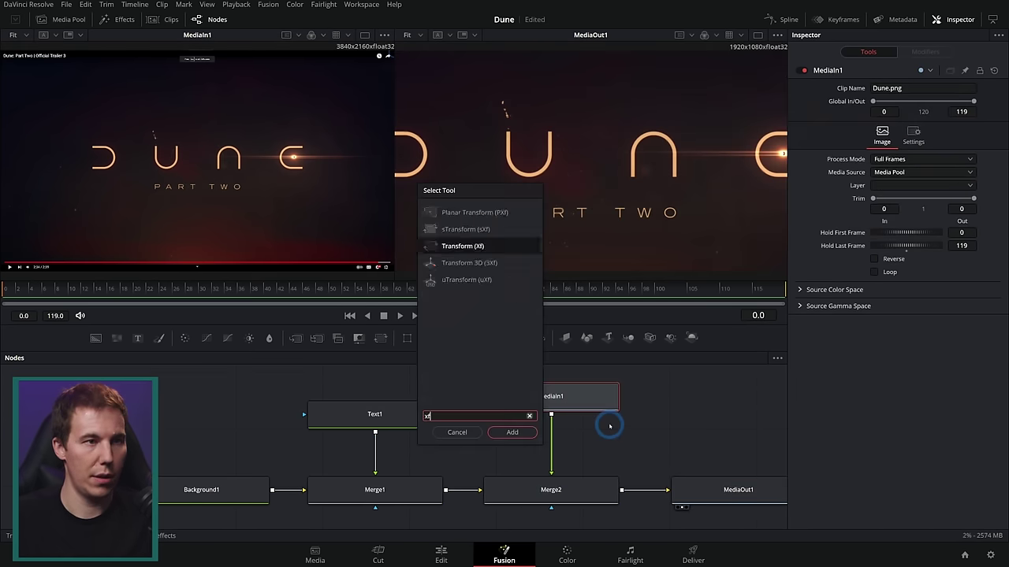
{"action": "key", "text": "Return"}
{"action": "left_click", "coordinate": [969, 170]}
{"action": "left_click", "coordinate": [966, 170]}
{"action": "type", "text": ".5"}
{"action": "key", "text": "Return"}
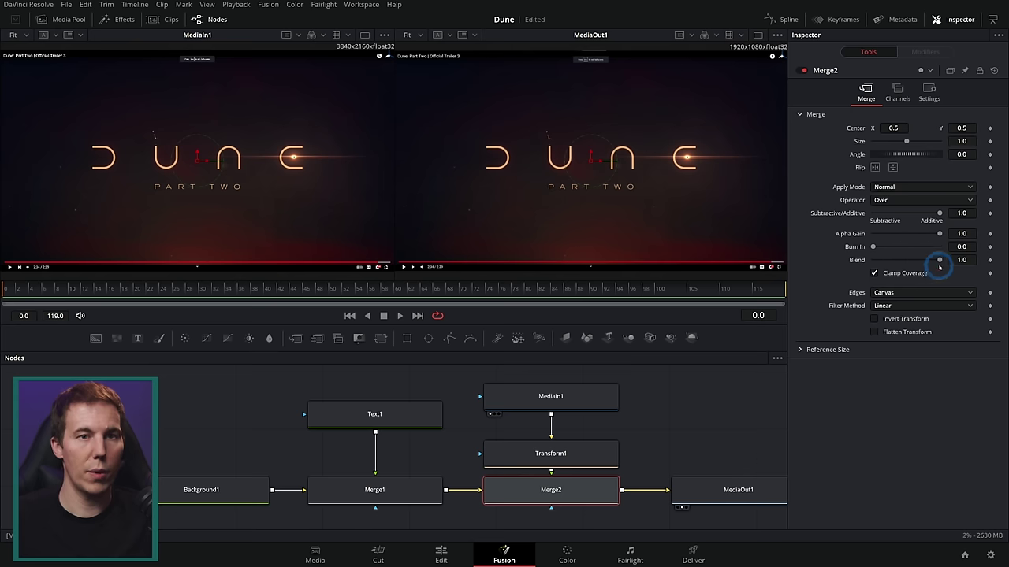
{"action": "left_click_drag", "start_coordinate": [939, 267], "coordinate": [904, 272]}
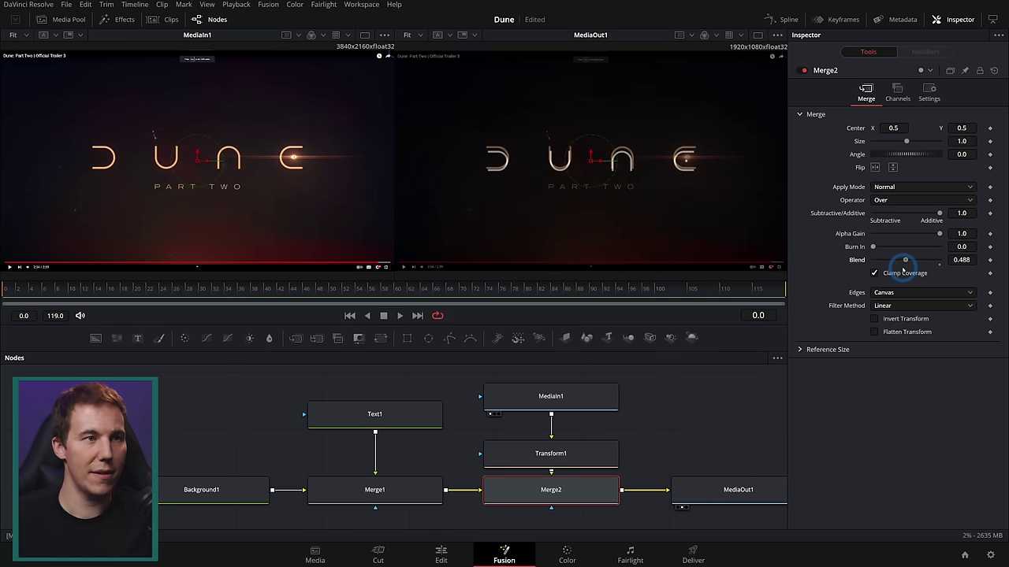
Match the DUNE text to the reference lettering with a size of 0.0922 and a tracking of about 1.923
{"action": "left_click", "coordinate": [414, 432]}
{"action": "mouse_move", "coordinate": [963, 288]}
{"action": "left_mouse_down"}
{"action": "mouse_move", "coordinate": [970, 285]}
{"action": "mouse_move", "coordinate": [963, 287]}
{"action": "left_mouse_up"}
{"action": "left_click_drag", "start_coordinate": [961, 276], "coordinate": [529, 284]}
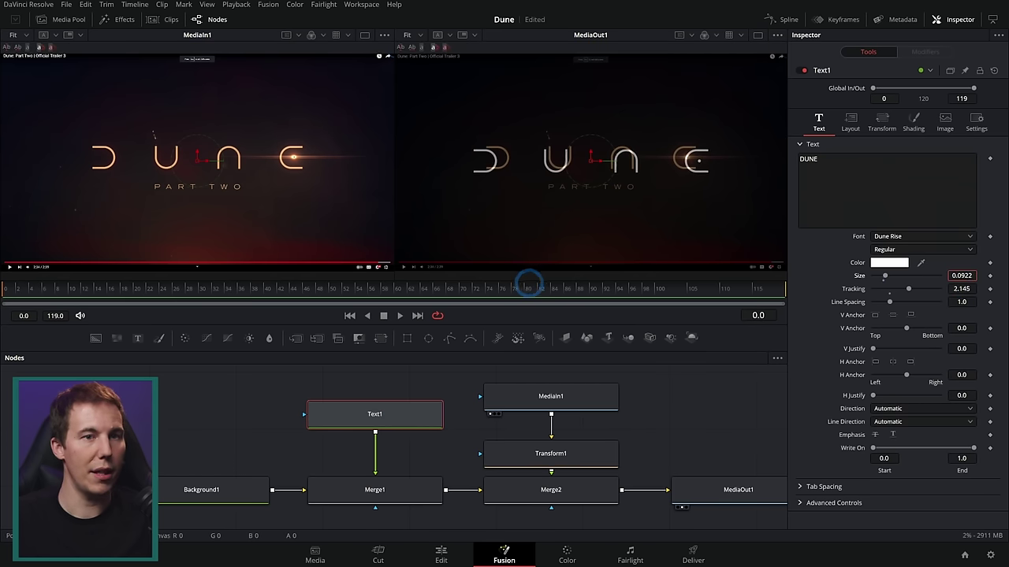
{"action": "left_click_drag", "start_coordinate": [961, 288], "coordinate": [851, 292]}
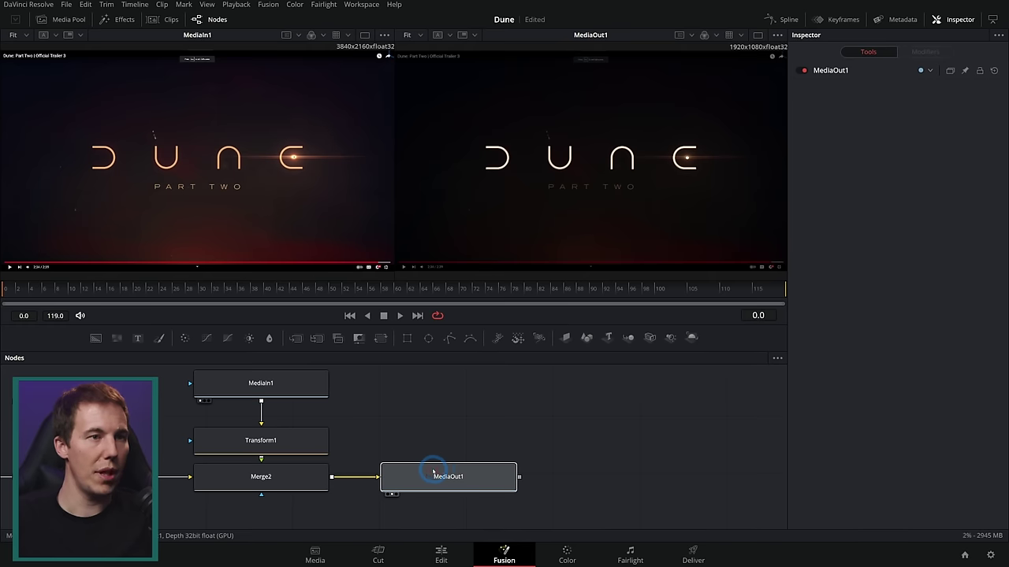
Add and merge a second text node reading PART TWO in Montserrat, placed below DUNE at size 0.0315 with tracking about 1.449
{"action": "left_click_drag", "start_coordinate": [433, 475], "coordinate": [675, 473]}
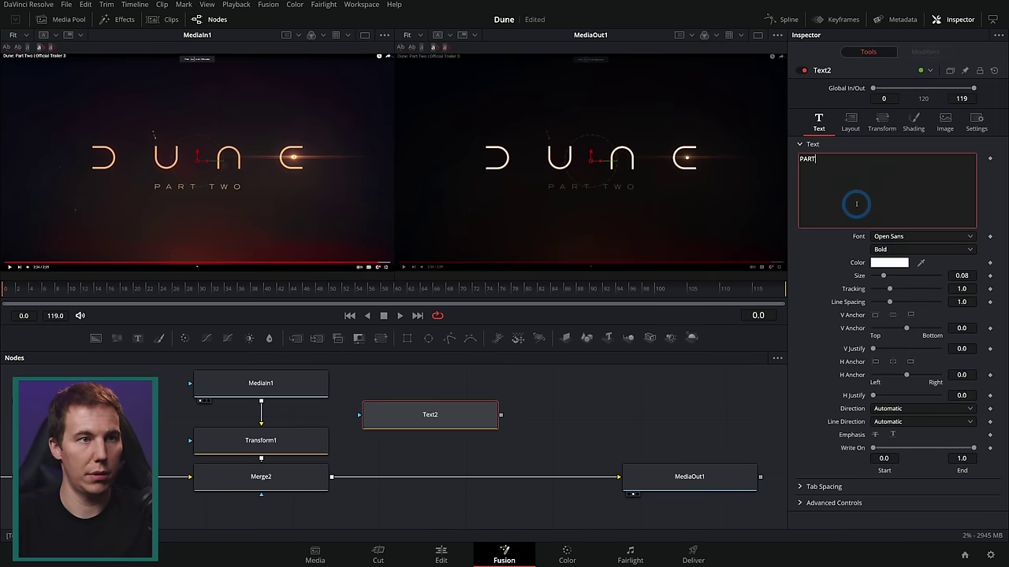
{"action": "type", "text": "TWO"}
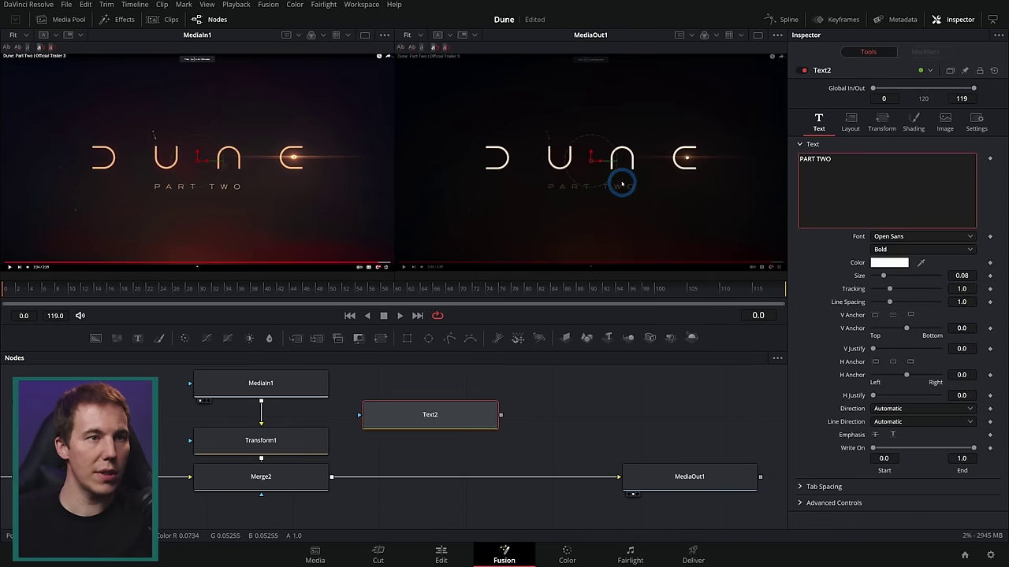
{"action": "left_click", "coordinate": [896, 238]}
{"action": "left_click", "coordinate": [908, 333]}
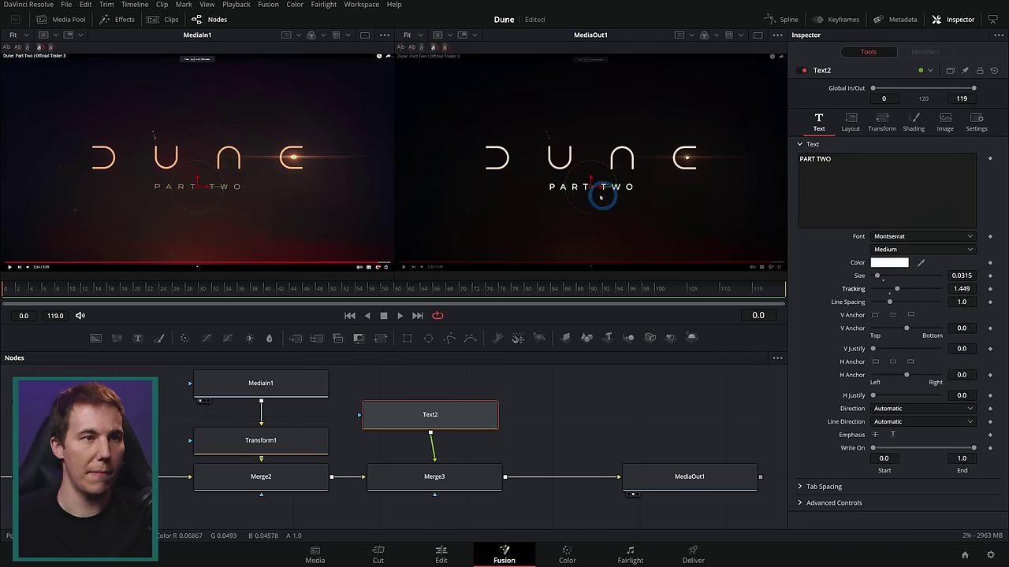
Compare the PART TWO text with the reference up close and set its font weight to Regular
{"action": "scroll", "coordinate": [595, 196], "scroll_direction": "up", "scroll_amount": 5}
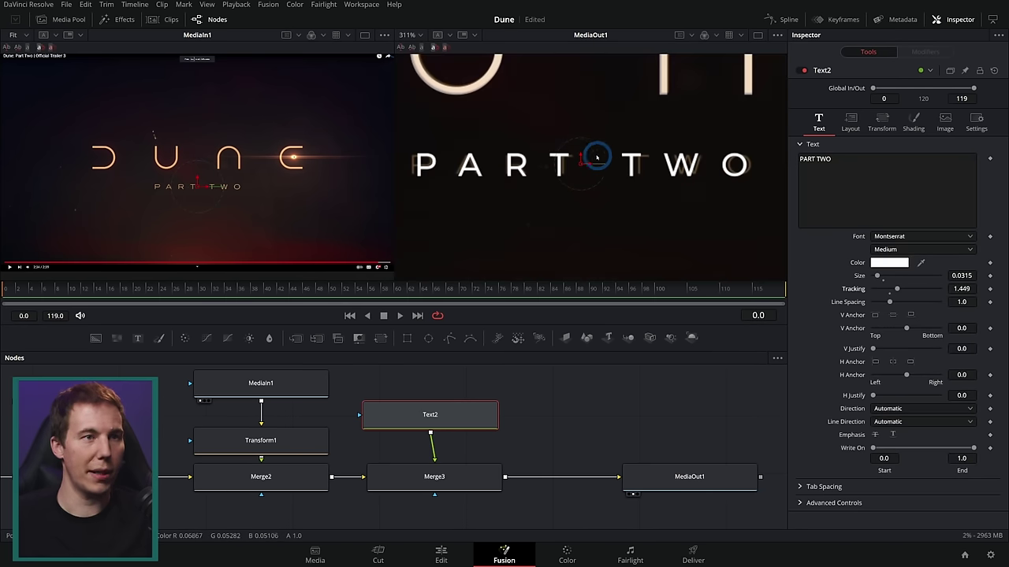
{"action": "left_click", "coordinate": [914, 248]}
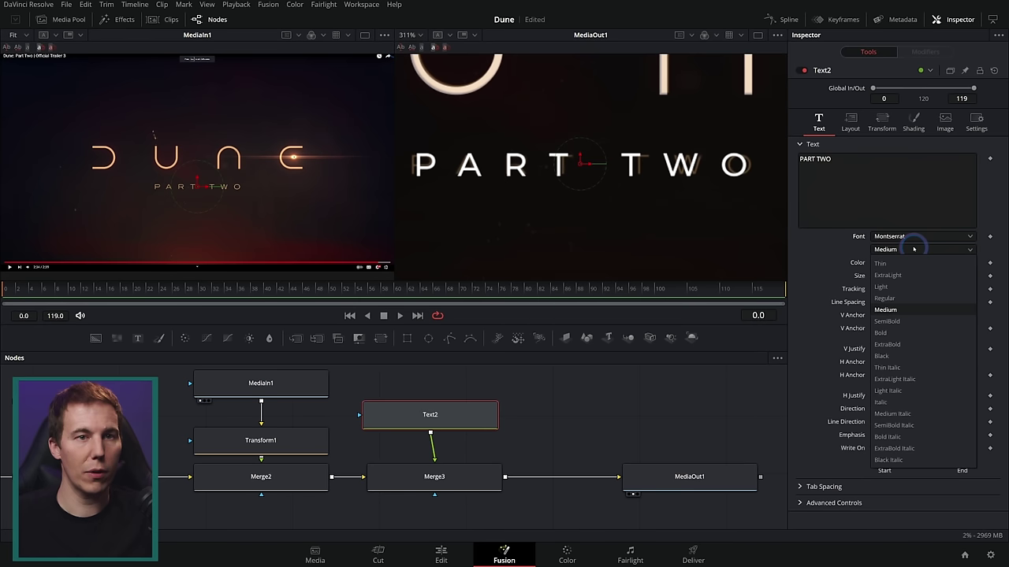
{"action": "left_click", "coordinate": [907, 292]}
{"action": "scroll", "coordinate": [652, 218], "scroll_direction": "down", "scroll_amount": 5}
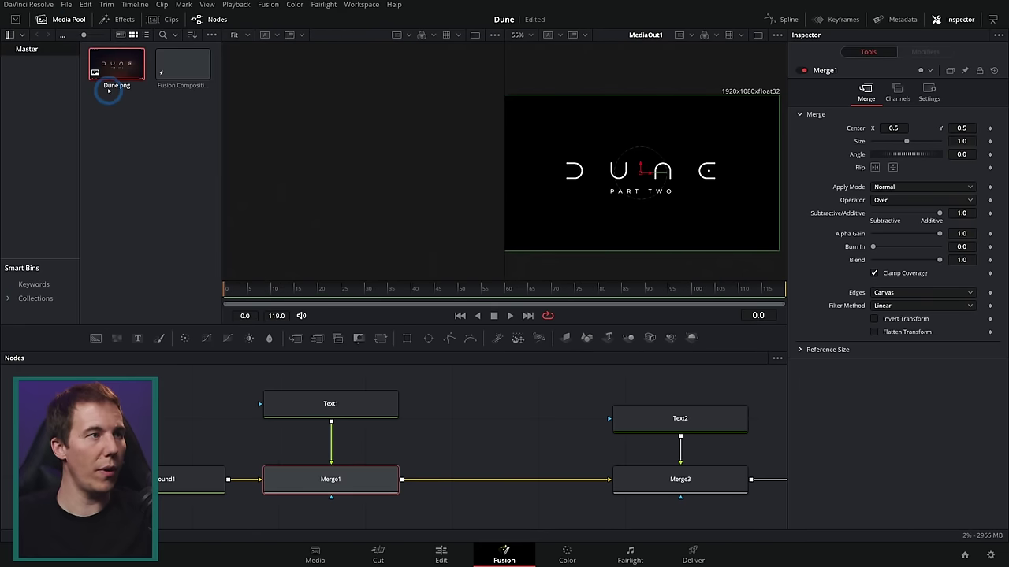
Add Dune.png to the node graph as an unconnected reference, display it in the first viewer, and hide the media pool
{"action": "left_click_drag", "start_coordinate": [108, 90], "coordinate": [181, 425]}
{"action": "key", "text": "1"}
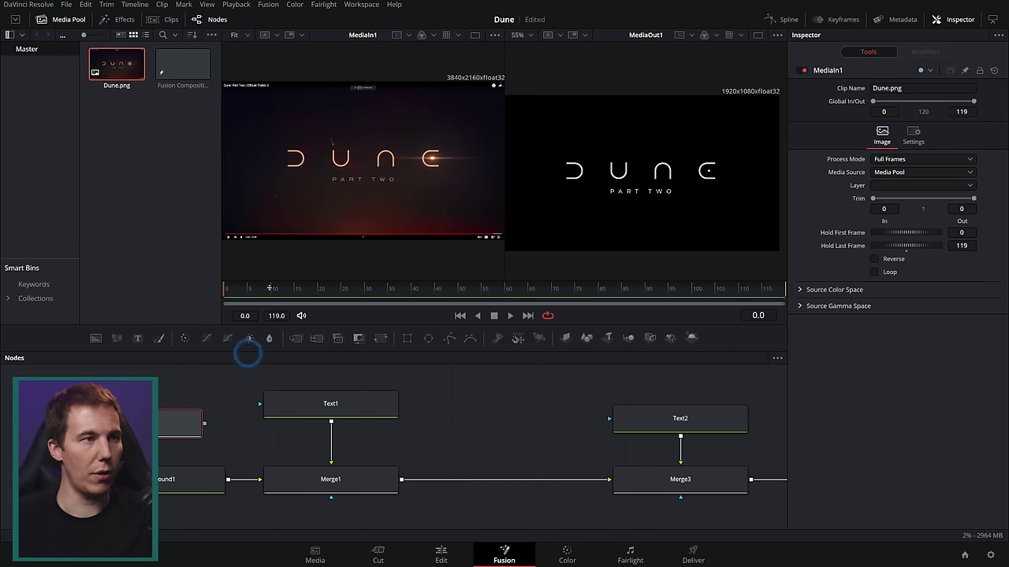
{"action": "left_click", "coordinate": [63, 19]}
Tidy the node graph by moving the PART TWO text and its merge next to the DUNE nodes
{"action": "left_click_drag", "start_coordinate": [365, 410], "coordinate": [370, 423]}
{"action": "left_click_drag", "start_coordinate": [578, 401], "coordinate": [684, 485]}
{"action": "left_click_drag", "start_coordinate": [684, 479], "coordinate": [505, 479]}
{"action": "left_click_drag", "start_coordinate": [519, 426], "coordinate": [517, 419]}
Rename the PART TWO text node as Part Two and the main title's text node as DUNE
{"action": "key", "text": "F2"}
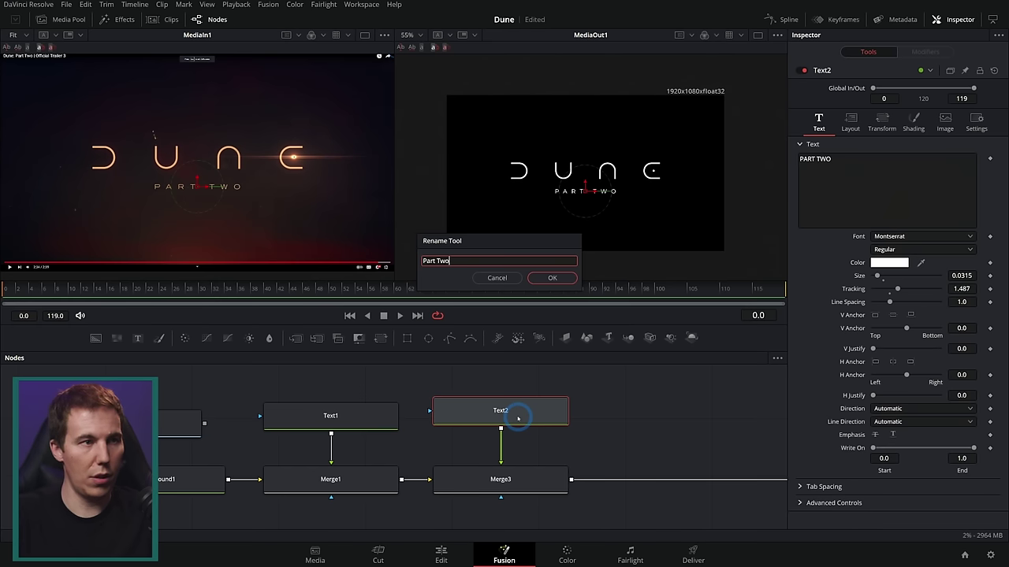
{"action": "type", "text": "Part Two"}
{"action": "key", "text": "Return"}
{"action": "left_click", "coordinate": [368, 420]}
{"action": "key", "text": "F2"}
{"action": "type", "text": "DUNE"}
{"action": "key", "text": "Return"}
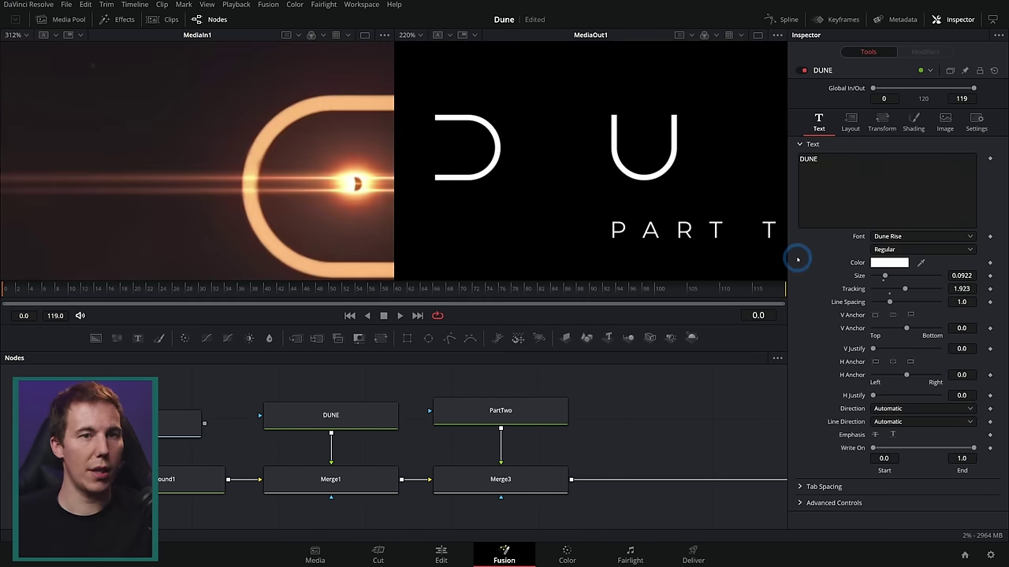
Color both the DUNE and PART TWO texts with the light orange sampled from the reference lettering
{"action": "left_click_drag", "start_coordinate": [920, 263], "coordinate": [311, 87]}
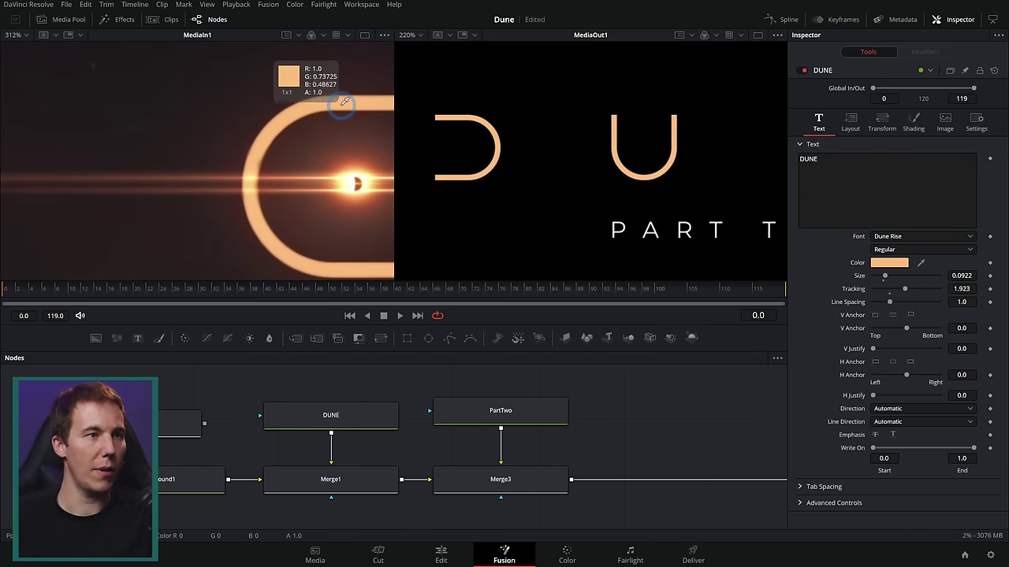
{"action": "left_click", "coordinate": [474, 425]}
{"action": "left_click_drag", "start_coordinate": [921, 263], "coordinate": [652, 177]}
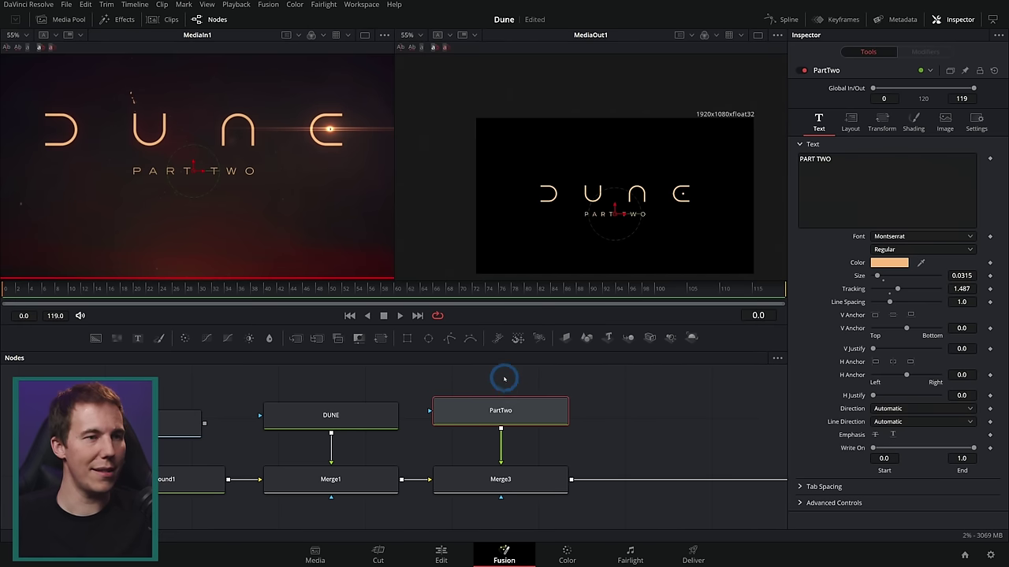
Make room after the background, add a Fast Noise node there, and merge it over the background behind the titles
{"action": "left_click_drag", "start_coordinate": [225, 396], "coordinate": [353, 404]}
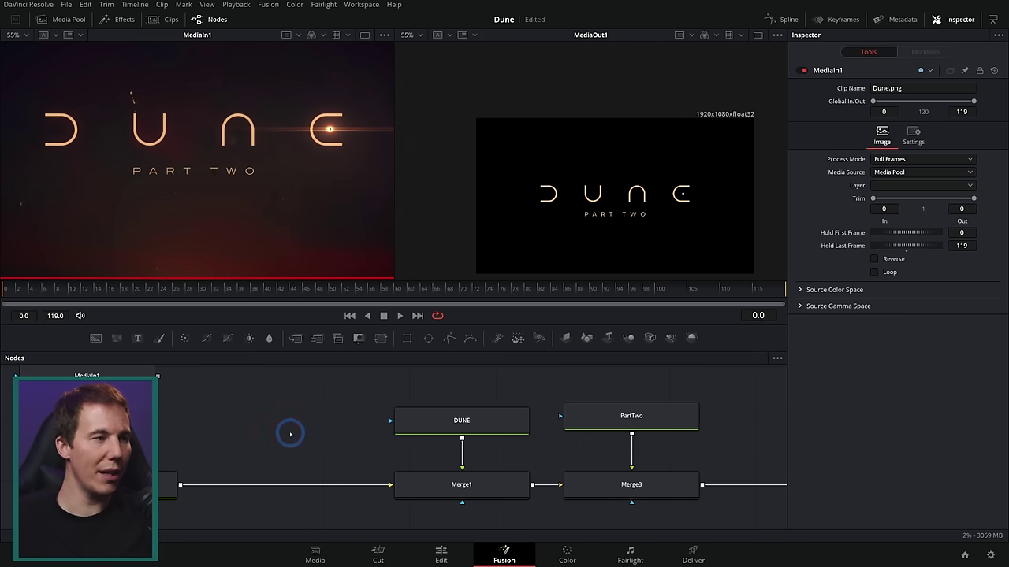
{"action": "left_click_drag", "start_coordinate": [116, 339], "coordinate": [237, 419]}
{"action": "left_click_drag", "start_coordinate": [306, 418], "coordinate": [180, 484]}
{"action": "left_click_drag", "start_coordinate": [270, 422], "coordinate": [316, 425]}
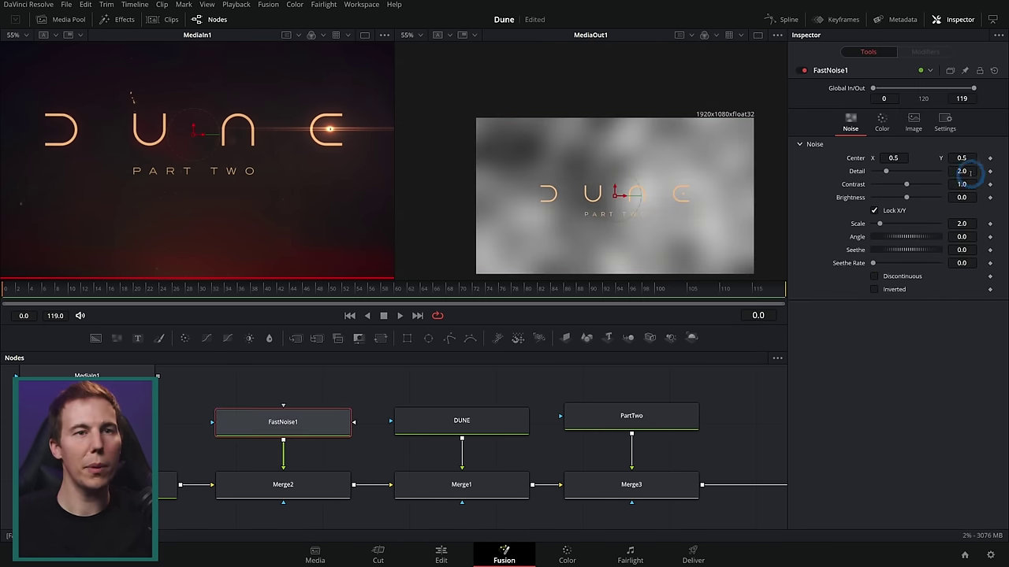
Set the Fast Noise detail to 10 and its scale to about 1.73
{"action": "left_click_drag", "start_coordinate": [896, 170], "coordinate": [941, 171]}
{"action": "left_click_drag", "start_coordinate": [885, 219], "coordinate": [878, 224]}
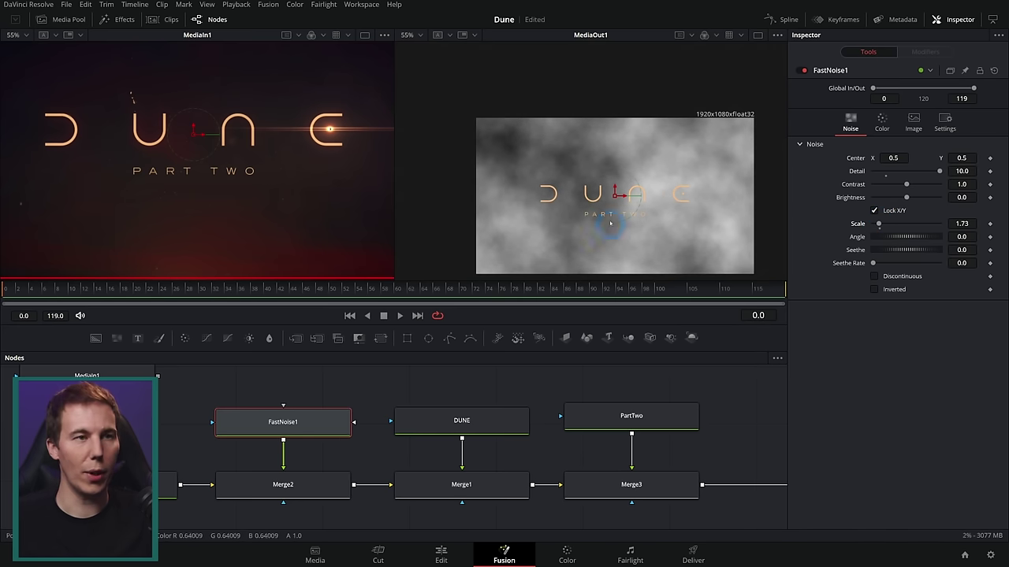
Add a Polygon mask above the Fast Noise node and connect it to that node's mask input
{"action": "scroll", "coordinate": [355, 402], "scroll_direction": "up", "scroll_amount": 3}
{"action": "left_click_drag", "start_coordinate": [449, 338], "coordinate": [304, 405]}
{"action": "left_click_drag", "start_coordinate": [348, 445], "coordinate": [307, 468]}
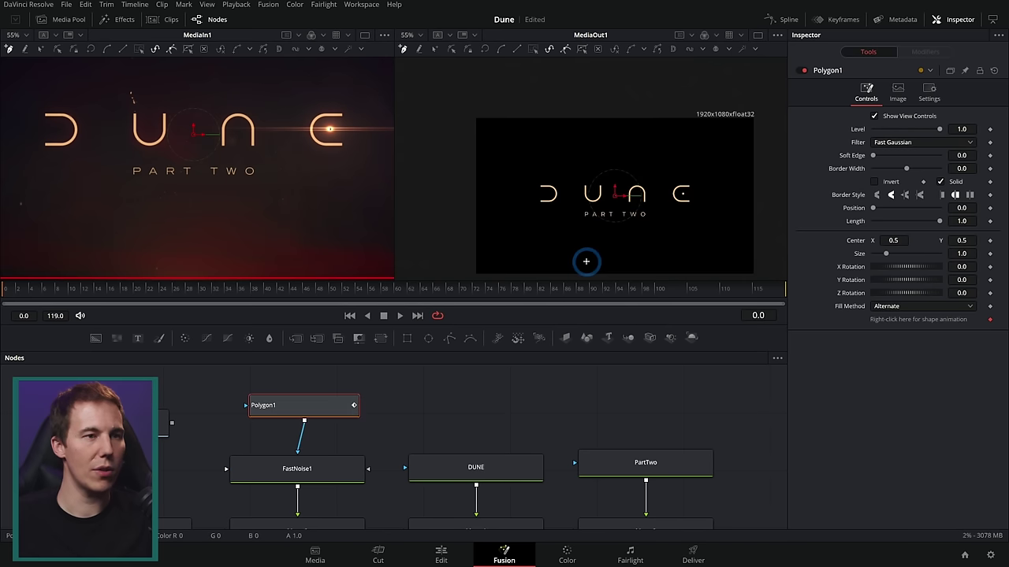
Draw a mountain-shaped mask peaking above the titles and closing below the frame, and set its Soft Edge to about 0.165
{"action": "scroll", "coordinate": [539, 255], "scroll_direction": "down", "scroll_amount": 1}
{"action": "left_click", "coordinate": [470, 234]}
{"action": "left_click", "coordinate": [546, 212]}
{"action": "left_click", "coordinate": [575, 158]}
{"action": "left_click", "coordinate": [620, 121]}
{"action": "left_click", "coordinate": [665, 183]}
{"action": "left_click", "coordinate": [709, 213]}
{"action": "left_click", "coordinate": [760, 240]}
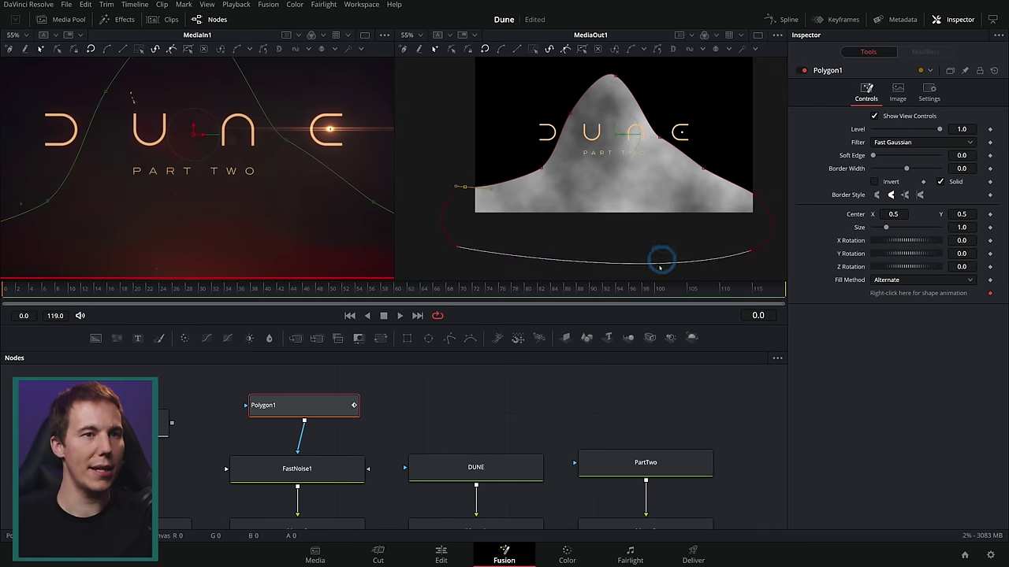
{"action": "left_click_drag", "start_coordinate": [872, 155], "coordinate": [937, 156]}
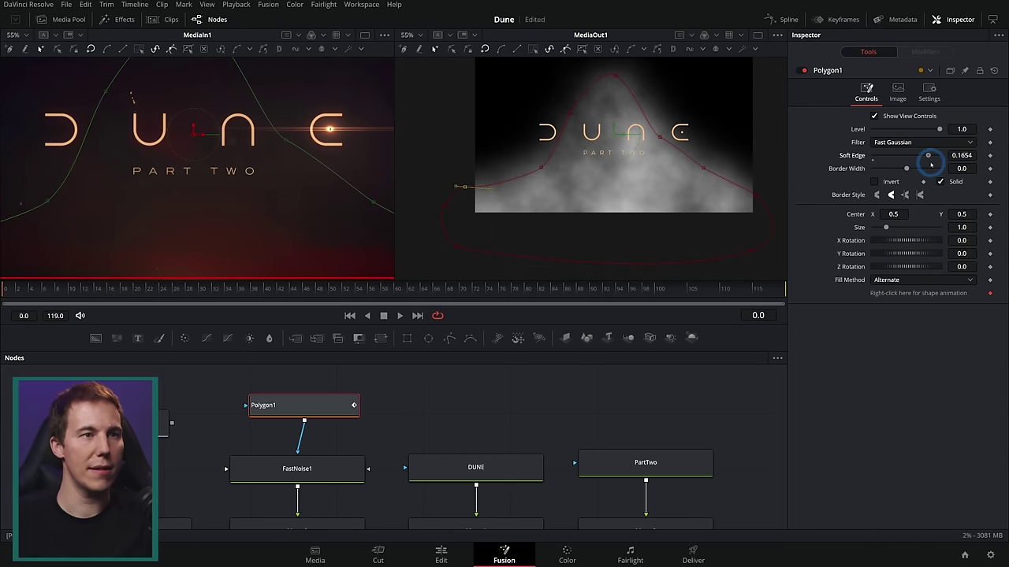
Set the Fast Noise scale to 1.1 and its Seethe Rate to 0.047, and play back the motion
{"action": "left_click", "coordinate": [323, 469]}
{"action": "left_click_drag", "start_coordinate": [879, 225], "coordinate": [877, 225]}
{"action": "mouse_move", "coordinate": [877, 264]}
{"action": "left_mouse_down"}
{"action": "mouse_move", "coordinate": [888, 263]}
{"action": "mouse_move", "coordinate": [874, 263]}
{"action": "left_mouse_up"}
{"action": "key", "text": "space"}
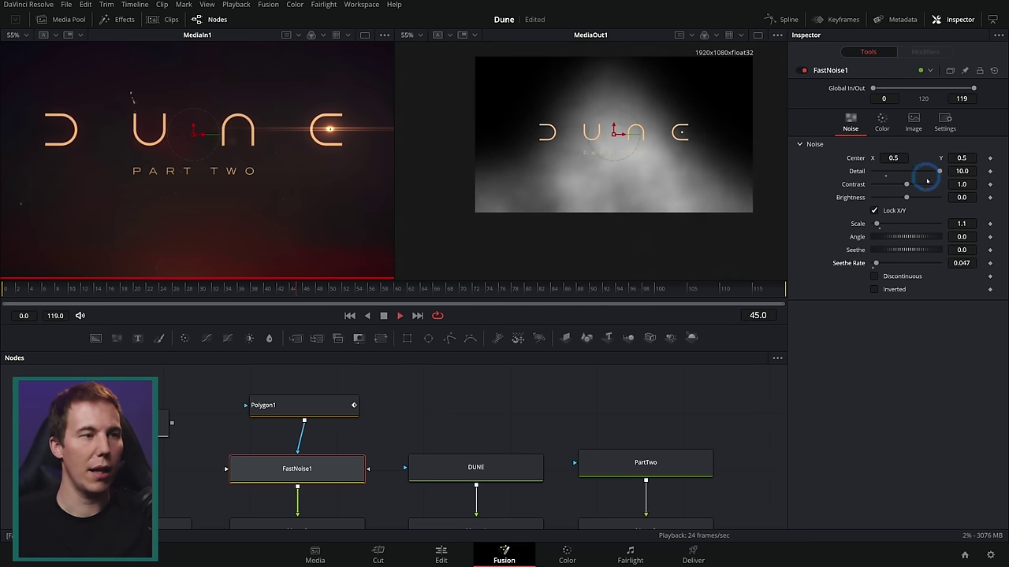
{"action": "left_click", "coordinate": [384, 316]}
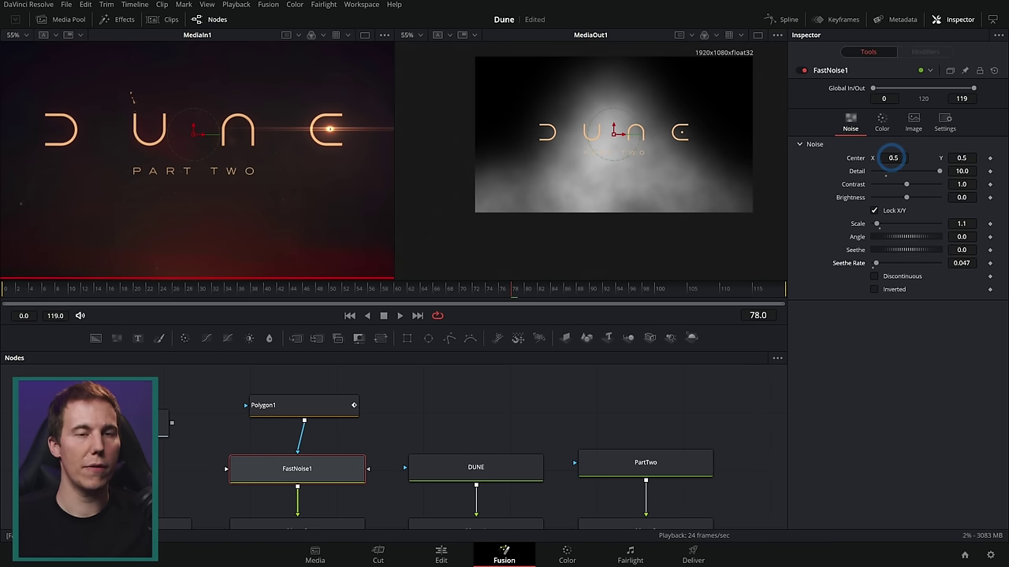
Drive the Fast Noise center with the expression Point(time/300, 0.5) and play the composition from the start
{"action": "left_click", "coordinate": [893, 157]}
{"action": "type", "text": "="}
{"action": "key", "text": "Tab"}
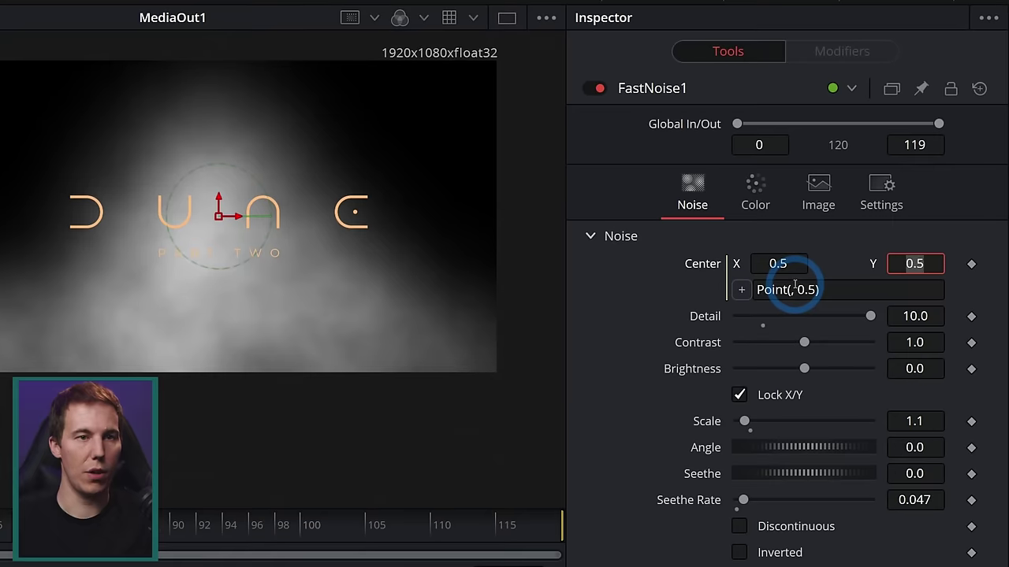
{"action": "left_click", "coordinate": [899, 171]}
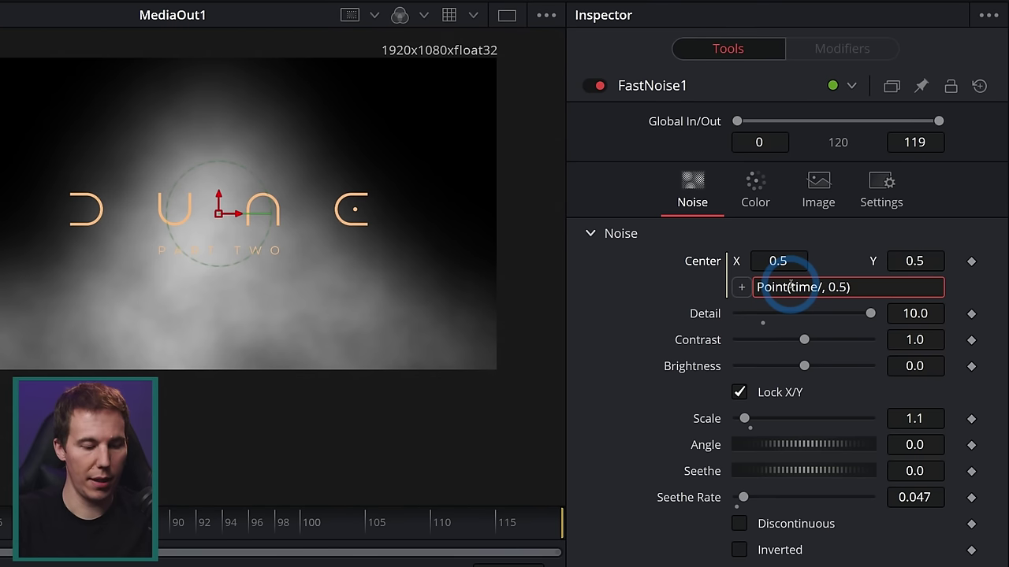
{"action": "key", "text": "Tab"}
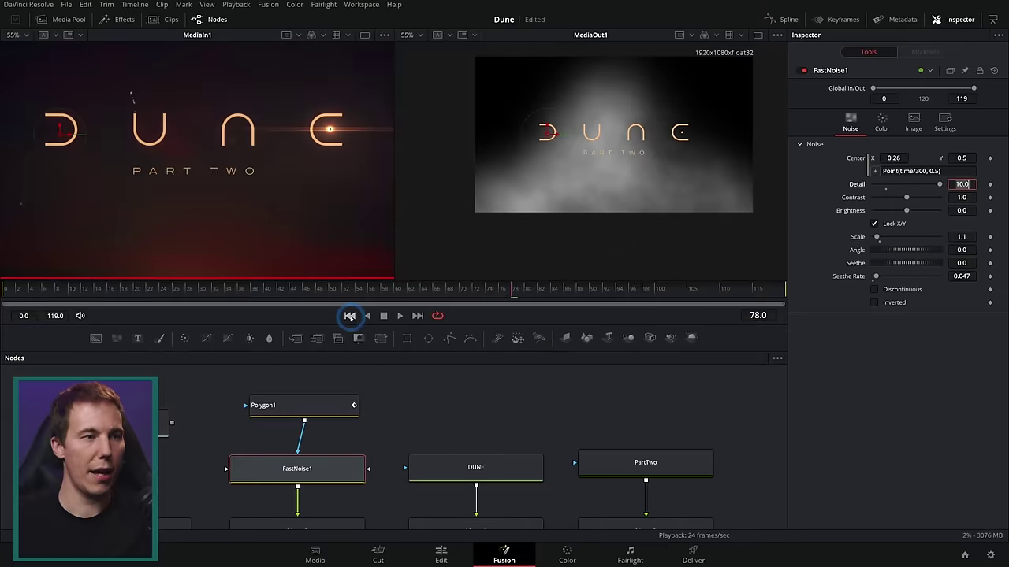
{"action": "left_click", "coordinate": [400, 316]}
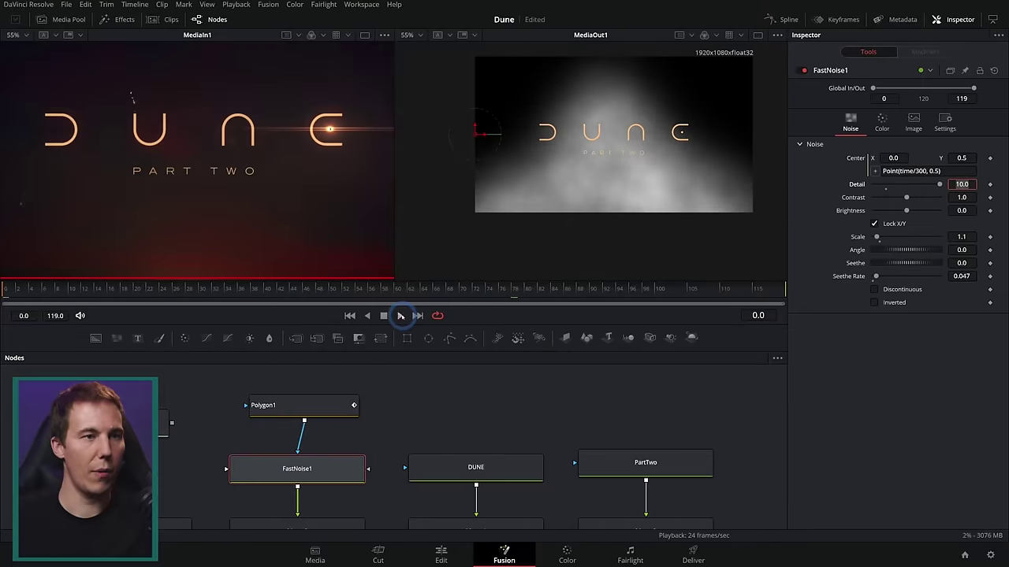
{"action": "left_click", "coordinate": [599, 181]}
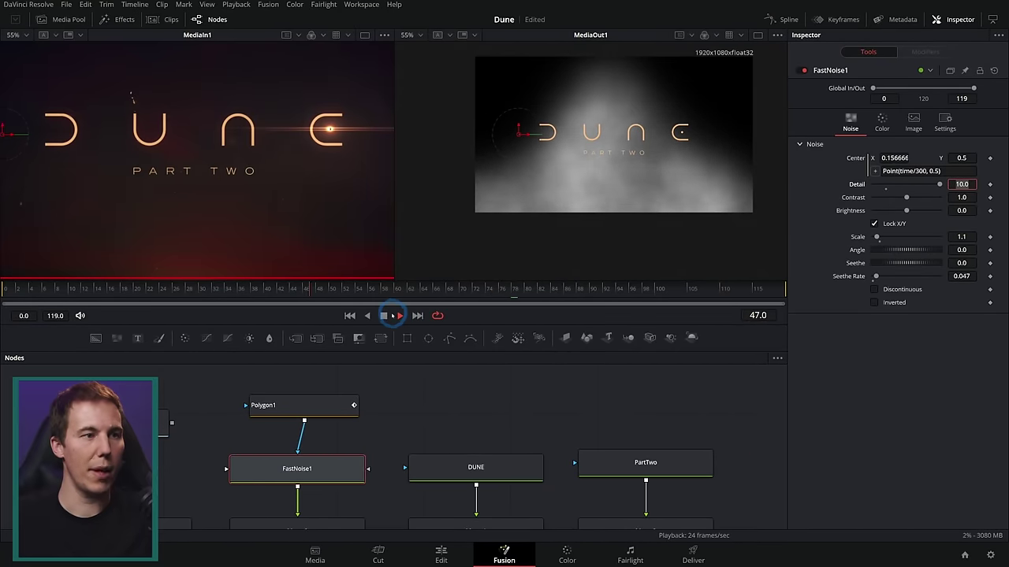
Change the noise center expression to Point(time/-500, 0.5) and lower the Seethe Rate to 0.011
{"action": "left_click", "coordinate": [917, 171]}
{"action": "type", "text": "-"}
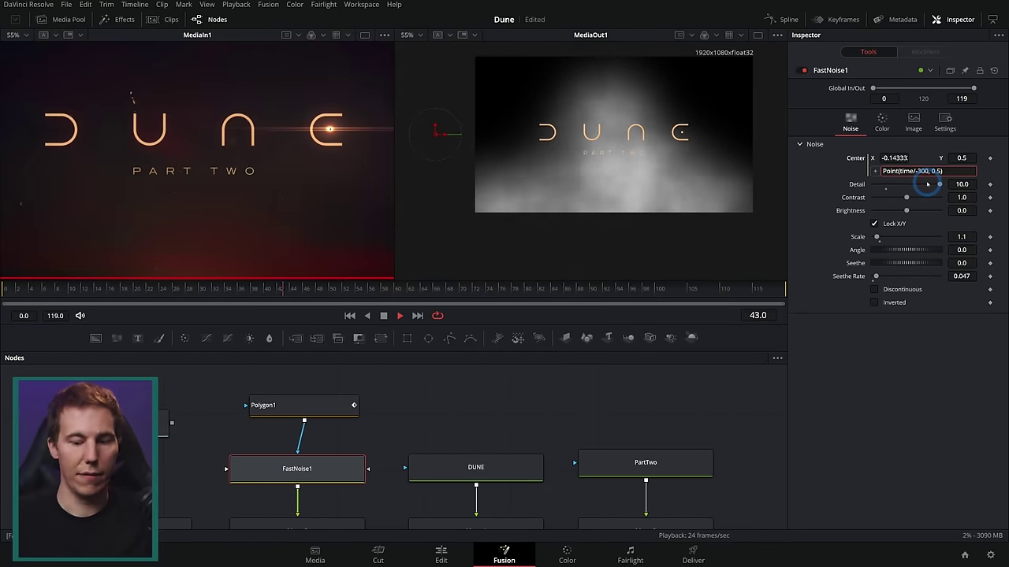
{"action": "key", "text": "Delete"}
{"action": "type", "text": "5"}
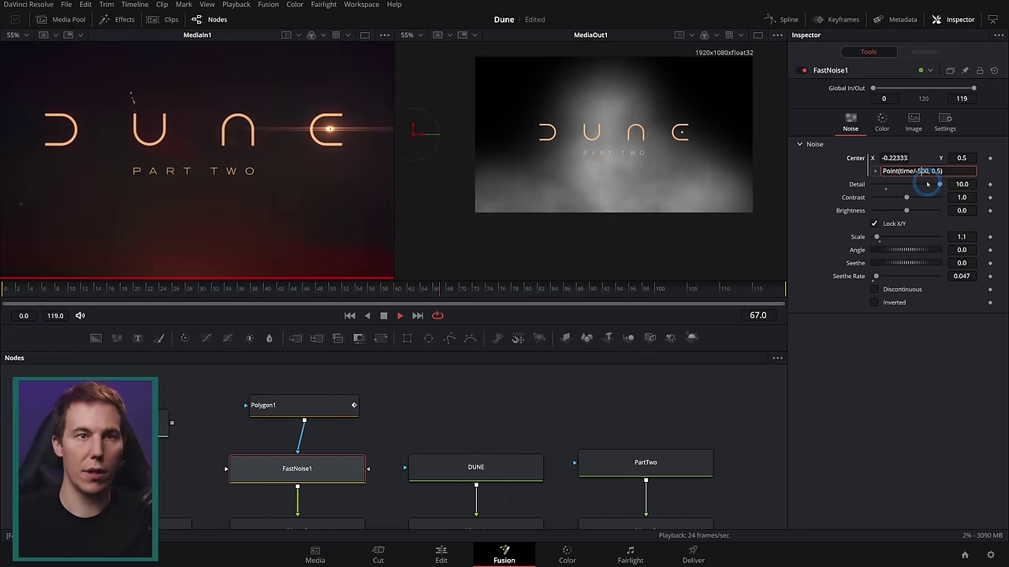
{"action": "key", "text": "Return"}
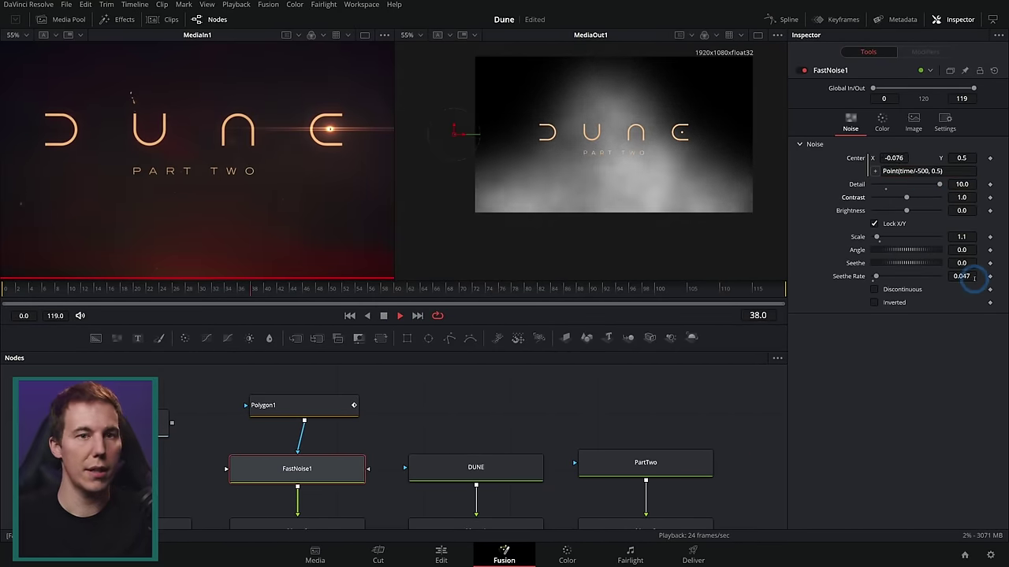
{"action": "left_click_drag", "start_coordinate": [972, 278], "coordinate": [951, 279]}
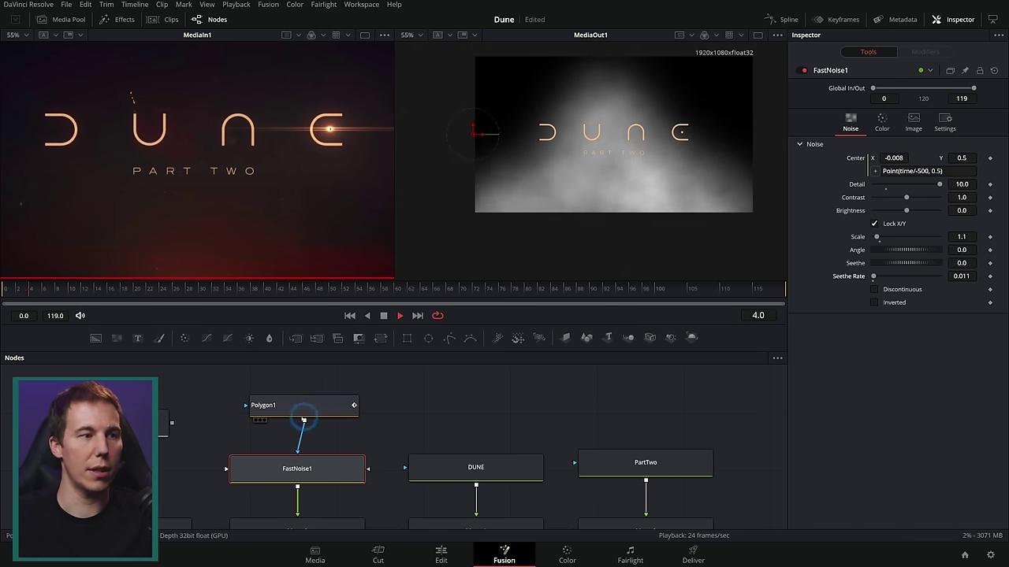
Set the Polygon mask's Soft Edge to 0.4 and shift the points of its right-hand slope slightly downward
{"action": "left_click", "coordinate": [304, 411]}
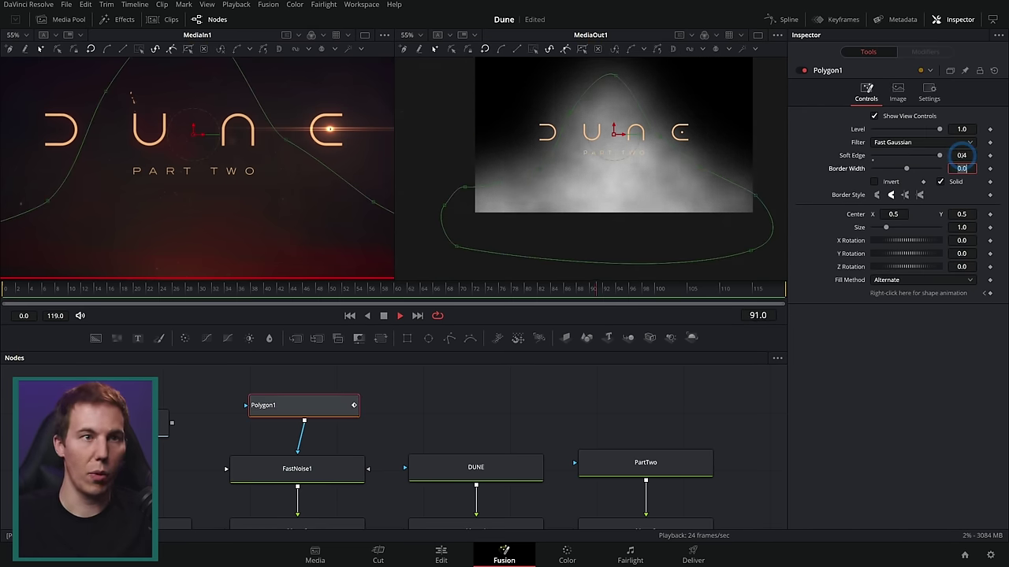
{"action": "left_click", "coordinate": [600, 76]}
{"action": "left_click_drag", "start_coordinate": [707, 121], "coordinate": [685, 168]}
{"action": "left_click_drag", "start_coordinate": [681, 214], "coordinate": [684, 230]}
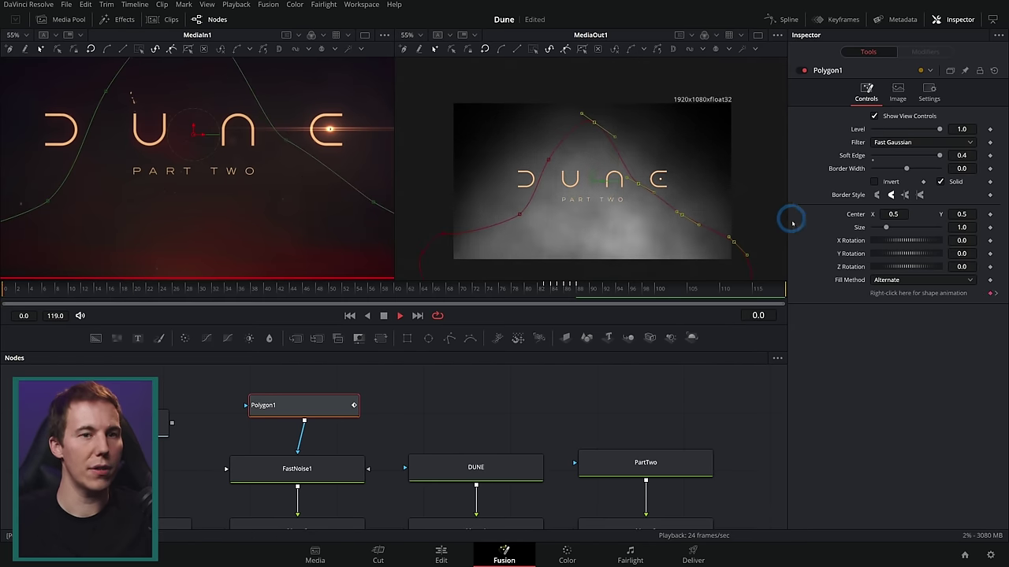
{"action": "key", "text": "space"}
Align the Polygon node above the Fast Noise and remove the mask's keyframed shape animation, Polygon1Polyline
{"action": "left_click_drag", "start_coordinate": [311, 409], "coordinate": [299, 405]}
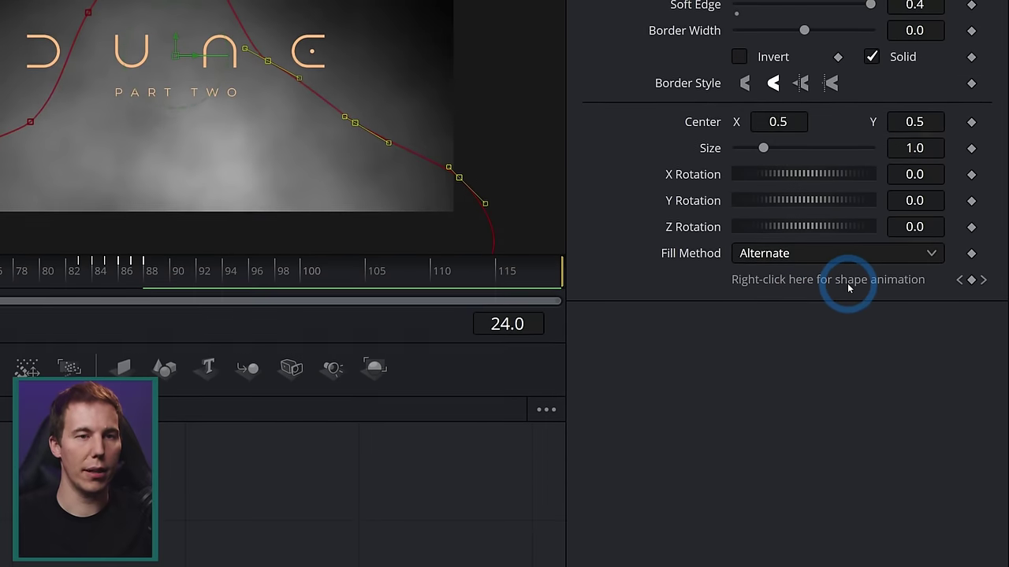
{"action": "right_click", "coordinate": [847, 283]}
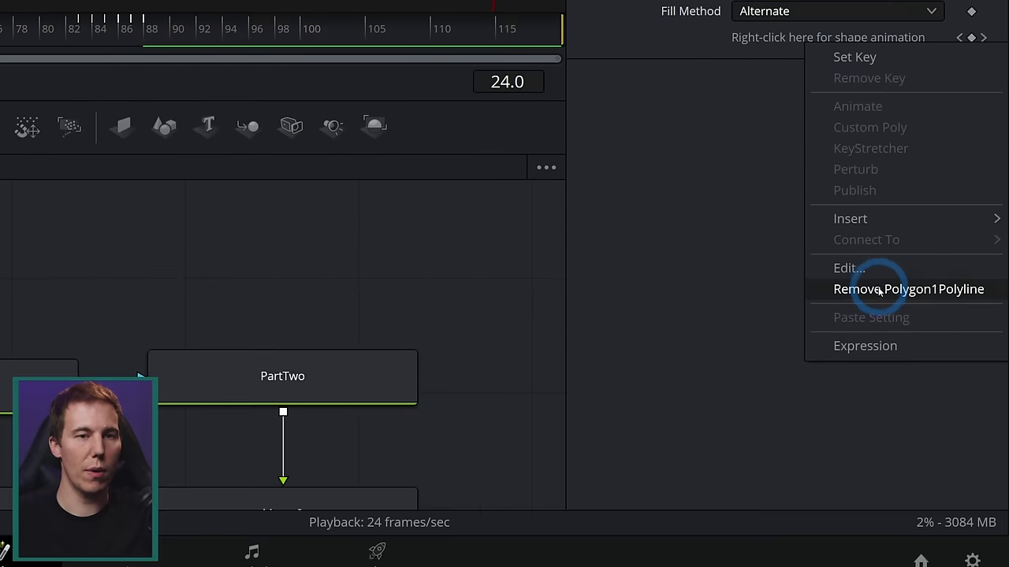
{"action": "left_click", "coordinate": [880, 286]}
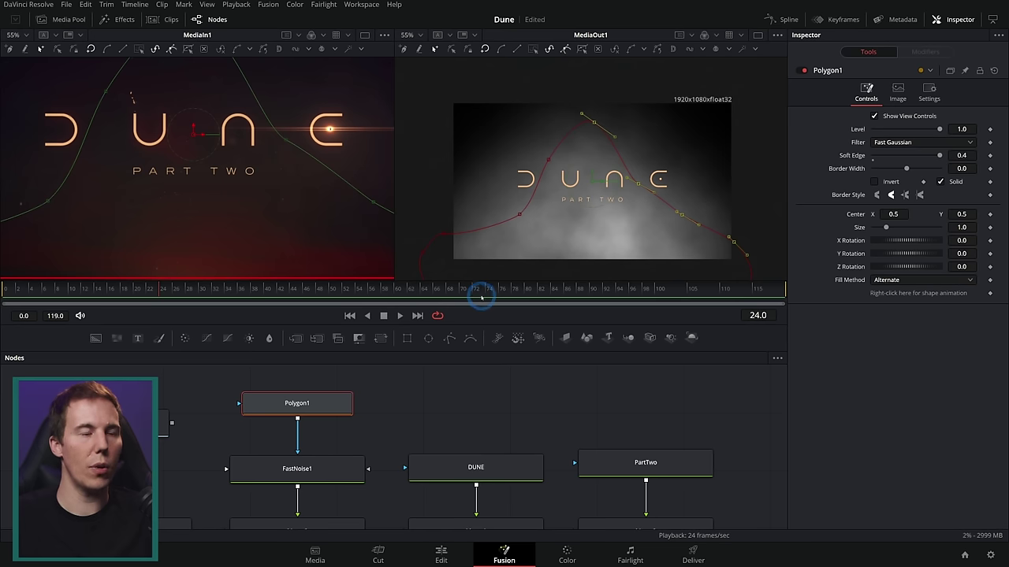
Select the points on the mask's left slope and move them slightly inward and down, then deselect the mask
{"action": "left_click_drag", "start_coordinate": [611, 85], "coordinate": [403, 265]}
{"action": "left_click_drag", "start_coordinate": [520, 215], "coordinate": [532, 227]}
{"action": "left_click", "coordinate": [576, 389]}
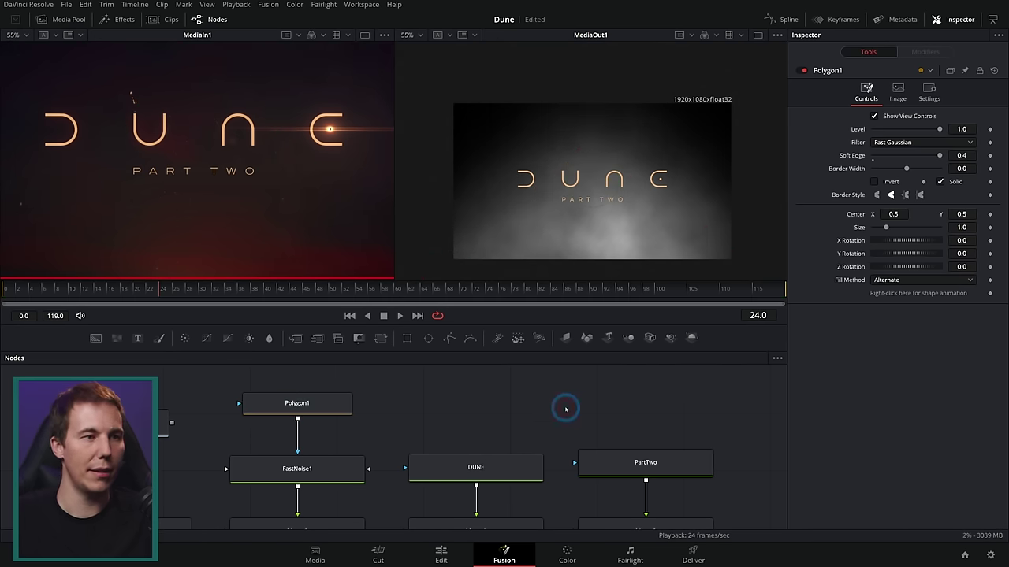
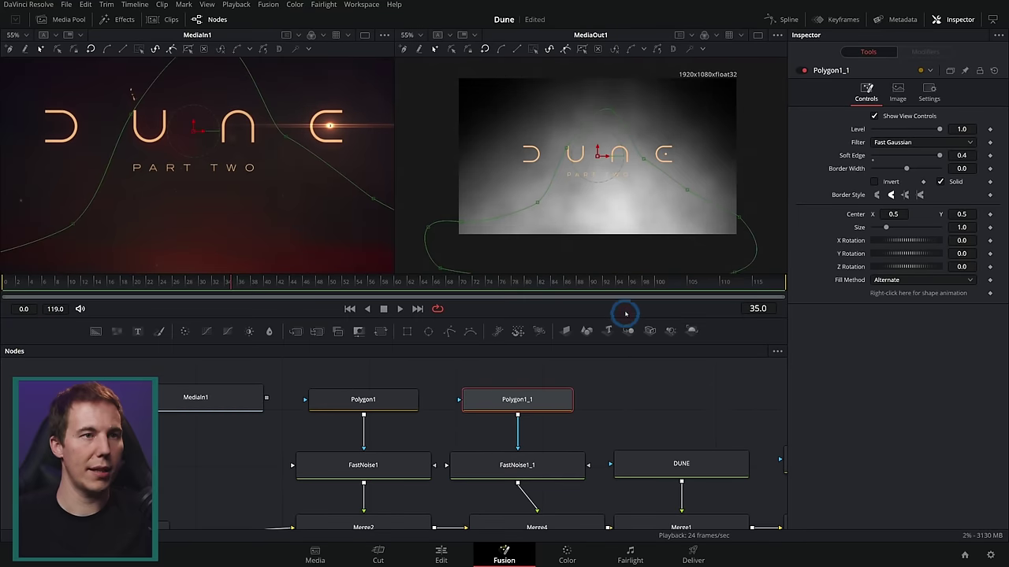
Reshape the duplicated Polygon mask into a low, uneven ridge along the bottom of the frame, beneath PART TWO
{"action": "left_click_drag", "start_coordinate": [567, 149], "coordinate": [628, 207]}
{"action": "left_click_drag", "start_coordinate": [688, 189], "coordinate": [719, 216]}
{"action": "left_click_drag", "start_coordinate": [537, 202], "coordinate": [502, 215]}
{"action": "left_click_drag", "start_coordinate": [567, 212], "coordinate": [561, 203]}
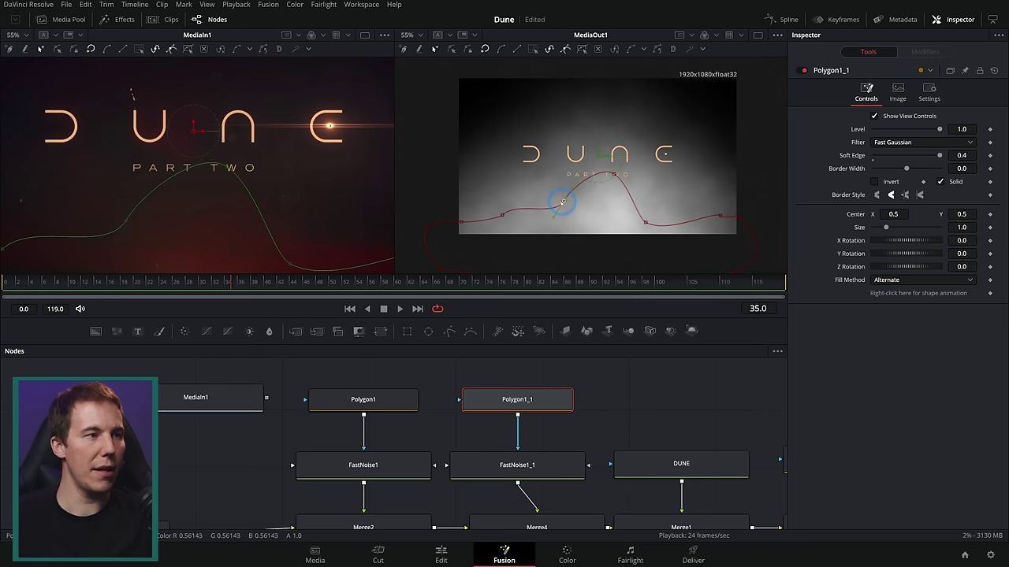
{"action": "left_click_drag", "start_coordinate": [614, 174], "coordinate": [611, 201]}
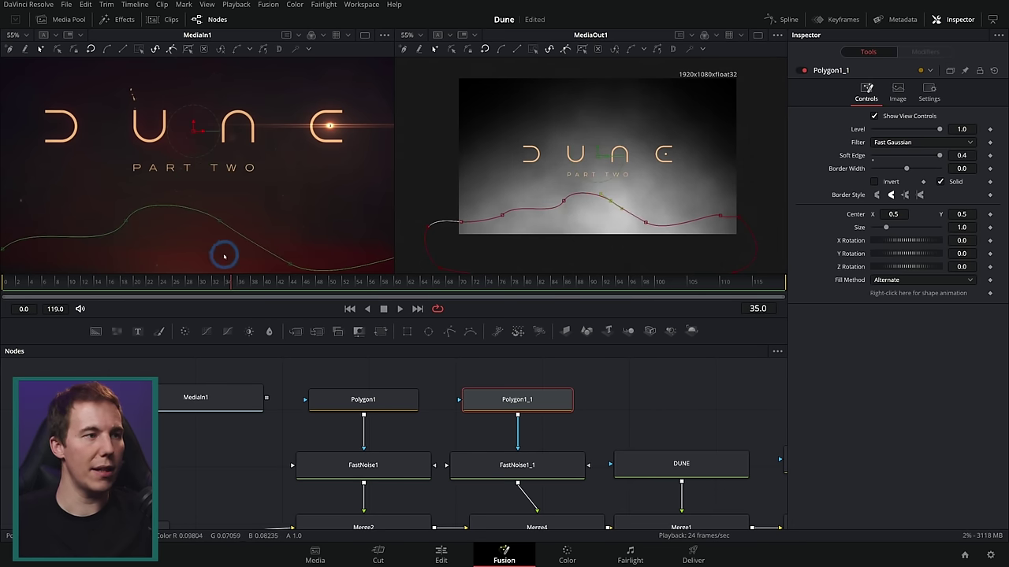
Set Color 2 of the duplicated Fast Noise to the dark red sampled from the lower part of the reference
{"action": "left_click", "coordinate": [551, 463]}
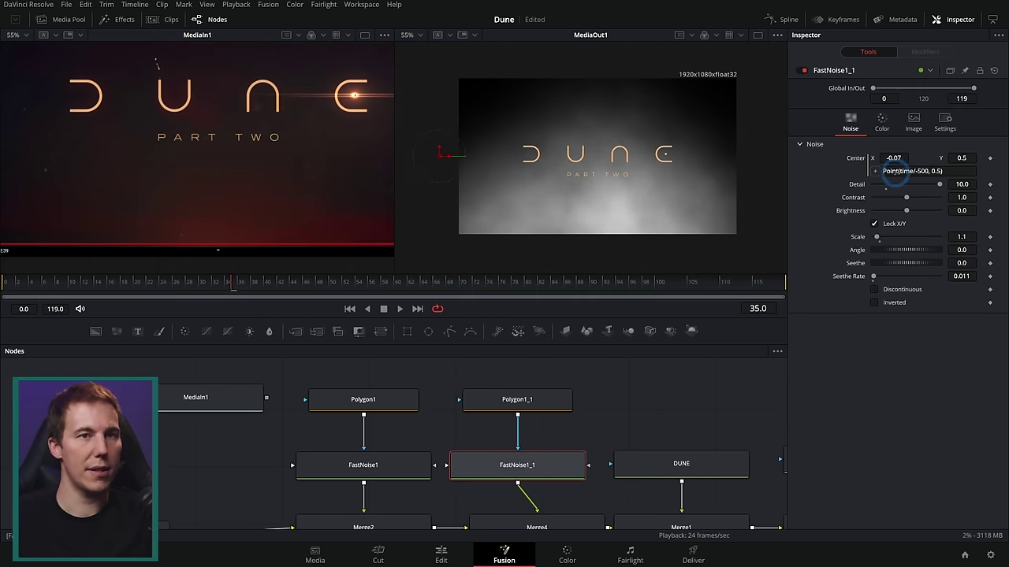
{"action": "left_click", "coordinate": [882, 126]}
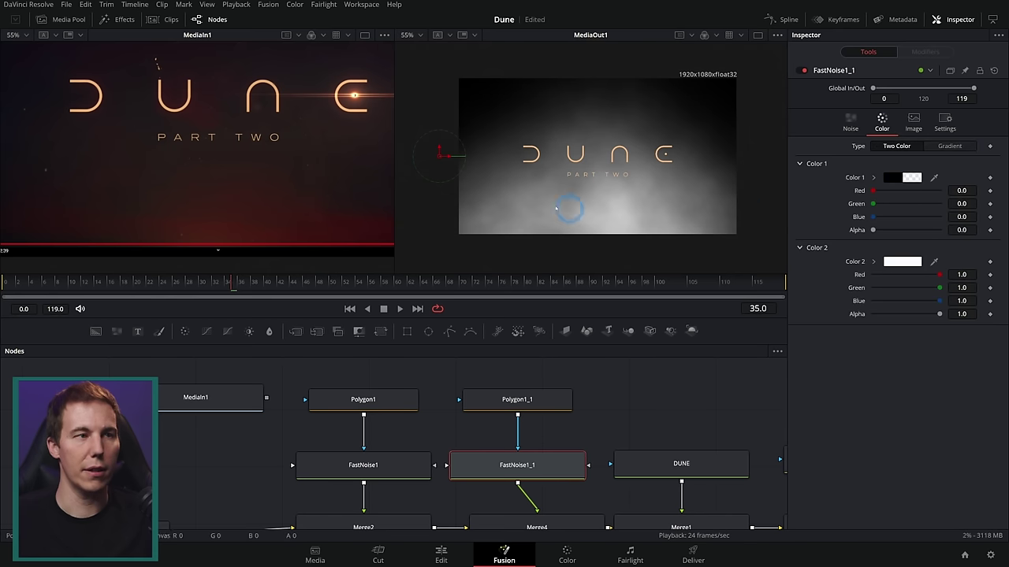
{"action": "left_click_drag", "start_coordinate": [932, 261], "coordinate": [292, 218]}
Set Color 2 of the original Fast Noise to a dark brown sampled from the reference, about 0.157, 0.098, 0.094
{"action": "left_click", "coordinate": [400, 473]}
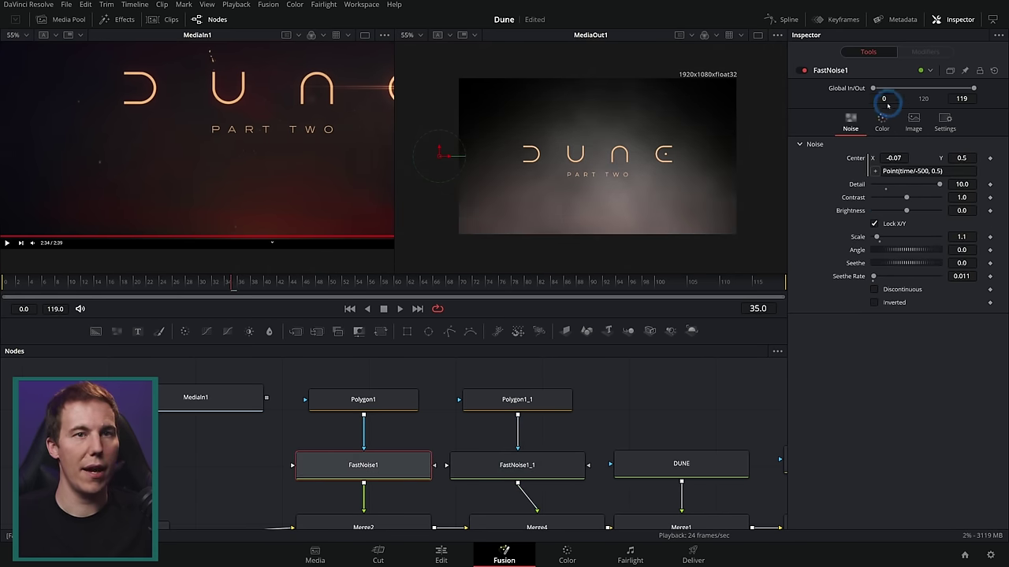
{"action": "left_click", "coordinate": [882, 122]}
{"action": "left_click_drag", "start_coordinate": [931, 178], "coordinate": [928, 180]}
{"action": "left_click_drag", "start_coordinate": [933, 261], "coordinate": [175, 163]}
{"action": "left_click", "coordinate": [487, 237]}
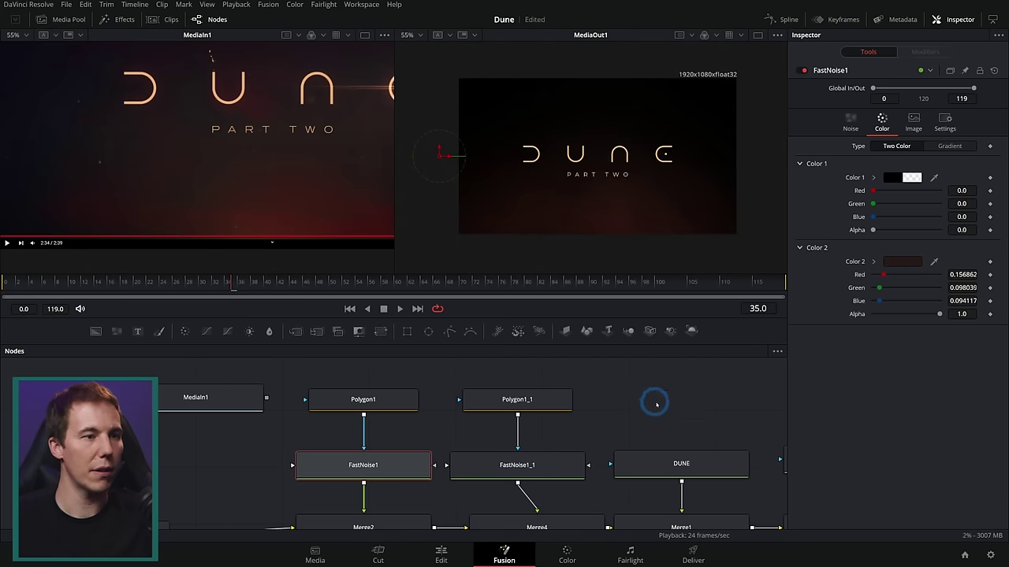
Raise the red value of the duplicated Fast Noise's Color 2 to 0.551 and play back the result
{"action": "left_click", "coordinate": [529, 459]}
{"action": "left_click_drag", "start_coordinate": [892, 276], "coordinate": [901, 277]}
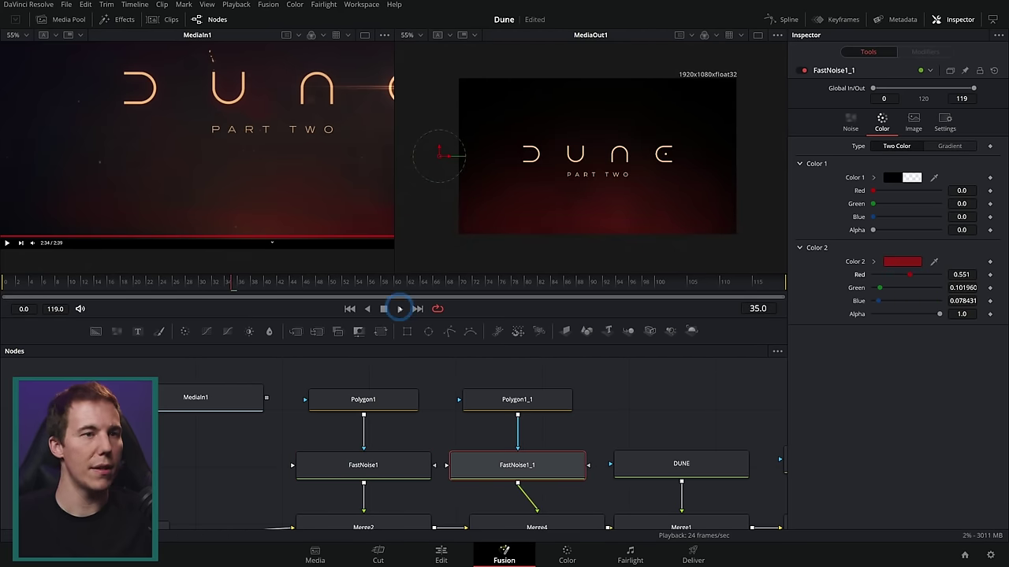
{"action": "left_click", "coordinate": [399, 308]}
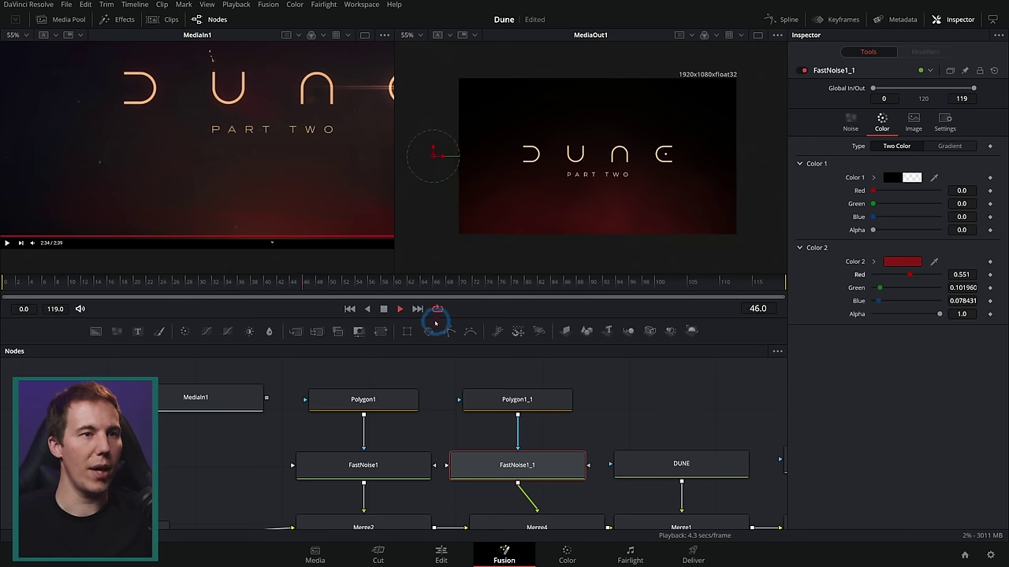
{"action": "left_click", "coordinate": [384, 308]}
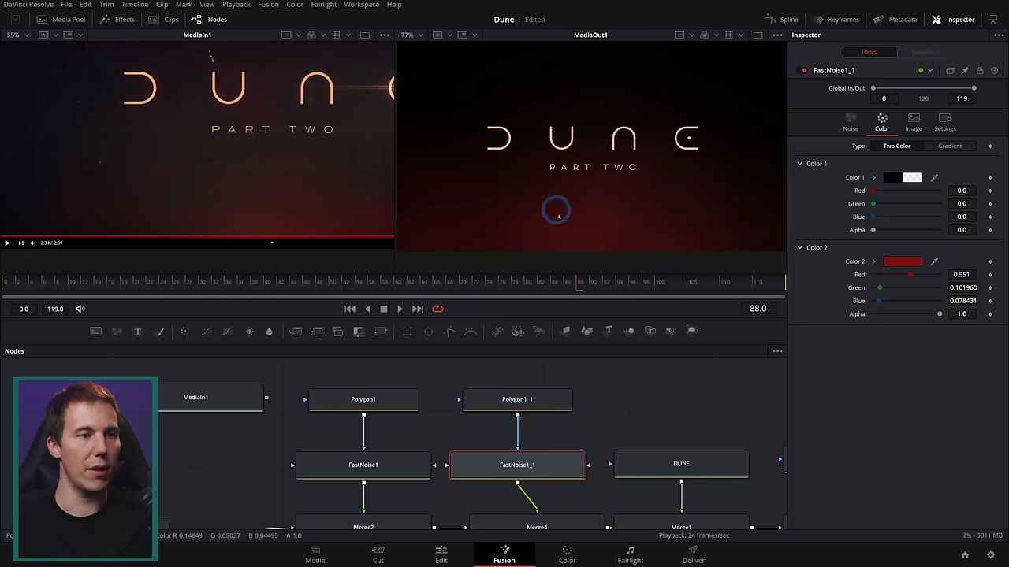
Set the Seethe of the duplicated Fast Noise to 0.188 to vary its pattern
{"action": "left_click", "coordinate": [851, 122]}
{"action": "left_click_drag", "start_coordinate": [896, 265], "coordinate": [910, 265]}
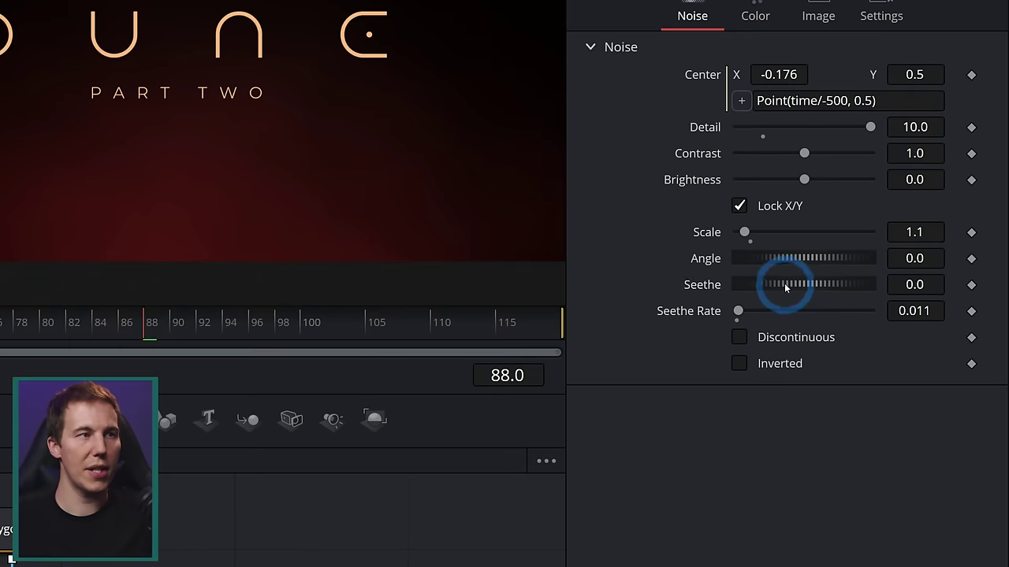
{"action": "left_click_drag", "start_coordinate": [810, 283], "coordinate": [819, 284]}
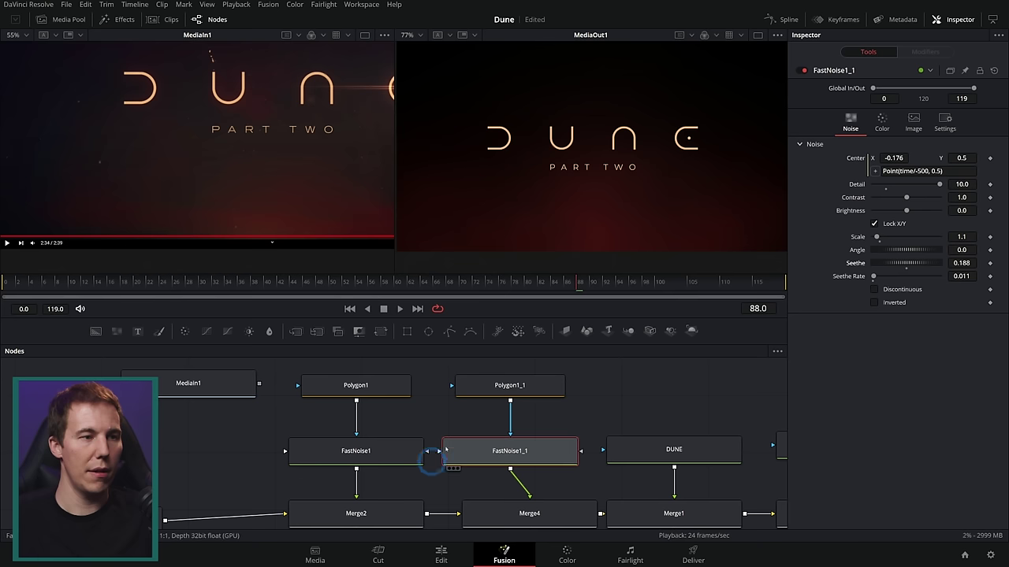
Compare the two Fast Noise layers individually and set the Scale of the original Fast Noise to 1.73
{"action": "left_click", "coordinate": [383, 452]}
{"action": "key", "text": "1"}
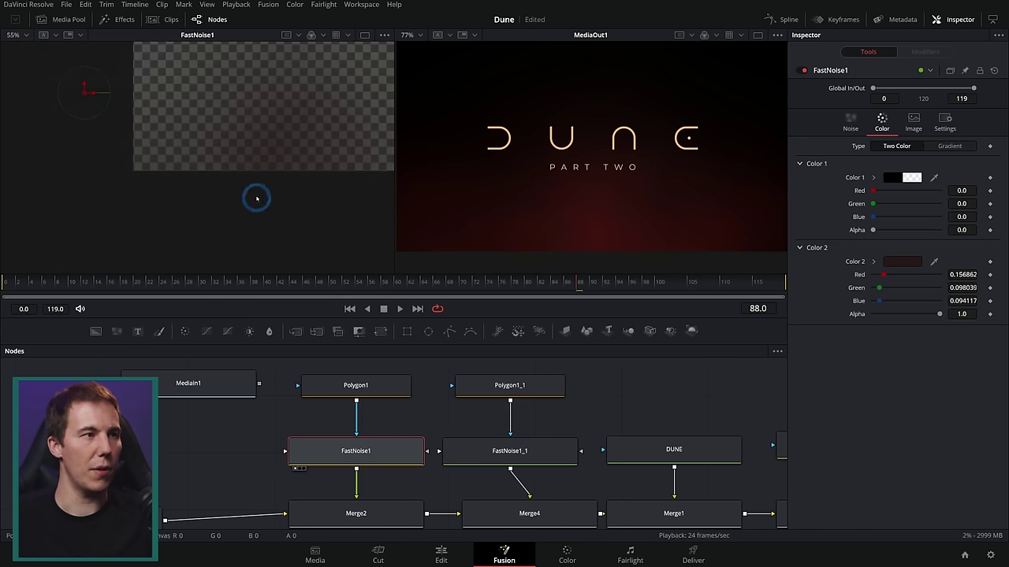
{"action": "left_click_drag", "start_coordinate": [232, 205], "coordinate": [204, 227]}
{"action": "left_click", "coordinate": [473, 449]}
{"action": "key", "text": "1"}
{"action": "left_click", "coordinate": [393, 451]}
{"action": "key", "text": "1"}
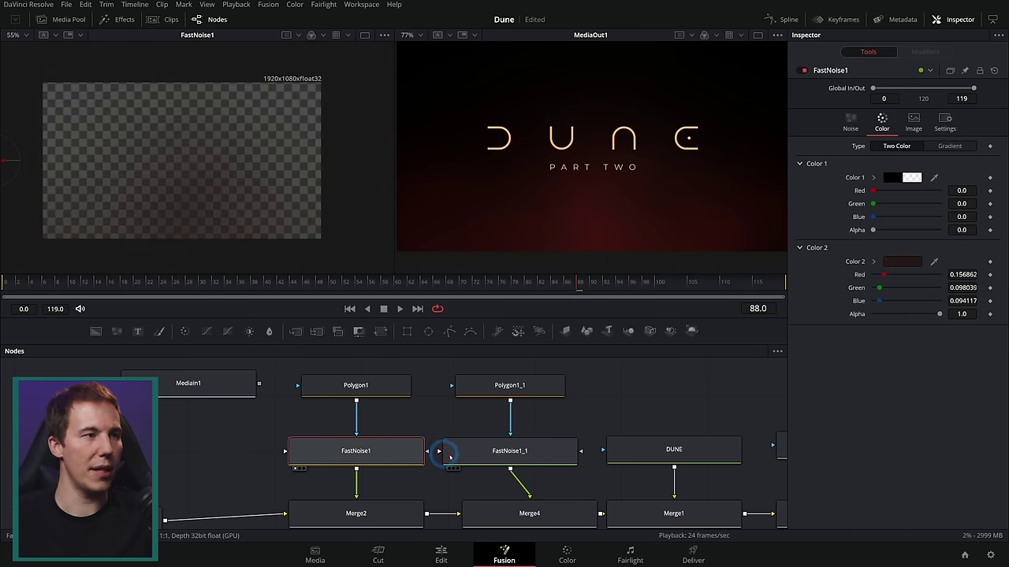
{"action": "left_click", "coordinate": [864, 126]}
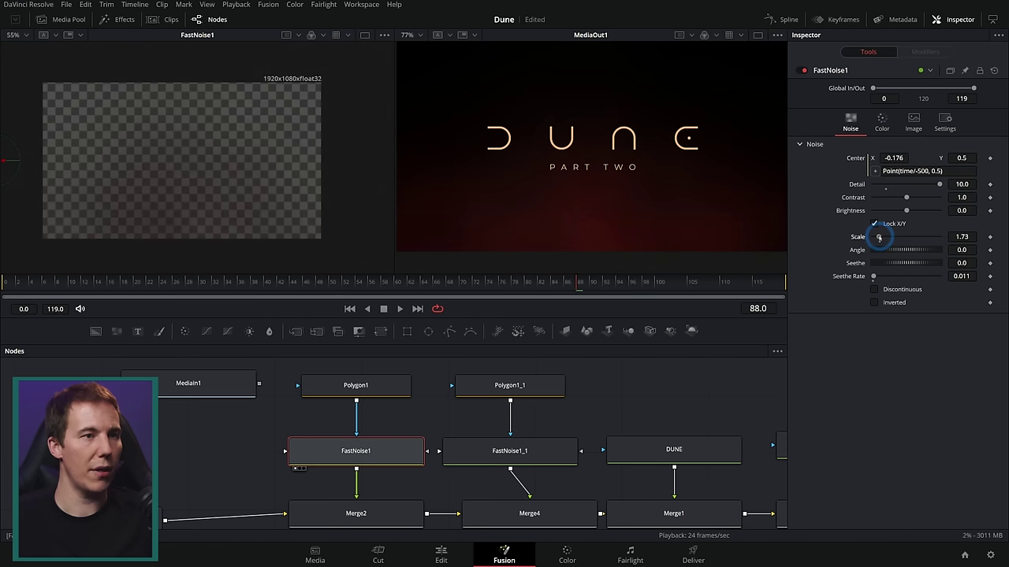
Play back the composite in an enlarged output view to check the noise movement behind the title
{"action": "left_click", "coordinate": [399, 308]}
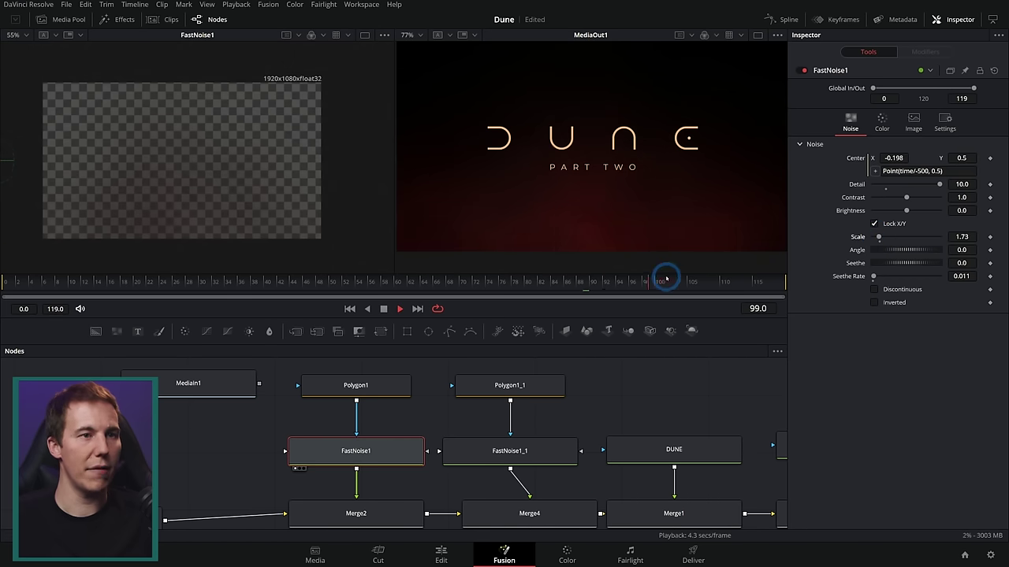
{"action": "left_click_drag", "start_coordinate": [587, 319], "coordinate": [546, 387]}
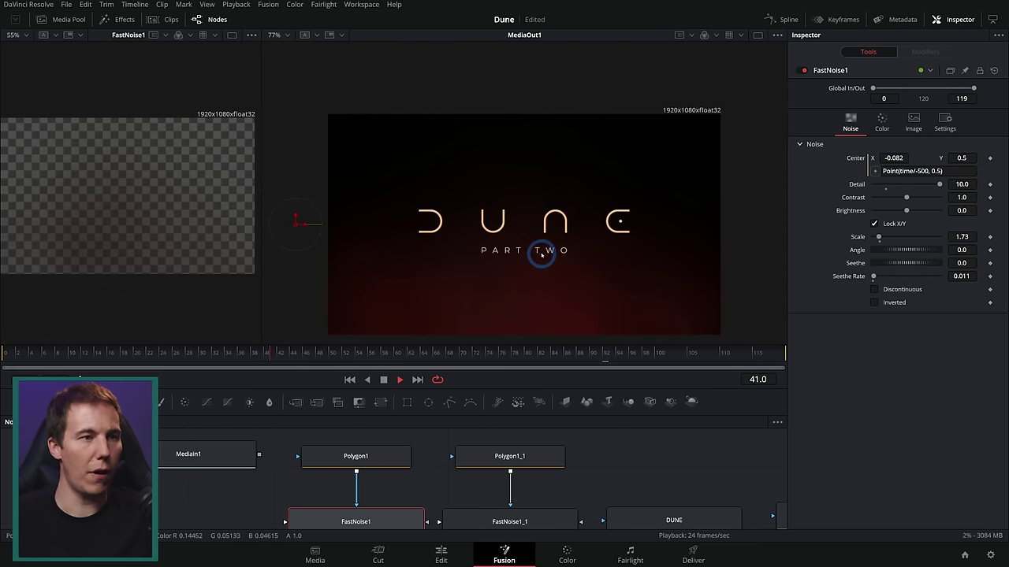
{"action": "scroll", "coordinate": [544, 248], "scroll_direction": "up", "scroll_amount": 2}
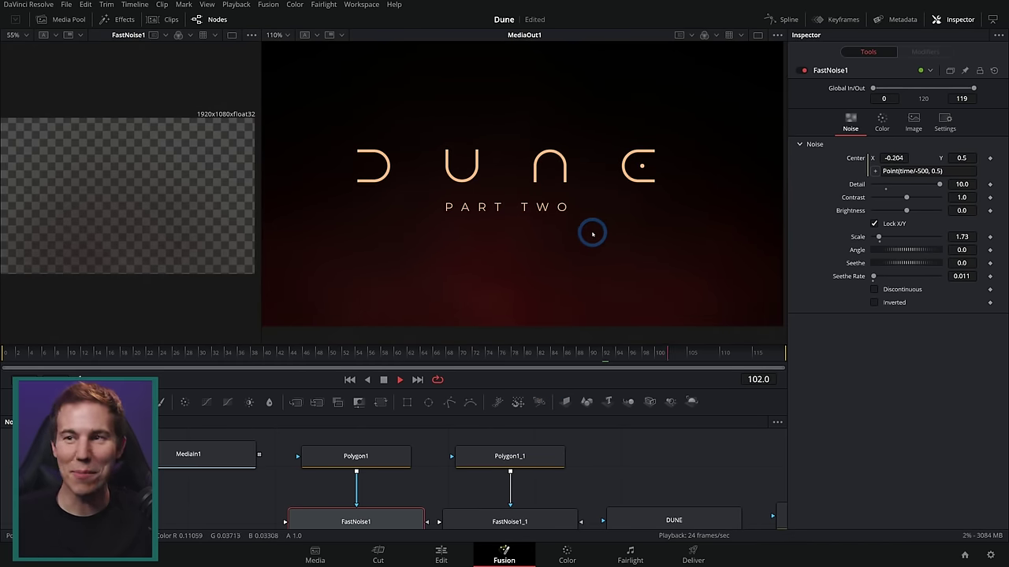
{"action": "left_click", "coordinate": [383, 380]}
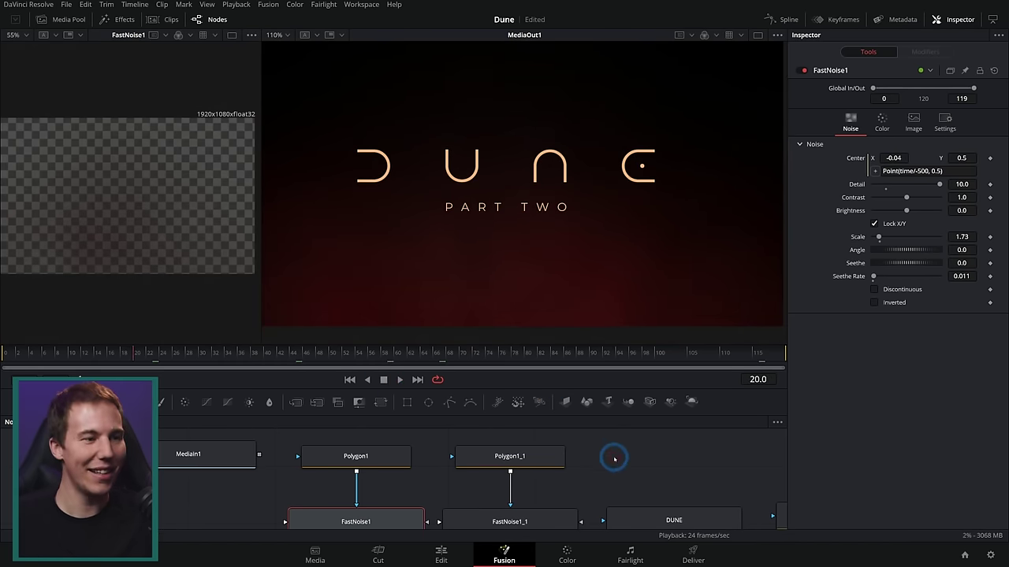
Display the reference image and set the Background color to the dark blue sampled from its upper area, about 0.039, 0.035, 0.082
{"action": "left_click_drag", "start_coordinate": [641, 468], "coordinate": [696, 421]}
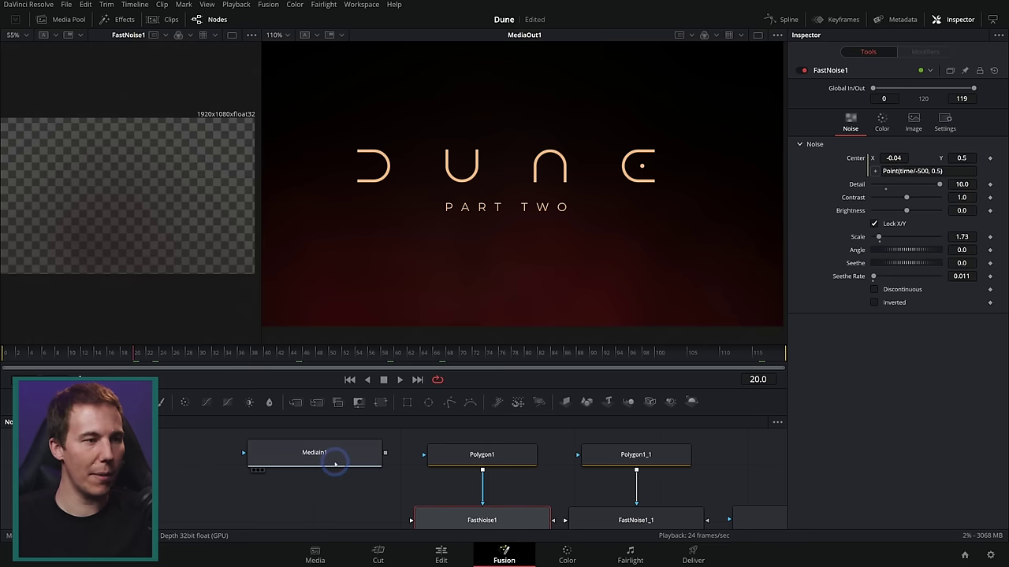
{"action": "left_click", "coordinate": [334, 464]}
{"action": "key", "text": "1"}
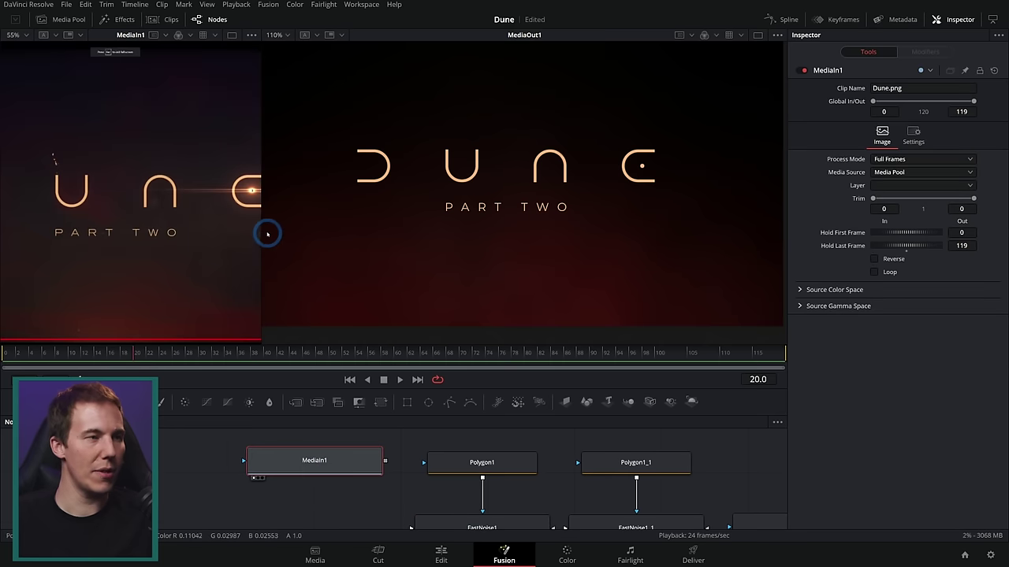
{"action": "left_click_drag", "start_coordinate": [261, 225], "coordinate": [535, 270]}
{"action": "left_click_drag", "start_coordinate": [498, 76], "coordinate": [385, 135]}
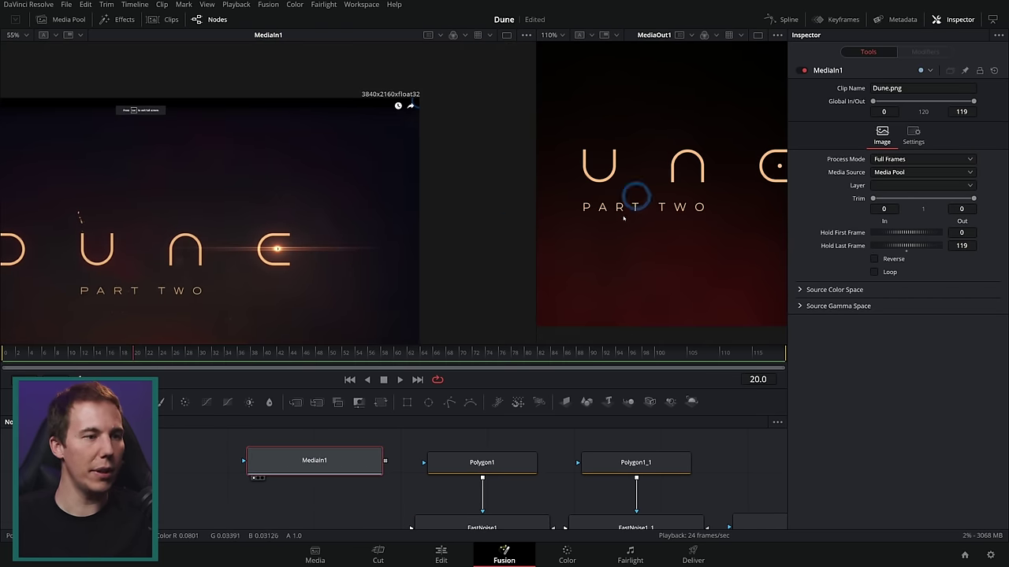
{"action": "left_click_drag", "start_coordinate": [326, 523], "coordinate": [337, 434]}
{"action": "left_click", "coordinate": [230, 506]}
{"action": "left_click_drag", "start_coordinate": [651, 155], "coordinate": [566, 253]}
{"action": "left_click_drag", "start_coordinate": [933, 177], "coordinate": [398, 131]}
Compare the recolored title side by side with the reference, starting from the first frame
{"action": "left_click_drag", "start_coordinate": [536, 135], "coordinate": [314, 140]}
{"action": "left_click_drag", "start_coordinate": [491, 206], "coordinate": [590, 127]}
{"action": "scroll", "coordinate": [565, 185], "scroll_direction": "down", "scroll_amount": 3}
{"action": "scroll", "coordinate": [567, 189], "scroll_direction": "up", "scroll_amount": 2}
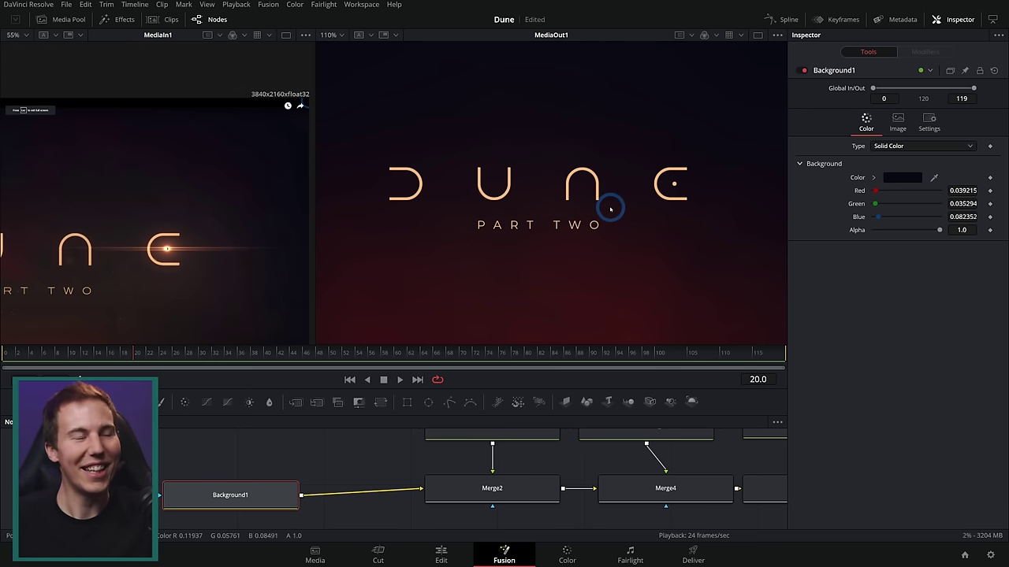
{"action": "left_click_drag", "start_coordinate": [610, 209], "coordinate": [612, 215]}
{"action": "scroll", "coordinate": [607, 224], "scroll_direction": "down", "scroll_amount": 2}
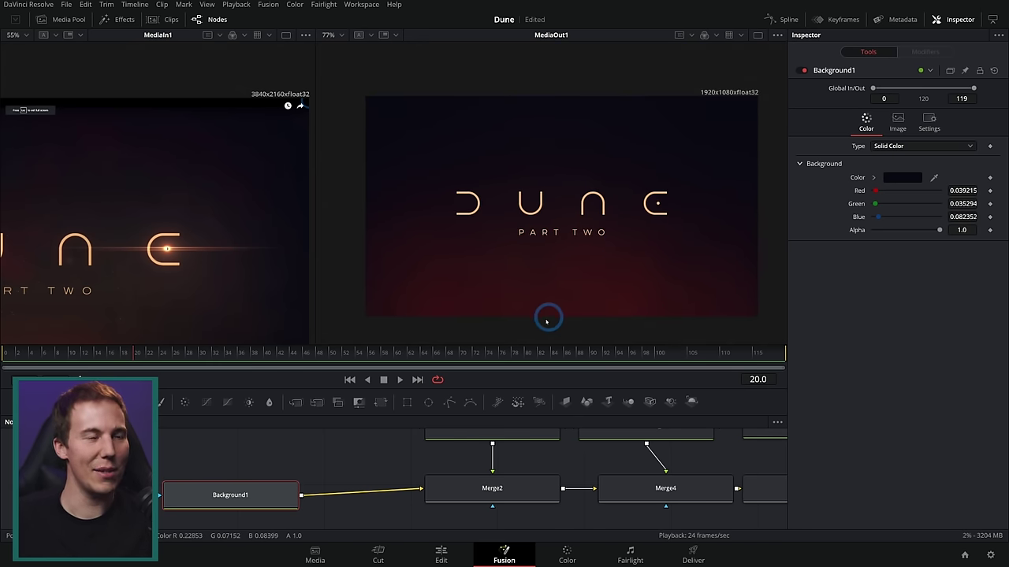
{"action": "left_click_drag", "start_coordinate": [315, 185], "coordinate": [373, 191]}
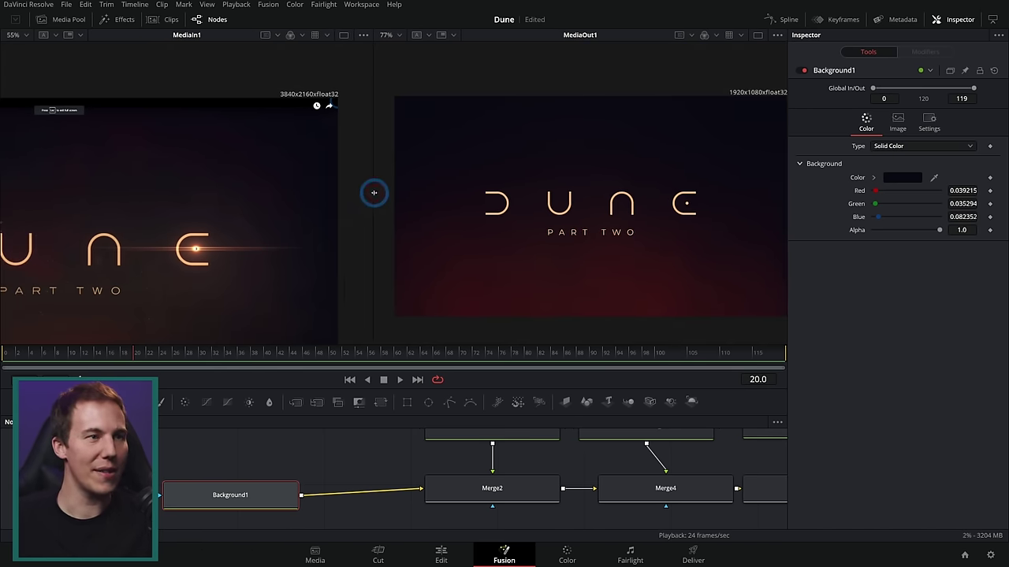
{"action": "left_click", "coordinate": [349, 379]}
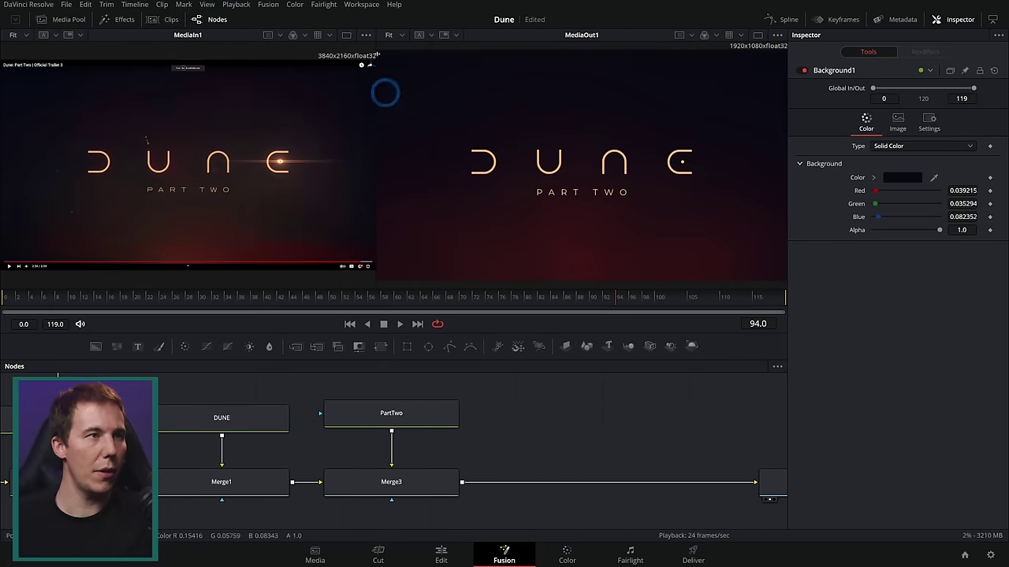
Hide the page navigation bar to make more room for the node graph
{"action": "left_click", "coordinate": [362, 5]}
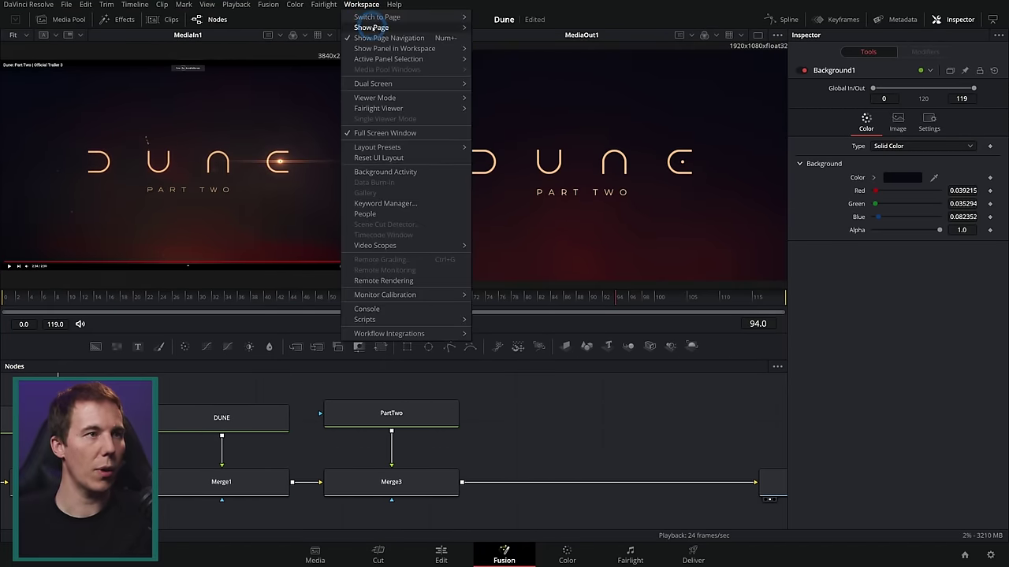
{"action": "left_click", "coordinate": [376, 38]}
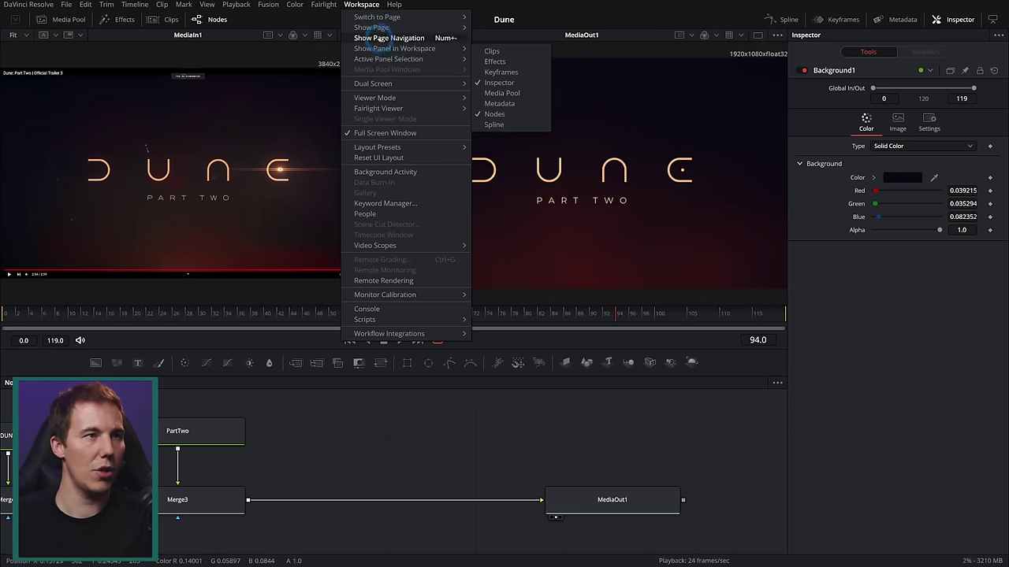
{"action": "left_click", "coordinate": [524, 503]}
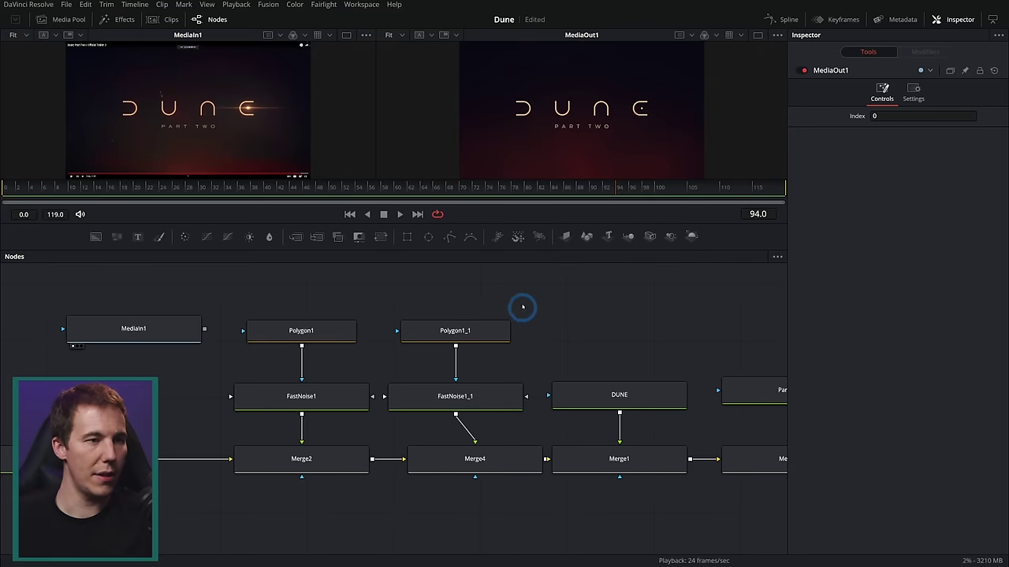
Align the duplicated Fast Noise and its polygon mask above Merge4 and shift the noise nodes away from the text nodes
{"action": "left_click_drag", "start_coordinate": [522, 306], "coordinate": [390, 418]}
{"action": "left_click", "coordinate": [509, 394]}
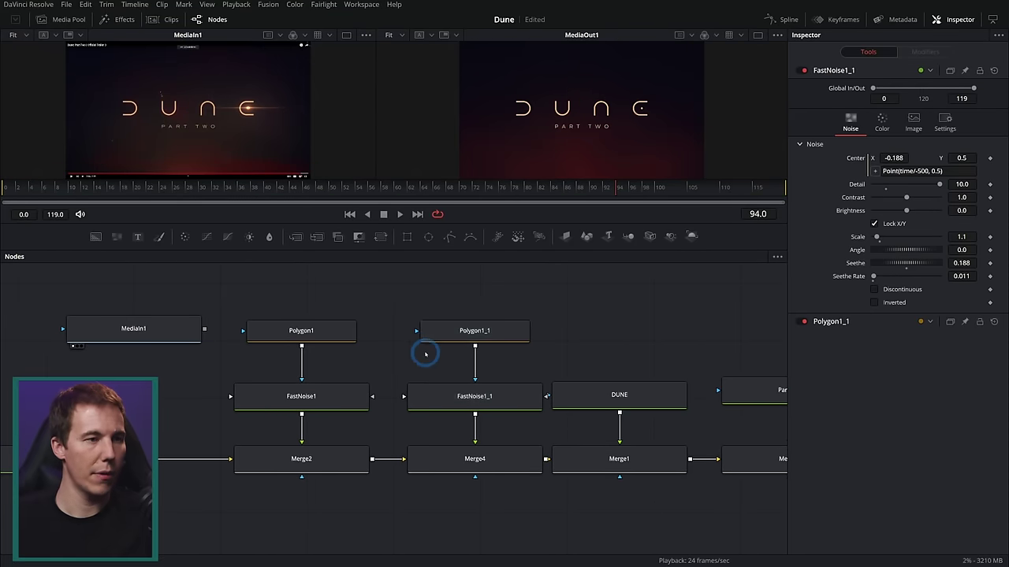
{"action": "scroll", "coordinate": [423, 349], "scroll_direction": "down", "scroll_amount": 4}
{"action": "left_click_drag", "start_coordinate": [461, 303], "coordinate": [252, 425]}
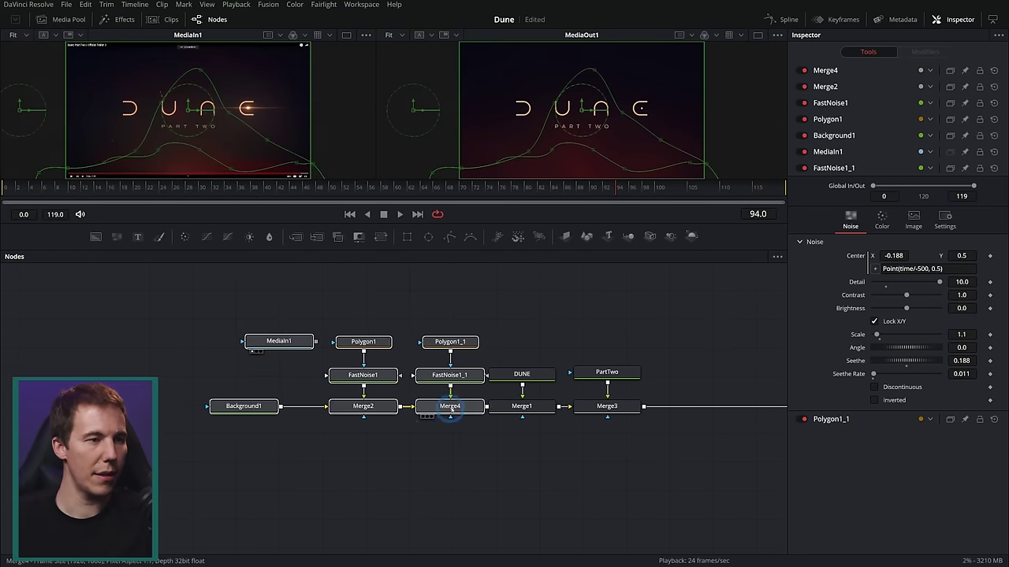
{"action": "left_click_drag", "start_coordinate": [451, 411], "coordinate": [357, 410]}
Add an Underlay around both Fast Noise nodes, their polygon masks, Merge2 and Merge4
{"action": "key", "text": "shift+space"}
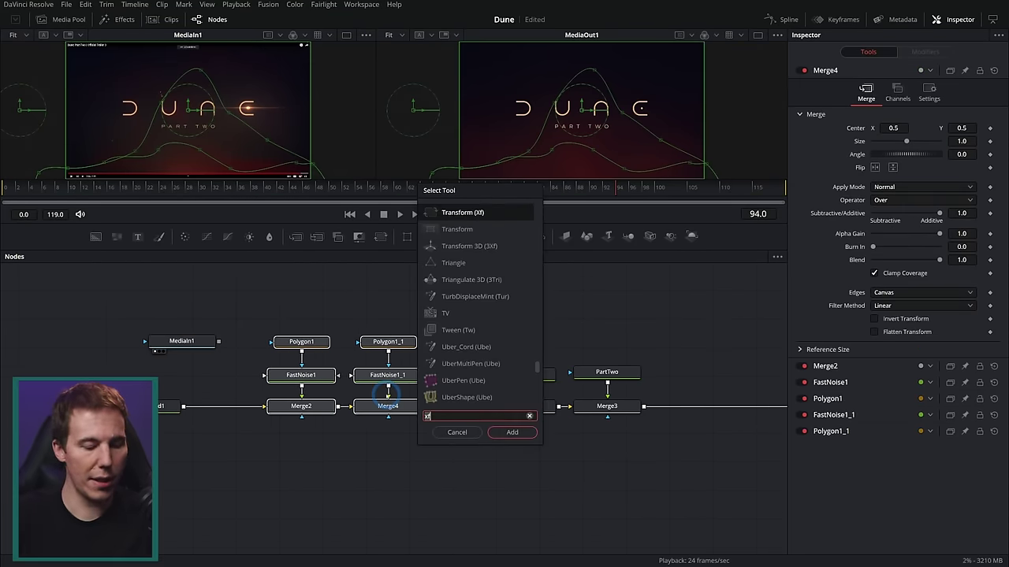
{"action": "key", "text": "BackSpace"}
{"action": "key", "text": "BackSpace"}
{"action": "type", "text": "und"}
{"action": "key", "text": "Return"}
{"action": "left_click", "coordinate": [428, 294]}
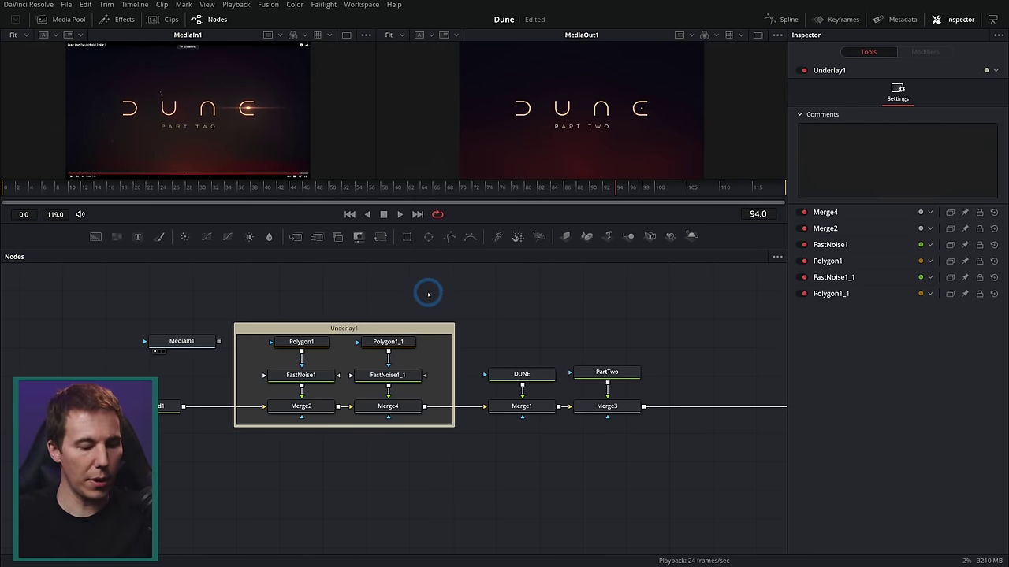
Rename the underlay around the noise nodes as Fog and color it orange
{"action": "left_click", "coordinate": [455, 390]}
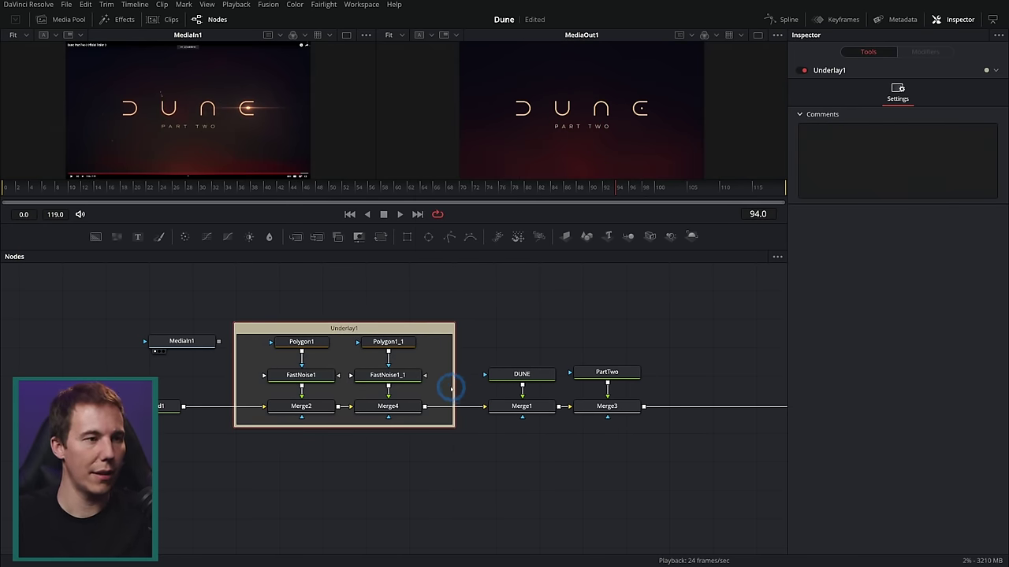
{"action": "key", "text": "F2"}
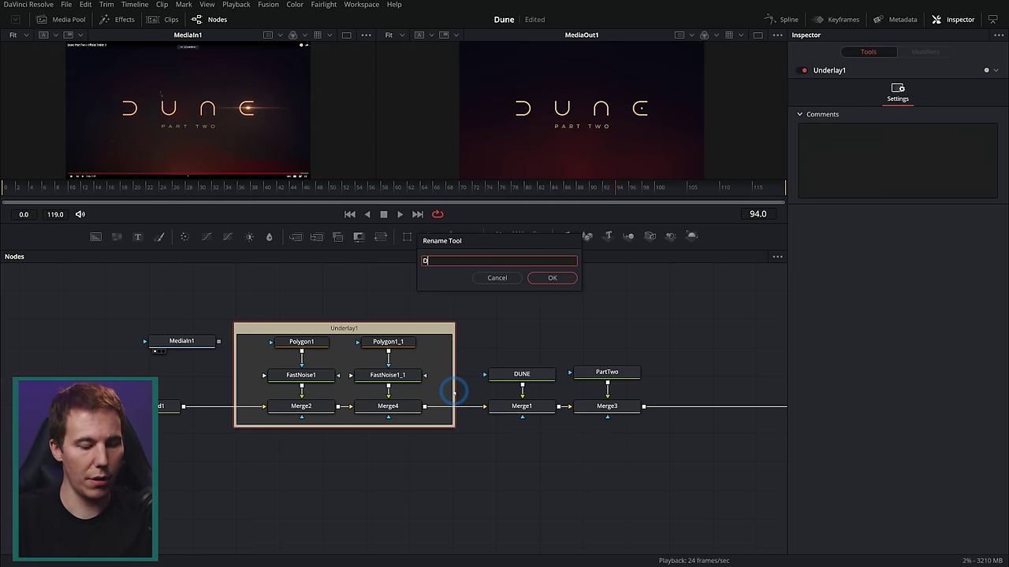
{"action": "type", "text": "Fog"}
{"action": "key", "text": "Return"}
{"action": "right_click", "coordinate": [438, 335]}
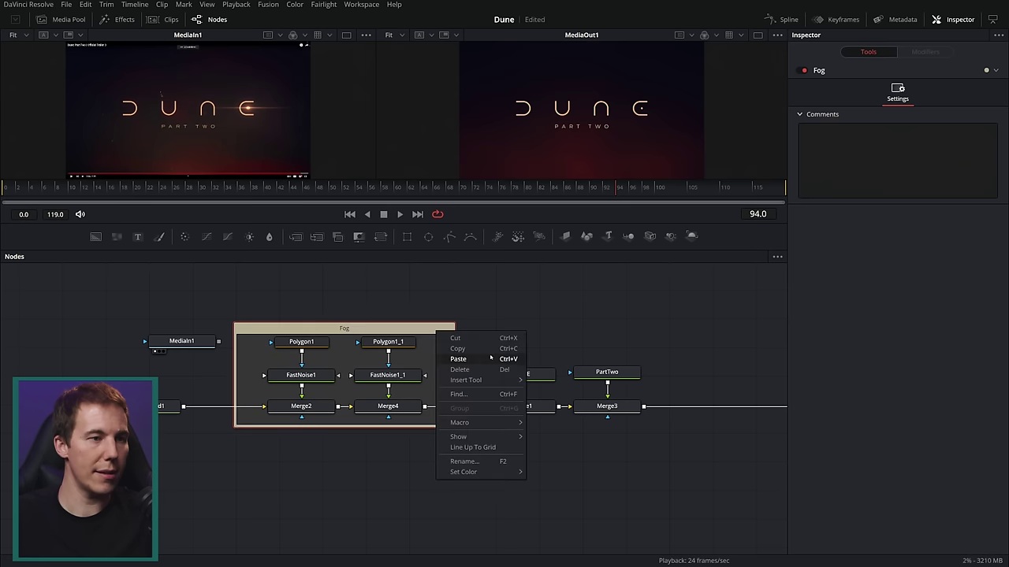
{"action": "mouse_move", "coordinate": [515, 473]}
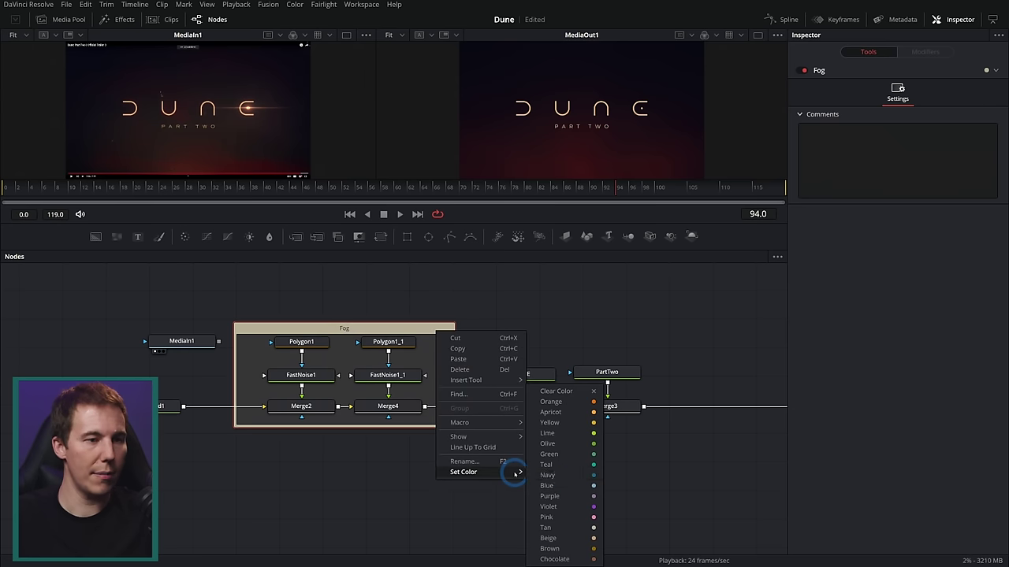
{"action": "left_click", "coordinate": [574, 404]}
Level the DUNE node with PartTwo and add an Underlay around both text nodes and their merges
{"action": "left_click_drag", "start_coordinate": [548, 373], "coordinate": [547, 370]}
{"action": "left_click_drag", "start_coordinate": [487, 317], "coordinate": [641, 467]}
{"action": "key", "text": "shift+space"}
{"action": "key", "text": "Return"}
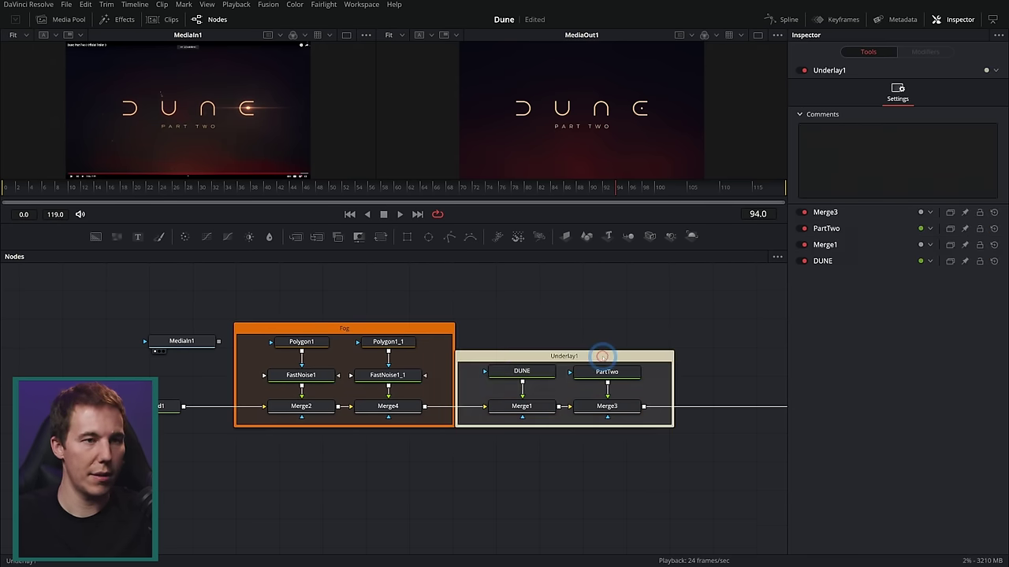
Rename the underlay around the text nodes as Text and move the group farther from the Fog group
{"action": "key", "text": "F2"}
{"action": "type", "text": "Te"}
{"action": "key", "text": "Return"}
{"action": "left_click_drag", "start_coordinate": [527, 356], "coordinate": [595, 355]}
{"action": "left_click", "coordinate": [708, 327]}
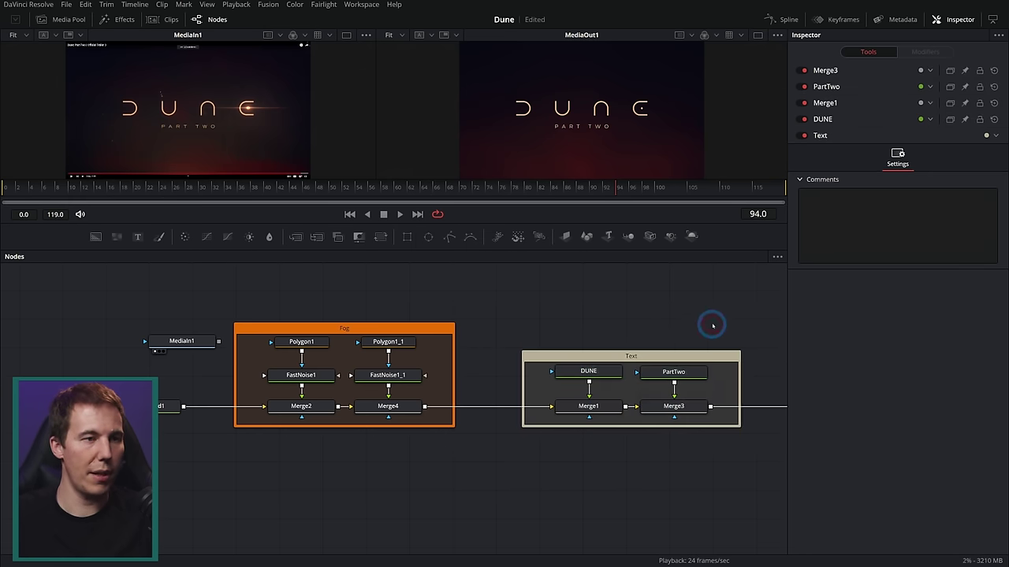
Move MediaOut1 farther from the Text group and examine the flare on the letter E in the reference
{"action": "left_click_drag", "start_coordinate": [708, 327], "coordinate": [304, 325]}
{"action": "left_click_drag", "start_coordinate": [477, 405], "coordinate": [706, 411]}
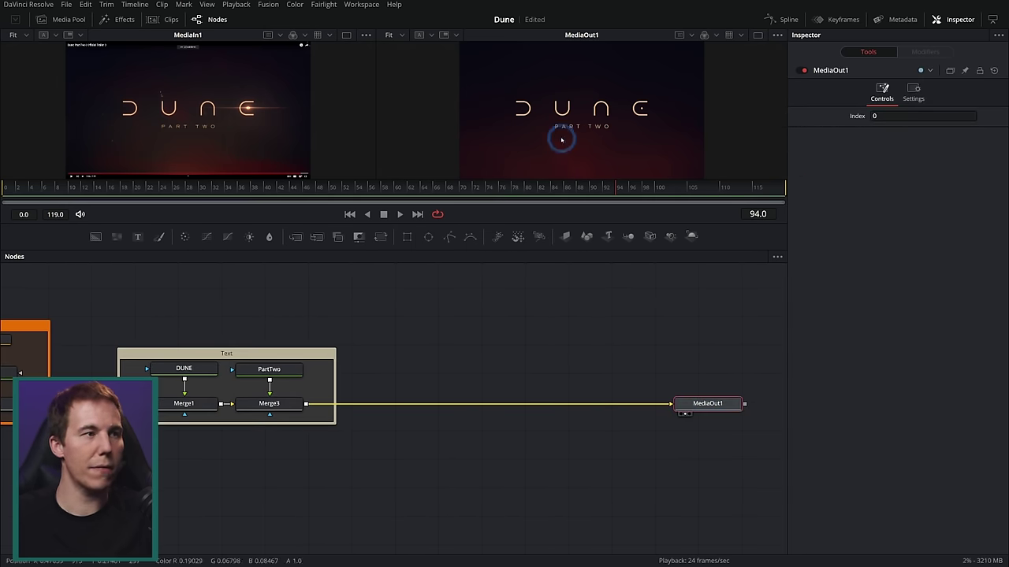
{"action": "left_click_drag", "start_coordinate": [335, 383], "coordinate": [596, 383]}
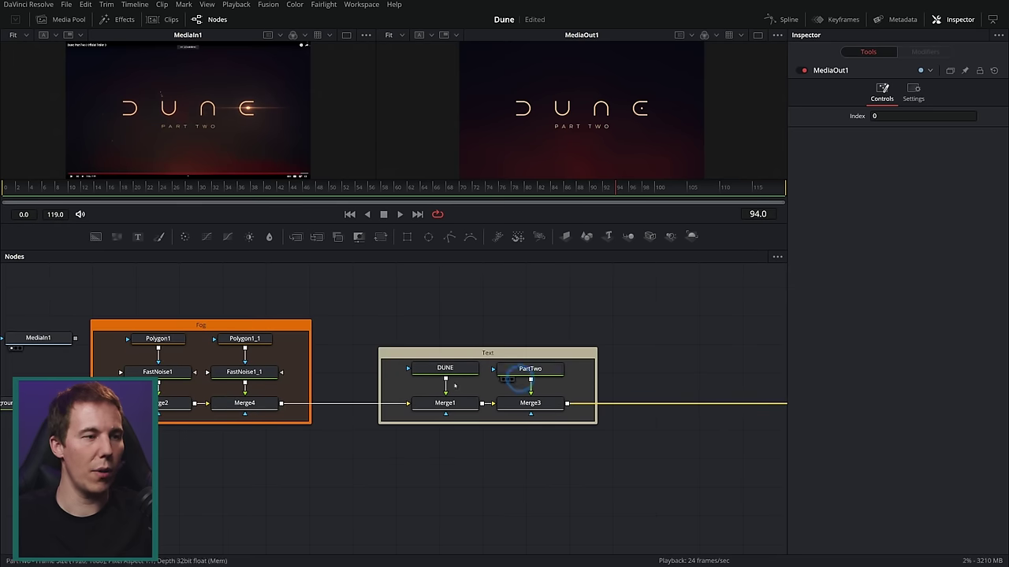
{"action": "left_click_drag", "start_coordinate": [495, 337], "coordinate": [293, 345]}
{"action": "left_click_drag", "start_coordinate": [578, 368], "coordinate": [416, 372]}
{"action": "scroll", "coordinate": [229, 115], "scroll_direction": "up", "scroll_amount": 3}
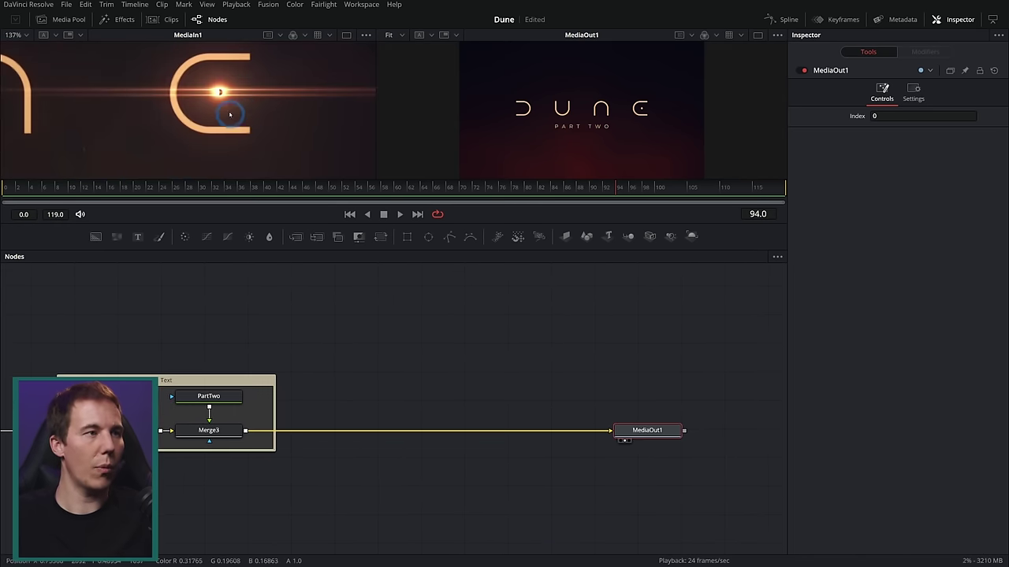
Add a Lens Flare node and insert it between Merge3 and MediaOut1
{"action": "left_click", "coordinate": [381, 348]}
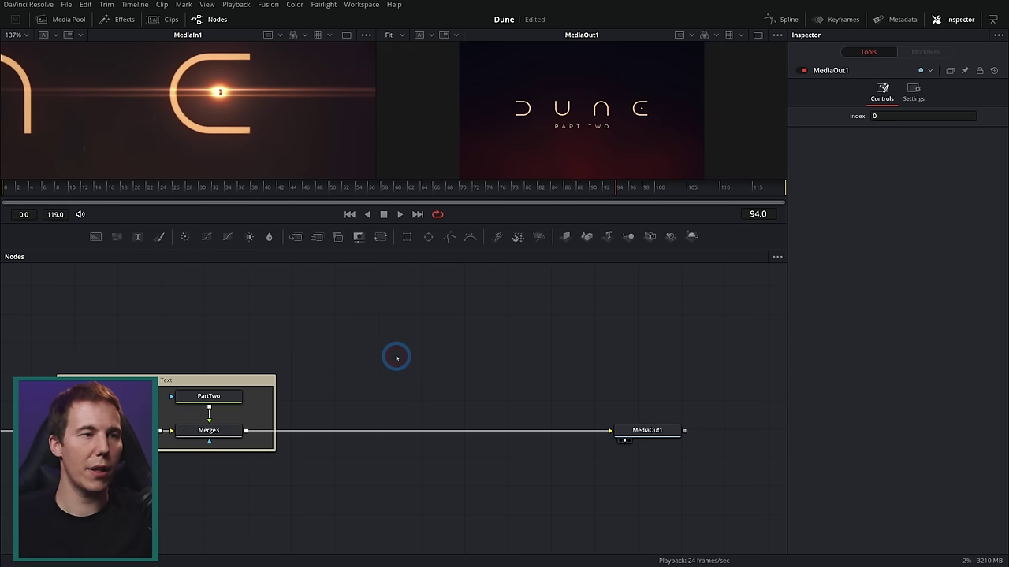
{"action": "key", "text": "shift+space"}
{"action": "type", "text": "und"}
{"action": "key", "text": "BackSpace"}
{"action": "key", "text": "BackSpace"}
{"action": "key", "text": "BackSpace"}
{"action": "type", "text": "lens"}
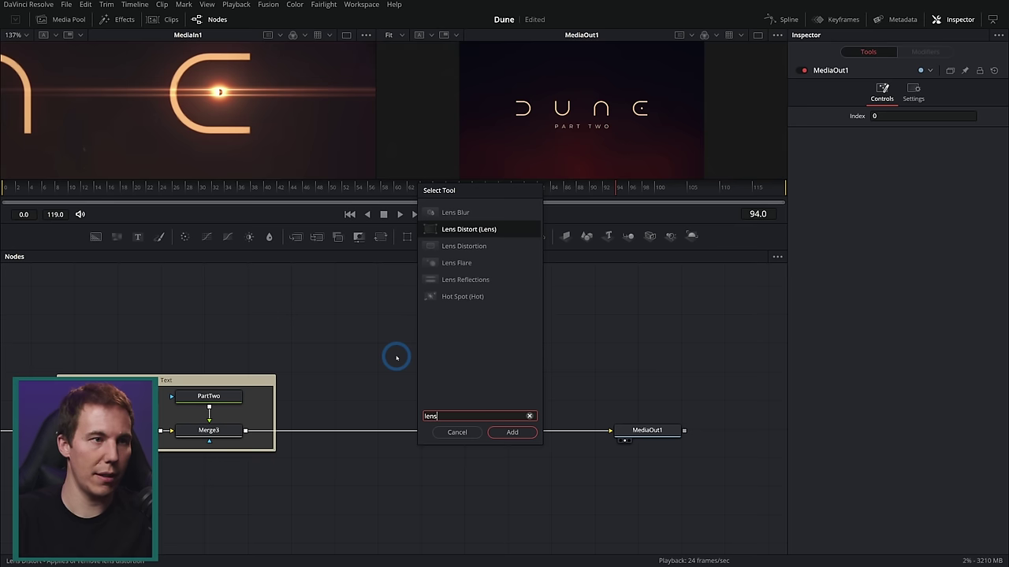
{"action": "key", "text": "Down"}
{"action": "key", "text": "Down"}
{"action": "key", "text": "Return"}
{"action": "left_click_drag", "start_coordinate": [409, 356], "coordinate": [426, 430]}
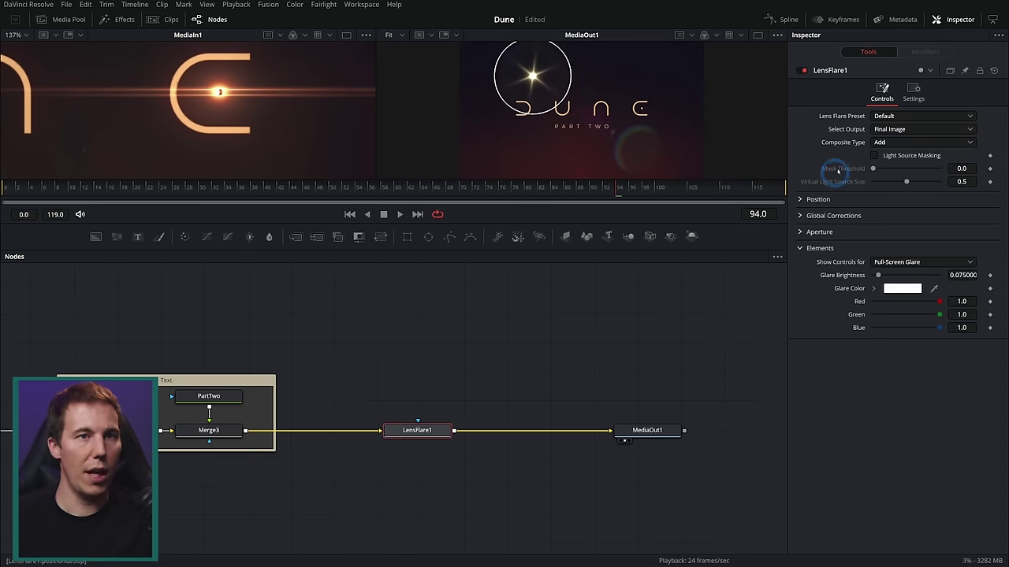
Enlarge the viewers and set the Lens Flare preset to Anamorphic Handycam
{"action": "left_click_drag", "start_coordinate": [654, 225], "coordinate": [649, 301]}
{"action": "left_click", "coordinate": [902, 118]}
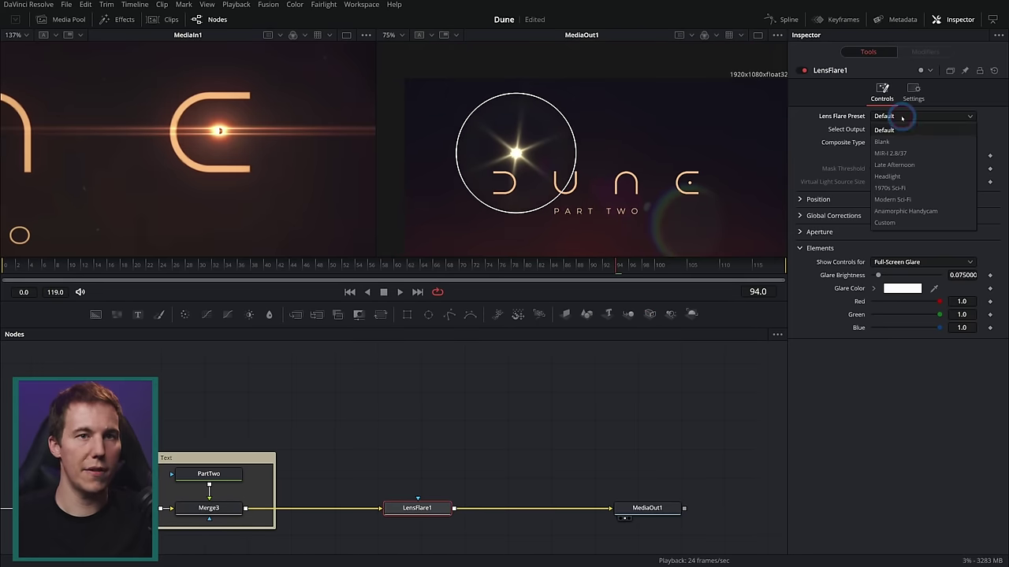
{"action": "left_click", "coordinate": [922, 212]}
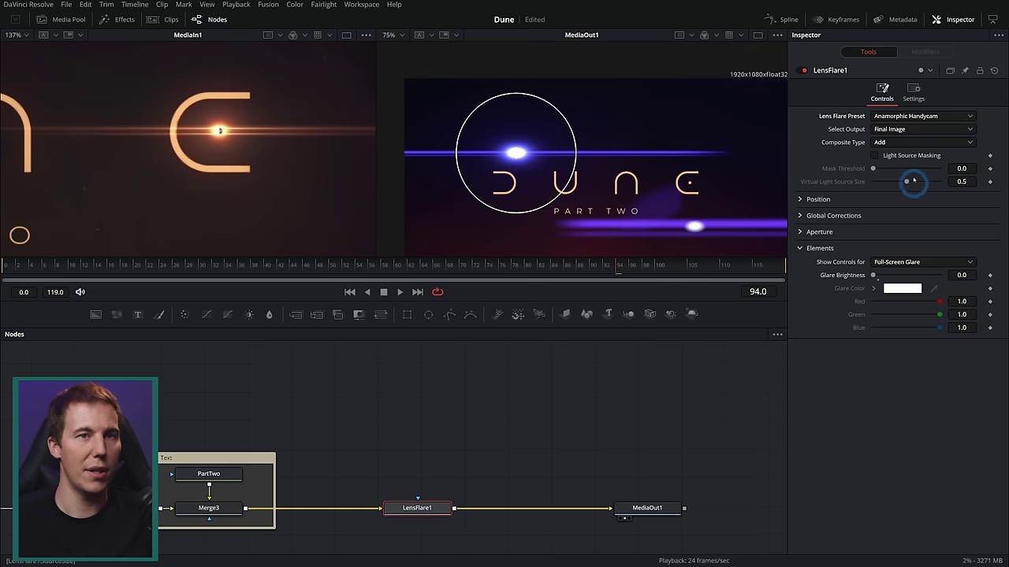
Try the Modern Sci-Fi look for the lens flare and settle on the 1970s Sci-Fi preset
{"action": "left_click", "coordinate": [902, 116]}
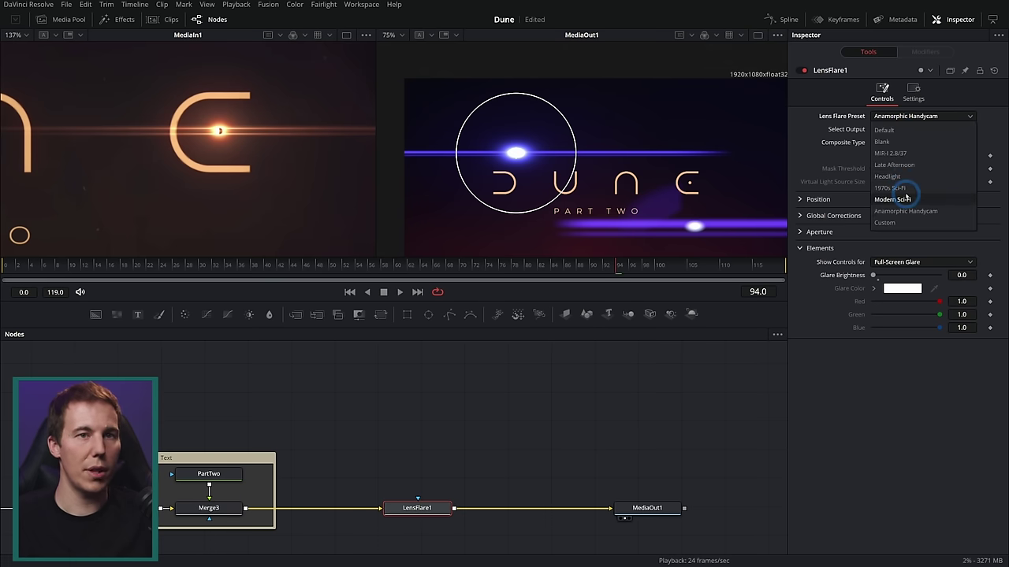
{"action": "left_click", "coordinate": [900, 193]}
{"action": "left_click", "coordinate": [904, 117]}
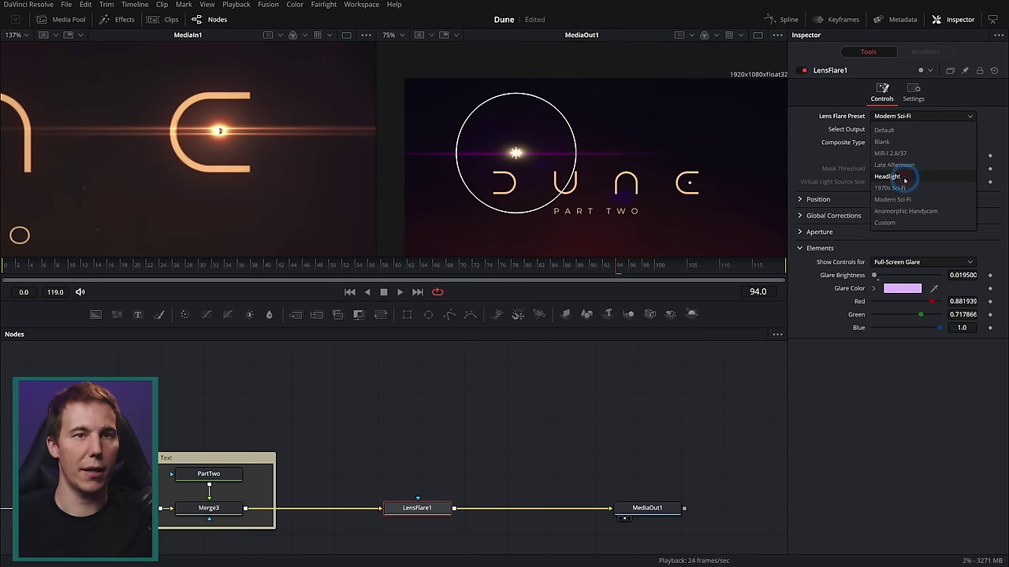
{"action": "left_click", "coordinate": [900, 181]}
{"action": "left_click", "coordinate": [490, 153]}
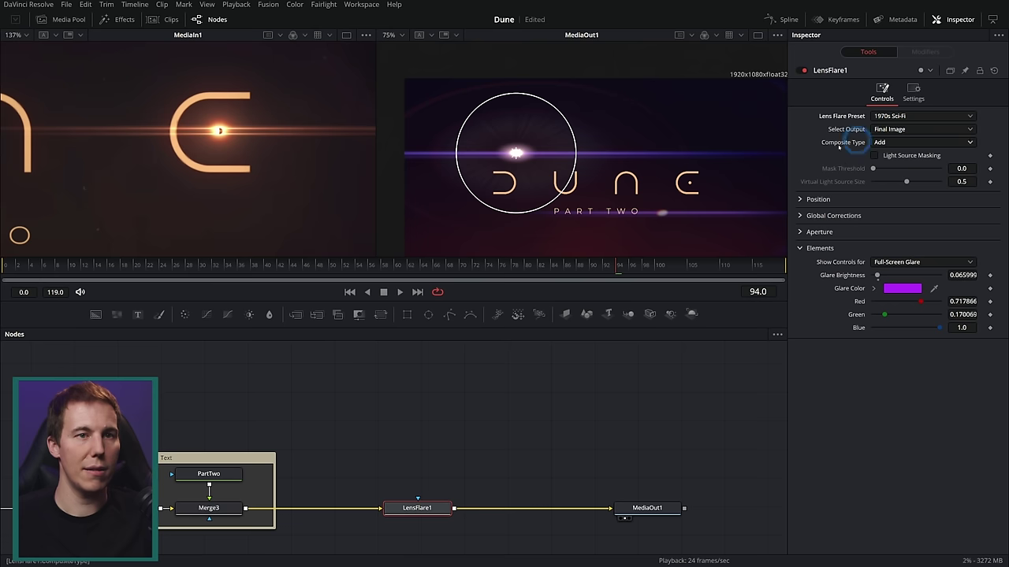
Sample colors from the reference frame for the lens flare's Full-Screen Glare and Ghost 2 elements
{"action": "left_click_drag", "start_coordinate": [933, 291], "coordinate": [235, 88]}
{"action": "left_click", "coordinate": [922, 262]}
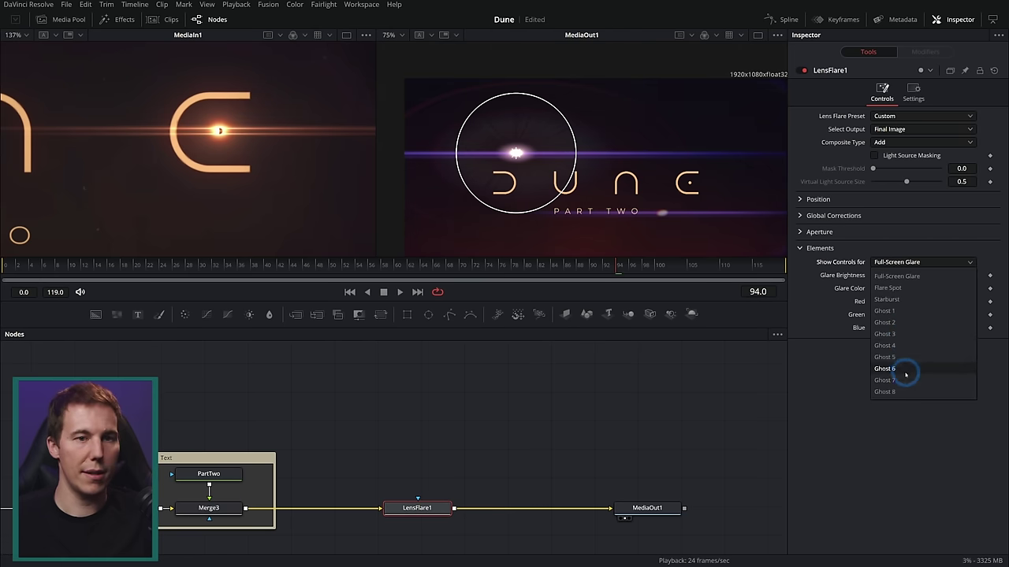
{"action": "left_click", "coordinate": [906, 289]}
{"action": "left_click", "coordinate": [884, 264]}
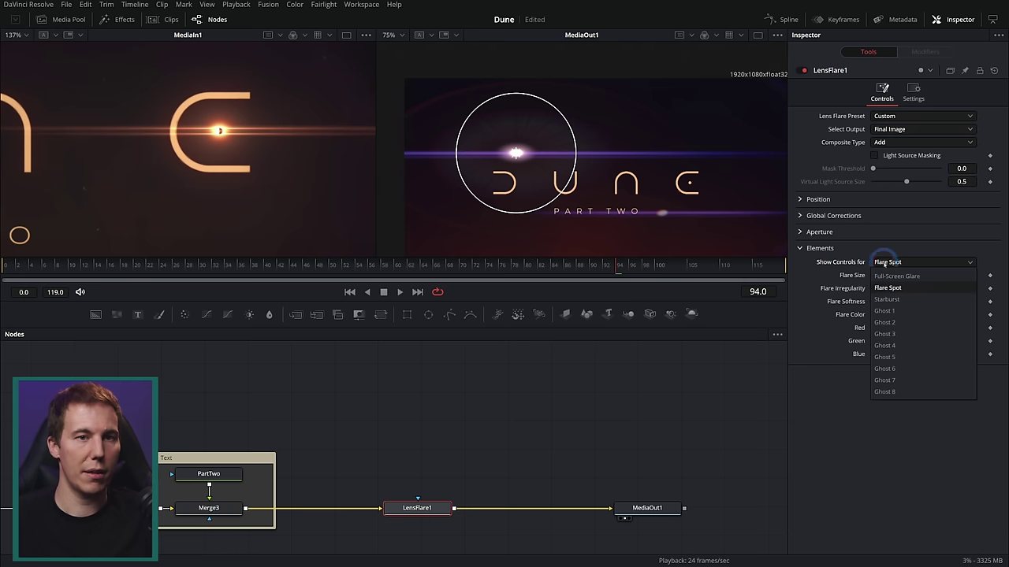
{"action": "left_click", "coordinate": [889, 299]}
{"action": "left_click", "coordinate": [900, 264]}
{"action": "left_click", "coordinate": [887, 311]}
{"action": "left_click", "coordinate": [890, 262]}
{"action": "left_click", "coordinate": [896, 323]}
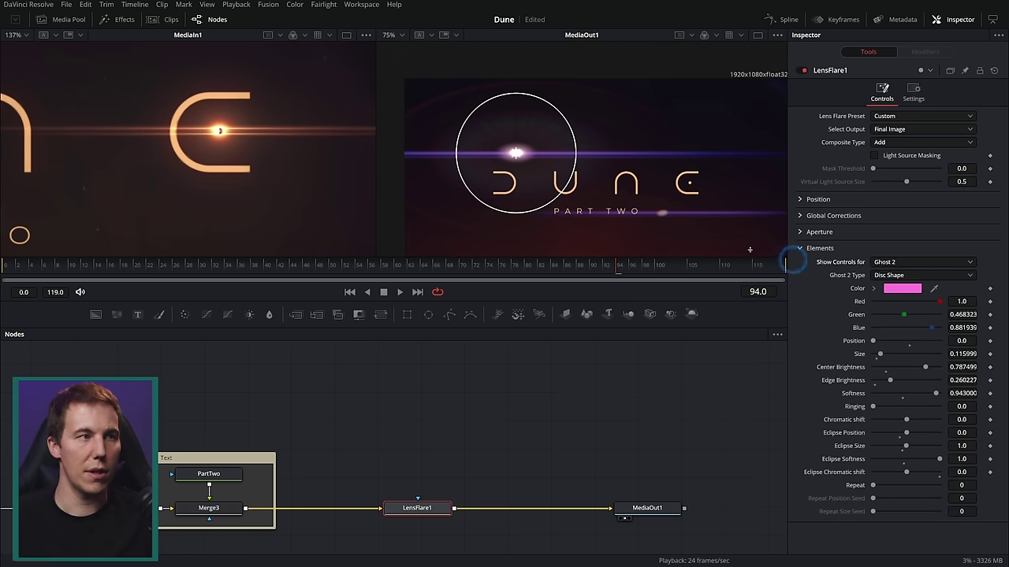
{"action": "left_click_drag", "start_coordinate": [933, 289], "coordinate": [229, 102]}
Recolor the lens flare's Ghost 4 anamorphic streak and Ghost 8 corona rays with warm tones sampled from the reference
{"action": "left_click", "coordinate": [892, 263]}
{"action": "left_click", "coordinate": [938, 316]}
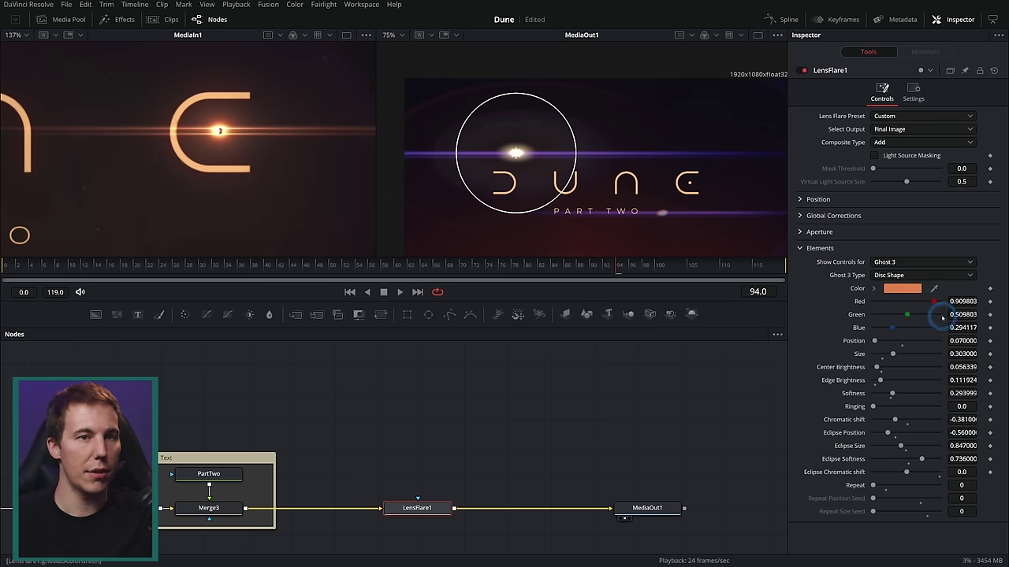
{"action": "left_click", "coordinate": [900, 262]}
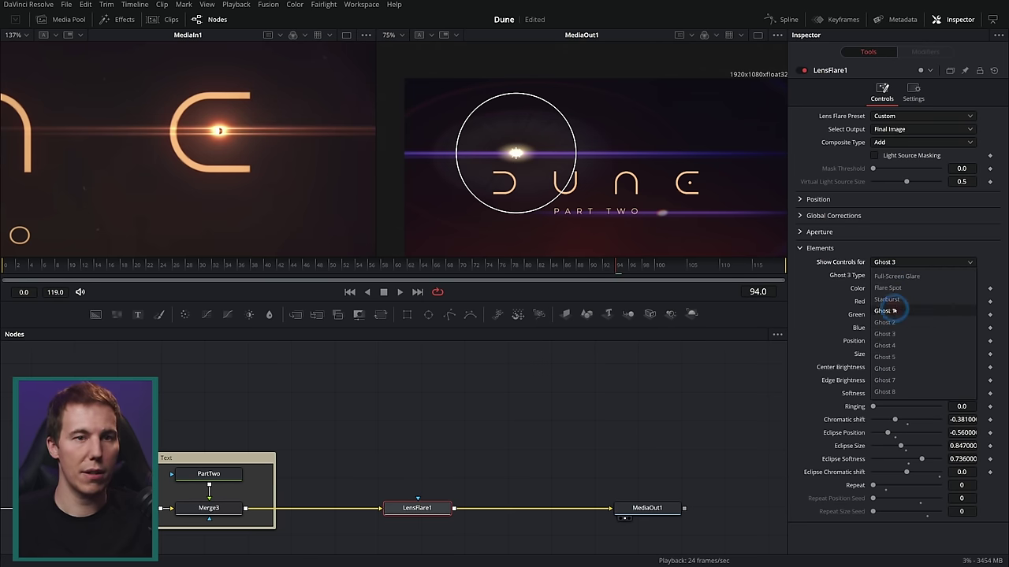
{"action": "left_click", "coordinate": [890, 345]}
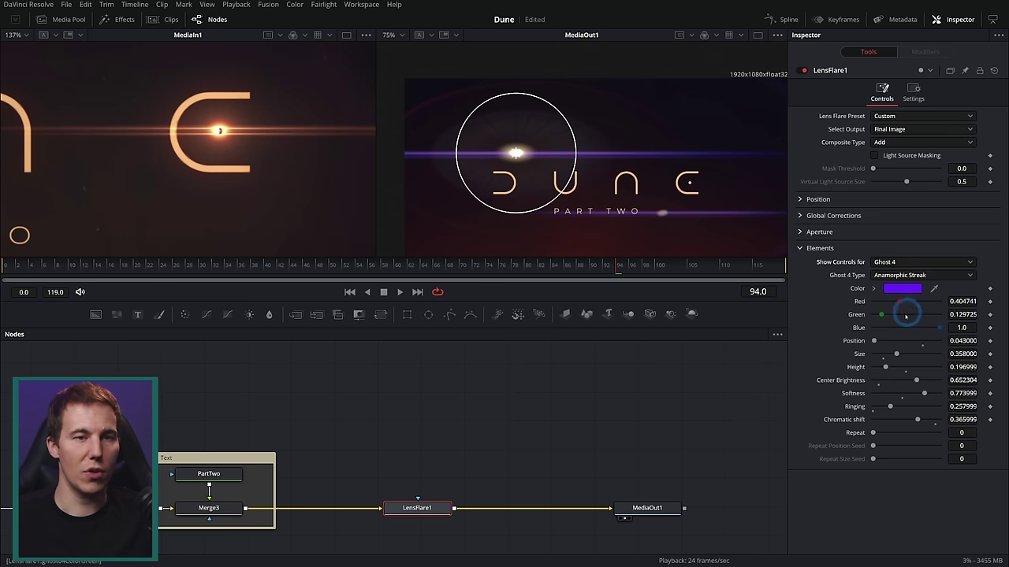
{"action": "left_click_drag", "start_coordinate": [911, 303], "coordinate": [554, 231]}
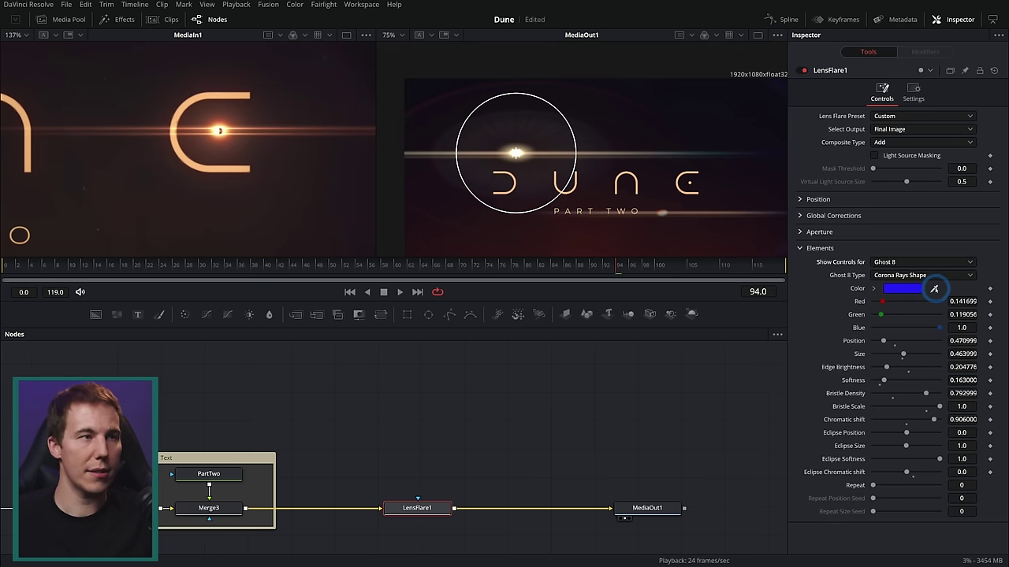
{"action": "left_click_drag", "start_coordinate": [934, 289], "coordinate": [230, 134]}
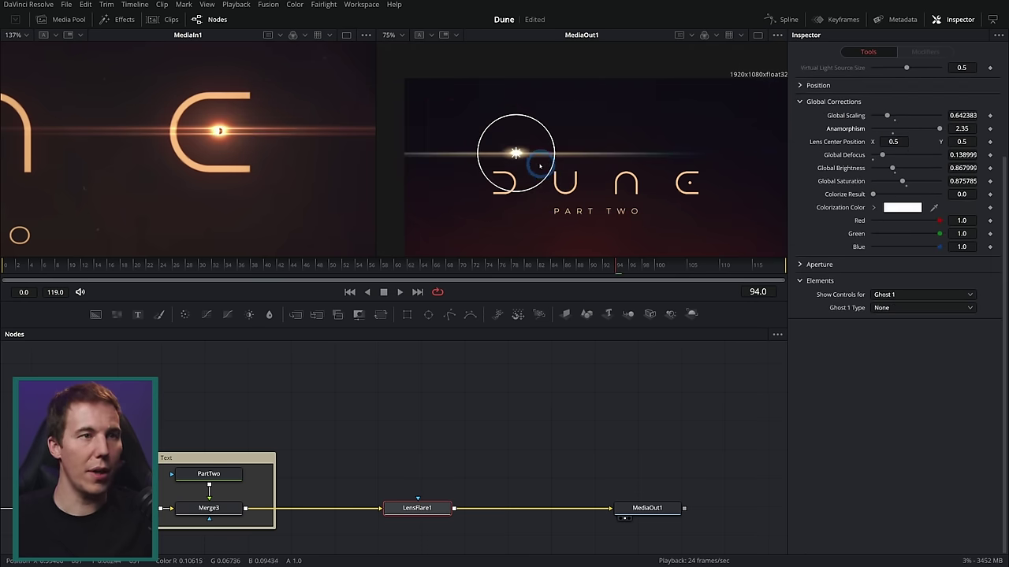
Move the flare above the title's middle and set its Global Scaling to 0.354 and Anamorphism to 4.028
{"action": "left_click_drag", "start_coordinate": [540, 166], "coordinate": [631, 158]}
{"action": "left_click_drag", "start_coordinate": [886, 115], "coordinate": [882, 116]}
{"action": "double_click", "coordinate": [961, 128]}
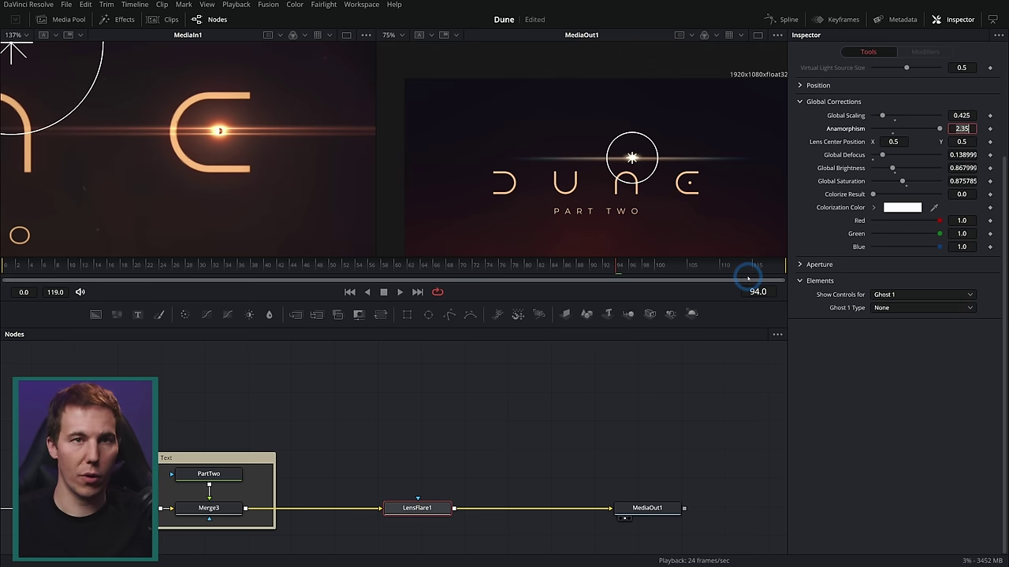
{"action": "type", "text": "5"}
{"action": "key", "text": "Tab"}
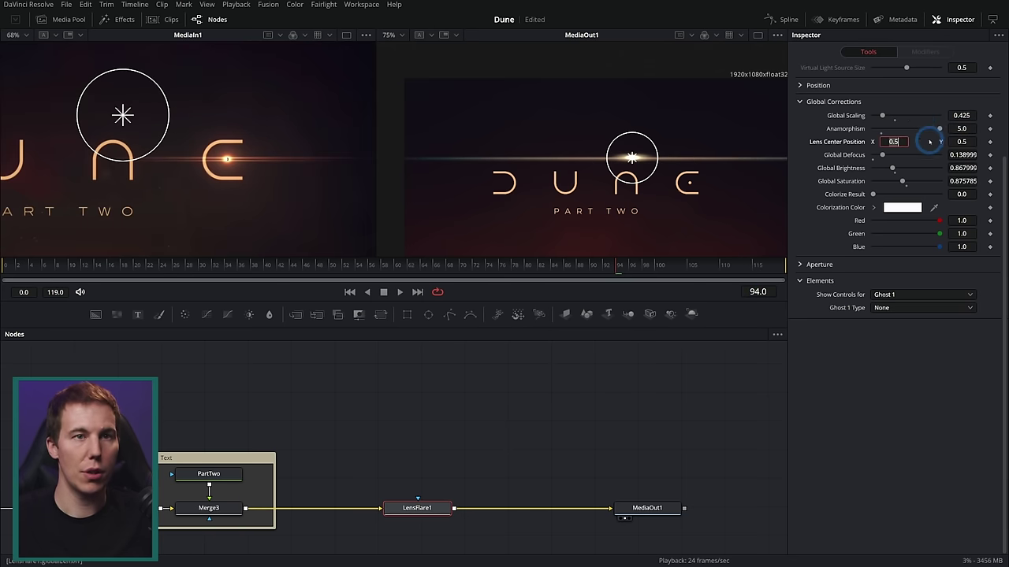
{"action": "left_click_drag", "start_coordinate": [937, 129], "coordinate": [896, 130]}
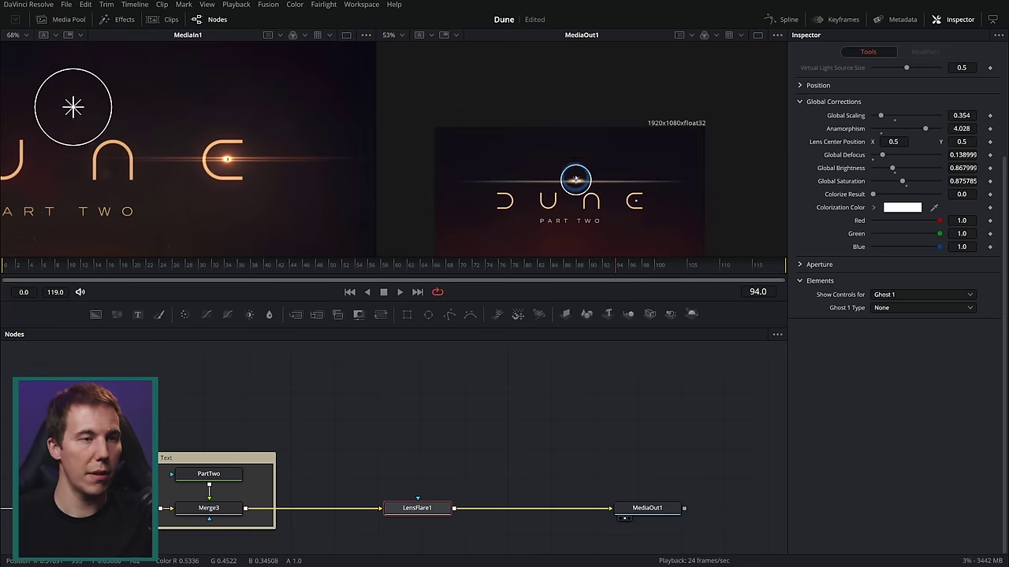
{"action": "left_click_drag", "start_coordinate": [575, 179], "coordinate": [573, 174]}
Detach LensFlare1 from the main chain, feed it from a new black Background node and view the flare alone
{"action": "mouse_move", "coordinate": [504, 418]}
{"action": "left_mouse_down"}
{"action": "mouse_move", "coordinate": [522, 423]}
{"action": "mouse_move", "coordinate": [515, 415]}
{"action": "left_mouse_up"}
{"action": "left_click", "coordinate": [439, 414]}
{"action": "left_click_drag", "start_coordinate": [105, 316], "coordinate": [382, 416]}
{"action": "left_click_drag", "start_coordinate": [479, 418], "coordinate": [481, 401]}
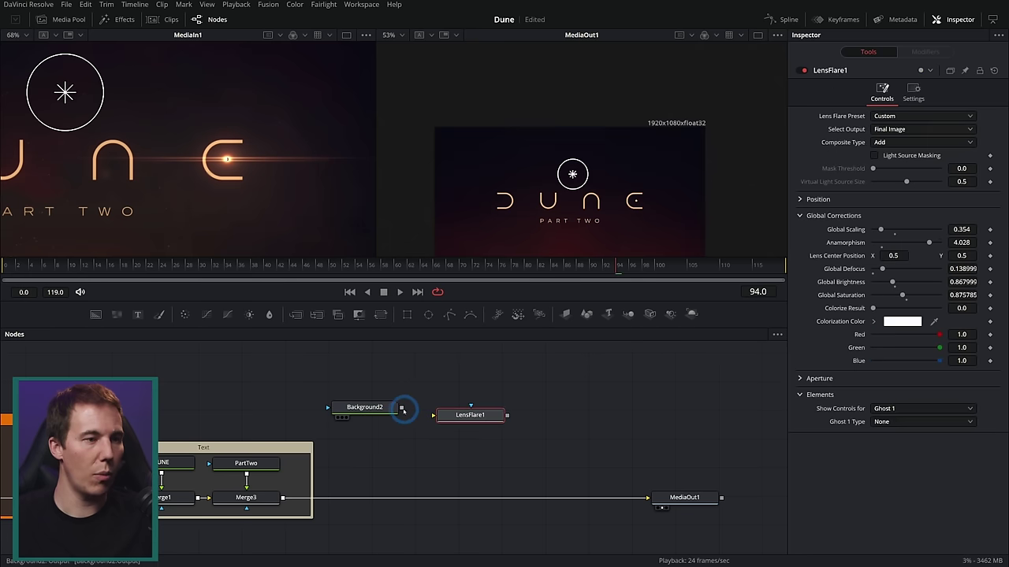
{"action": "left_click_drag", "start_coordinate": [402, 407], "coordinate": [476, 409]}
{"action": "key", "text": "2"}
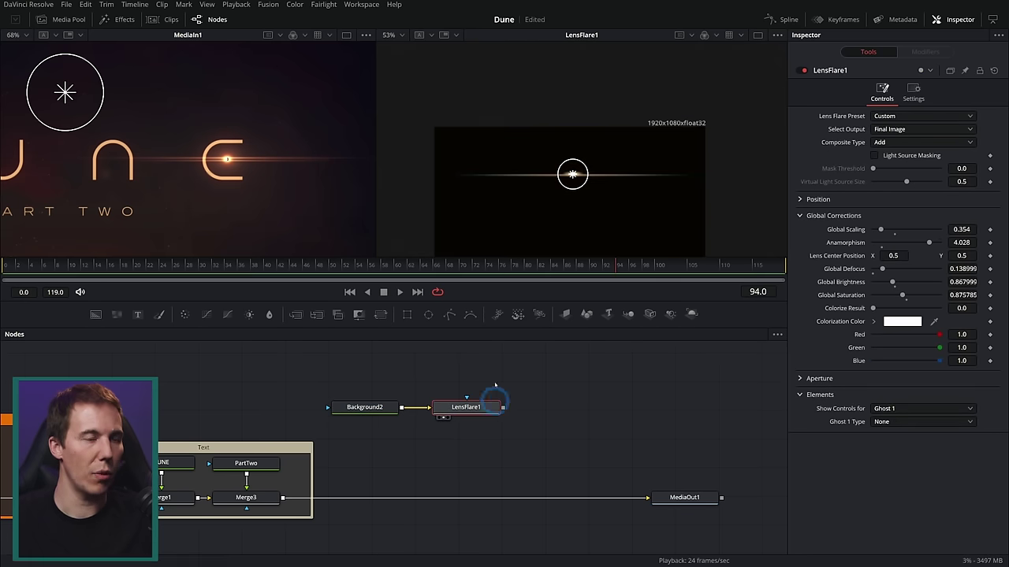
{"action": "left_click_drag", "start_coordinate": [600, 207], "coordinate": [608, 169]}
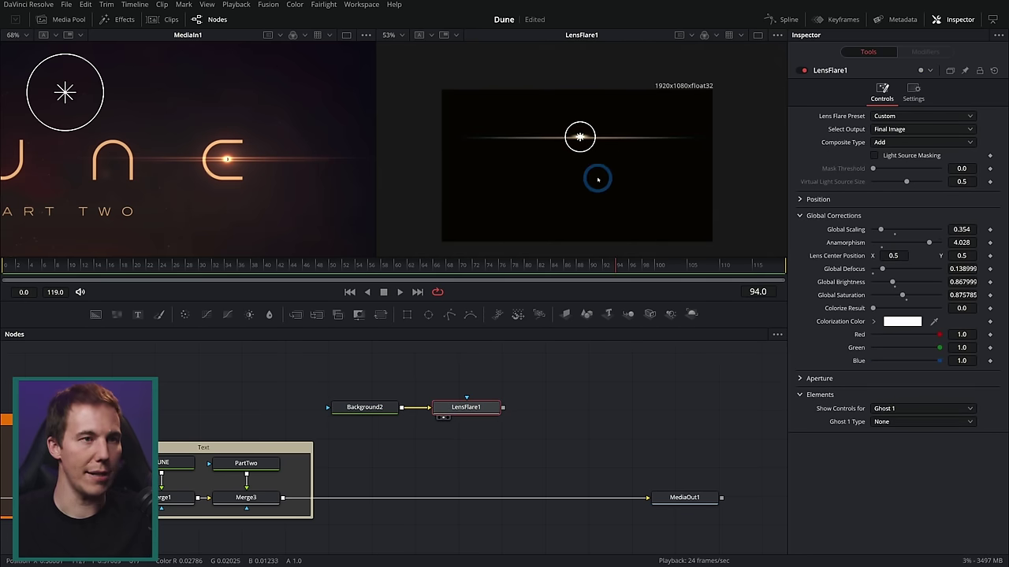
Merge LensFlare1 over the chain between Merge3 and MediaOut1 and stack Background2 above it
{"action": "left_click_drag", "start_coordinate": [503, 407], "coordinate": [509, 432]}
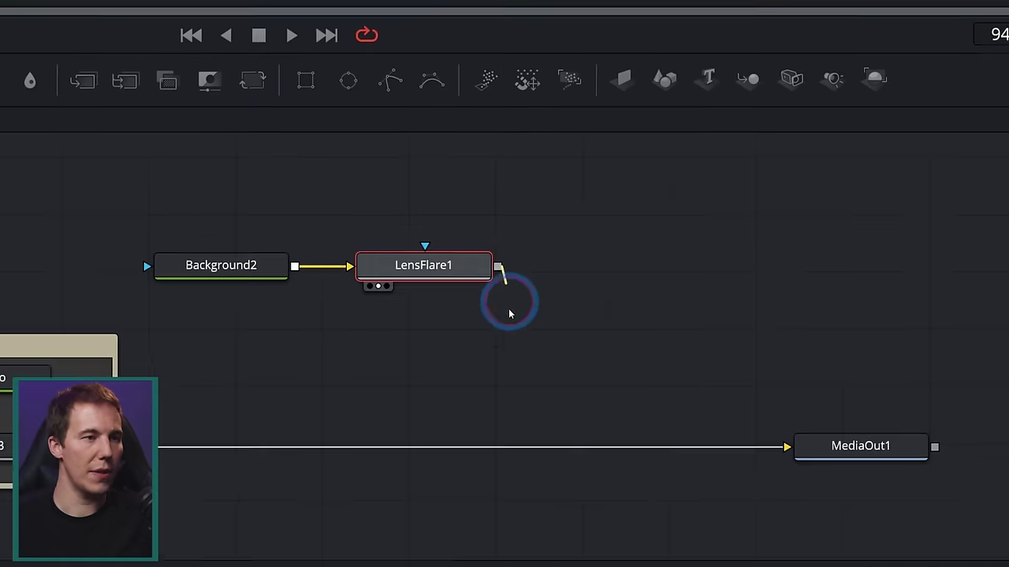
{"action": "left_click_drag", "start_coordinate": [509, 314], "coordinate": [56, 448]}
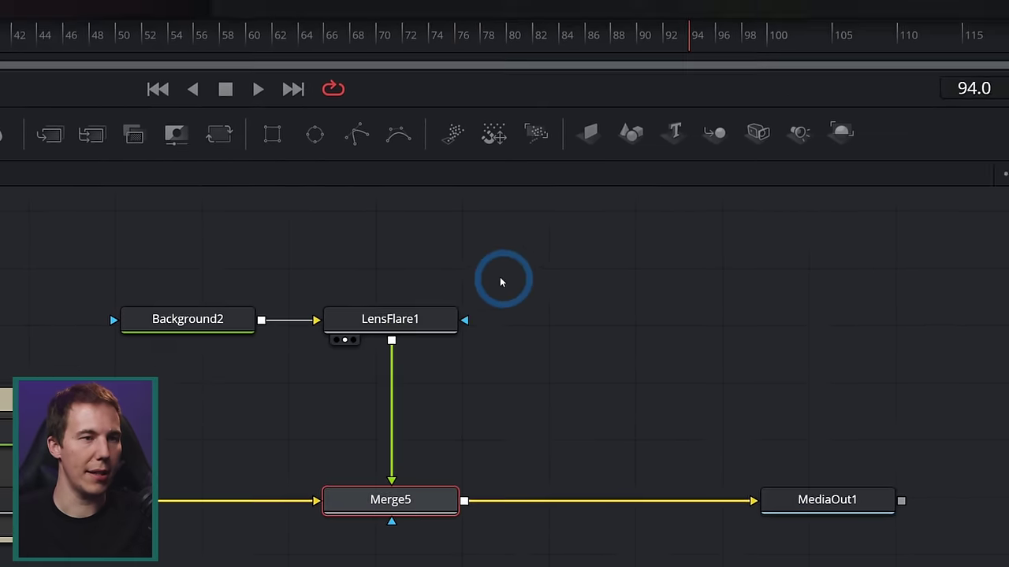
{"action": "left_click_drag", "start_coordinate": [912, 252], "coordinate": [914, 292]}
{"action": "left_click_drag", "start_coordinate": [915, 292], "coordinate": [912, 314]}
{"action": "left_click_drag", "start_coordinate": [673, 251], "coordinate": [891, 257]}
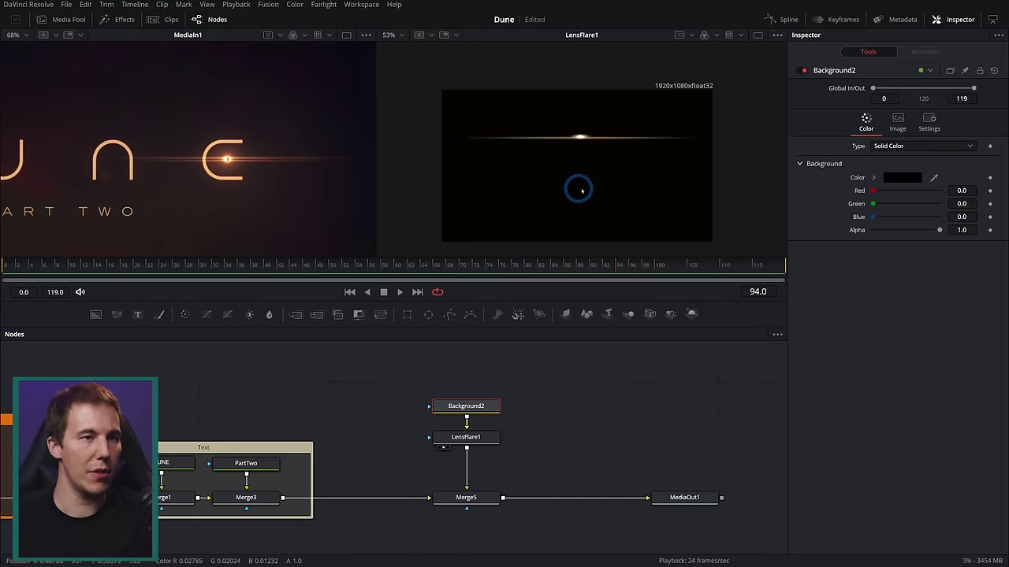
Center the flare in the frame and change Merge5's blending so the flare's black background drops out over the title
{"action": "left_click", "coordinate": [494, 432]}
{"action": "left_click_drag", "start_coordinate": [580, 135], "coordinate": [577, 166]}
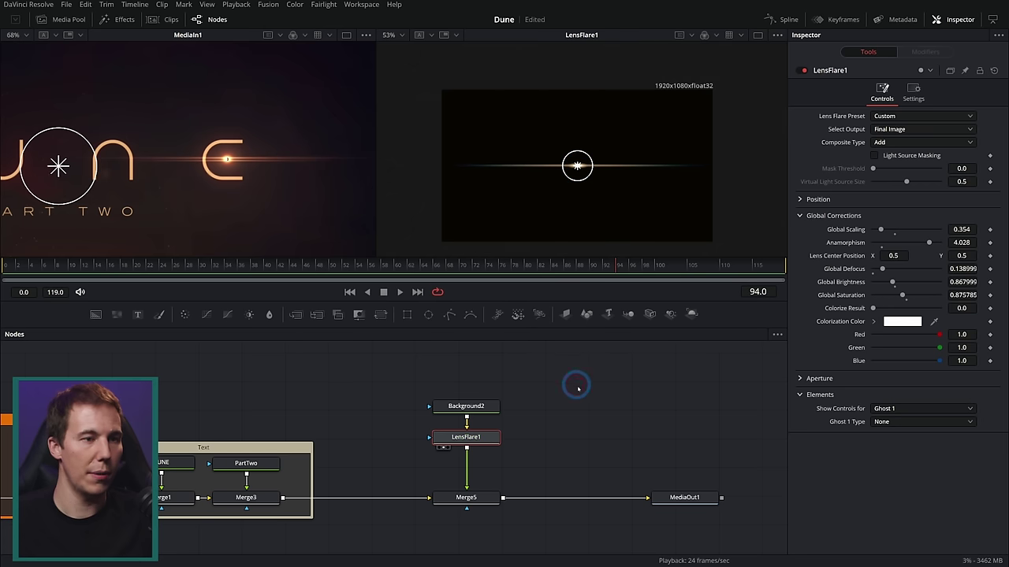
{"action": "left_click", "coordinate": [472, 498]}
{"action": "left_click", "coordinate": [878, 220]}
{"action": "left_click_drag", "start_coordinate": [870, 284], "coordinate": [512, 304]}
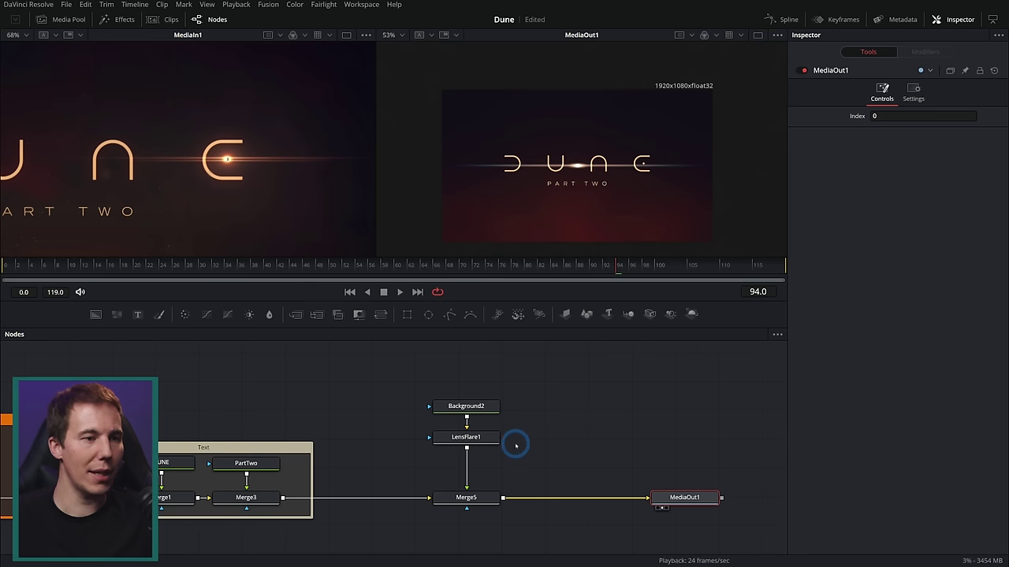
Insert a Color Corrector between LensFlare1 and Merge5, tint the flare orange at strength 0.3515 and compare it with the correction off
{"action": "left_click_drag", "start_coordinate": [515, 444], "coordinate": [488, 419]}
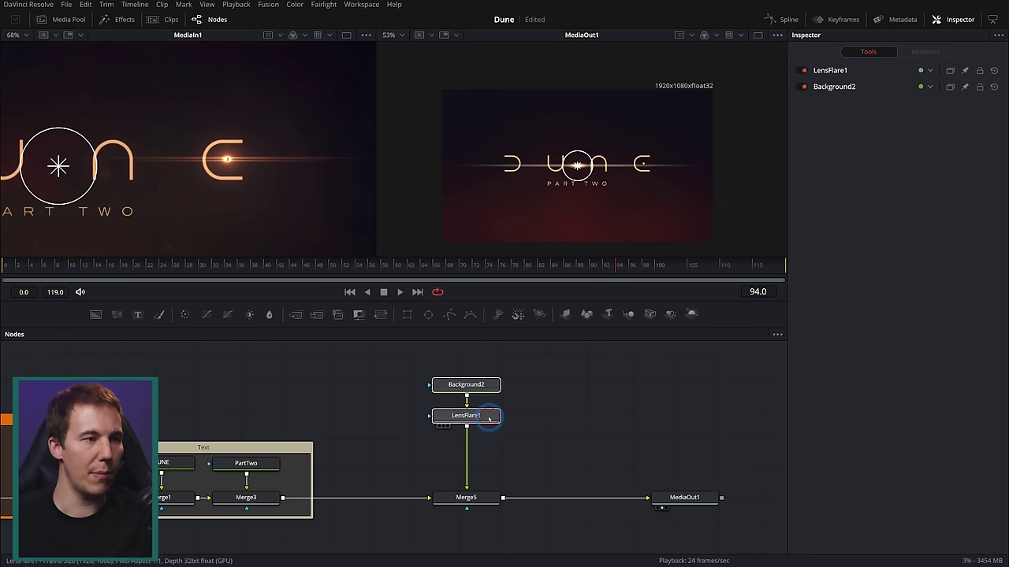
{"action": "left_click_drag", "start_coordinate": [189, 313], "coordinate": [461, 457]}
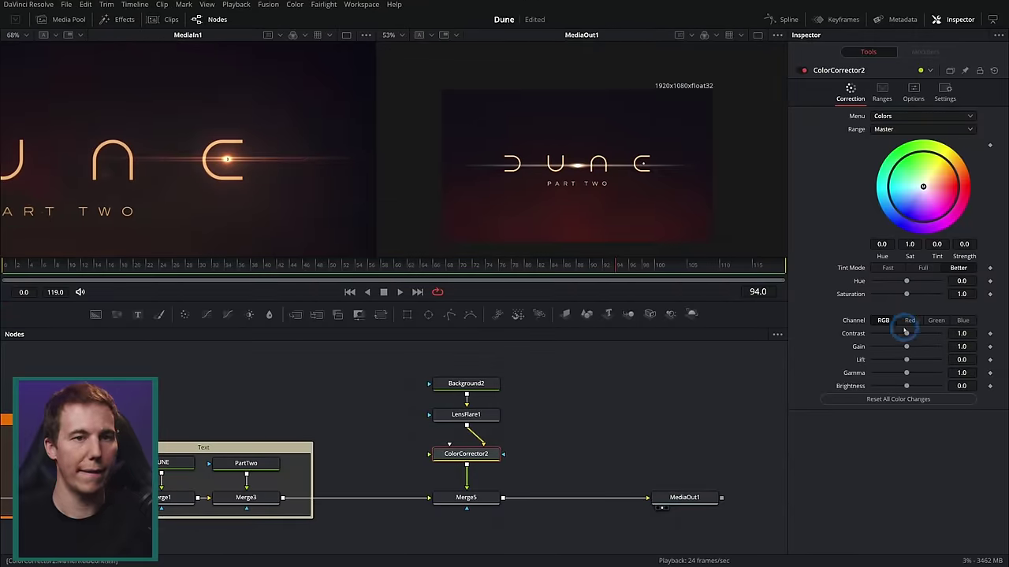
{"action": "left_click_drag", "start_coordinate": [923, 187], "coordinate": [955, 183]}
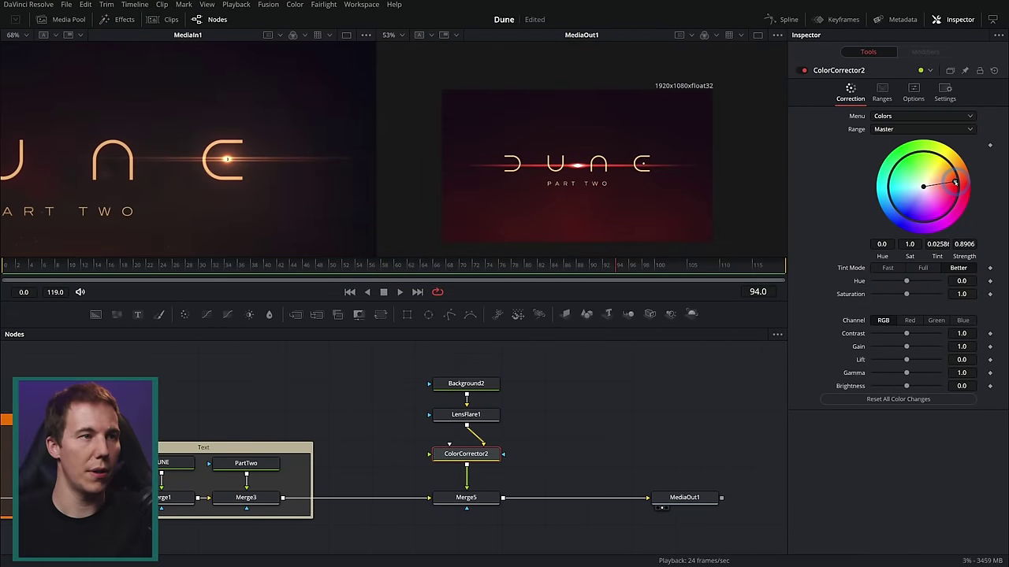
{"action": "left_click_drag", "start_coordinate": [940, 173], "coordinate": [939, 175]}
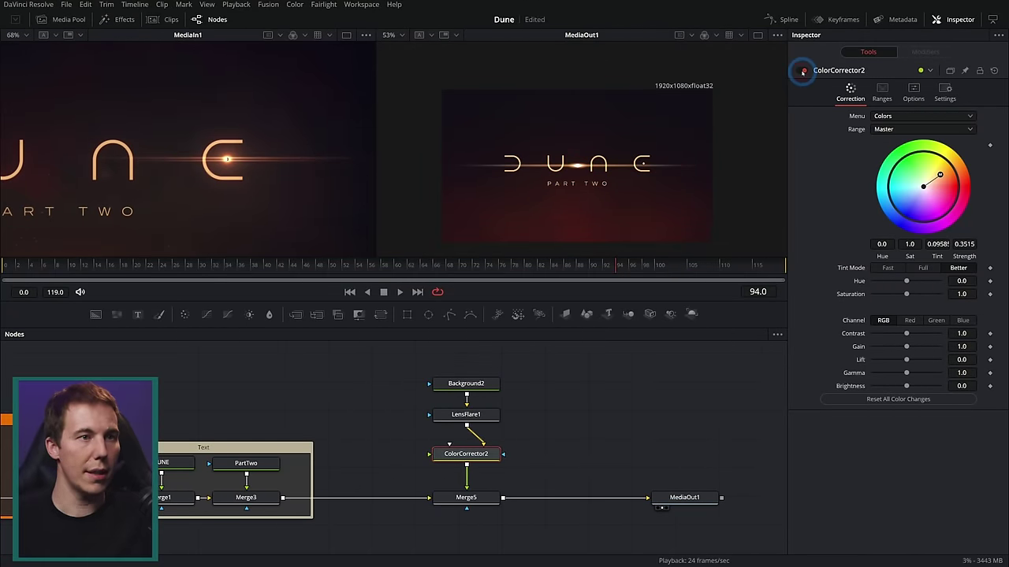
{"action": "left_click", "coordinate": [800, 71]}
{"action": "left_click", "coordinate": [801, 71]}
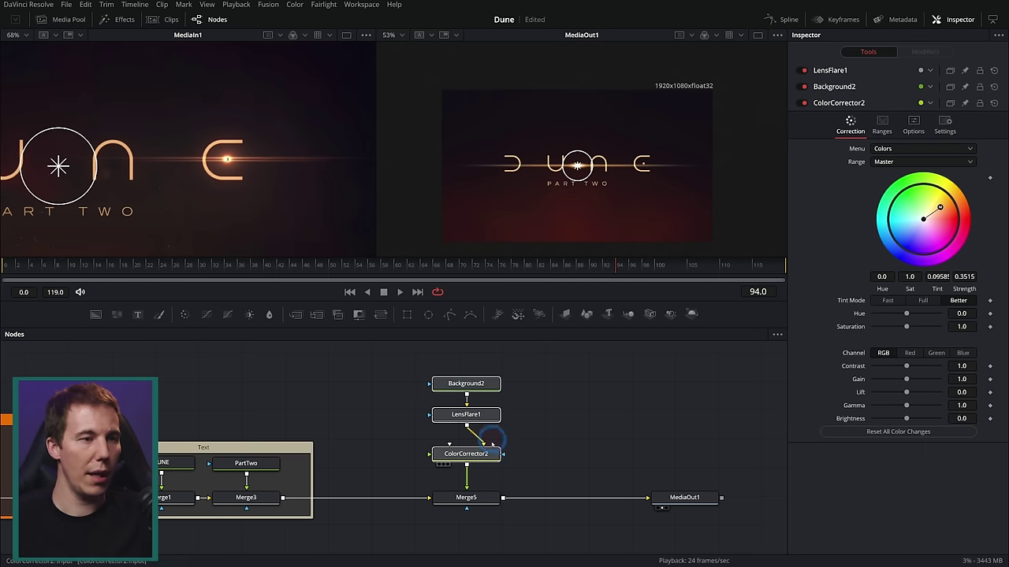
Move the flare nodes up and try a Transform node between ColorCorrector2 and Merge5
{"action": "left_click_drag", "start_coordinate": [492, 462], "coordinate": [491, 430]}
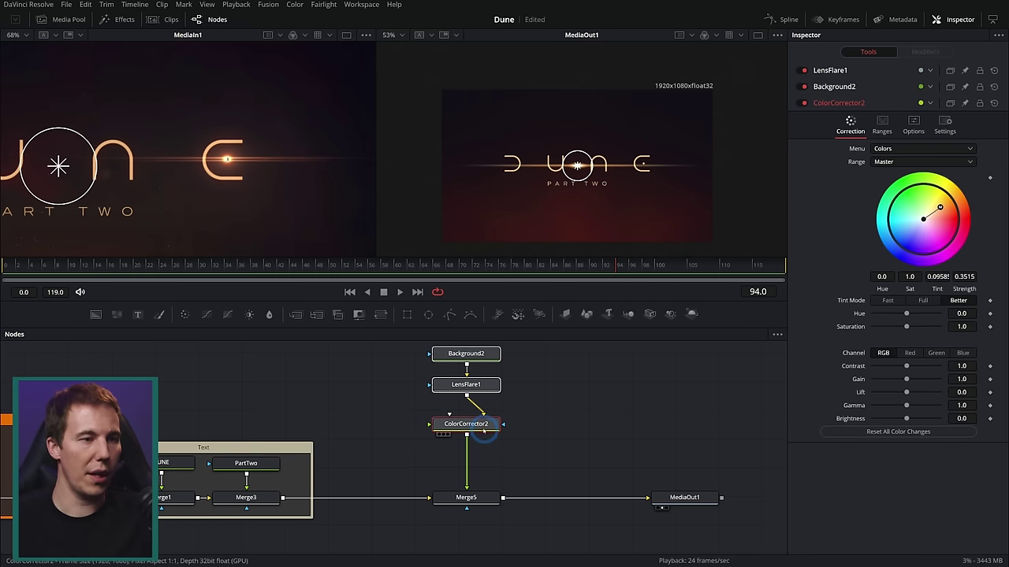
{"action": "key", "text": "shift+space"}
{"action": "key", "text": "BackSpace"}
{"action": "key", "text": "BackSpace"}
{"action": "key", "text": "BackSpace"}
{"action": "key", "text": "BackSpace"}
{"action": "type", "text": "xf"}
{"action": "key", "text": "Return"}
Try scaling the flare image to about 0.63 with Transform1 and placing it on the dot in the letter E
{"action": "left_click_drag", "start_coordinate": [711, 91], "coordinate": [653, 169]}
{"action": "scroll", "coordinate": [653, 169], "scroll_direction": "up", "scroll_amount": 8}
{"action": "left_click_drag", "start_coordinate": [602, 122], "coordinate": [603, 118]}
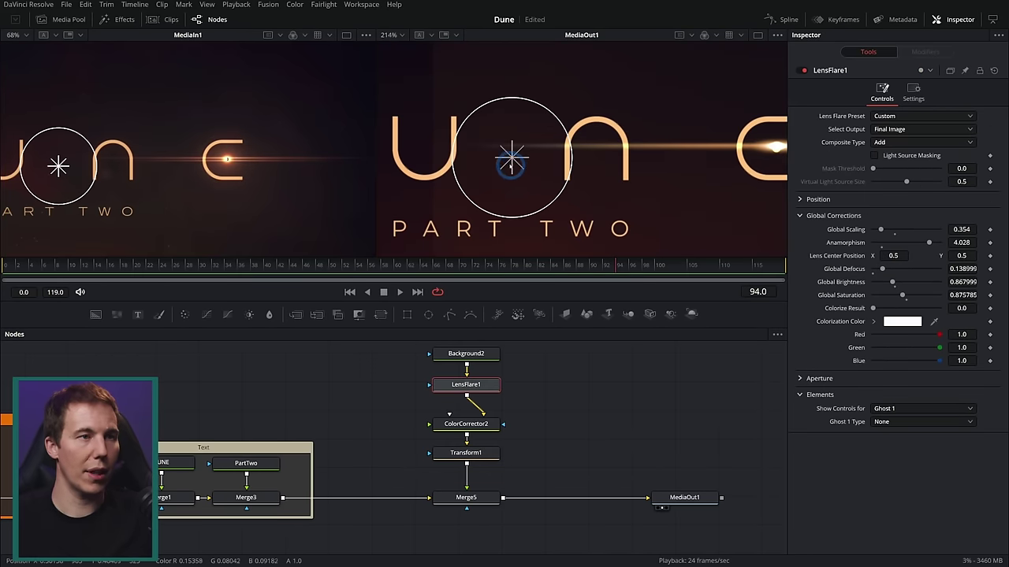
Inspect the edges of the scaled flare image against the background and delete Transform1
{"action": "left_click_drag", "start_coordinate": [534, 130], "coordinate": [561, 234]}
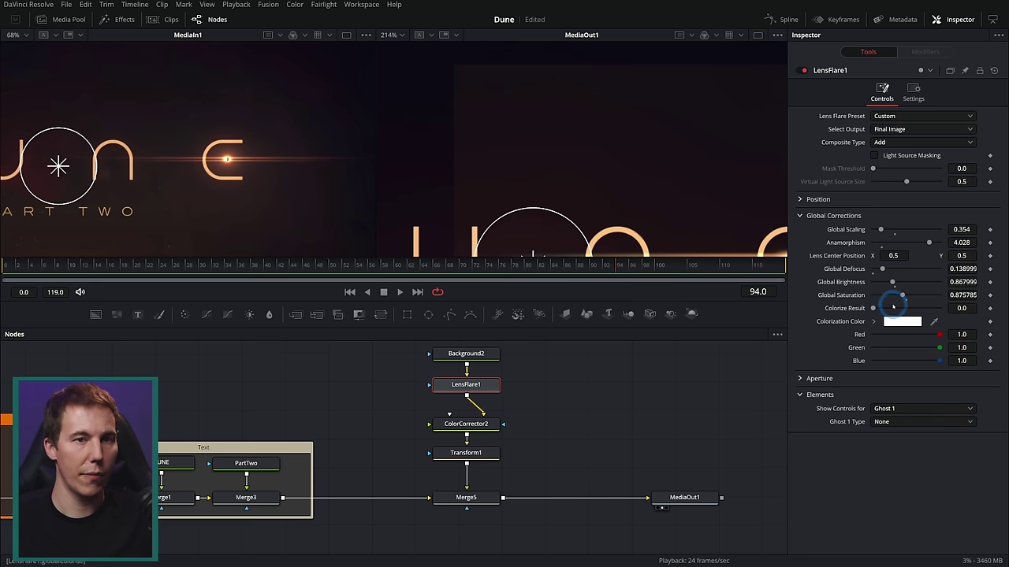
{"action": "scroll", "coordinate": [625, 195], "scroll_direction": "down", "scroll_amount": 2}
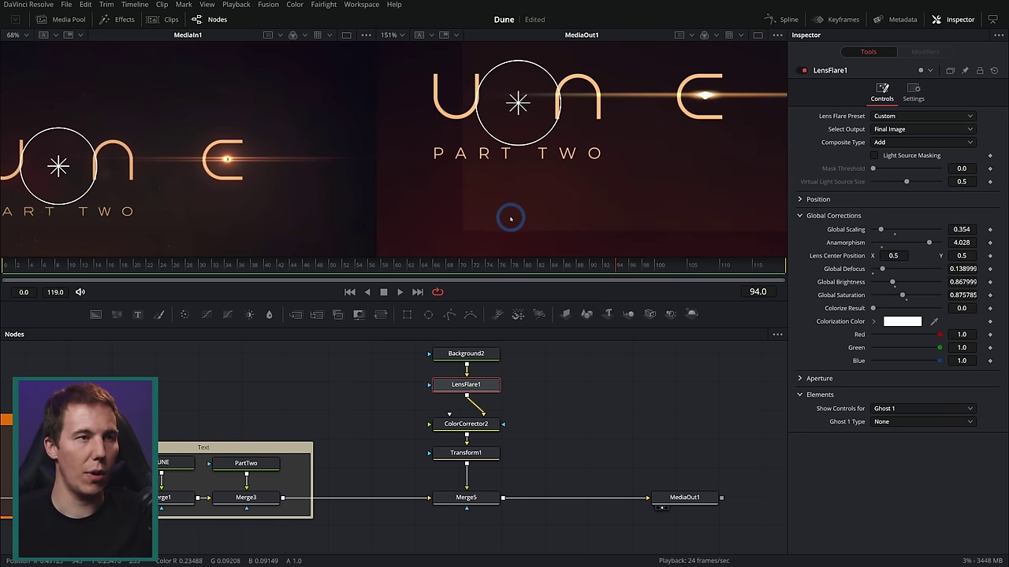
{"action": "left_click", "coordinate": [483, 455]}
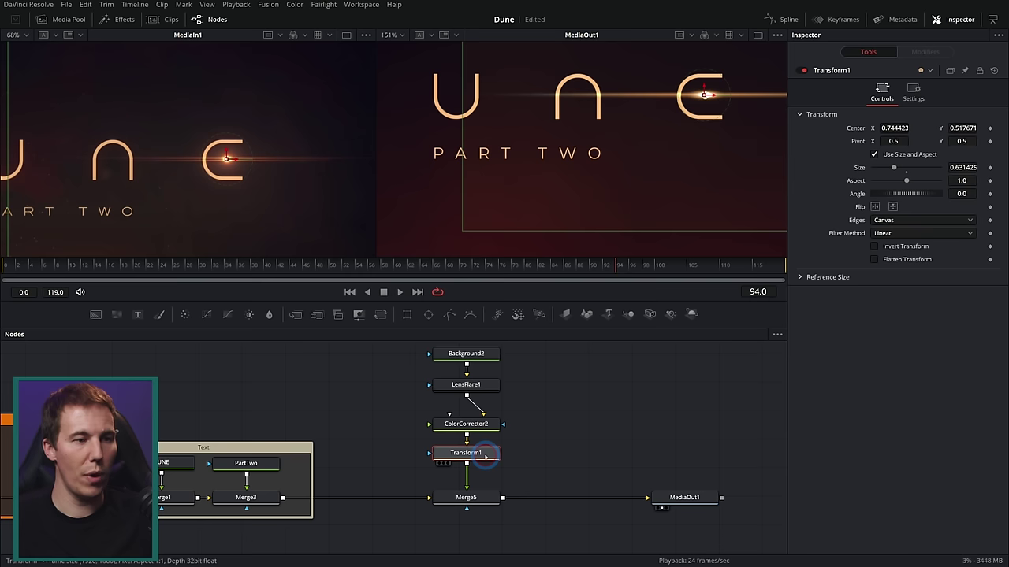
{"action": "key", "text": "Delete"}
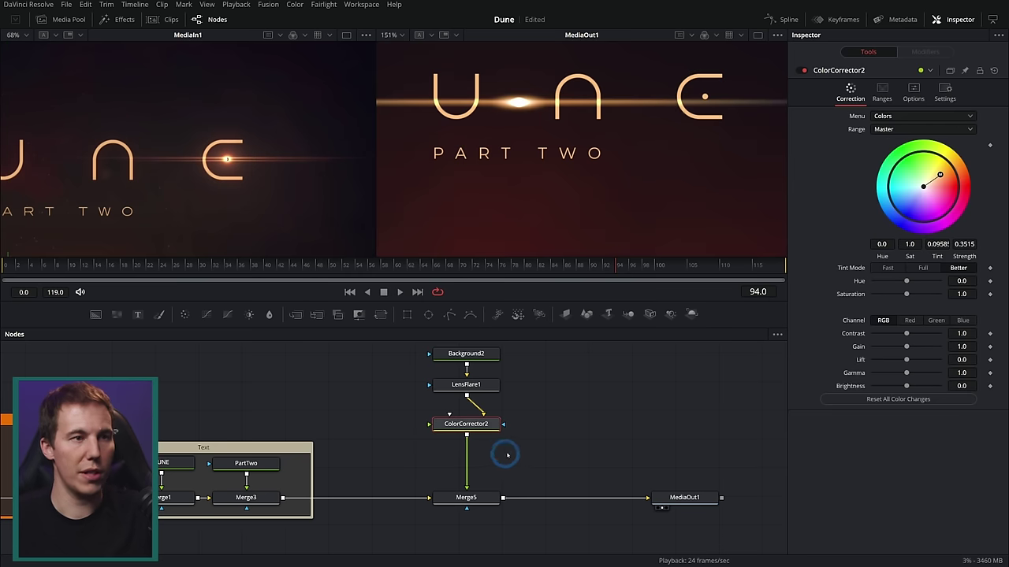
Move LensFlare1's flare center onto the dot in the letter E and reduce its Global Scaling
{"action": "left_click", "coordinate": [489, 389]}
{"action": "scroll", "coordinate": [604, 171], "scroll_direction": "down", "scroll_amount": 2}
{"action": "scroll", "coordinate": [597, 163], "scroll_direction": "up", "scroll_amount": 2}
{"action": "left_click_drag", "start_coordinate": [546, 119], "coordinate": [735, 120]}
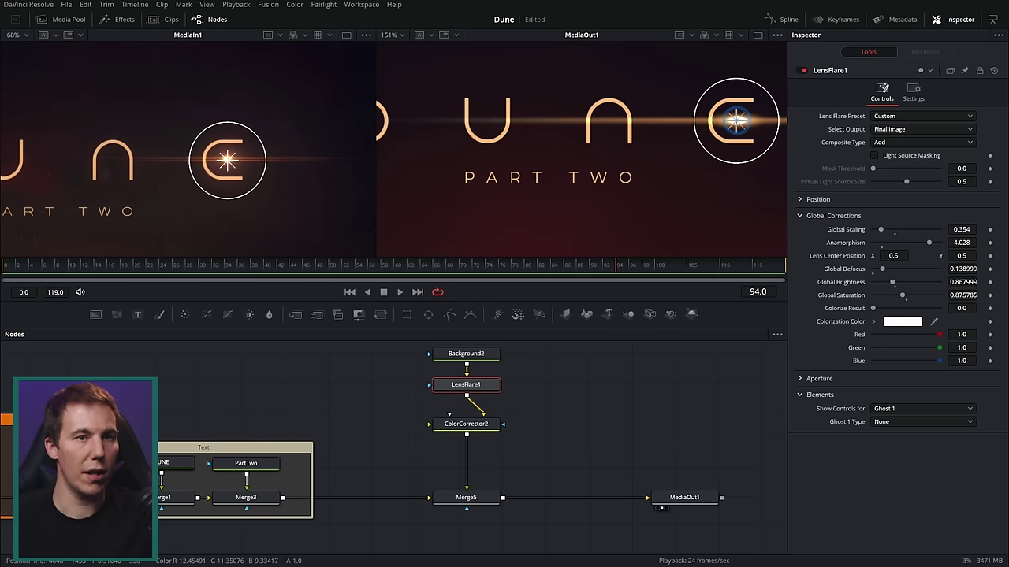
{"action": "left_click_drag", "start_coordinate": [888, 229], "coordinate": [877, 229]}
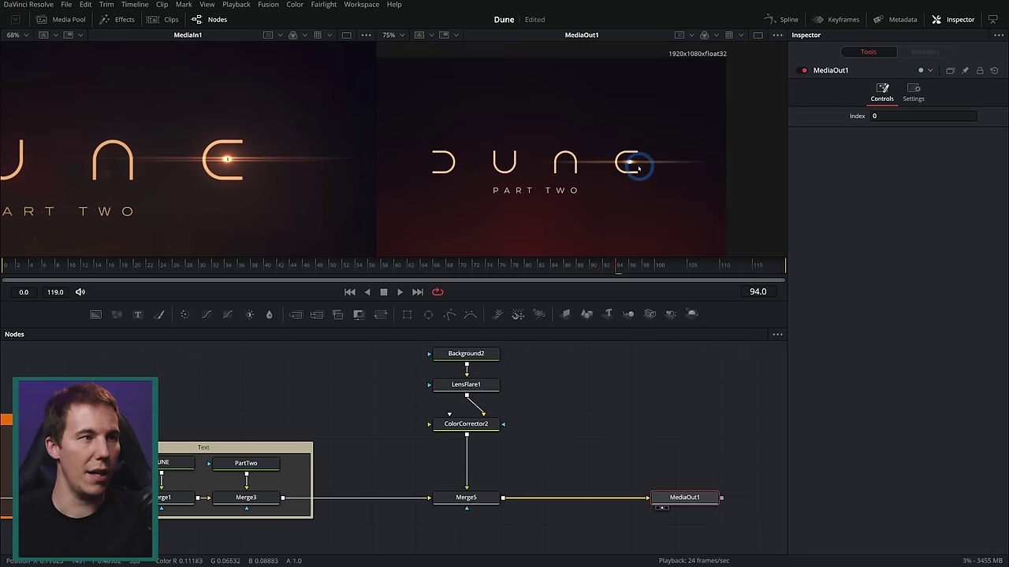
Move ColorCorrector2 down and insert a copy of LensFlare1 between LensFlare1 and ColorCorrector2
{"action": "scroll", "coordinate": [638, 167], "scroll_direction": "up", "scroll_amount": 4}
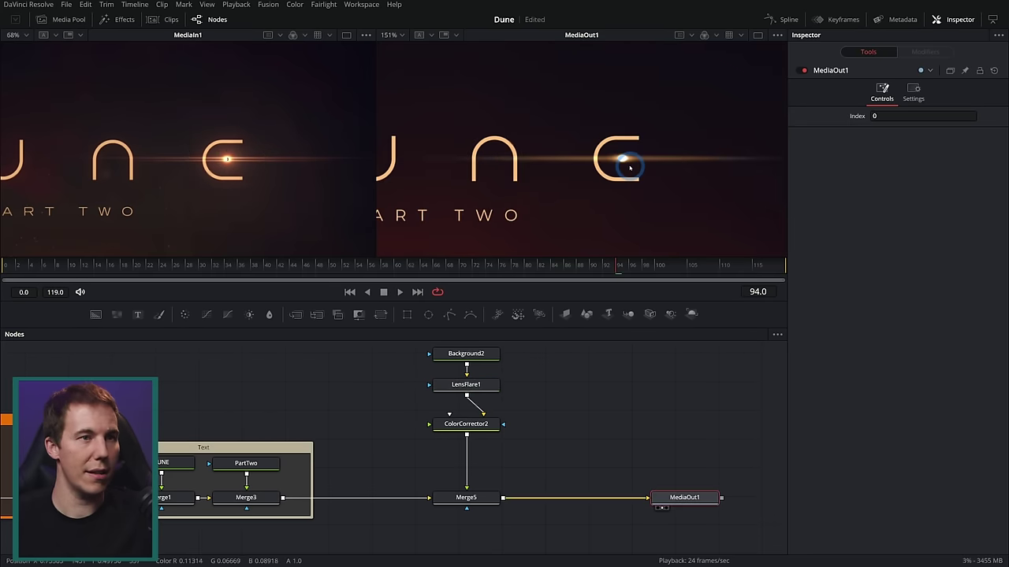
{"action": "left_click_drag", "start_coordinate": [466, 424], "coordinate": [465, 455]}
{"action": "left_click", "coordinate": [469, 385]}
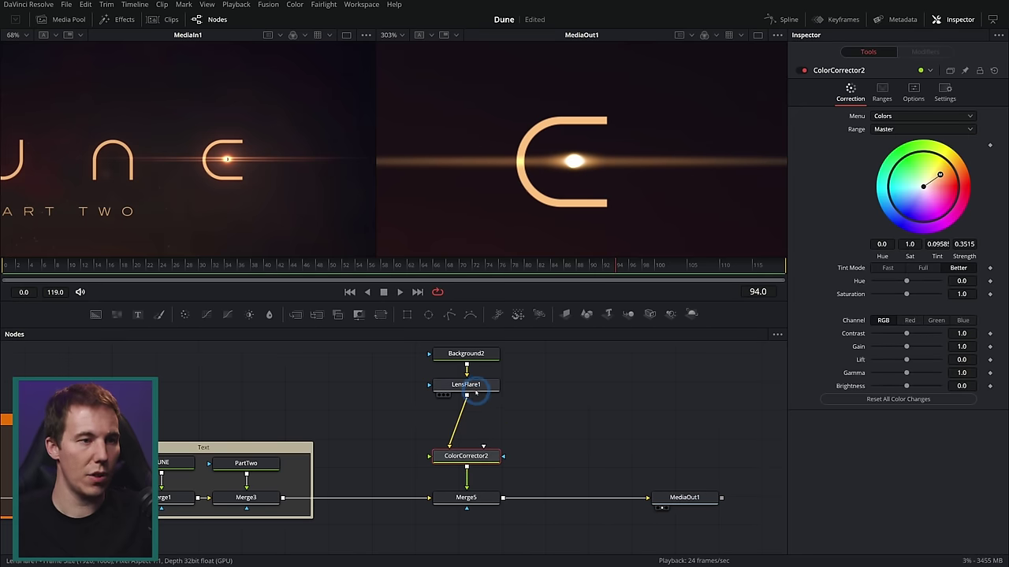
{"action": "key", "text": "ctrl+c"}
{"action": "key", "text": "ctrl+v"}
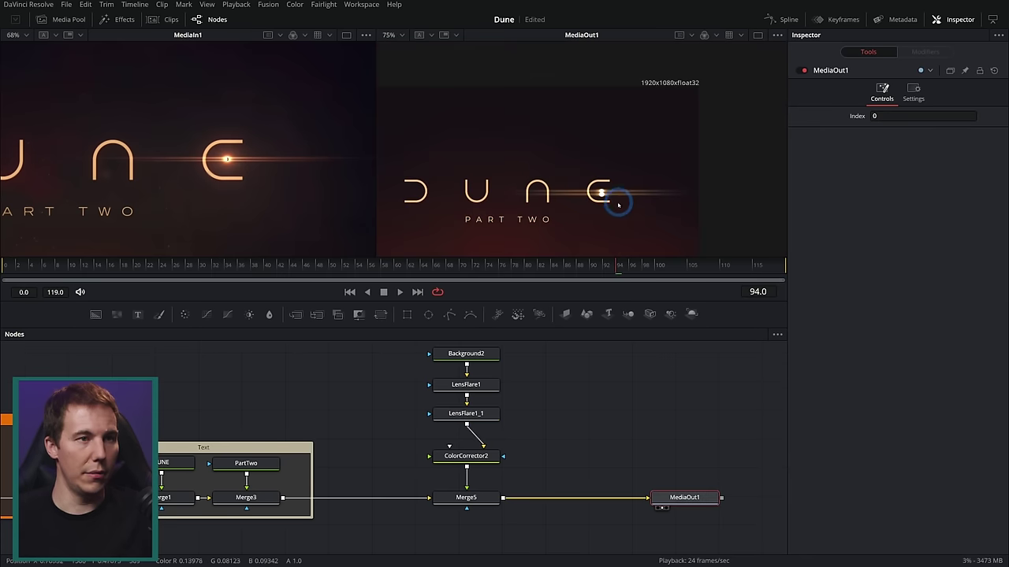
Reduce LensFlare1's Global Defocus to about 0.049 for a sharper streak across the letter E
{"action": "scroll", "coordinate": [590, 205], "scroll_direction": "up", "scroll_amount": 4}
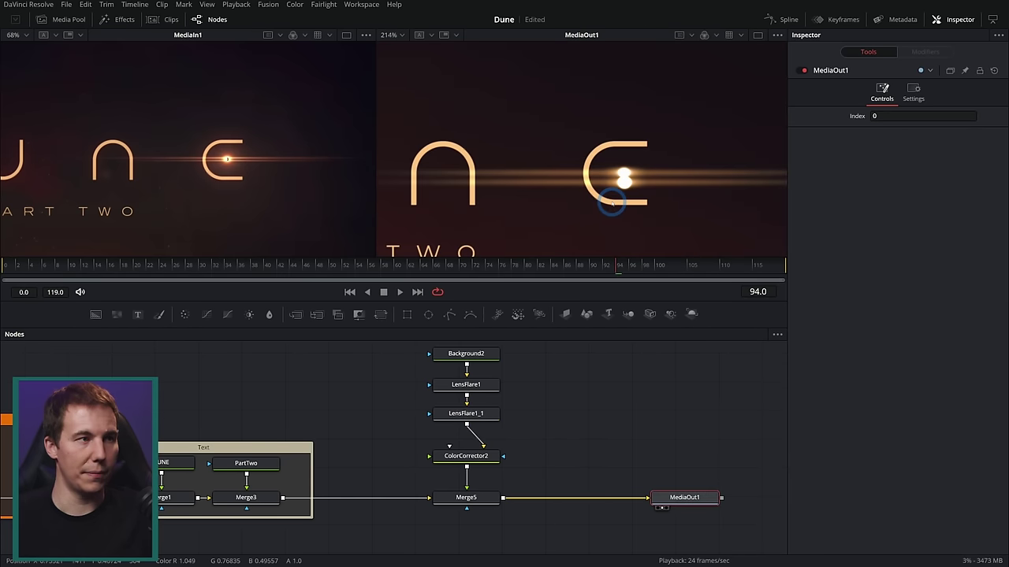
{"action": "scroll", "coordinate": [611, 204], "scroll_direction": "up", "scroll_amount": 2}
{"action": "left_click", "coordinate": [483, 383]}
{"action": "left_click", "coordinate": [882, 269]}
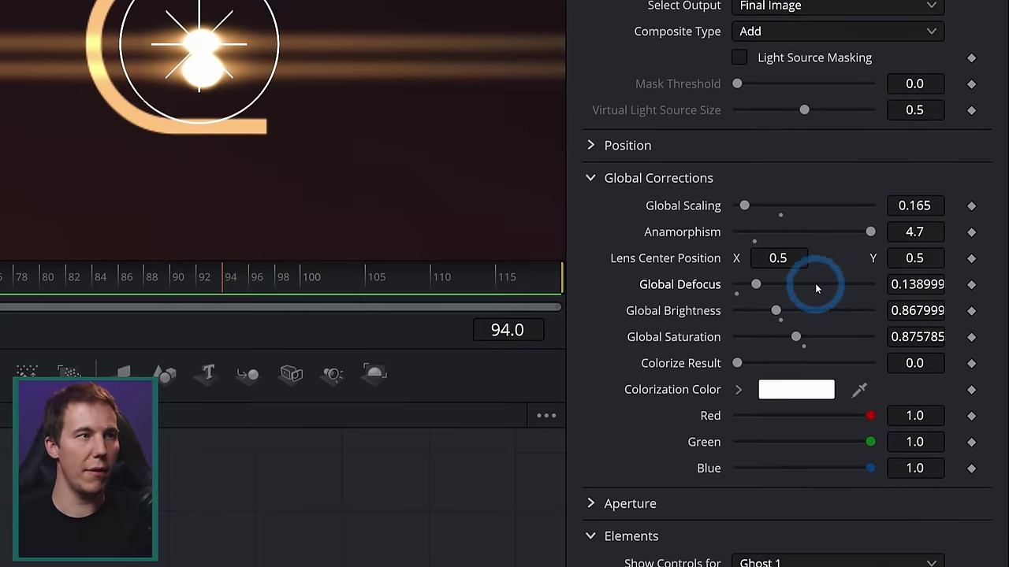
{"action": "left_click_drag", "start_coordinate": [908, 284], "coordinate": [817, 286]}
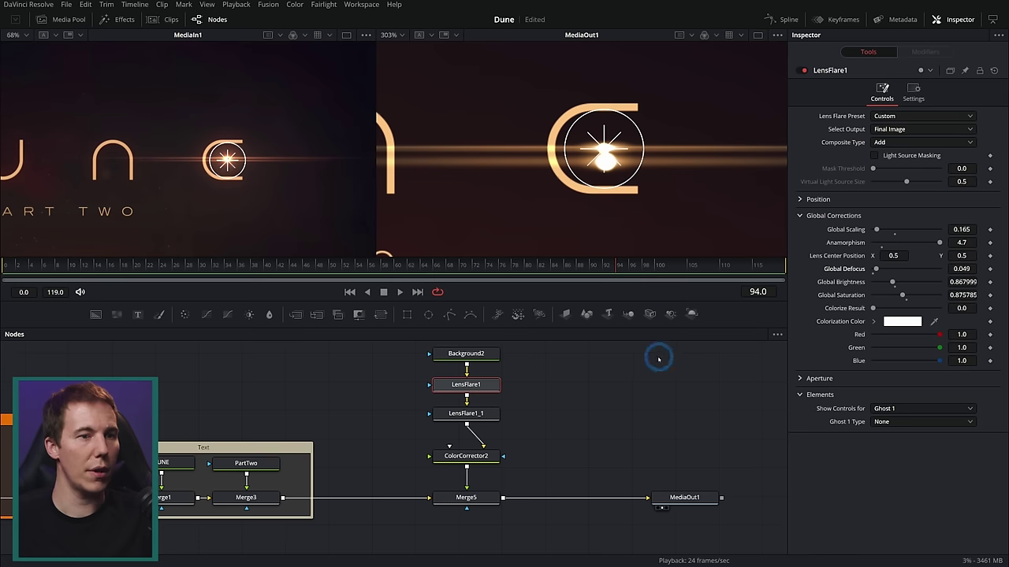
Set LensFlare1_1's Global Defocus to about 0.023 and place its flare center slightly below the first flare on the E
{"action": "left_click", "coordinate": [482, 415]}
{"action": "scroll", "coordinate": [656, 194], "scroll_direction": "down", "scroll_amount": 2}
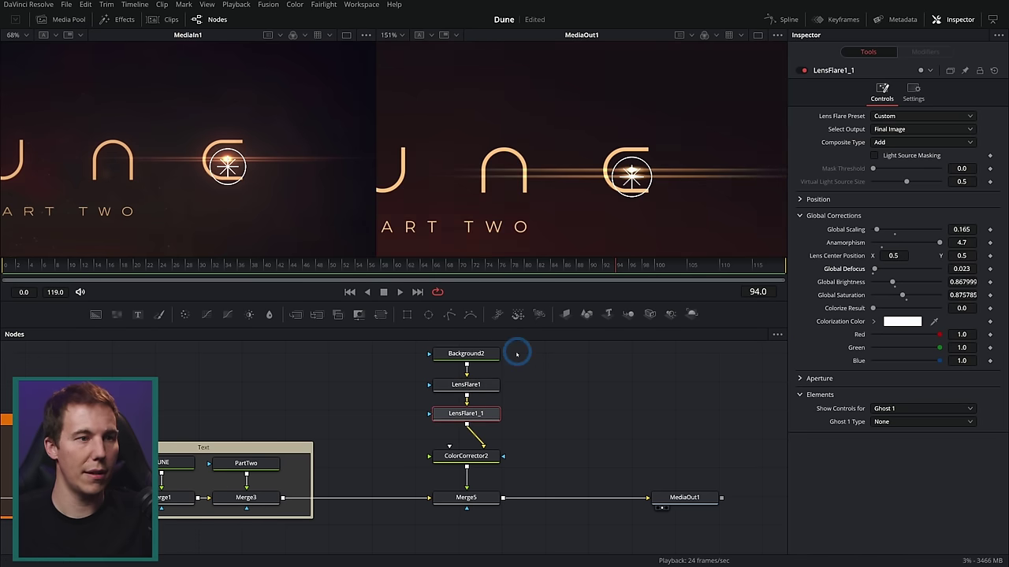
{"action": "scroll", "coordinate": [618, 171], "scroll_direction": "up", "scroll_amount": 4}
{"action": "scroll", "coordinate": [671, 180], "scroll_direction": "down", "scroll_amount": 5}
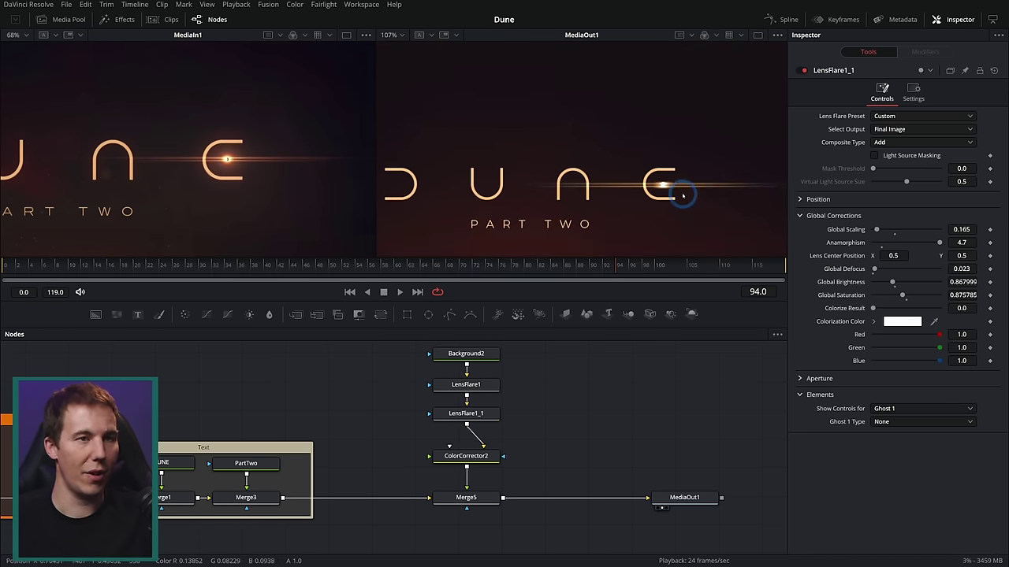
{"action": "scroll", "coordinate": [683, 195], "scroll_direction": "up", "scroll_amount": 1}
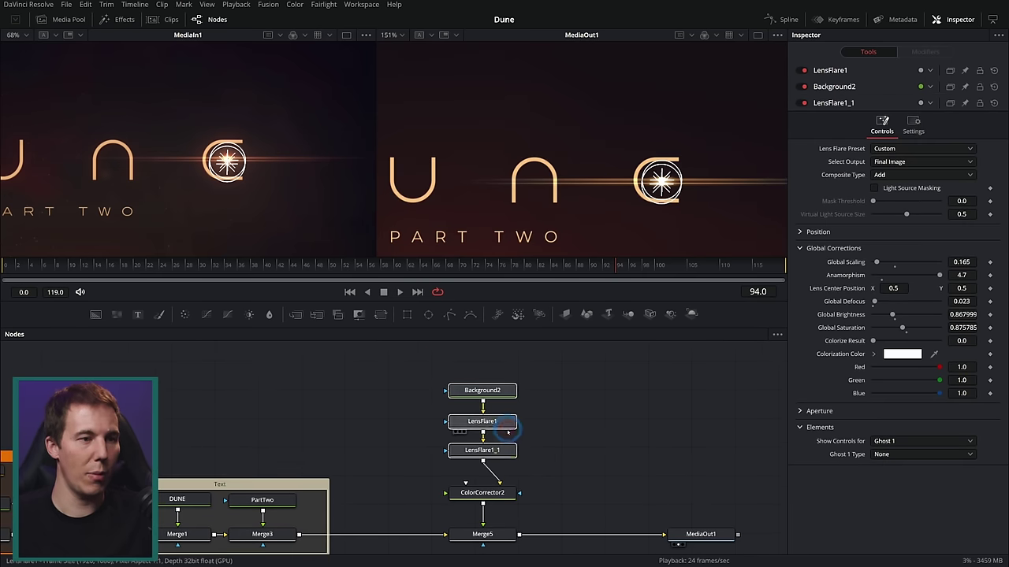
Move Background2 and both flare nodes up and insert a copy of LensFlare1_1 before ColorCorrector2
{"action": "key", "text": "ctrl+z"}
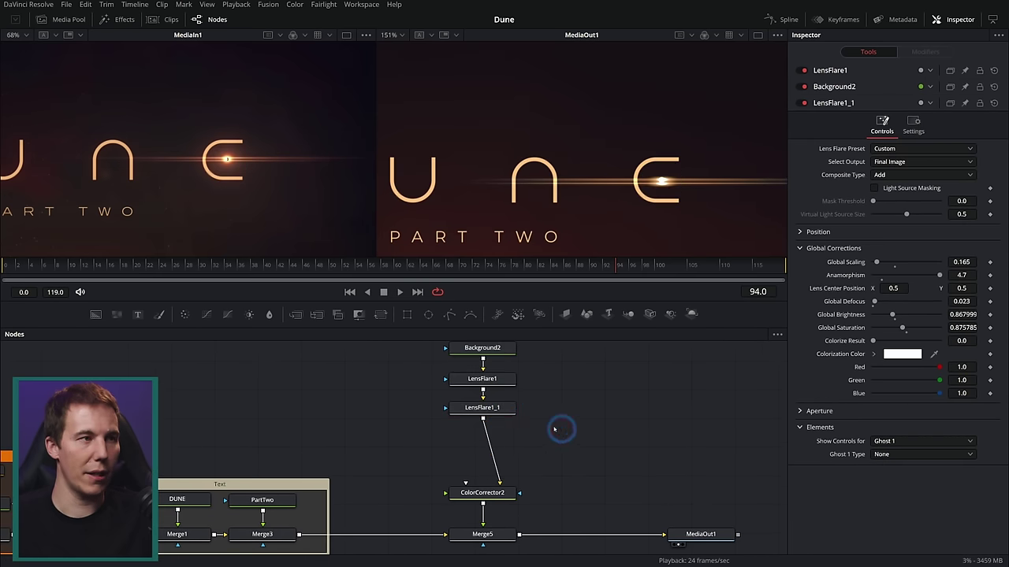
{"action": "left_click", "coordinate": [502, 409]}
{"action": "key", "text": "ctrl+c"}
{"action": "key", "text": "ctrl+v"}
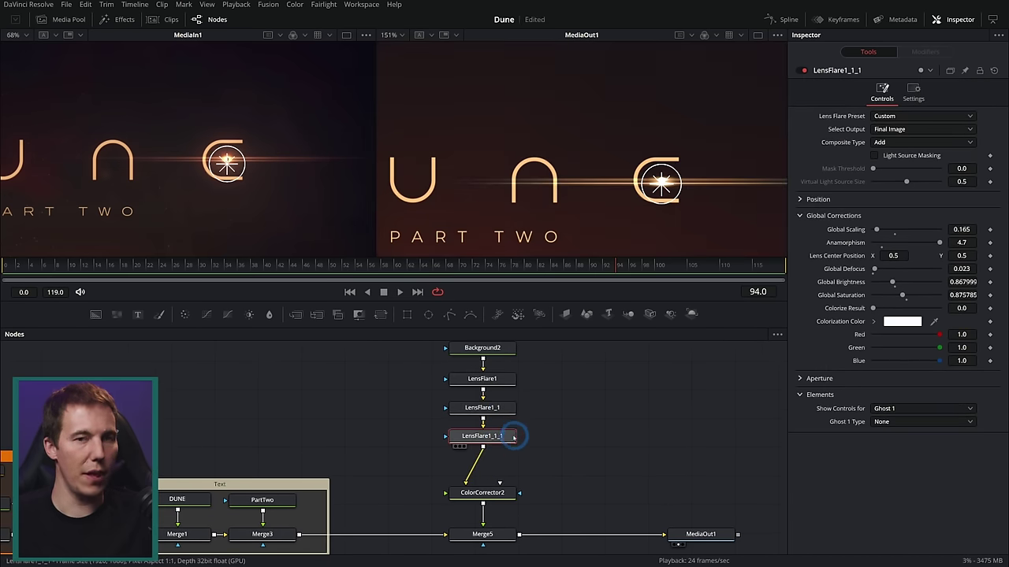
Apply the MIR-I 2.8/37 preset to LensFlare1_1_1 and reduce its Global Scaling to about 0.129
{"action": "left_click", "coordinate": [885, 116]}
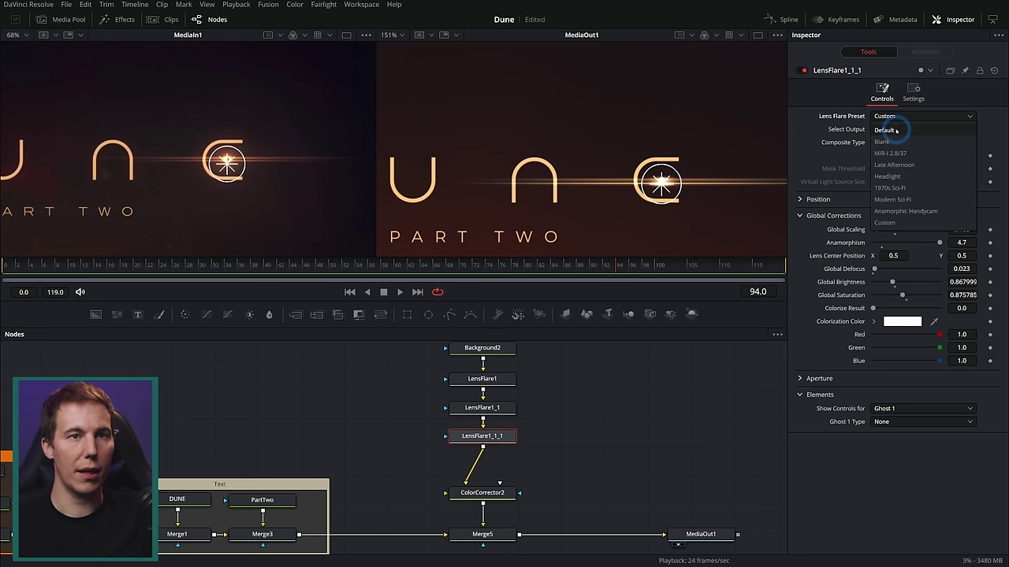
{"action": "left_click", "coordinate": [883, 142]}
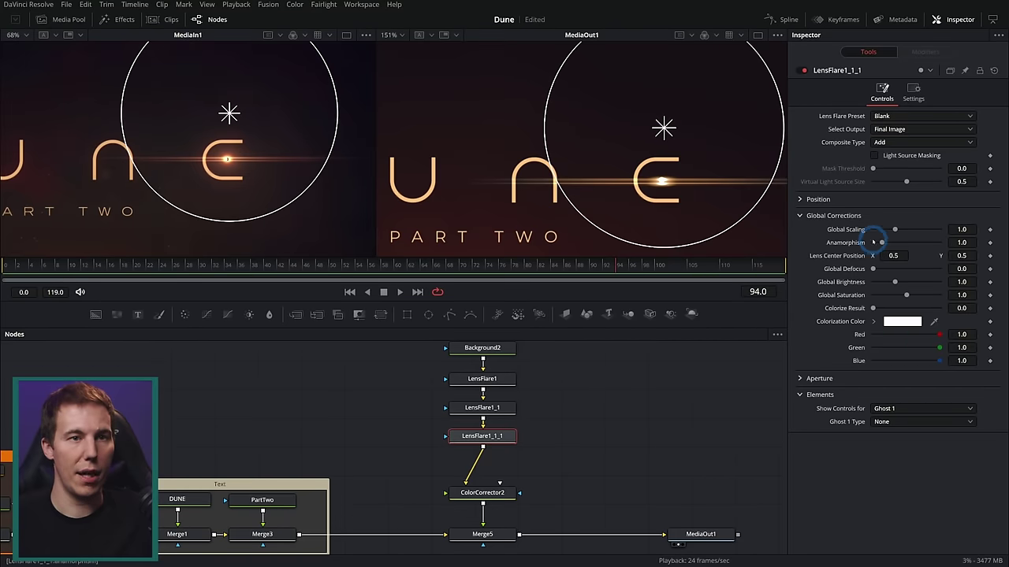
{"action": "left_click", "coordinate": [881, 422]}
{"action": "left_click", "coordinate": [886, 446]}
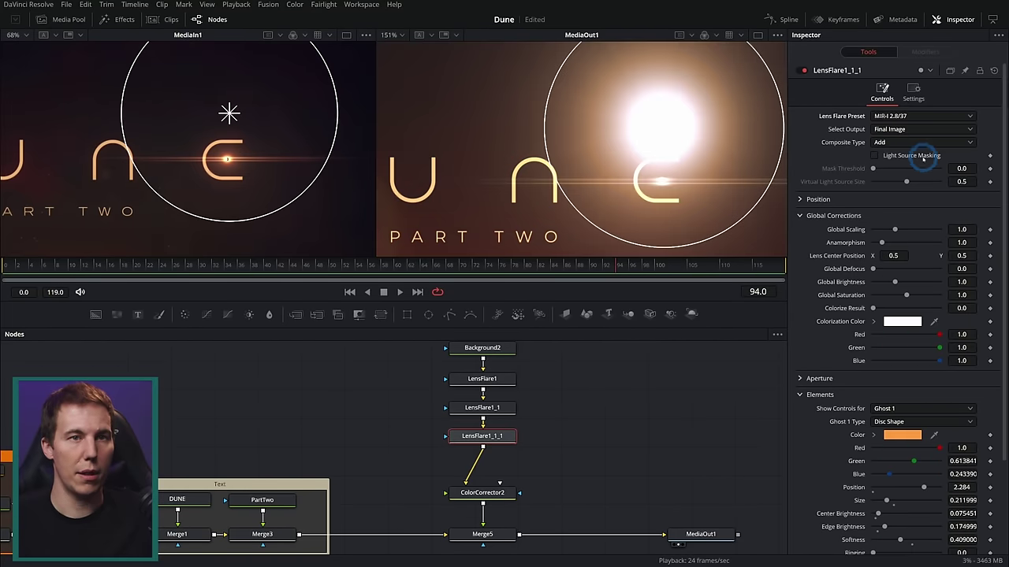
{"action": "left_click_drag", "start_coordinate": [763, 68], "coordinate": [674, 123]}
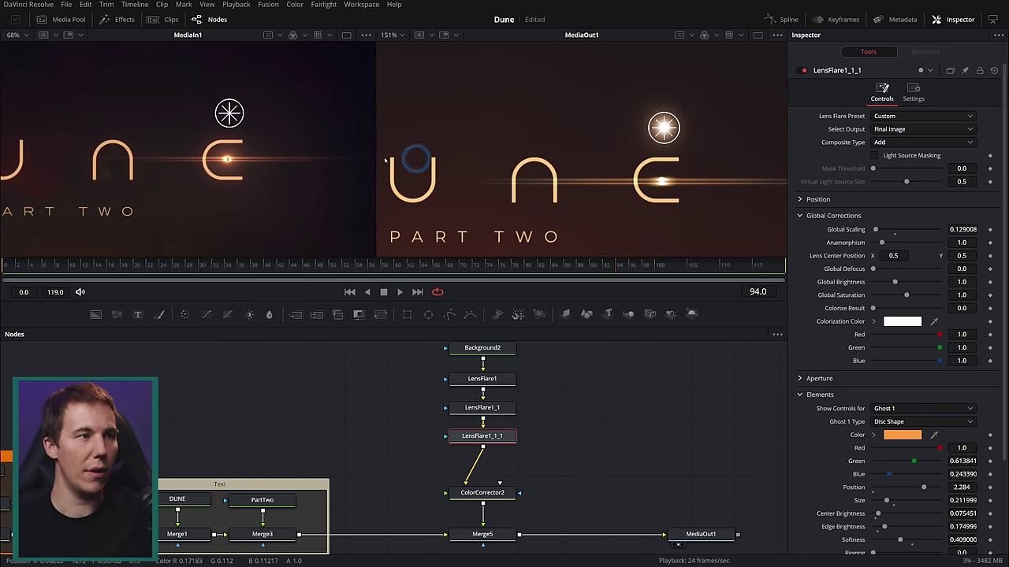
Move LensFlare1_1_1's center onto the dot in the letter E and shrink its Global Scaling to about 0.076
{"action": "scroll", "coordinate": [217, 166], "scroll_direction": "up", "scroll_amount": 4}
{"action": "scroll", "coordinate": [666, 133], "scroll_direction": "up", "scroll_amount": 2}
{"action": "left_click_drag", "start_coordinate": [666, 130], "coordinate": [662, 203]}
{"action": "scroll", "coordinate": [662, 203], "scroll_direction": "up", "scroll_amount": 6}
{"action": "left_click_drag", "start_coordinate": [700, 145], "coordinate": [685, 172]}
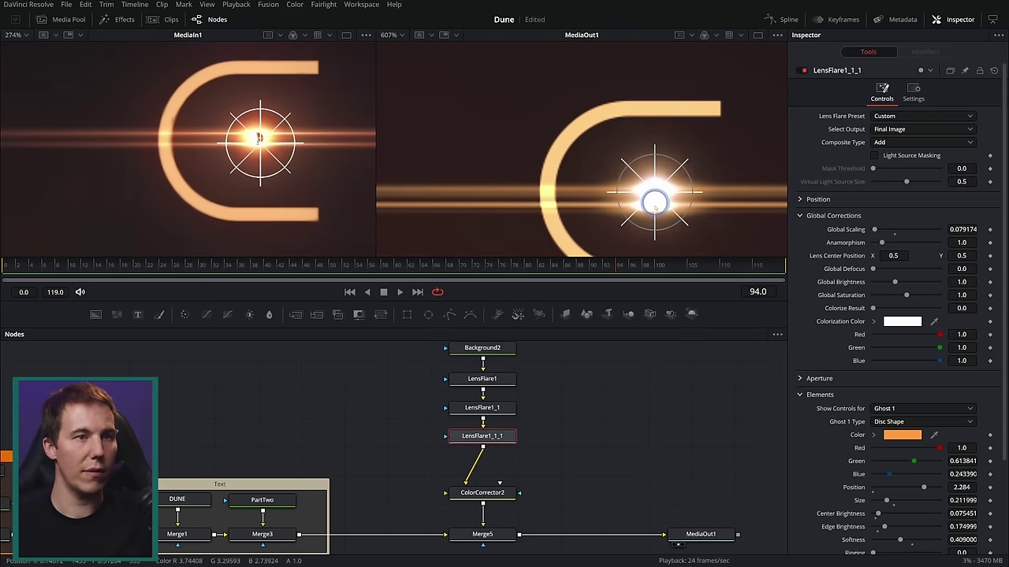
{"action": "left_click_drag", "start_coordinate": [654, 193], "coordinate": [651, 197]}
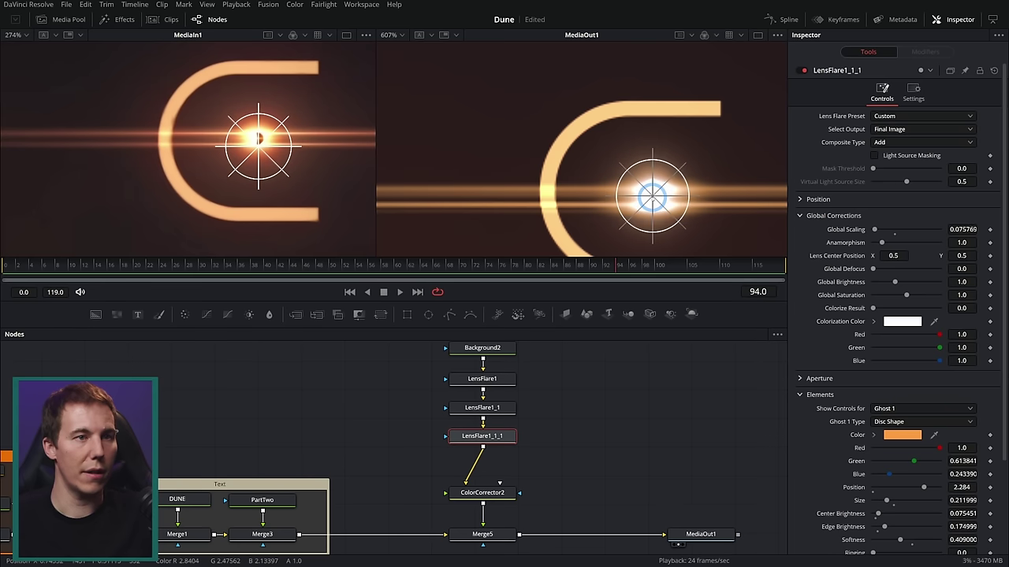
Set LensFlare1_1_1's Colorization Color to orange (hue 0.08, saturation 0.781) and the Flare Spot color to orange-red (hue 0.056, saturation 0.836)
{"action": "left_click", "coordinate": [874, 322]}
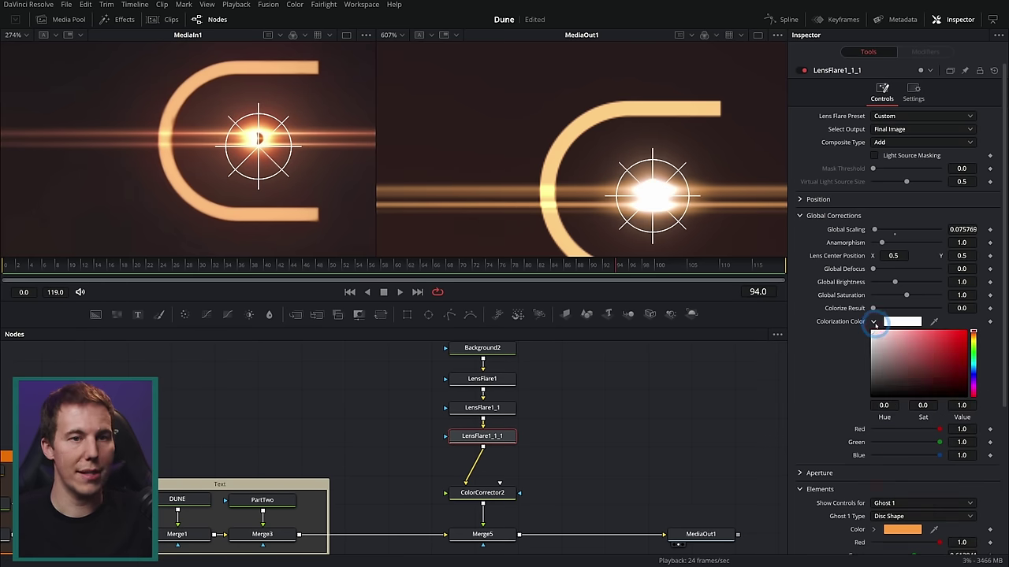
{"action": "left_click_drag", "start_coordinate": [974, 334], "coordinate": [974, 338]}
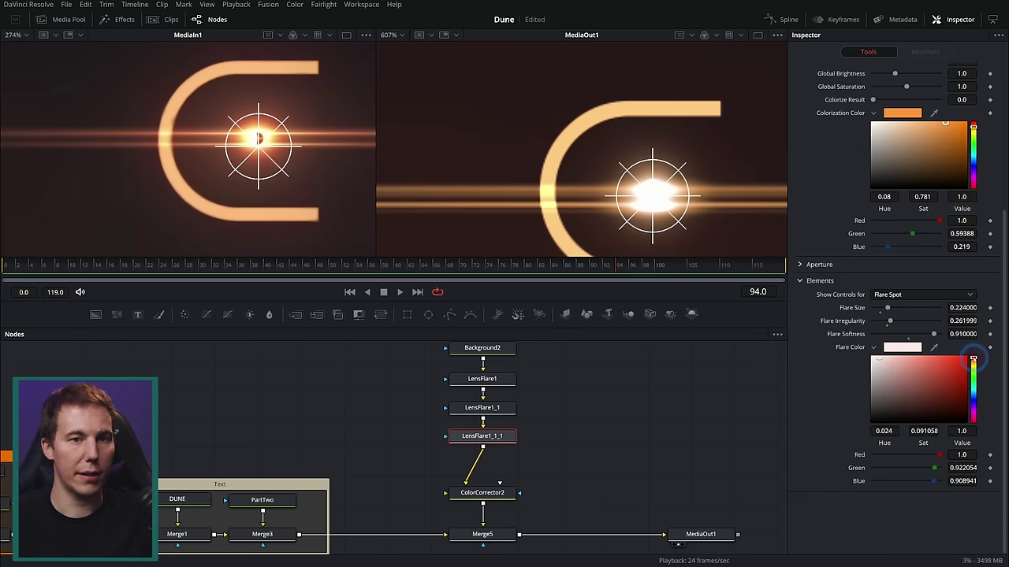
{"action": "left_click_drag", "start_coordinate": [973, 359], "coordinate": [973, 360]}
{"action": "left_click_drag", "start_coordinate": [885, 360], "coordinate": [948, 361]}
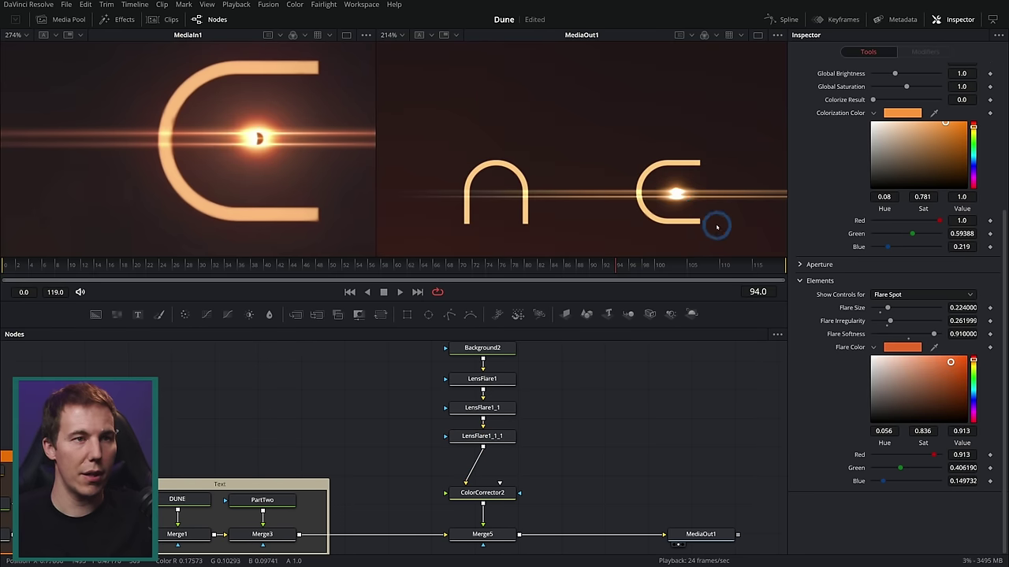
{"action": "left_click_drag", "start_coordinate": [695, 223], "coordinate": [666, 194]}
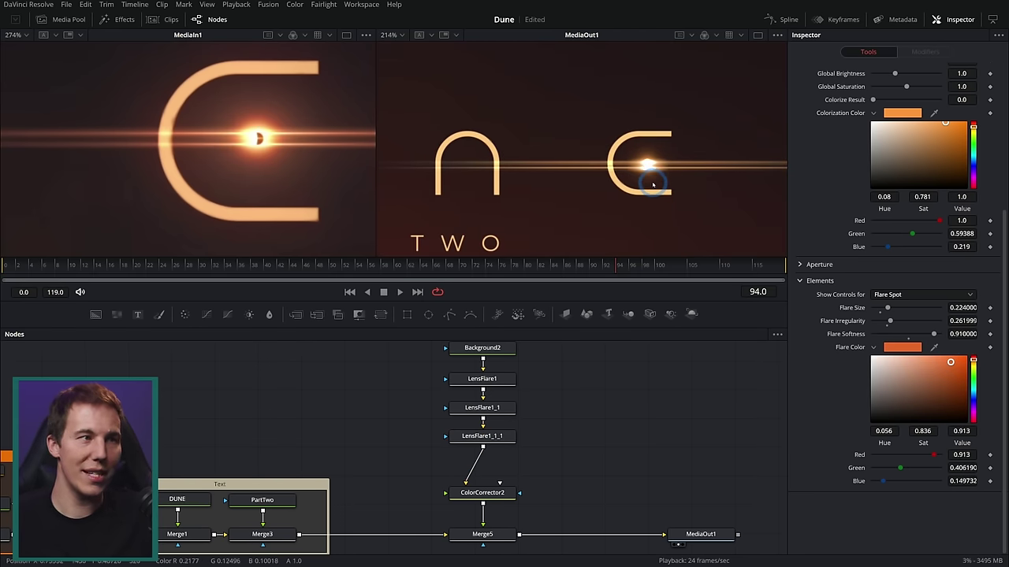
{"action": "scroll", "coordinate": [658, 181], "scroll_direction": "down", "scroll_amount": 5}
{"action": "scroll", "coordinate": [653, 173], "scroll_direction": "up", "scroll_amount": 4}
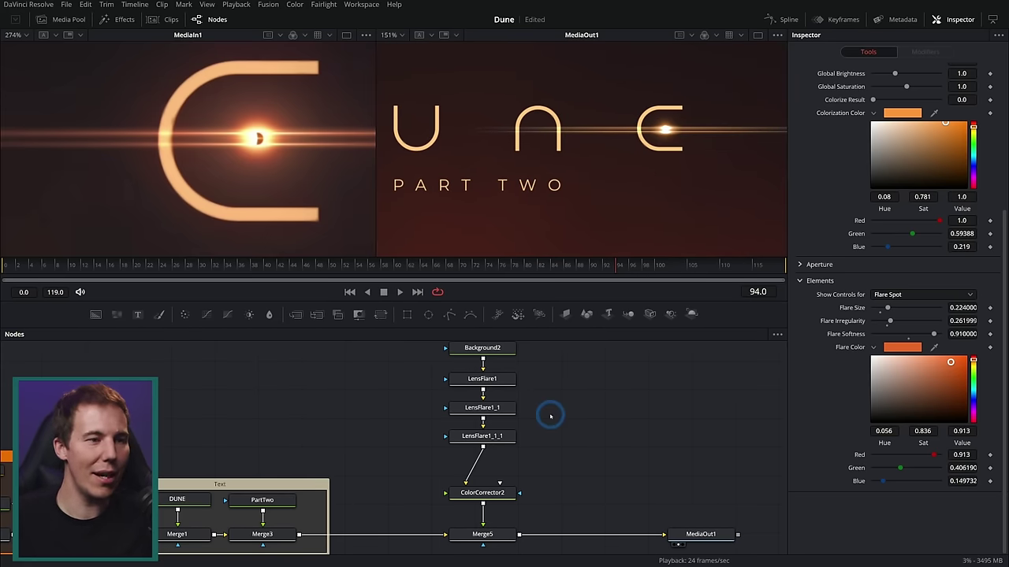
Rename the three lens flare nodes, in chain order, to AFlare1, AFlare2 and MainGlow_Flare
{"action": "left_click", "coordinate": [499, 379]}
{"action": "key", "text": "F2"}
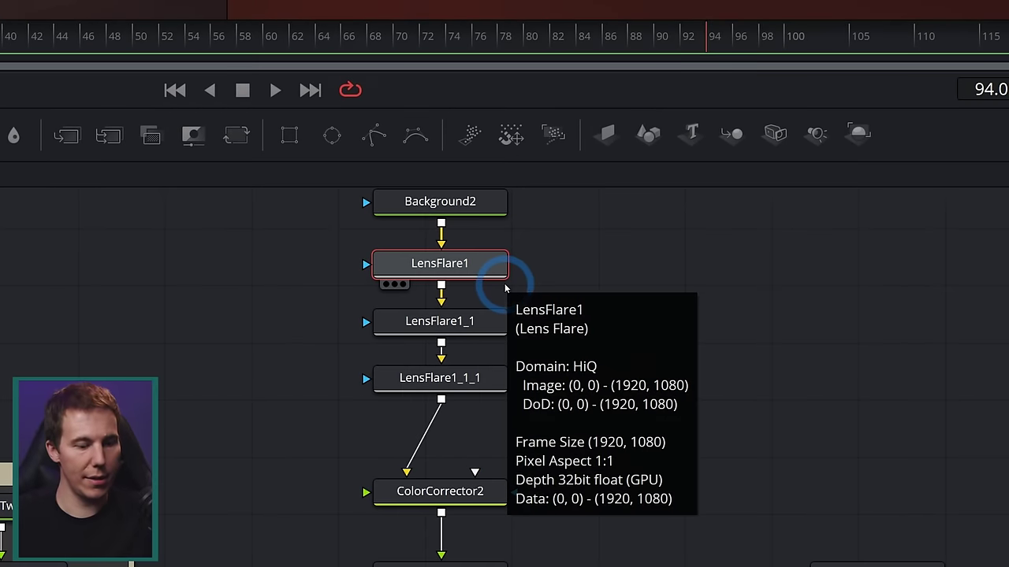
{"action": "type", "text": "A-Flare1"}
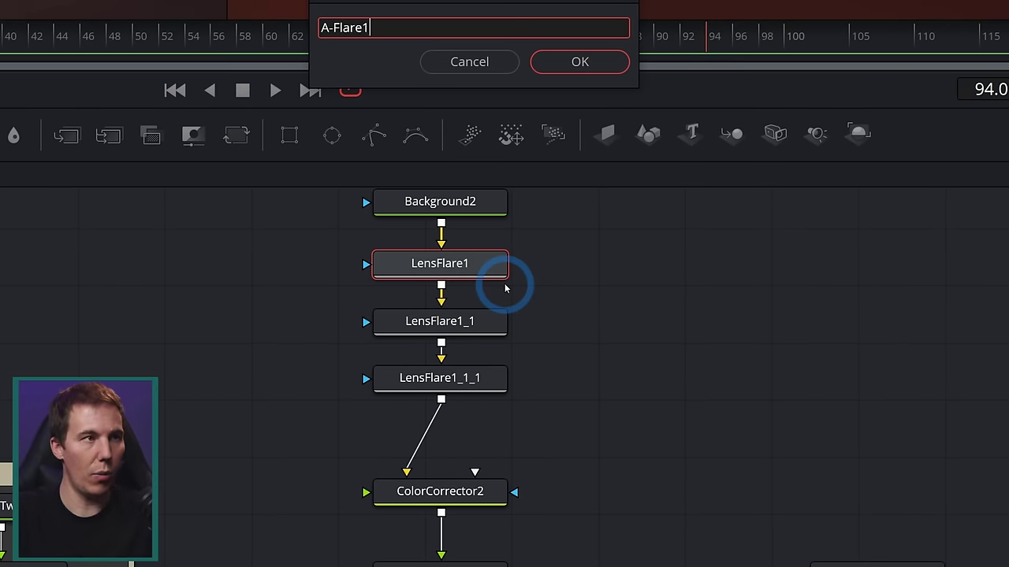
{"action": "key", "text": "Return"}
{"action": "left_click", "coordinate": [494, 324]}
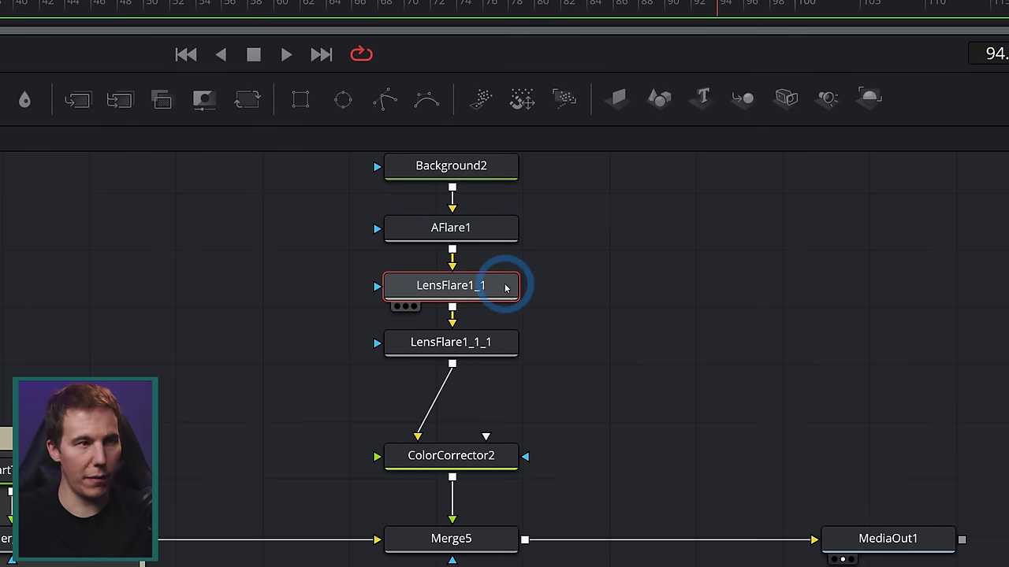
{"action": "key", "text": "F2"}
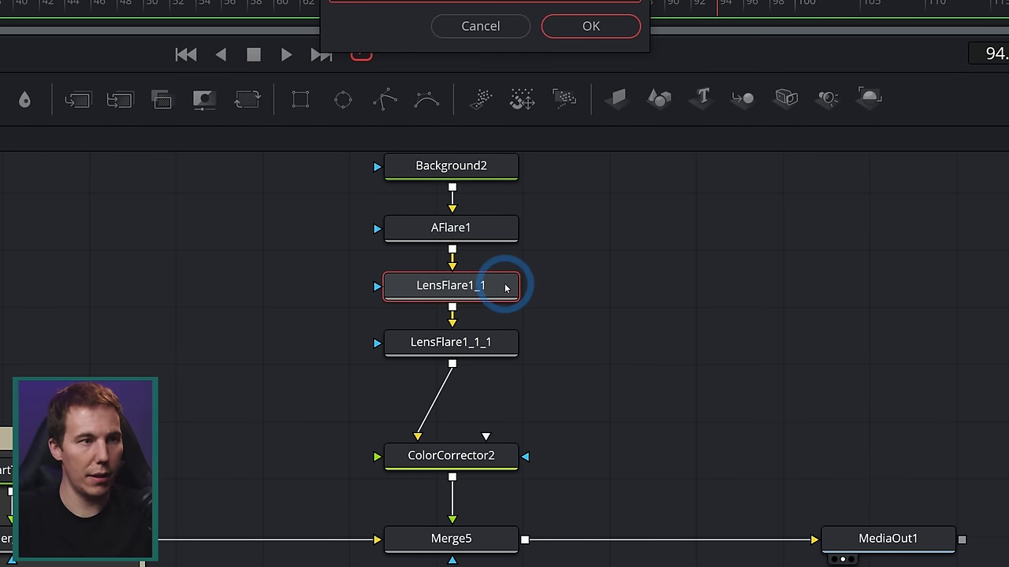
{"action": "type", "text": "AFlaroe2"}
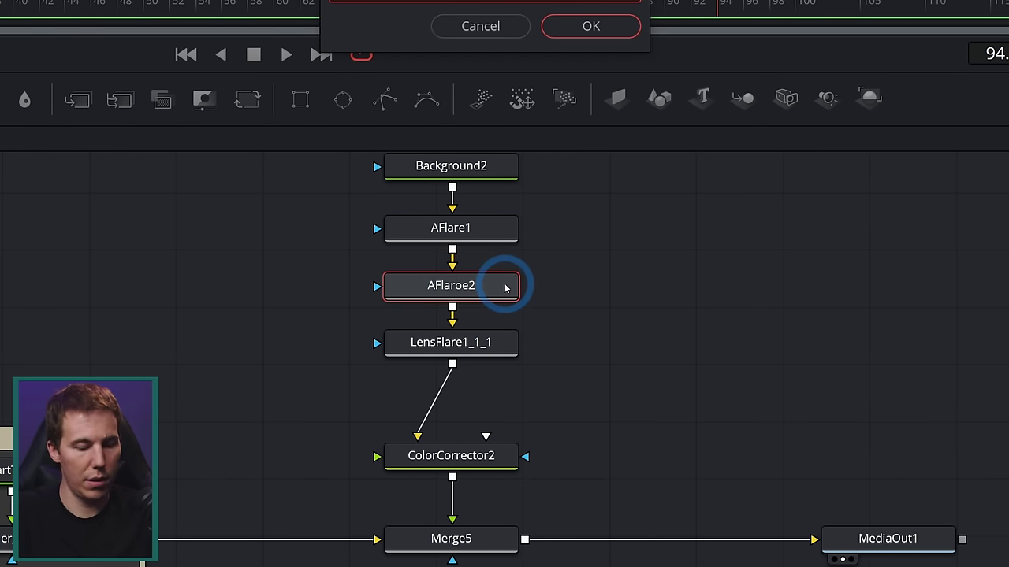
{"action": "key", "text": "Return"}
{"action": "left_click", "coordinate": [484, 346]}
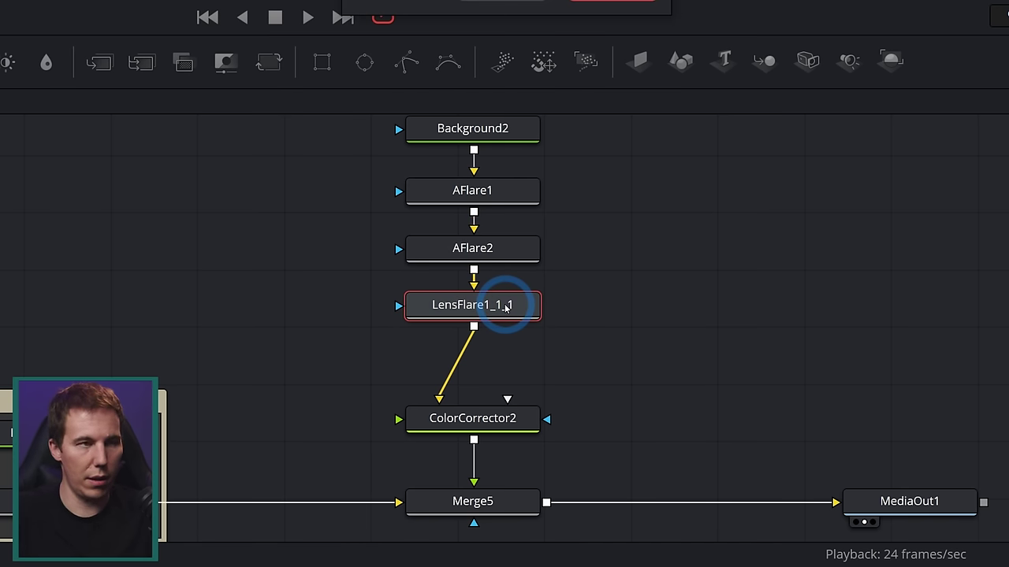
{"action": "key", "text": "Return"}
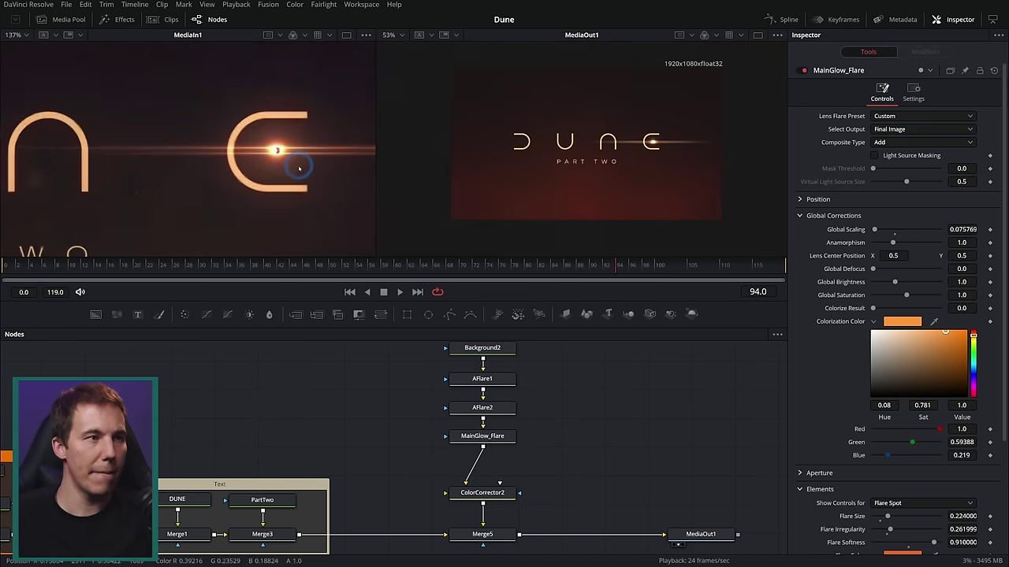
Toggle Merge5 off and on to compare the background brightness with and without the flare
{"action": "scroll", "coordinate": [299, 172], "scroll_direction": "down", "scroll_amount": 4}
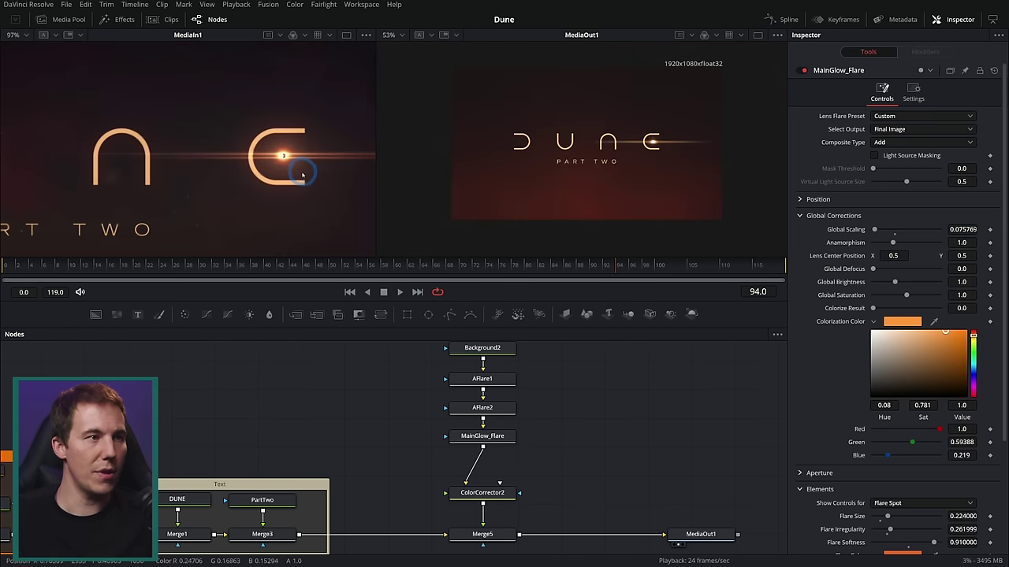
{"action": "left_click_drag", "start_coordinate": [286, 175], "coordinate": [295, 147]}
{"action": "left_click", "coordinate": [803, 71]}
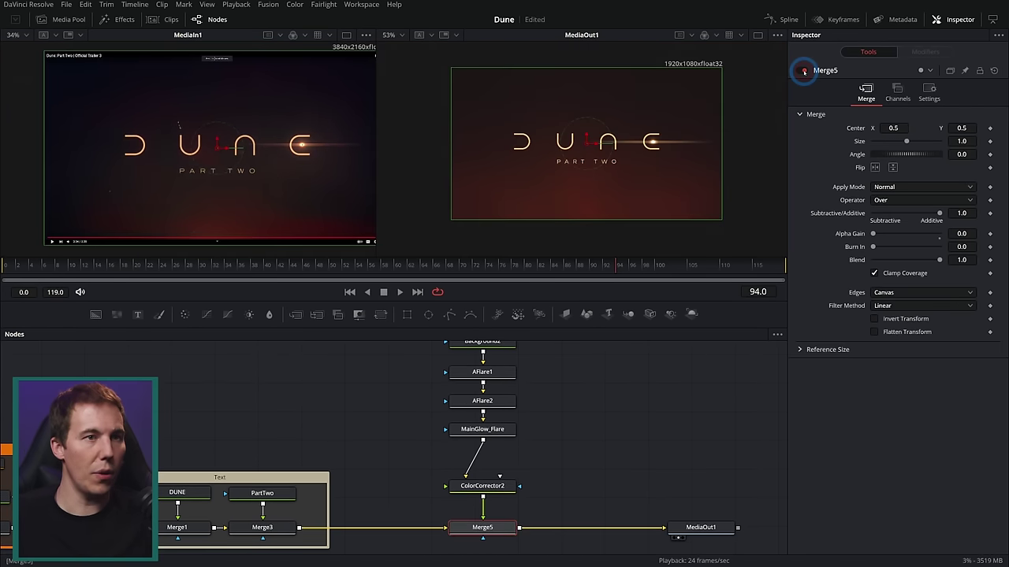
{"action": "left_click", "coordinate": [803, 71]}
{"action": "left_click", "coordinate": [802, 70]}
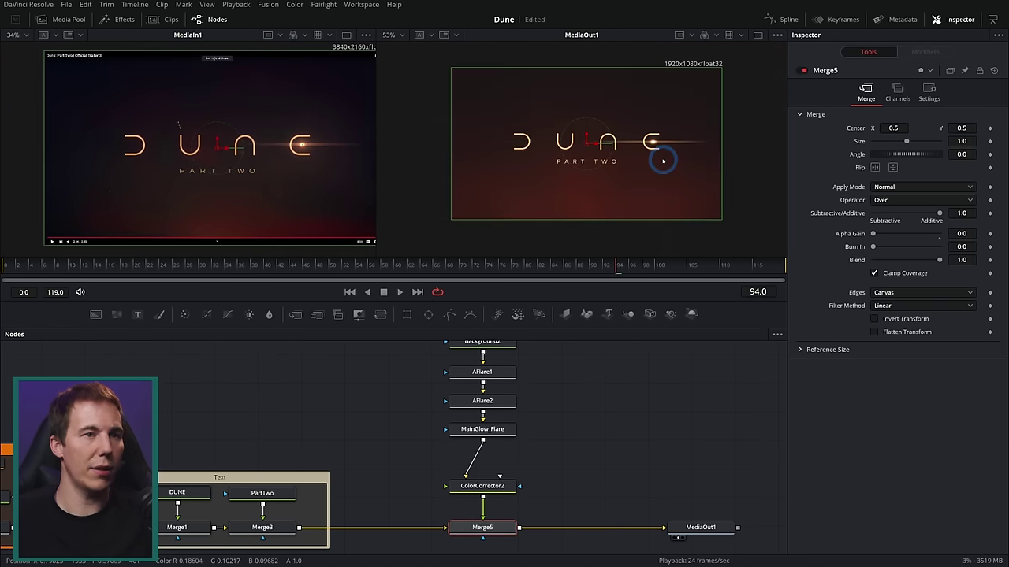
Move ColorCorrector2 up, add a Brightness/Contrast node after it and enable Clip Black
{"action": "left_click_drag", "start_coordinate": [519, 496], "coordinate": [519, 476]}
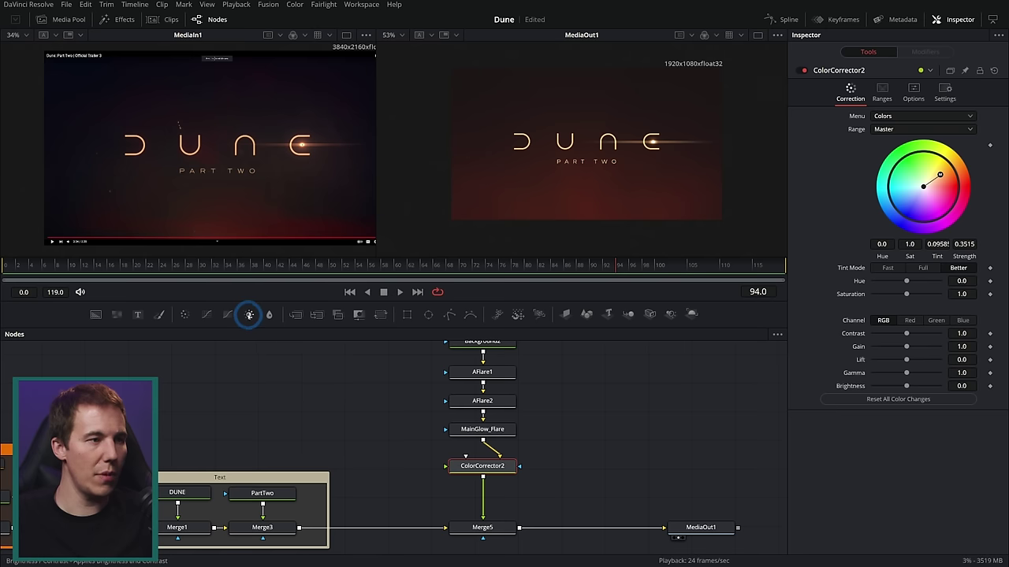
{"action": "left_click", "coordinate": [249, 315]}
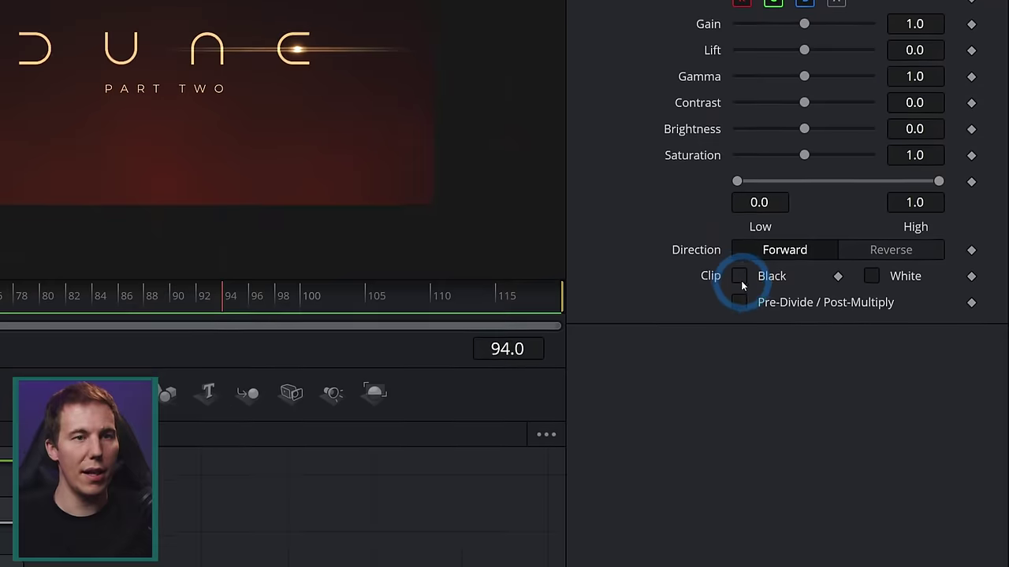
{"action": "left_click", "coordinate": [874, 256]}
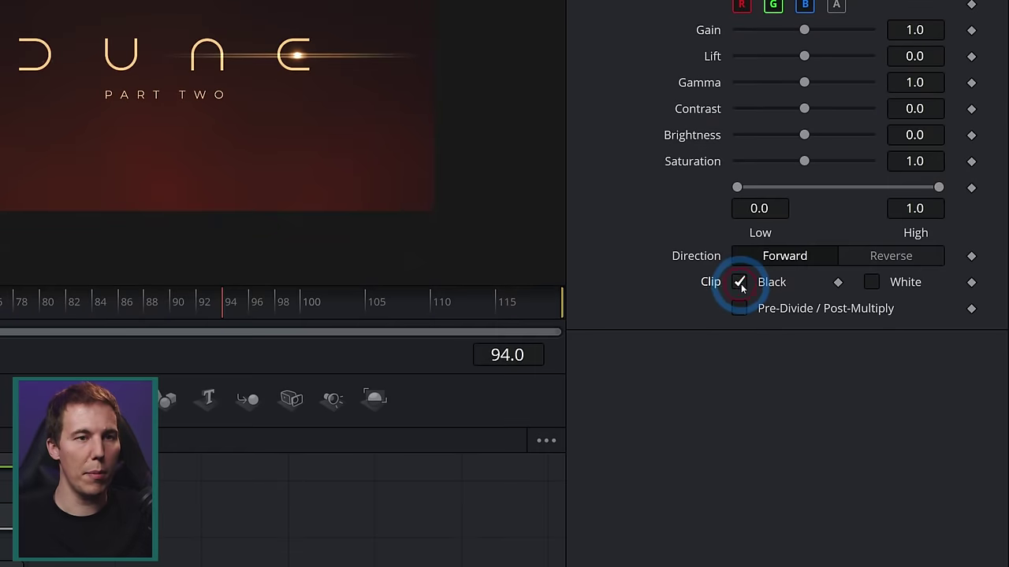
Enable Clip White on BrightnessContrast1 and raise its Low level to 0.072
{"action": "left_click", "coordinate": [871, 275]}
{"action": "left_click", "coordinate": [737, 180]}
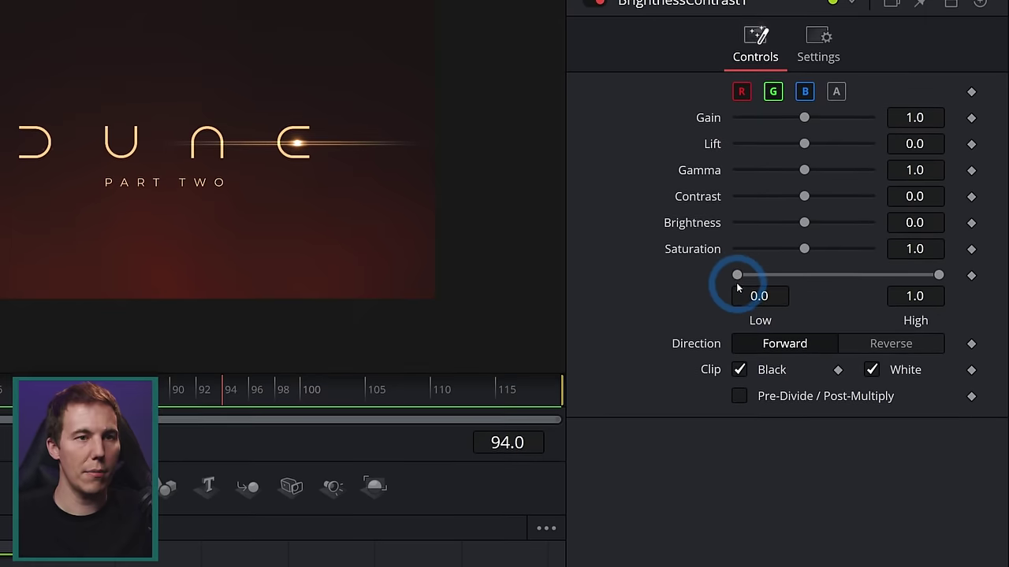
{"action": "left_click_drag", "start_coordinate": [742, 286], "coordinate": [749, 285]}
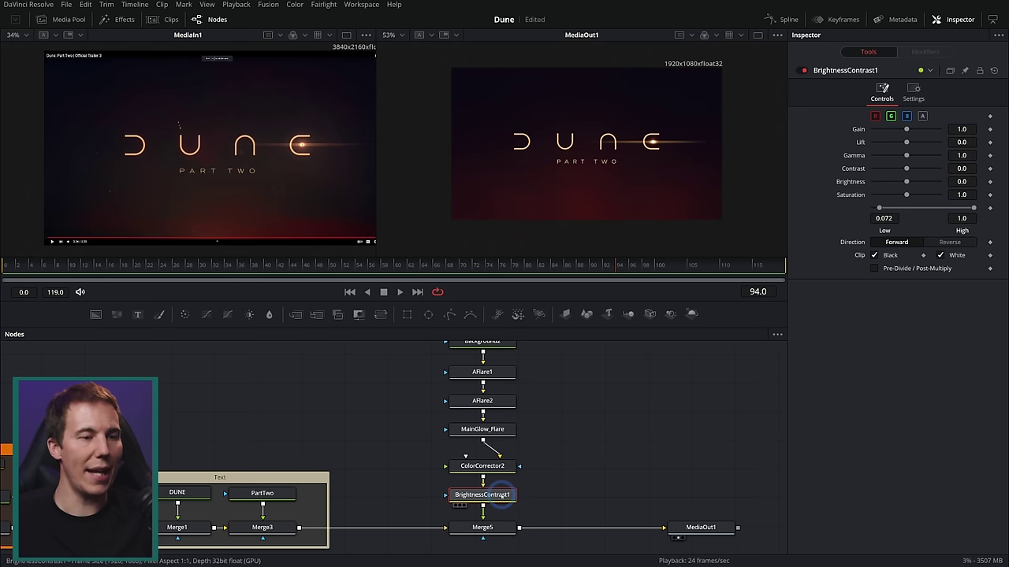
Show BrightnessContrast1's output in its own viewer and toggle the node off and on to compare the flare's black background
{"action": "left_click", "coordinate": [455, 504]}
{"action": "left_click", "coordinate": [803, 70]}
{"action": "left_click", "coordinate": [803, 70]}
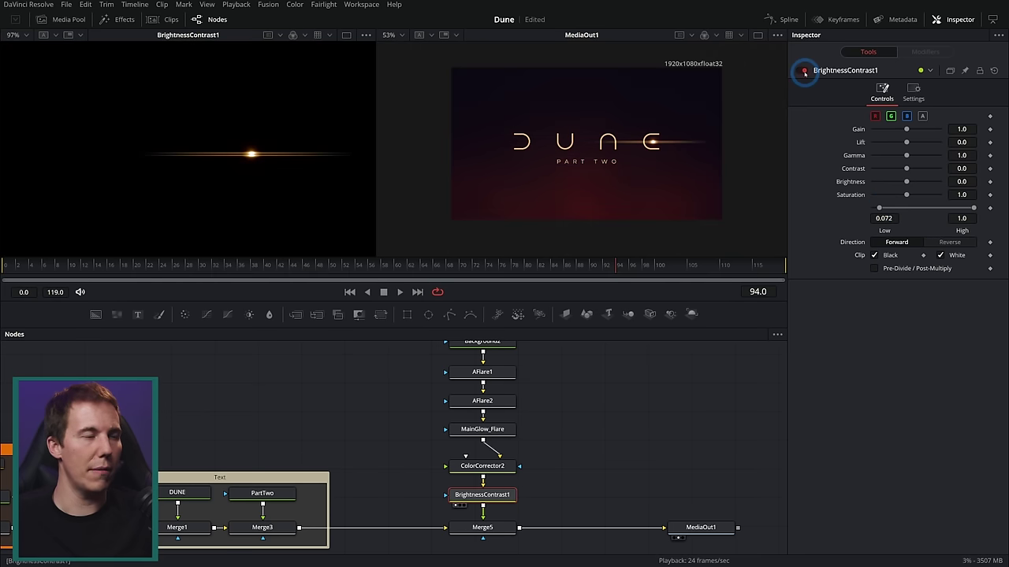
{"action": "left_click", "coordinate": [803, 70]}
{"action": "left_click", "coordinate": [803, 70]}
{"action": "left_click", "coordinate": [802, 70]}
{"action": "left_click", "coordinate": [803, 70]}
{"action": "left_click", "coordinate": [803, 70]}
{"action": "left_click", "coordinate": [803, 70]}
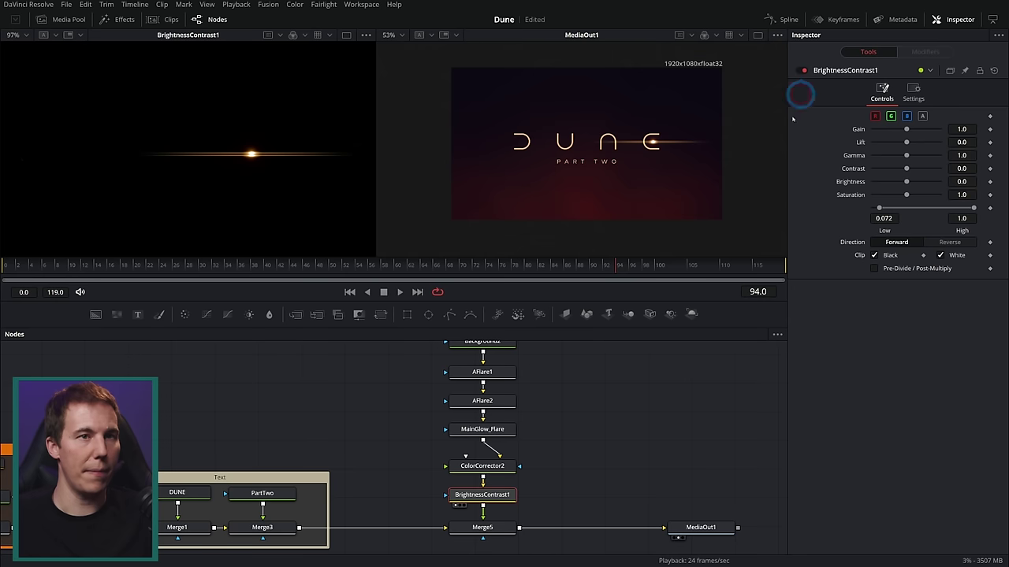
Toggle Merge5 off and on to check how the flare affects the final composite's background
{"action": "left_click", "coordinate": [498, 526]}
{"action": "left_click", "coordinate": [803, 70]}
{"action": "left_click", "coordinate": [803, 71]}
{"action": "left_click", "coordinate": [803, 70]}
{"action": "left_click", "coordinate": [803, 71]}
{"action": "scroll", "coordinate": [708, 131], "scroll_direction": "up", "scroll_amount": 2}
{"action": "left_click", "coordinate": [803, 70]}
{"action": "left_click", "coordinate": [803, 70]}
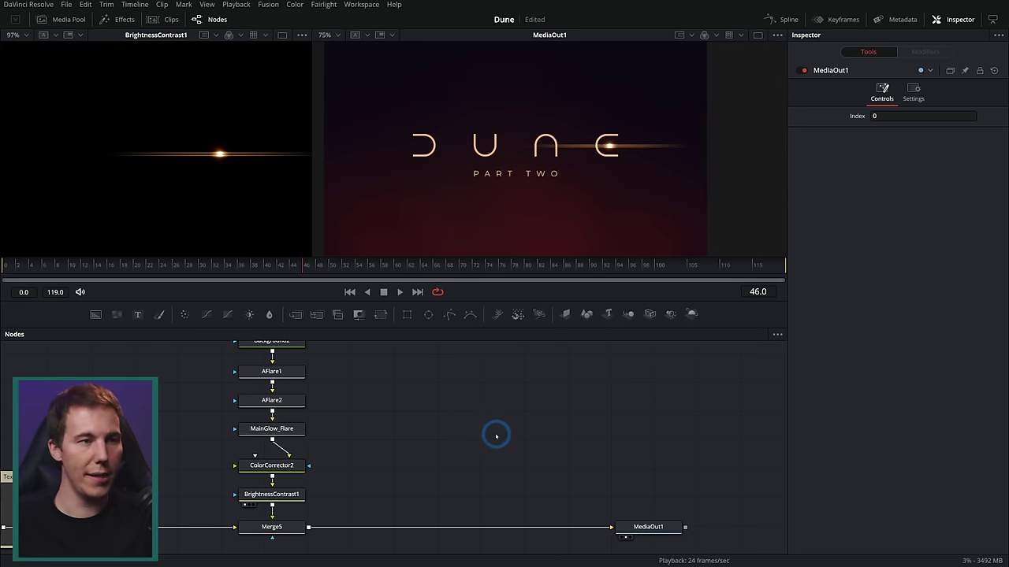
Move MediaIn1 above the main node line and shift Background1 and the Fog group away from the Text group to make room
{"action": "left_click_drag", "start_coordinate": [197, 413], "coordinate": [587, 403]}
{"action": "left_click_drag", "start_coordinate": [328, 415], "coordinate": [648, 389]}
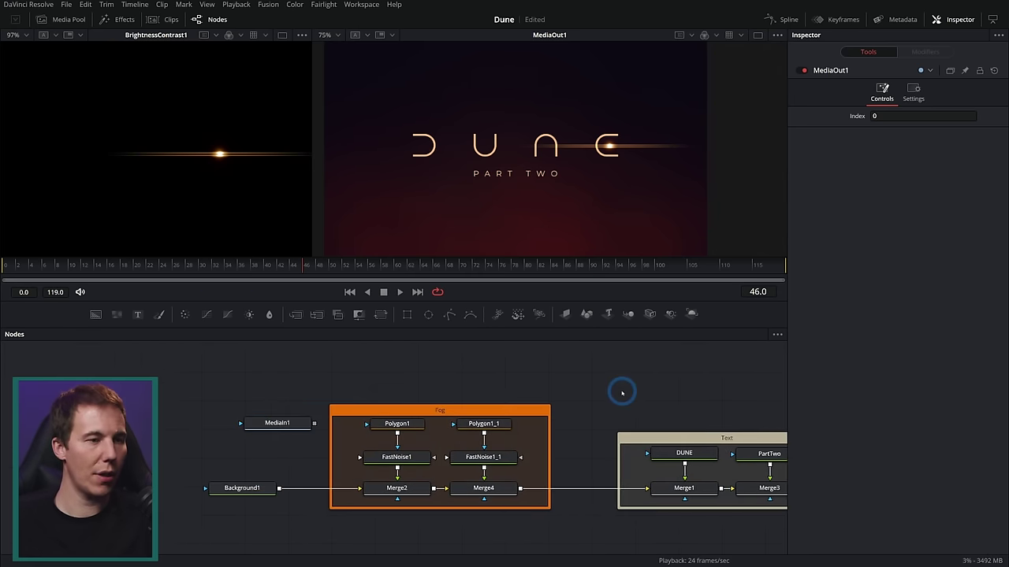
{"action": "scroll", "coordinate": [541, 403], "scroll_direction": "down", "scroll_amount": 3}
{"action": "left_click_drag", "start_coordinate": [412, 405], "coordinate": [466, 368]}
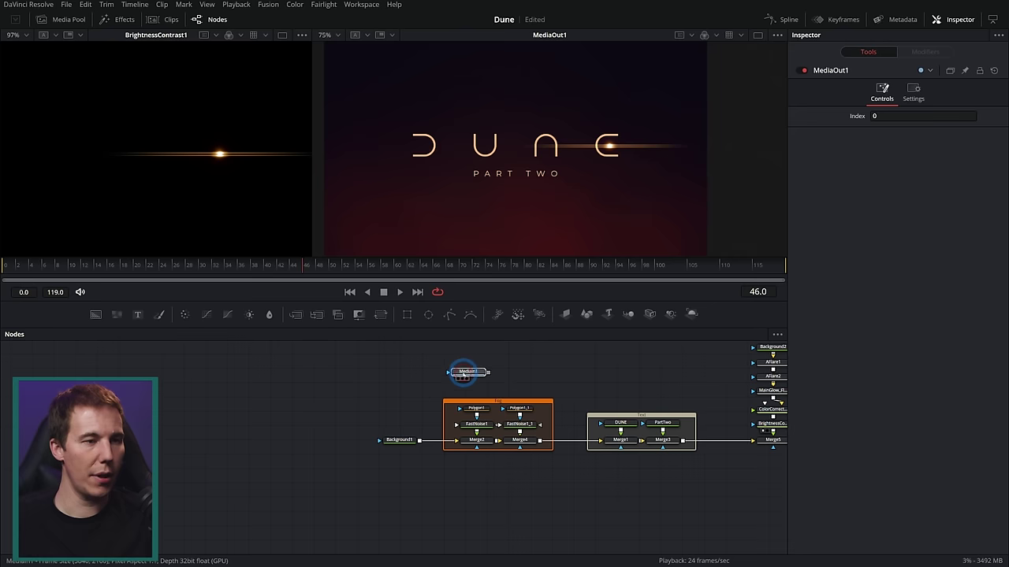
{"action": "left_click_drag", "start_coordinate": [394, 443], "coordinate": [153, 444]}
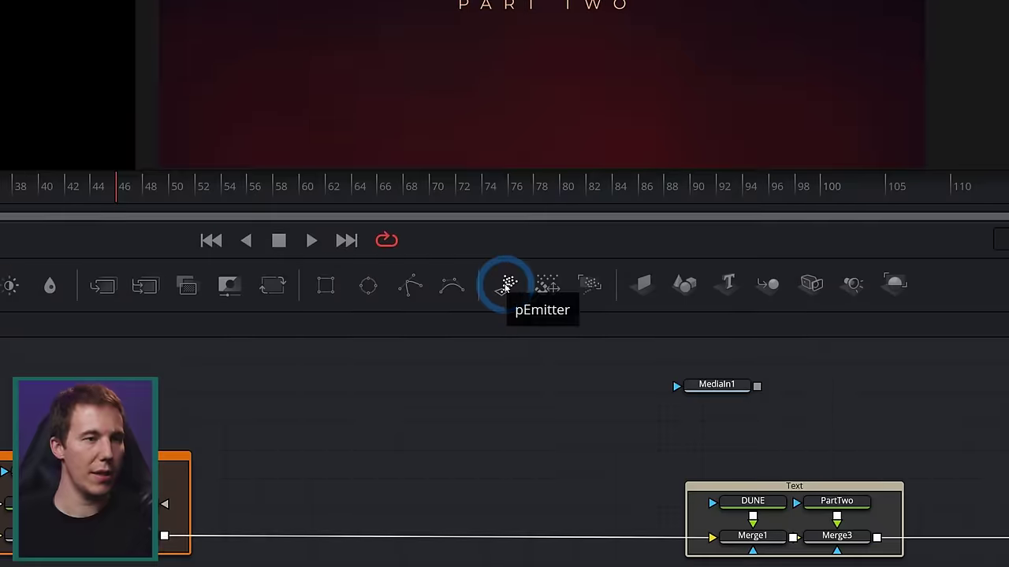
Add connected pEmitter and pRender nodes and merge the pRender output into the main line between the Fog and Text groups
{"action": "left_click_drag", "start_coordinate": [505, 285], "coordinate": [337, 410]}
{"action": "left_click_drag", "start_coordinate": [593, 286], "coordinate": [464, 409]}
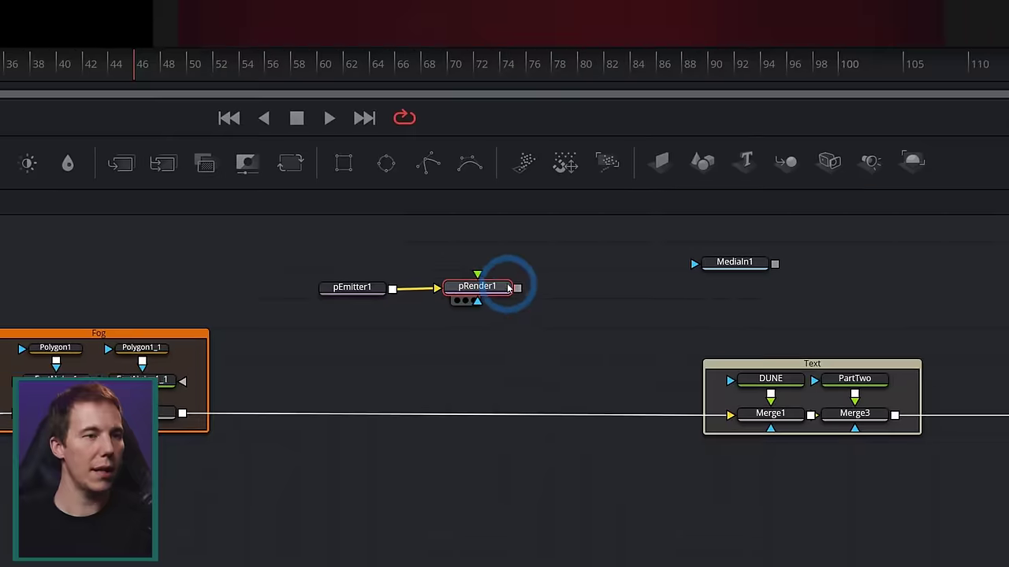
{"action": "left_click_drag", "start_coordinate": [496, 286], "coordinate": [505, 315]}
{"action": "left_click_drag", "start_coordinate": [800, 186], "coordinate": [800, 250]}
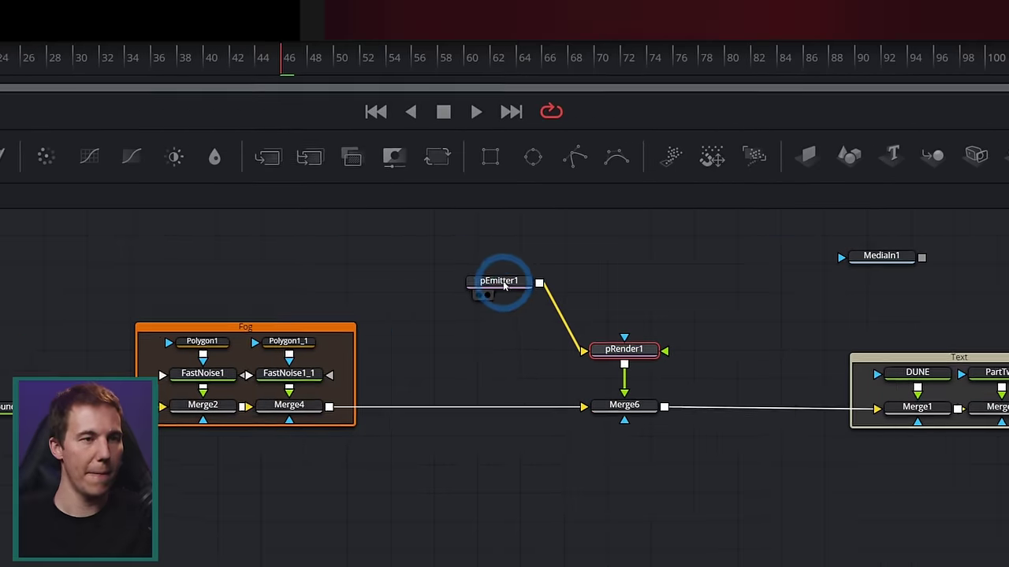
Set pEmitter1's Region to All and its particle Style to Blob
{"action": "left_click", "coordinate": [504, 286]}
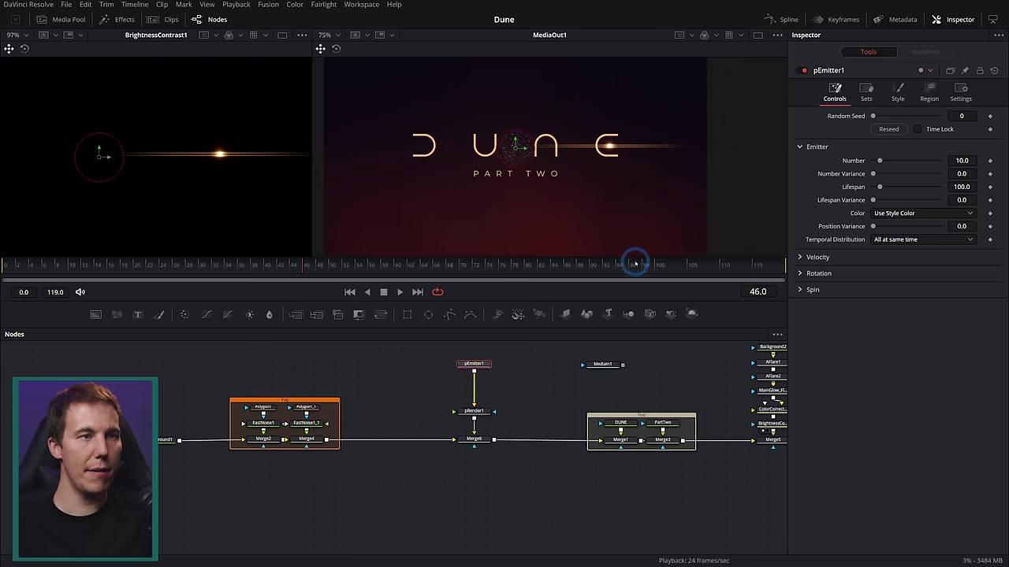
{"action": "left_click", "coordinate": [928, 97]}
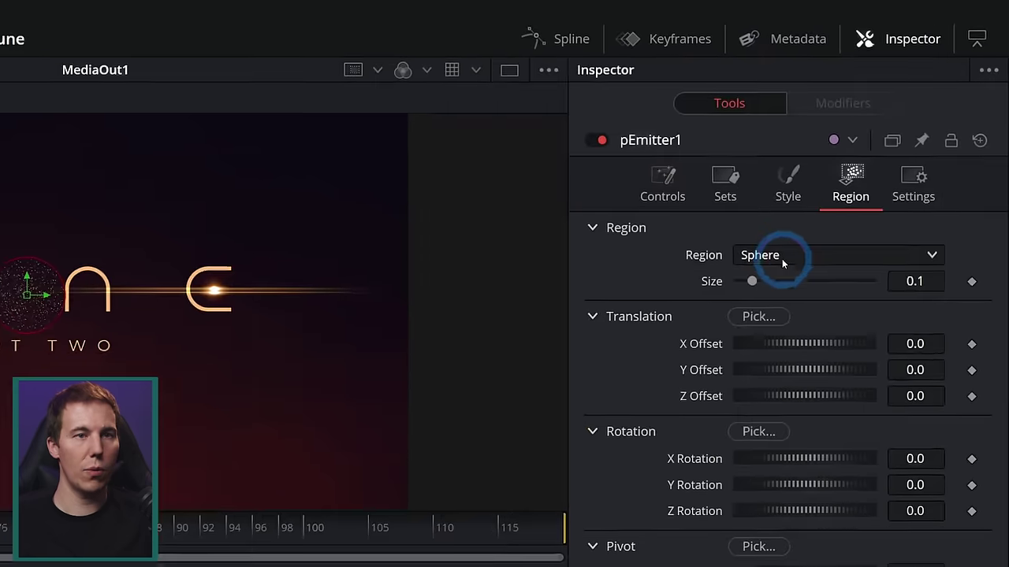
{"action": "left_click", "coordinate": [782, 260]}
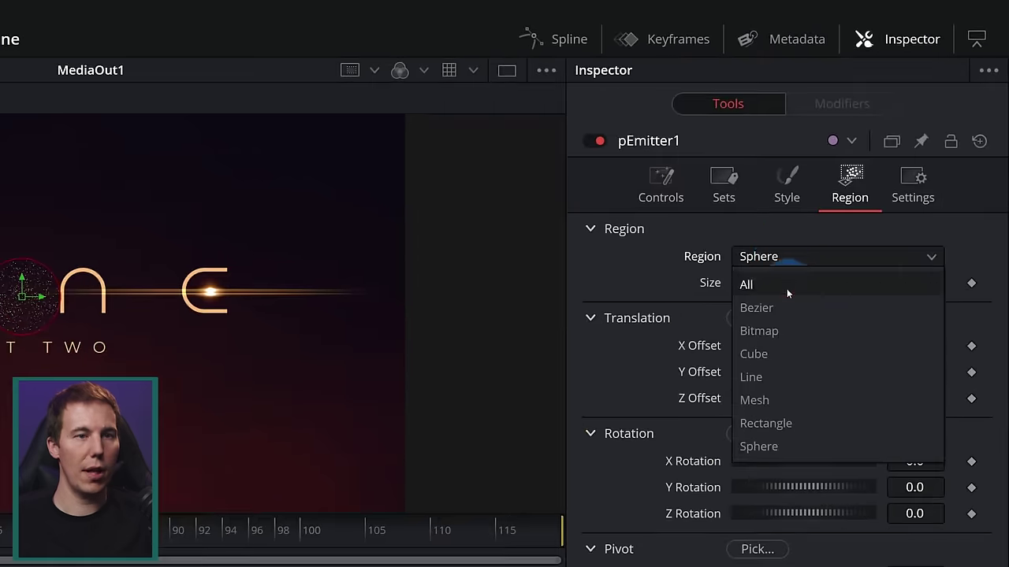
{"action": "left_click", "coordinate": [793, 284]}
{"action": "left_click", "coordinate": [784, 180]}
{"action": "left_click", "coordinate": [768, 264]}
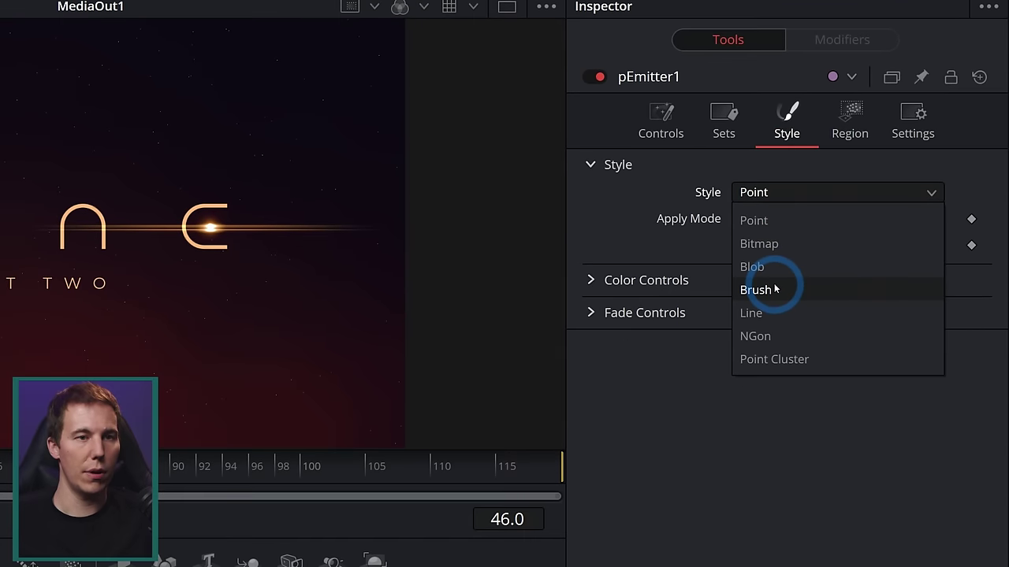
{"action": "left_click", "coordinate": [775, 276]}
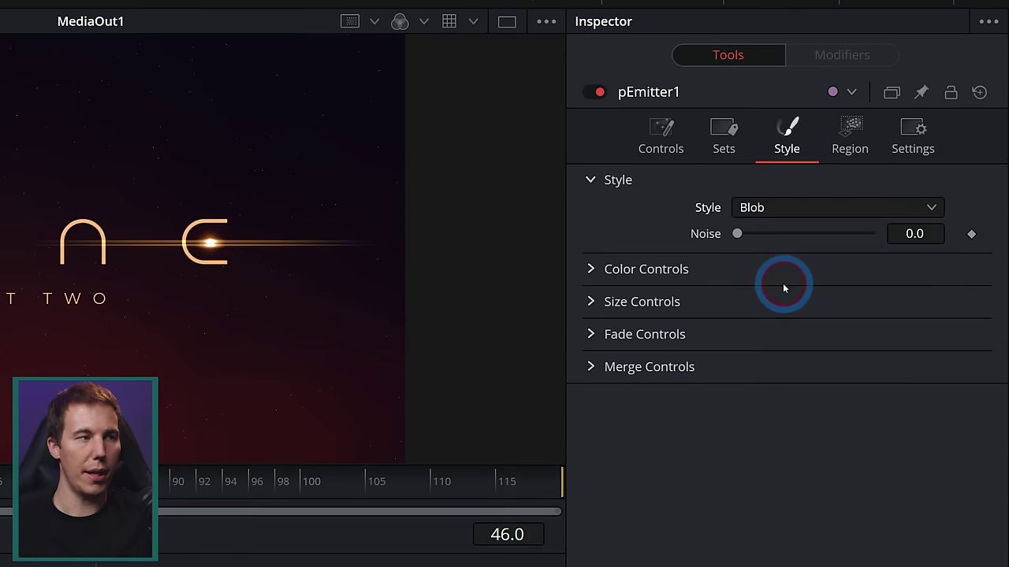
Set the particle Size to 0.2008 and Size Variance to 0.5 in pEmitter1's Size Controls
{"action": "left_click", "coordinate": [591, 298]}
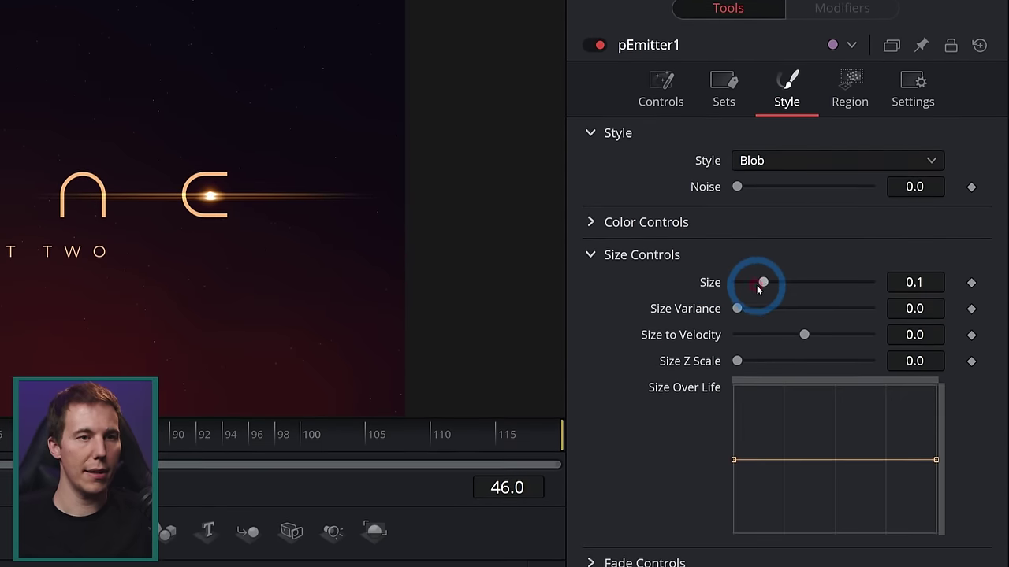
{"action": "left_click_drag", "start_coordinate": [762, 282], "coordinate": [826, 288]}
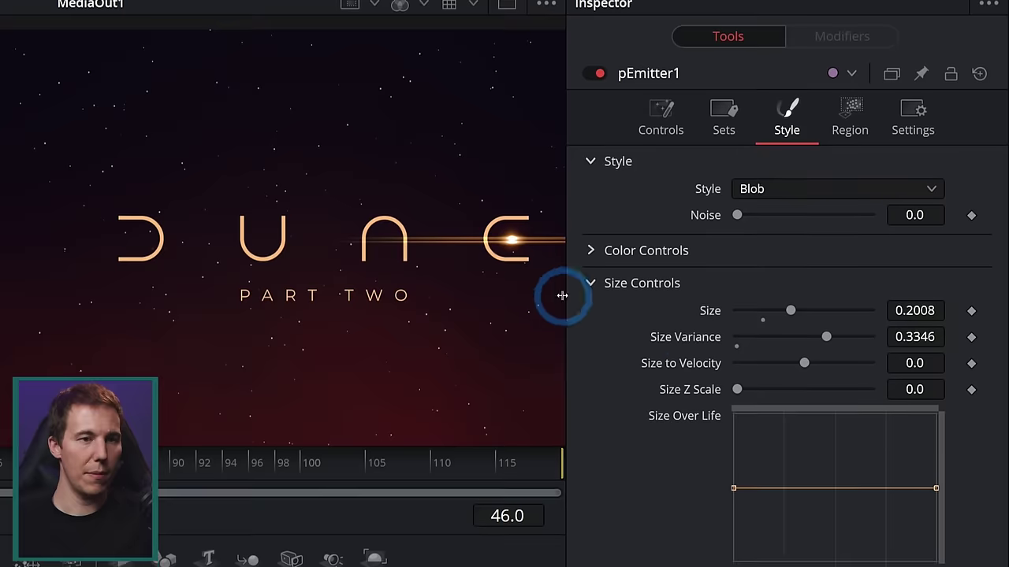
{"action": "left_click_drag", "start_coordinate": [829, 286], "coordinate": [890, 286]}
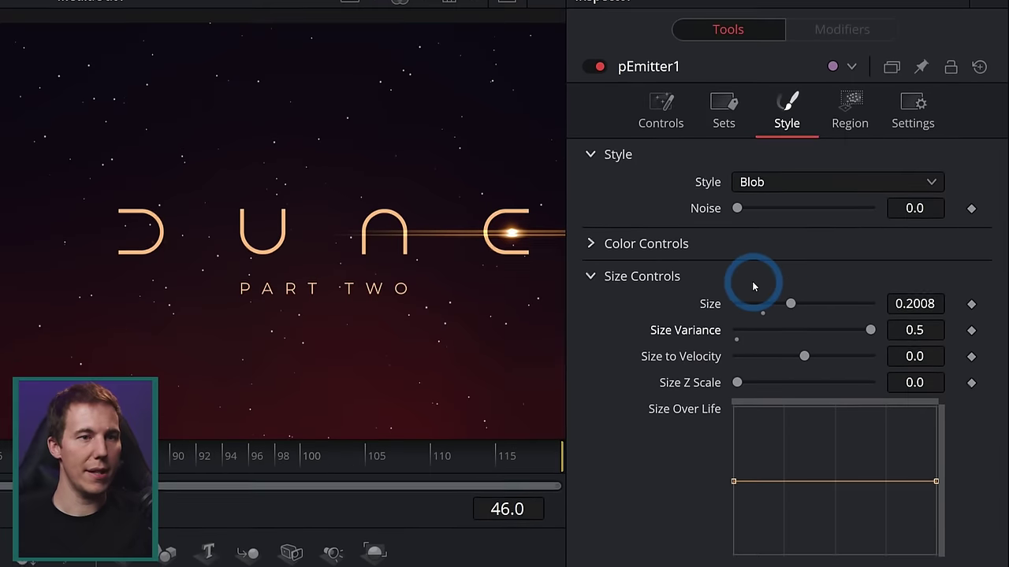
Sample the light orange of the title's E as pEmitter1's particle color (hue 0.078, saturation 0.524)
{"action": "left_click", "coordinate": [741, 199]}
{"action": "left_click", "coordinate": [738, 276]}
{"action": "left_click_drag", "start_coordinate": [858, 277], "coordinate": [512, 210]}
{"action": "left_click_drag", "start_coordinate": [513, 272], "coordinate": [509, 285]}
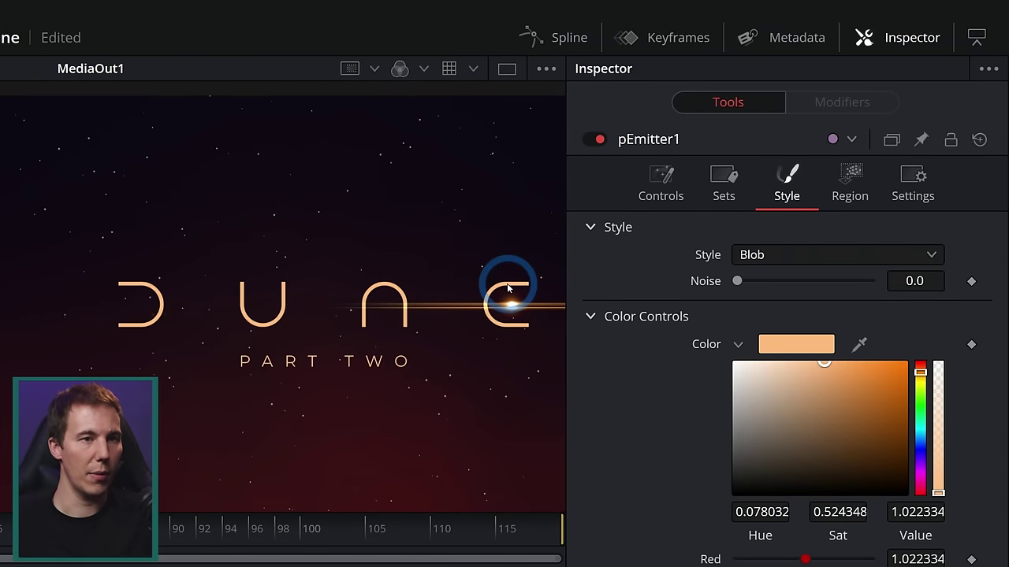
Set pEmitter1's Number to 1.6 and play the particle animation in an enlarged viewer
{"action": "left_click", "coordinate": [660, 178]}
{"action": "left_click_drag", "start_coordinate": [750, 286], "coordinate": [740, 288]}
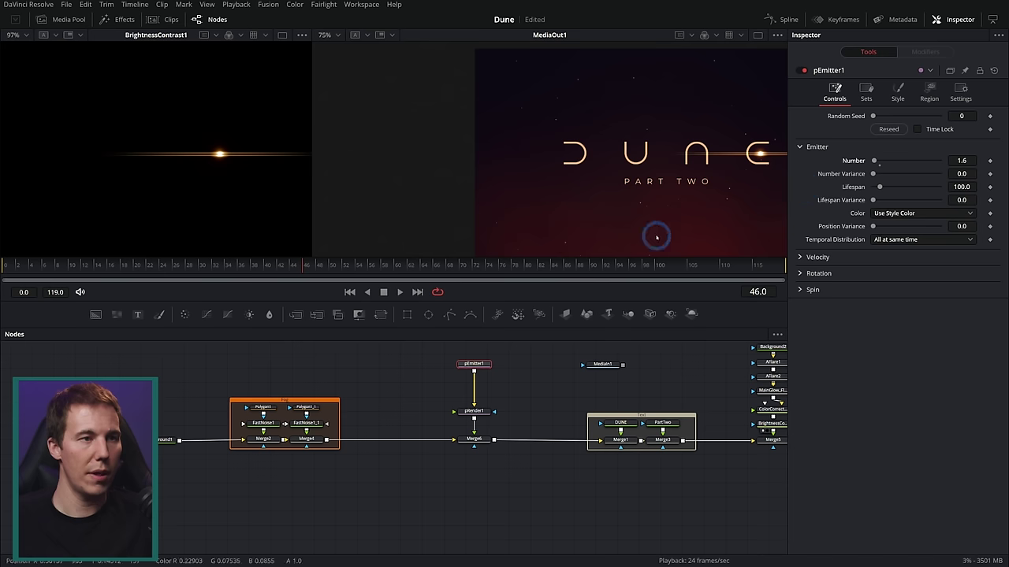
{"action": "left_click", "coordinate": [401, 292]}
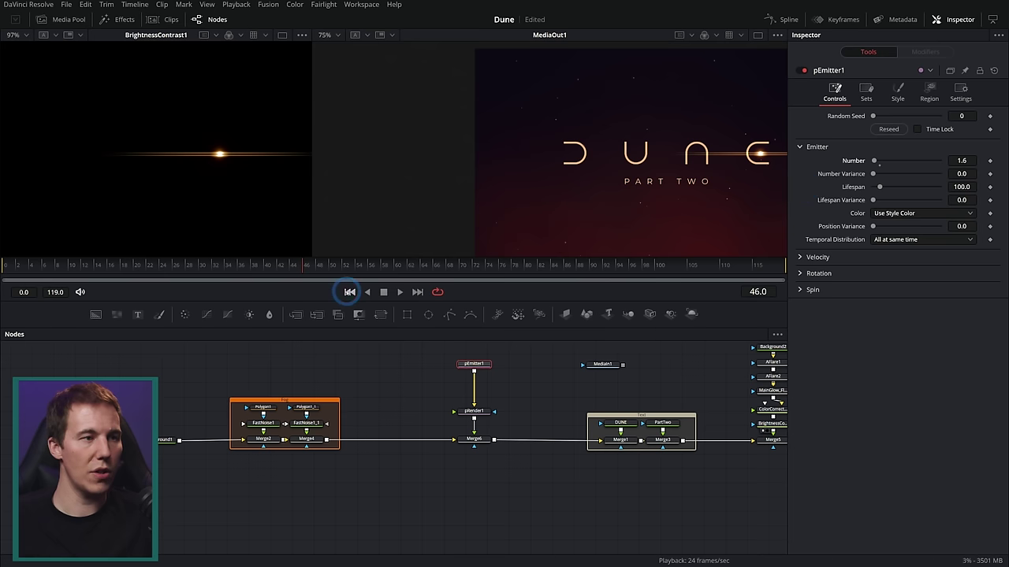
{"action": "scroll", "coordinate": [638, 161], "scroll_direction": "up", "scroll_amount": 3}
{"action": "left_click", "coordinate": [398, 292]}
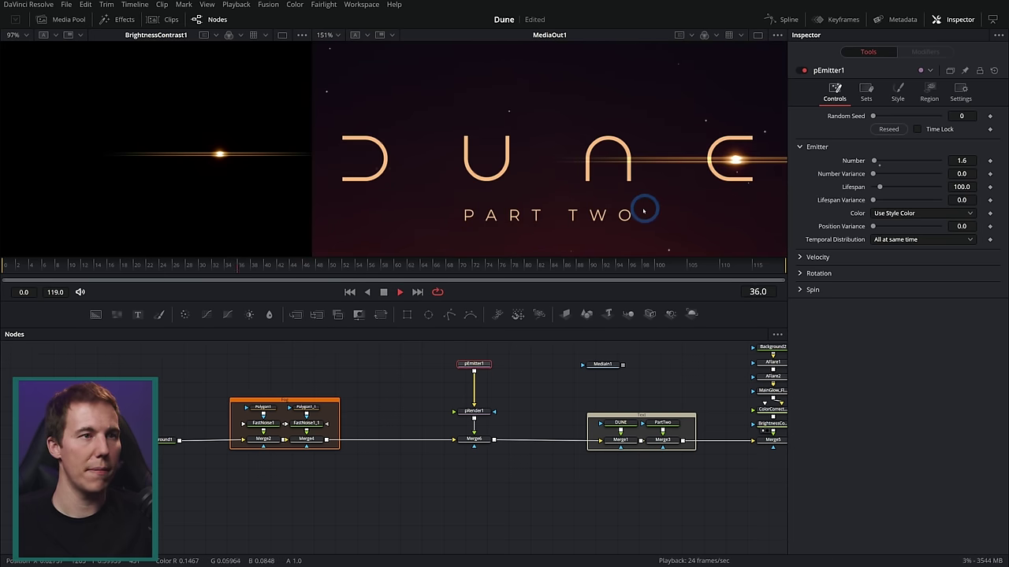
{"action": "left_click_drag", "start_coordinate": [532, 300], "coordinate": [525, 374]}
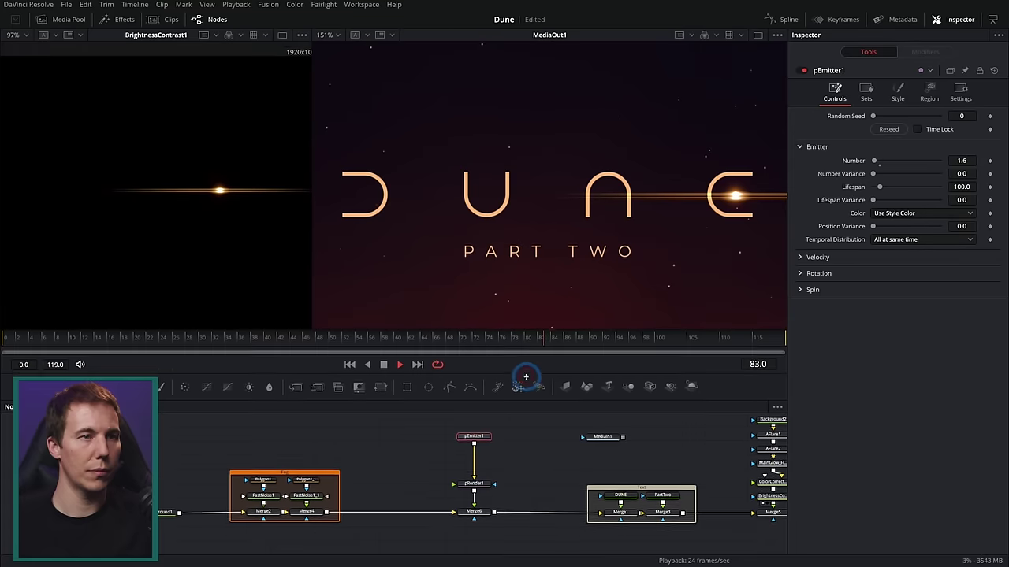
{"action": "left_click", "coordinate": [384, 373]}
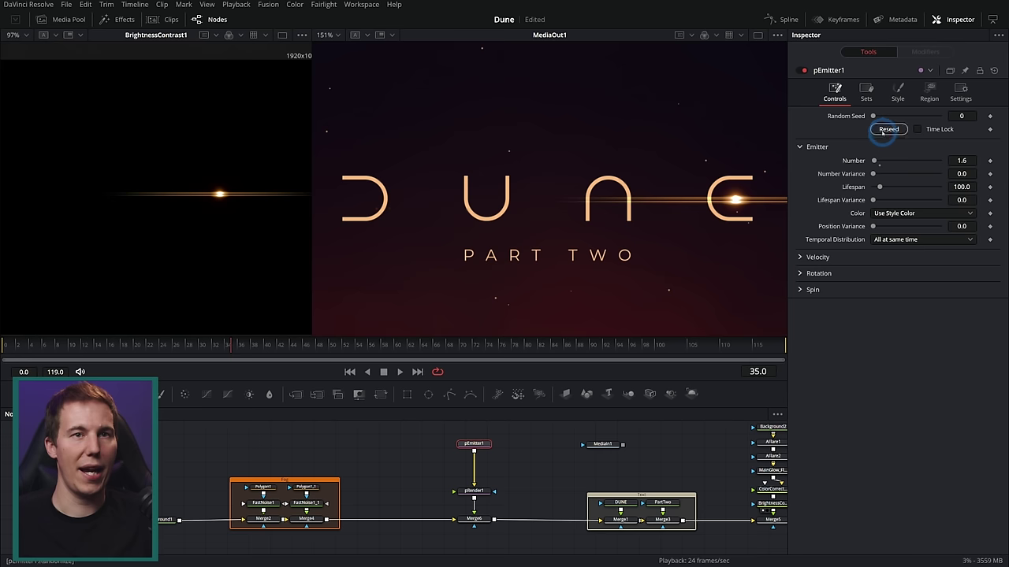
Set the particle Fade In to 0.378 and Fade Out to 0.567, and play the animation to check it
{"action": "left_click", "coordinate": [898, 93]}
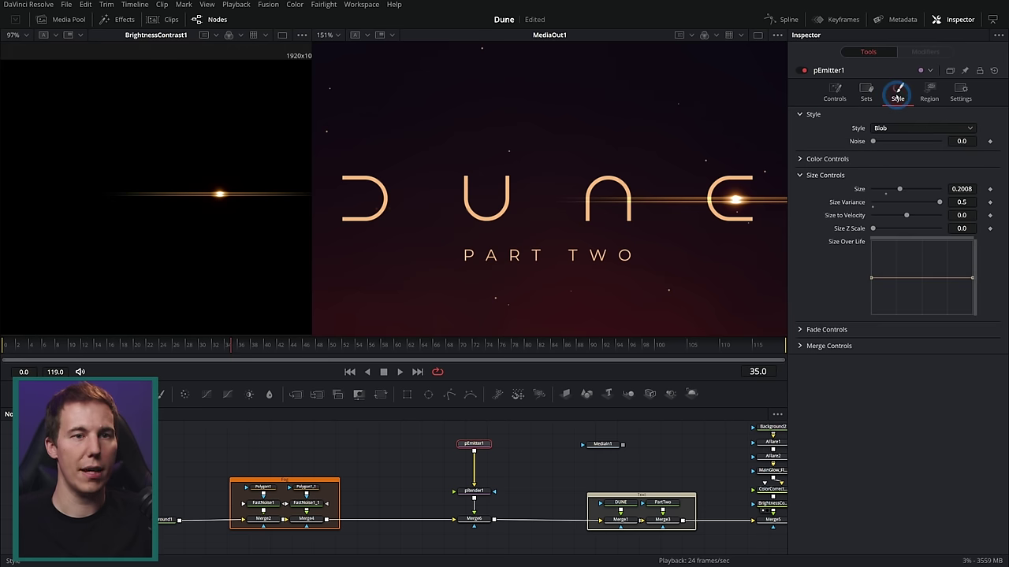
{"action": "left_click", "coordinate": [801, 331]}
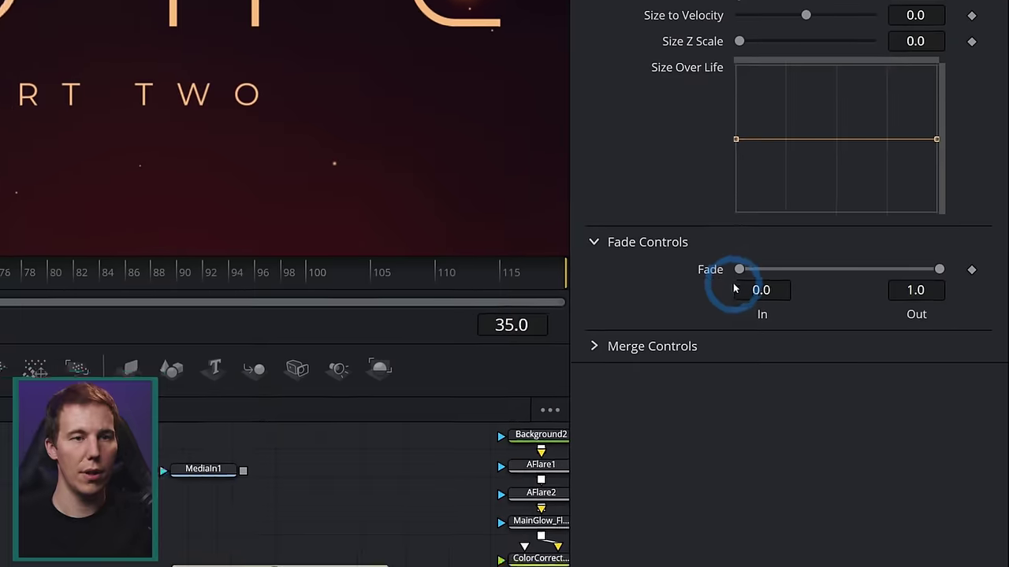
{"action": "left_click_drag", "start_coordinate": [737, 285], "coordinate": [781, 285]}
{"action": "left_click_drag", "start_coordinate": [938, 285], "coordinate": [871, 284]}
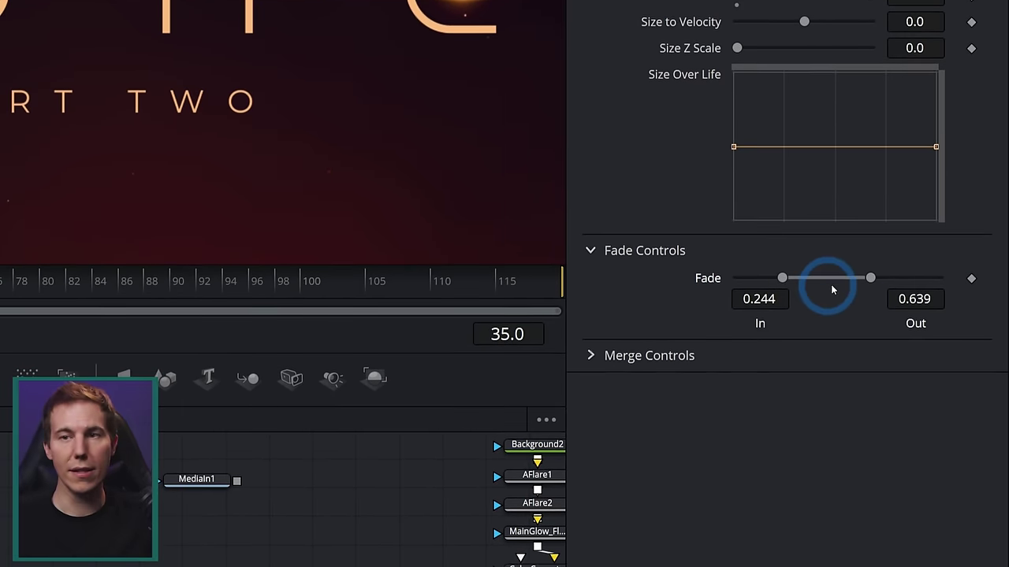
{"action": "left_click_drag", "start_coordinate": [870, 274], "coordinate": [856, 274]}
{"action": "left_click", "coordinate": [781, 275]}
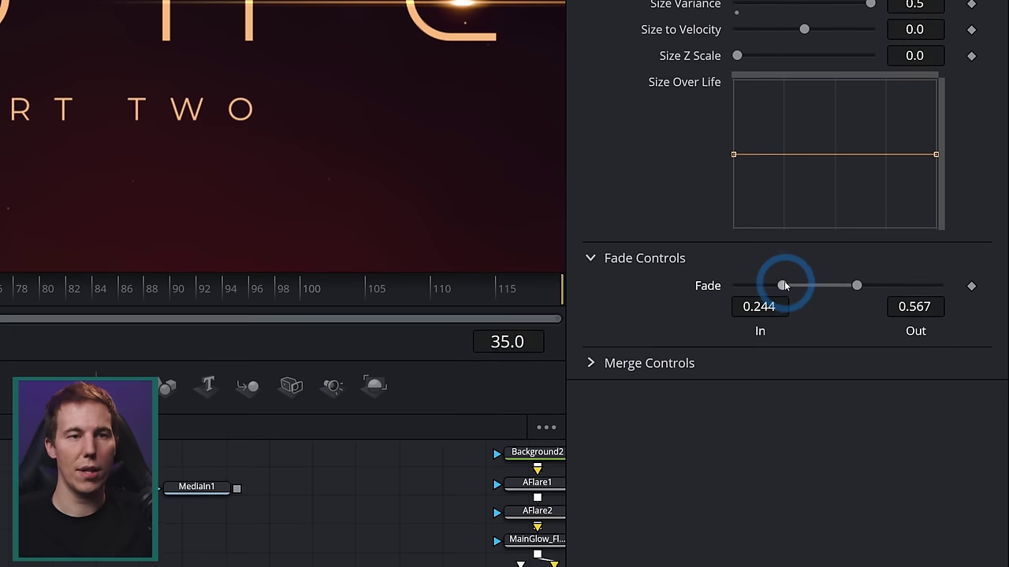
{"action": "left_click_drag", "start_coordinate": [786, 286], "coordinate": [814, 286]}
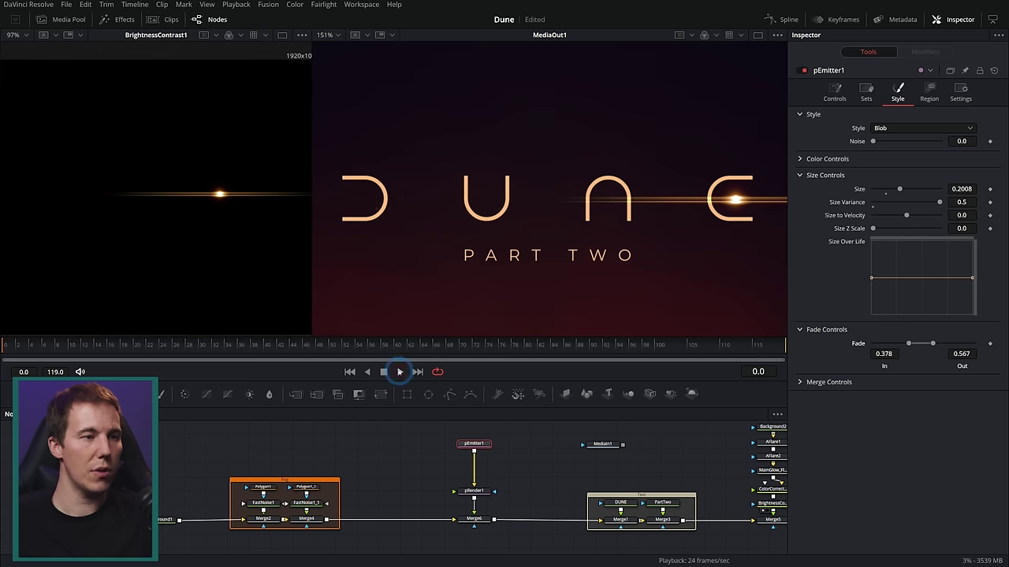
{"action": "left_click", "coordinate": [430, 396]}
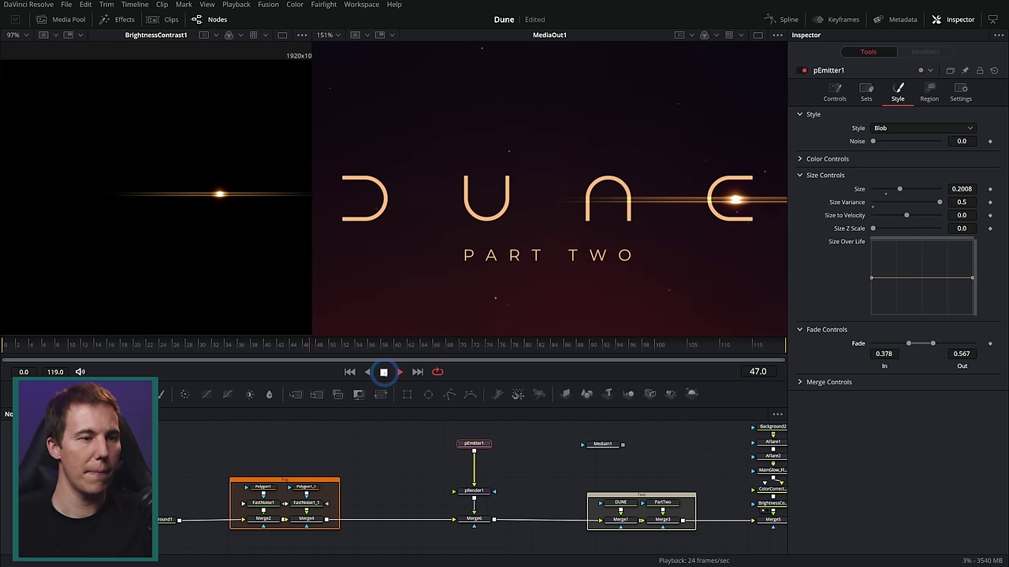
Set pEmitter1's Velocity to 0.031 and its Angle to 133
{"action": "left_click", "coordinate": [834, 88]}
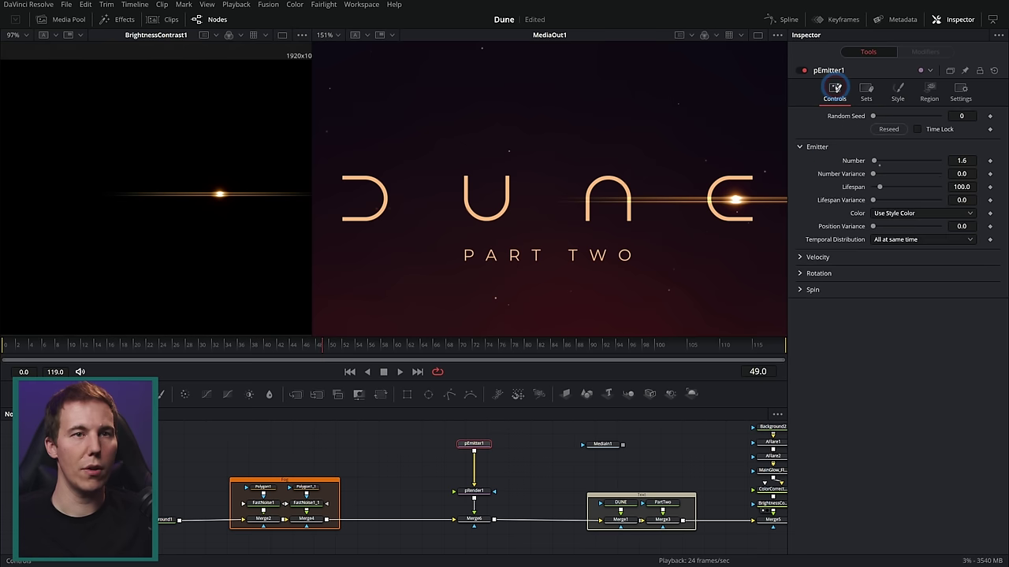
{"action": "left_click", "coordinate": [801, 257]}
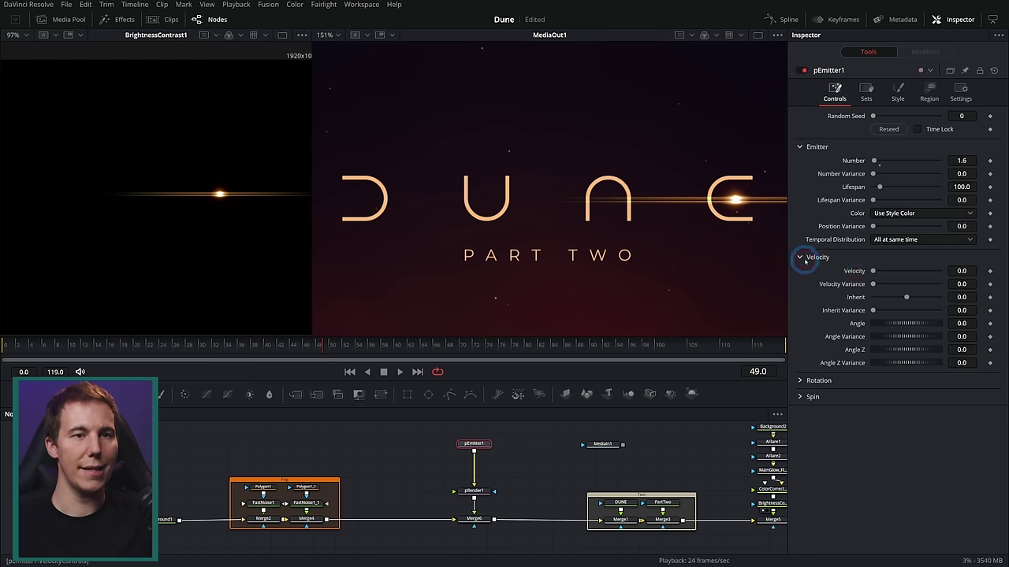
{"action": "left_click_drag", "start_coordinate": [884, 324], "coordinate": [890, 325]}
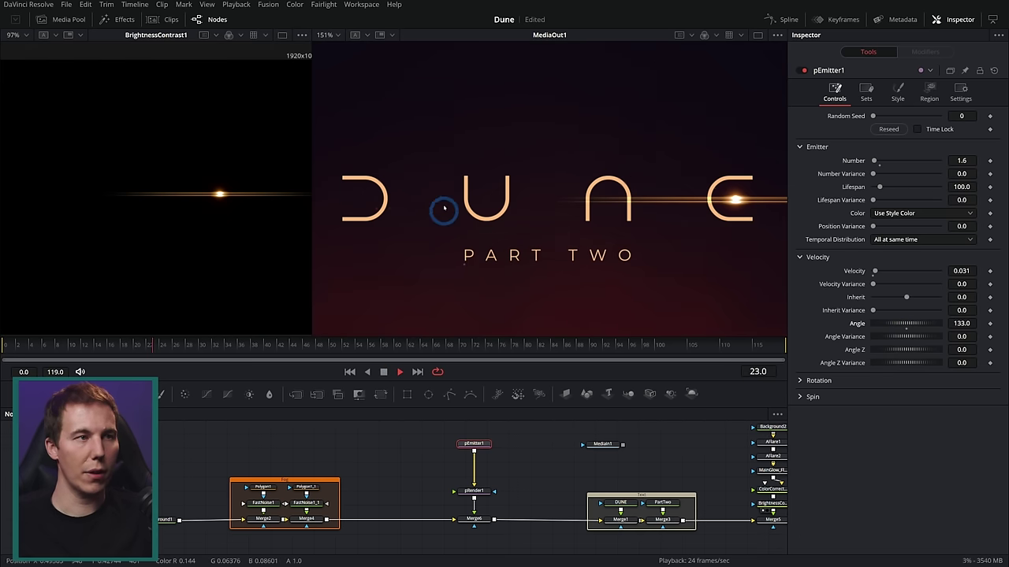
Show only the MediaOut1 viewer and set pEmitter1's Velocity Variance to 0.02 and Angle Variance to 36.5
{"action": "left_click", "coordinate": [759, 34]}
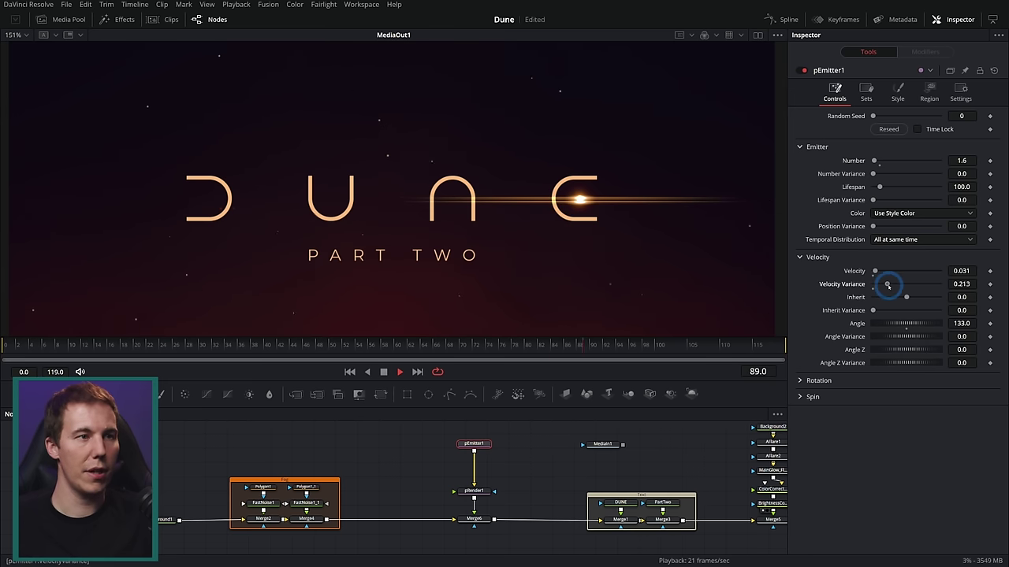
{"action": "left_click_drag", "start_coordinate": [883, 285], "coordinate": [873, 285]}
{"action": "left_click", "coordinate": [951, 283]}
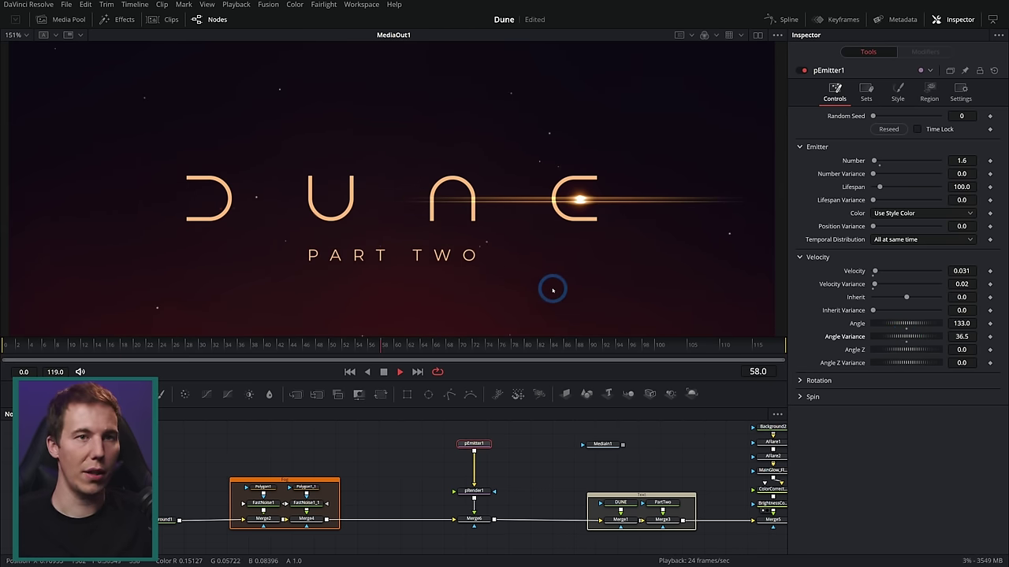
Set pEmitter1's particle Size to 1.0 in its style settings and return to the emitter controls
{"action": "left_click", "coordinate": [898, 93]}
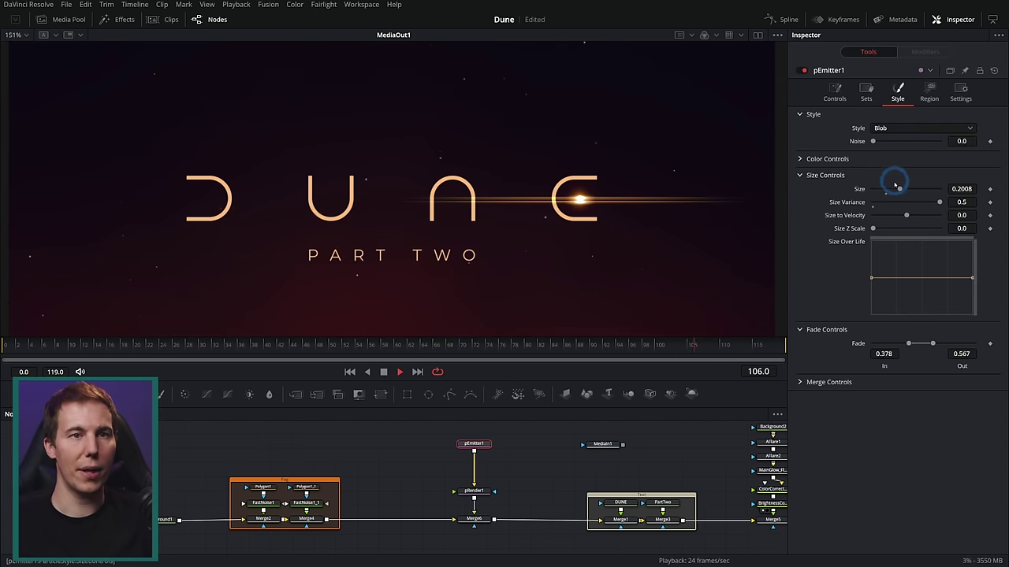
{"action": "left_click_drag", "start_coordinate": [919, 190], "coordinate": [953, 198]}
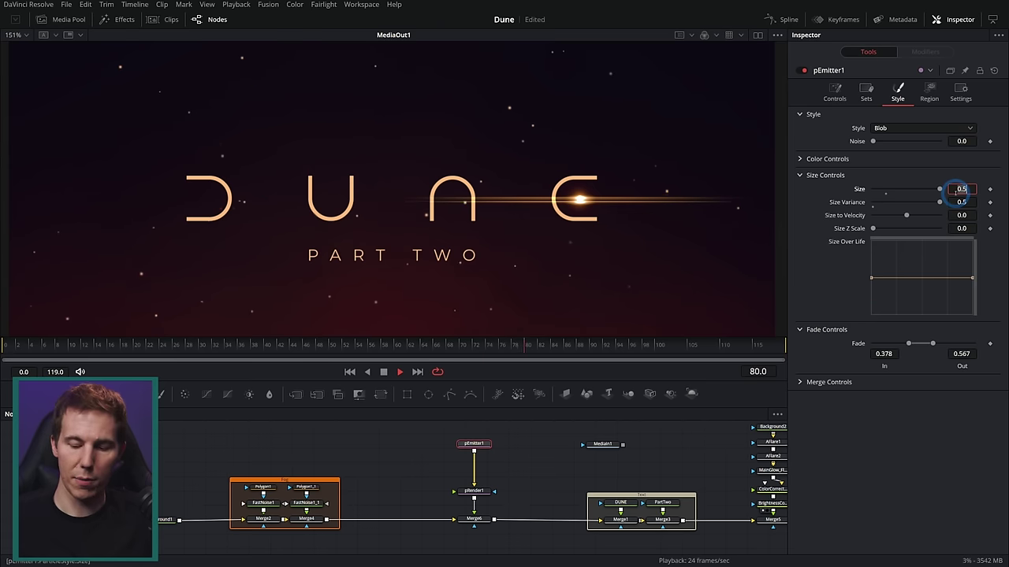
{"action": "key", "text": "Tab"}
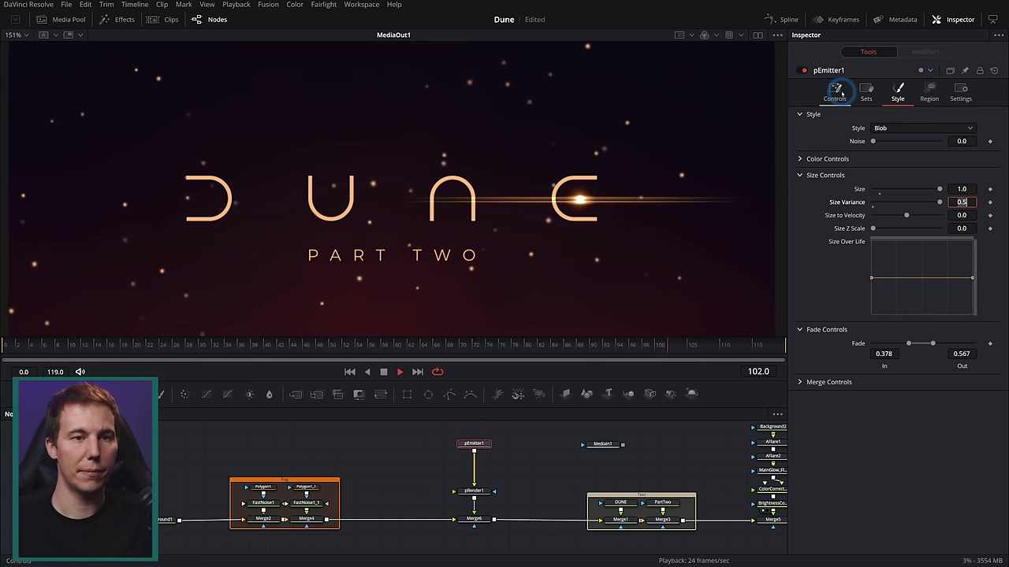
{"action": "left_click", "coordinate": [837, 92]}
{"action": "left_click", "coordinate": [398, 371]}
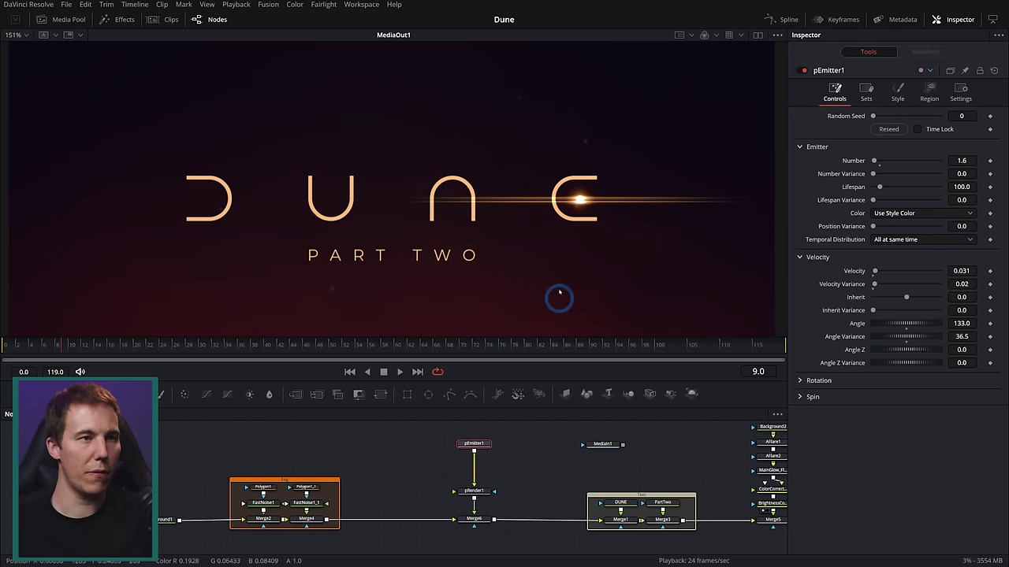
Add a pTurbulence node between pEmitter1 and pRender1
{"action": "key", "text": "shift+space"}
{"action": "type", "text": "xf"}
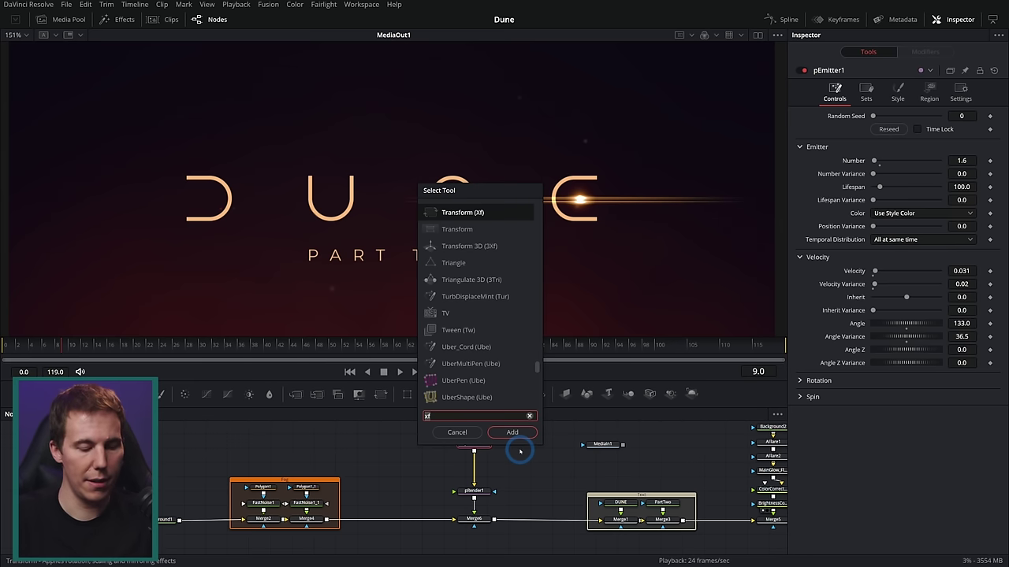
{"action": "type", "text": "turb"}
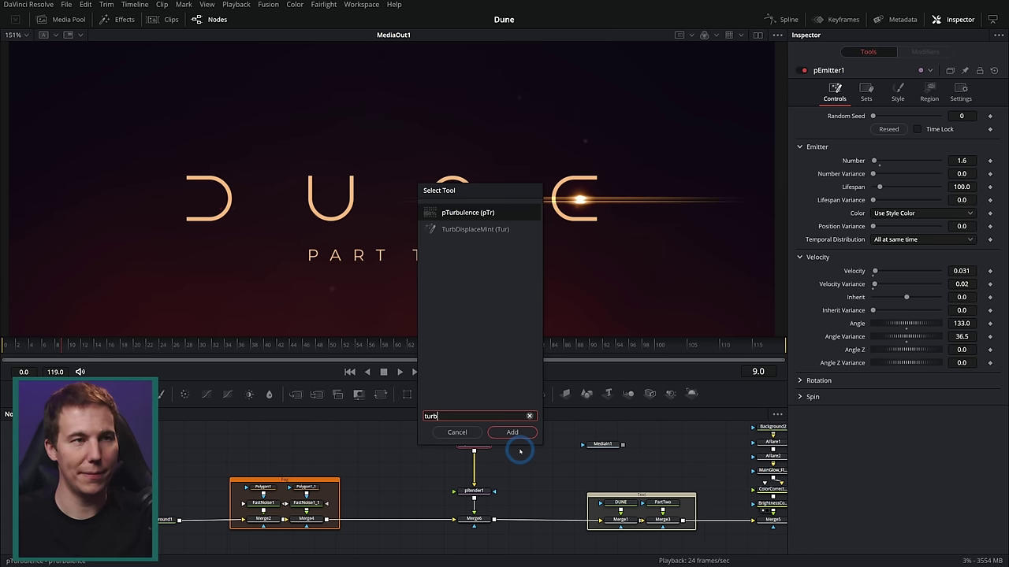
{"action": "key", "text": "Return"}
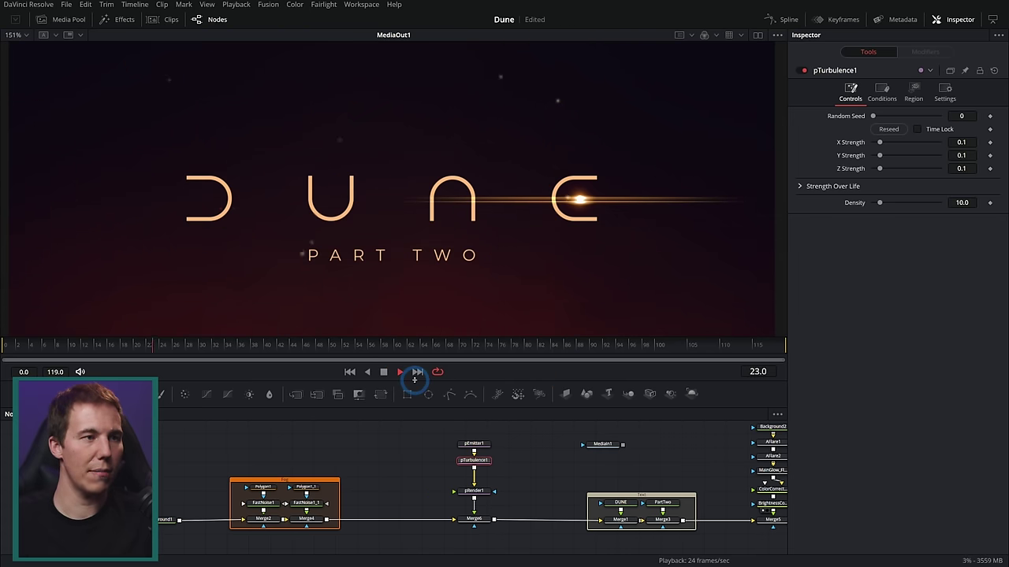
Mask Merge6 with an ellipse about 0.95 wide, centred at the frame's lower edge, with a Soft Edge of 0.1386
{"action": "scroll", "coordinate": [541, 292], "scroll_direction": "down", "scroll_amount": 3}
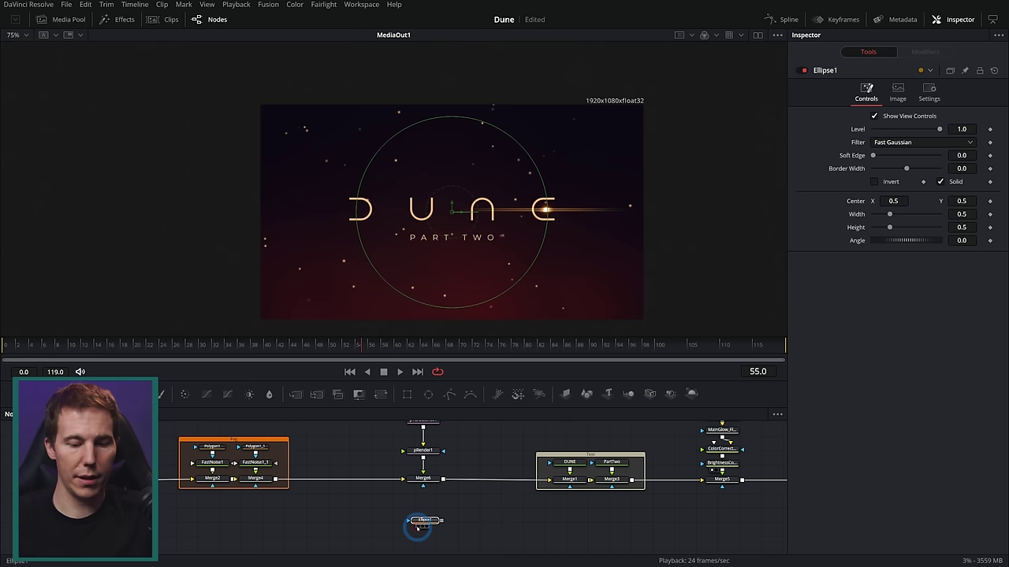
{"action": "left_click", "coordinate": [421, 525]}
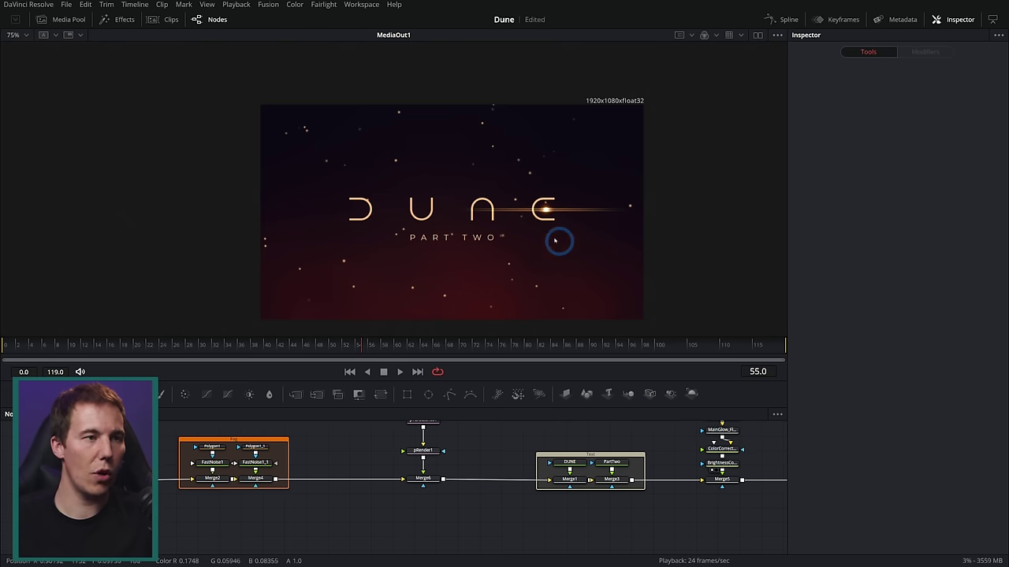
{"action": "scroll", "coordinate": [453, 241], "scroll_direction": "up", "scroll_amount": 2}
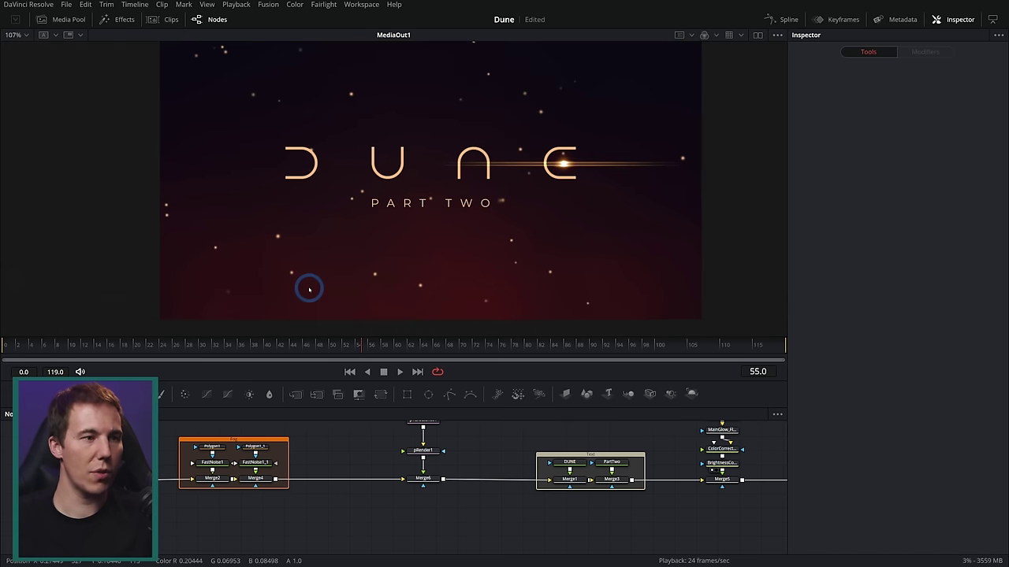
{"action": "left_click_drag", "start_coordinate": [446, 415], "coordinate": [424, 485]}
{"action": "left_click_drag", "start_coordinate": [565, 178], "coordinate": [693, 184]}
{"action": "left_click_drag", "start_coordinate": [440, 161], "coordinate": [442, 319]}
{"action": "left_click_drag", "start_coordinate": [888, 156], "coordinate": [919, 156]}
Play the masked particles from the start and stretch Ellipse1's Height to about 0.779
{"action": "left_click", "coordinate": [349, 372]}
{"action": "left_click", "coordinate": [400, 371]}
{"action": "left_click", "coordinate": [473, 439]}
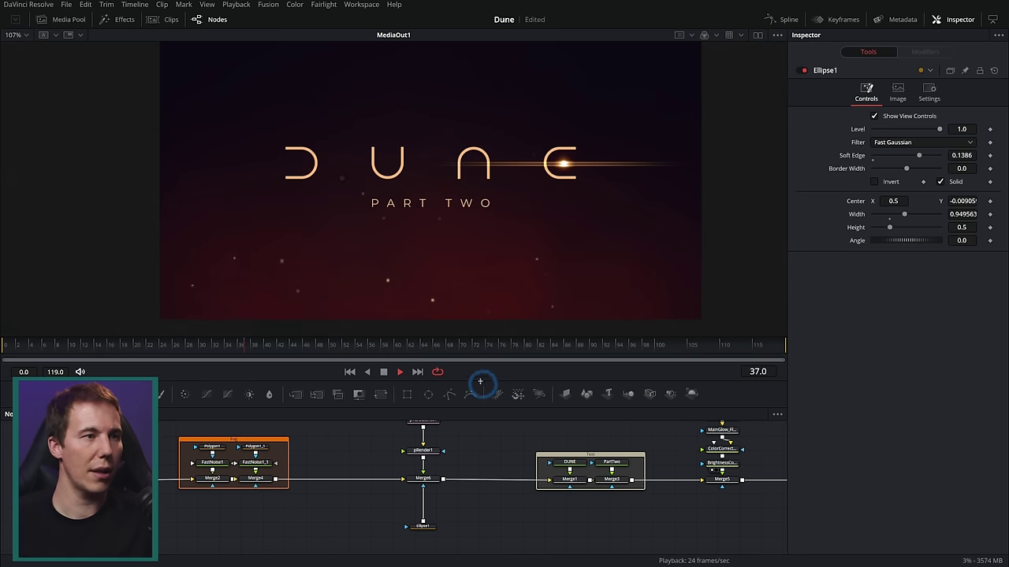
{"action": "left_click", "coordinate": [422, 525]}
{"action": "left_click_drag", "start_coordinate": [433, 185], "coordinate": [442, 145]}
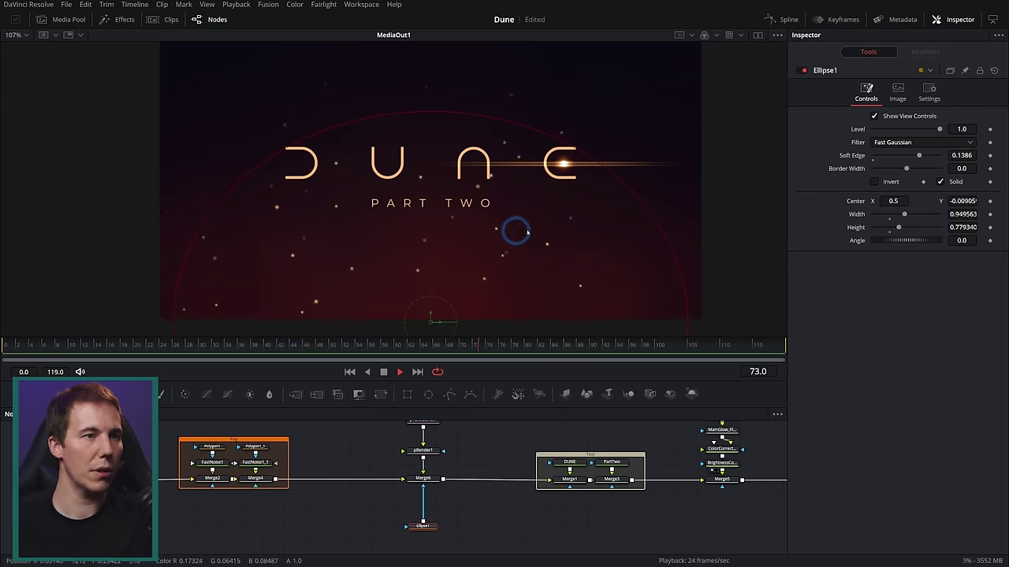
{"action": "left_click", "coordinate": [383, 371]}
Reduce pEmitter1's particle Size and play the animation to check it
{"action": "scroll", "coordinate": [479, 438], "scroll_direction": "up", "scroll_amount": 2}
{"action": "left_click", "coordinate": [421, 442]}
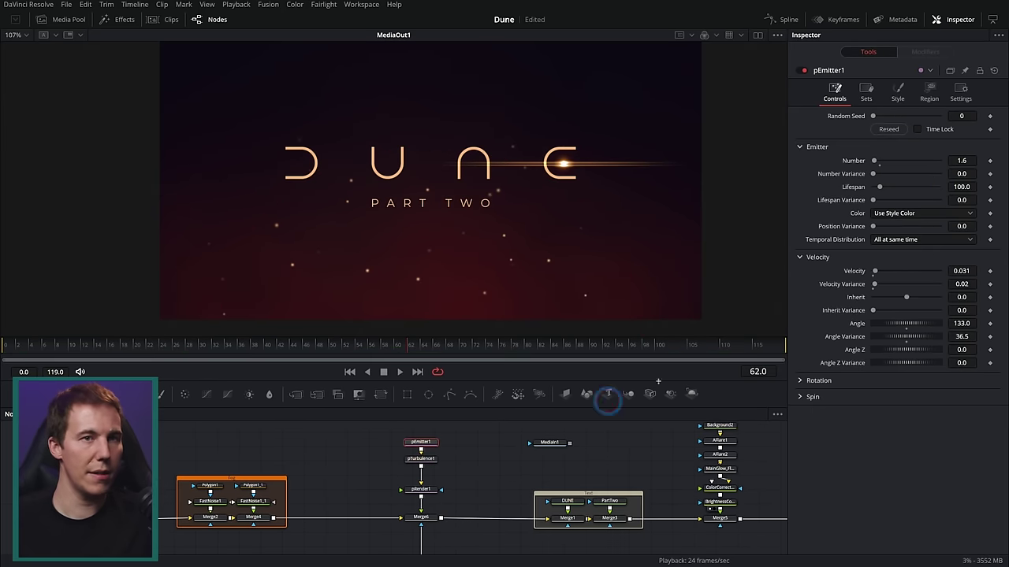
{"action": "left_click", "coordinate": [898, 92]}
{"action": "left_click_drag", "start_coordinate": [939, 189], "coordinate": [894, 189]}
{"action": "left_click", "coordinate": [400, 371]}
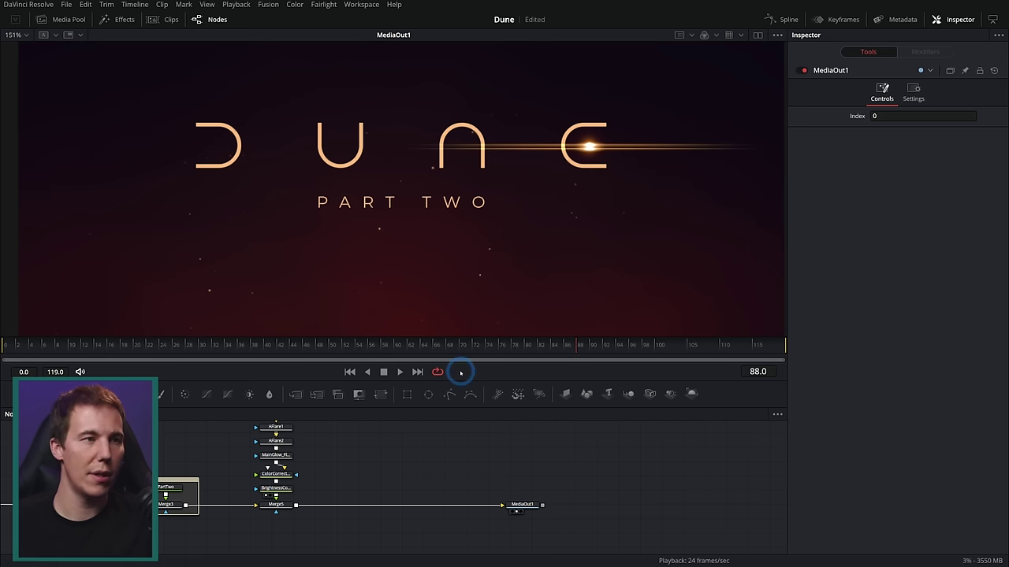
Duplicate the pEmitter1, pTurbulence1 and pRender1 nodes into the empty area above MediaOut1 and view the copied pRender1_1
{"action": "left_click_drag", "start_coordinate": [321, 443], "coordinate": [580, 460]}
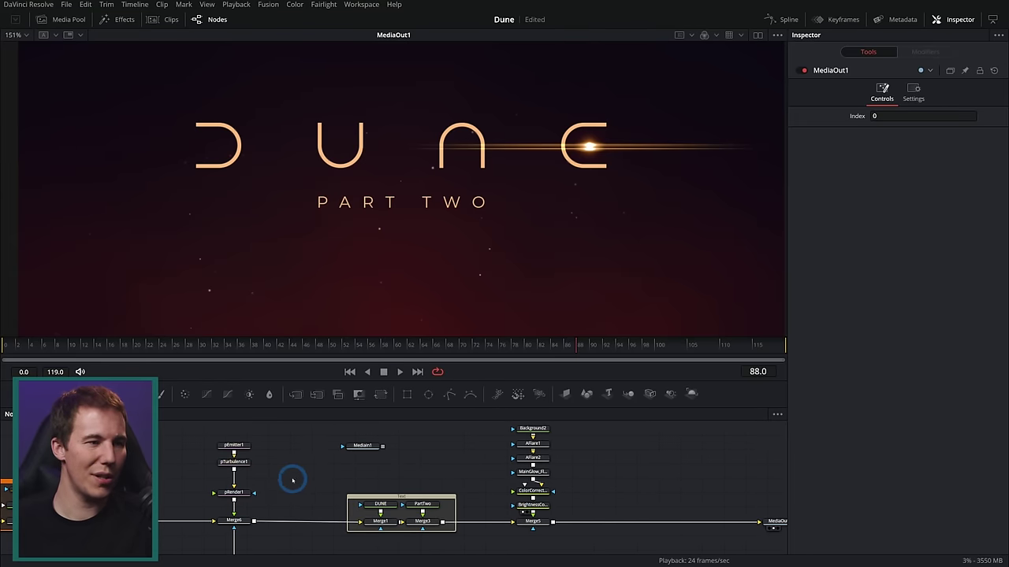
{"action": "left_click_drag", "start_coordinate": [292, 479], "coordinate": [267, 478]}
{"action": "left_click_drag", "start_coordinate": [250, 439], "coordinate": [197, 502]}
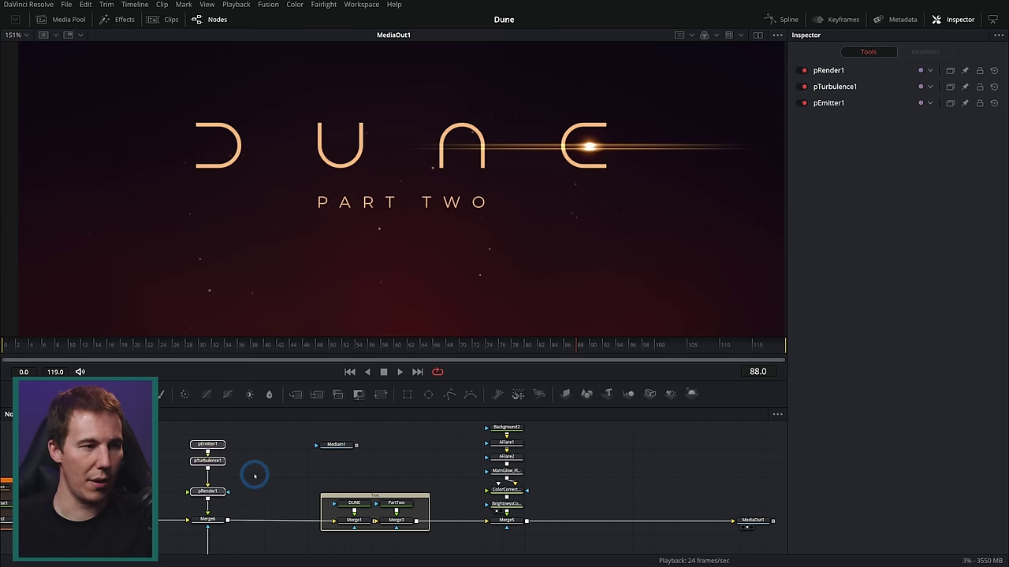
{"action": "left_click_drag", "start_coordinate": [610, 442], "coordinate": [424, 462]}
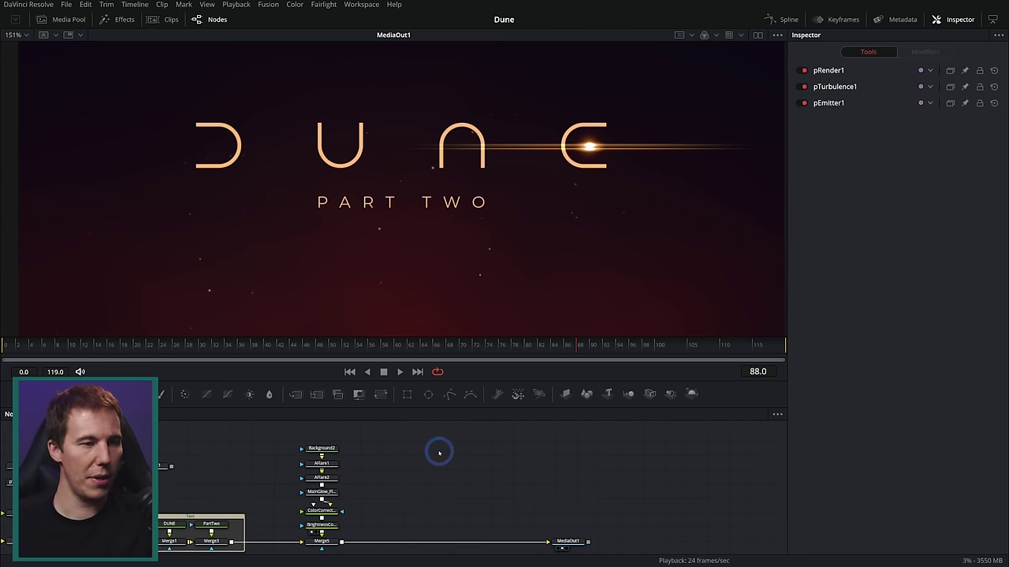
{"action": "left_click", "coordinate": [439, 452]}
{"action": "key", "text": "ctrl+v"}
{"action": "left_click", "coordinate": [448, 499]}
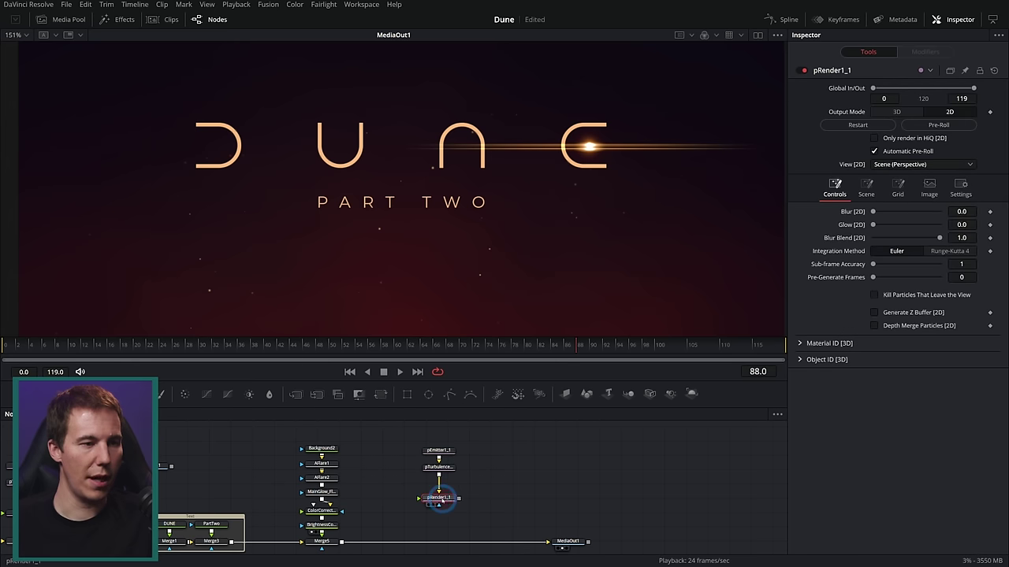
{"action": "key", "text": "1"}
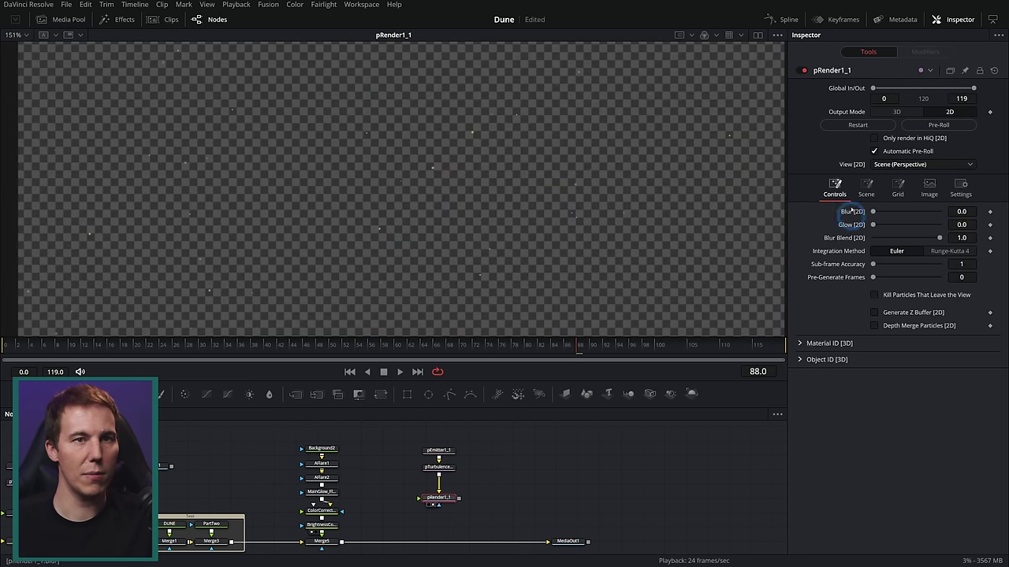
Set pEmitter1_1's particle Size to 1.606
{"action": "left_click", "coordinate": [439, 451]}
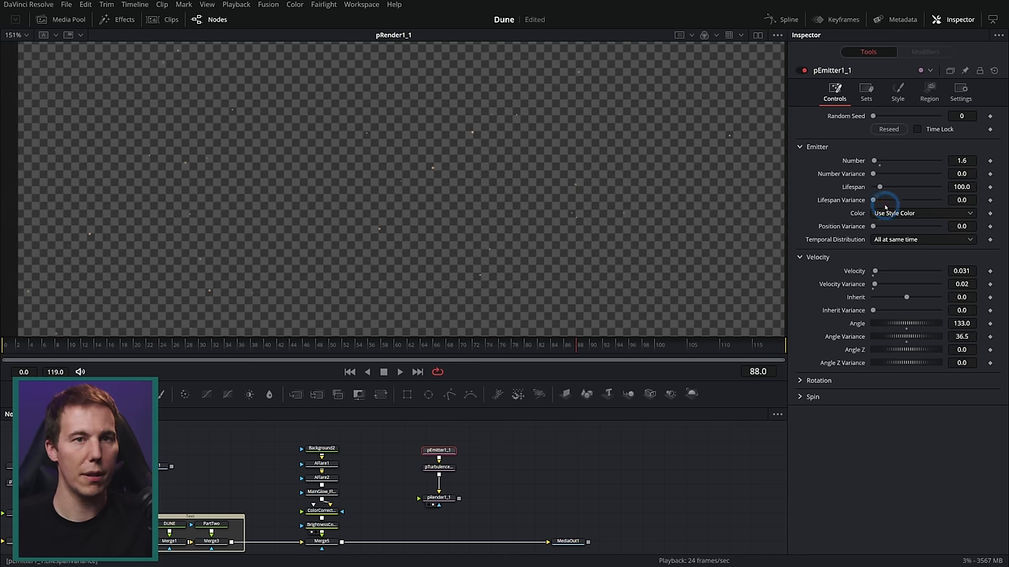
{"action": "left_click", "coordinate": [896, 92]}
{"action": "left_click", "coordinate": [968, 189]}
{"action": "type", "text": "2"}
{"action": "key", "text": "Tab"}
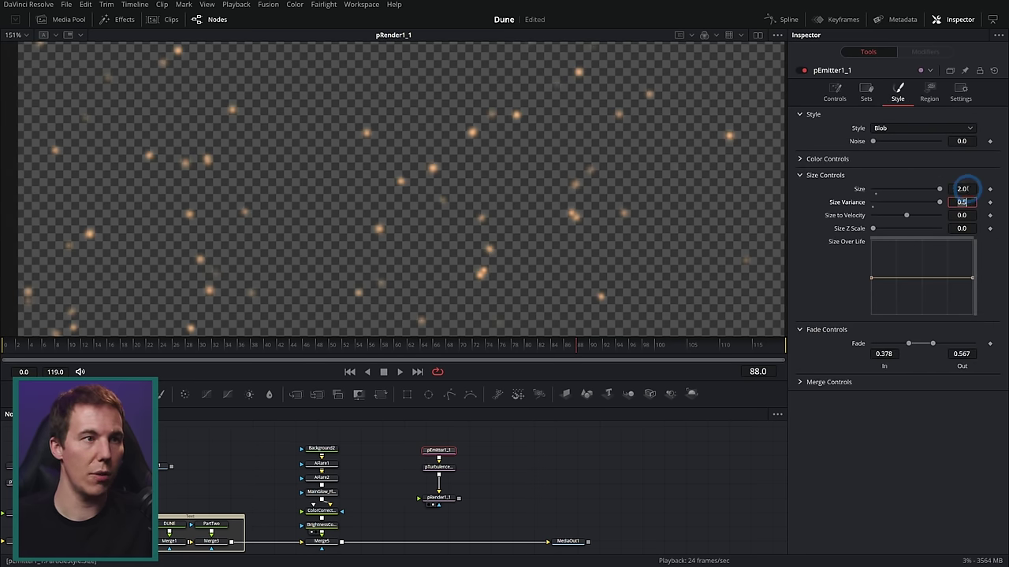
{"action": "left_click_drag", "start_coordinate": [930, 190], "coordinate": [926, 190]}
{"action": "left_click", "coordinate": [962, 202]}
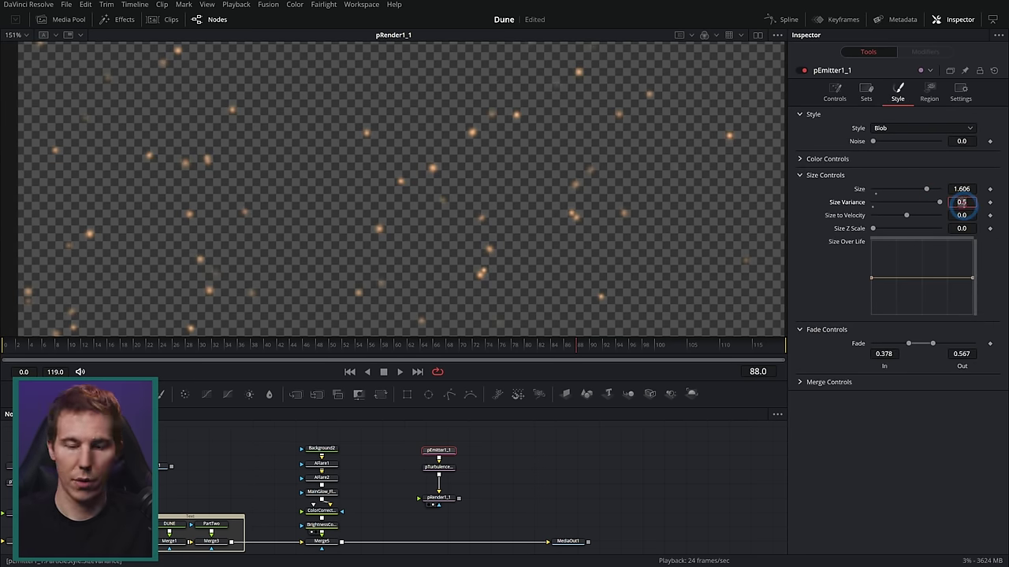
Set pEmitter1_1's Velocity to 0.016, Velocity Variance to 0.008 and Angle to 83.4, and play the particles
{"action": "left_click", "coordinate": [731, 262]}
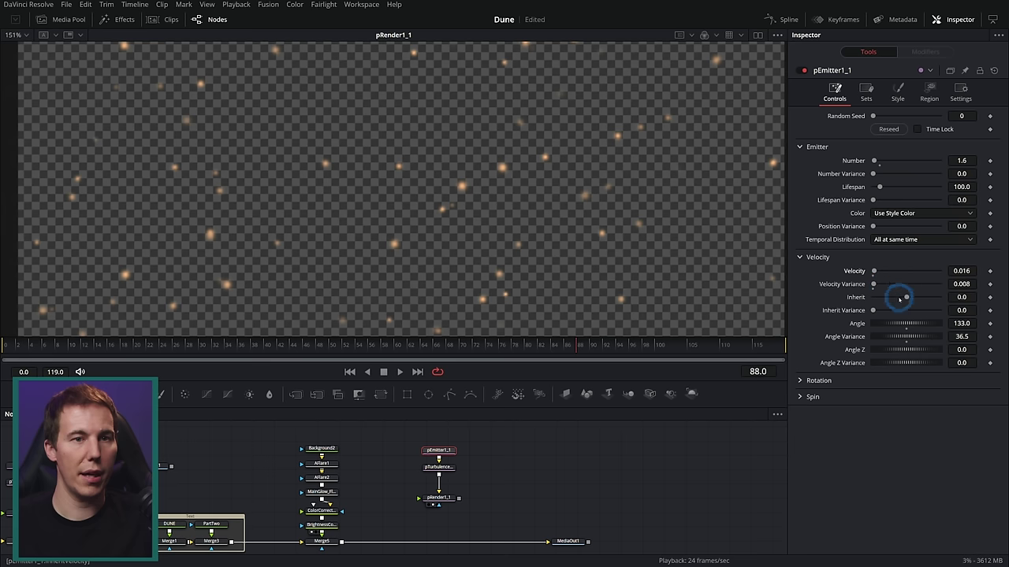
{"action": "key", "text": "space"}
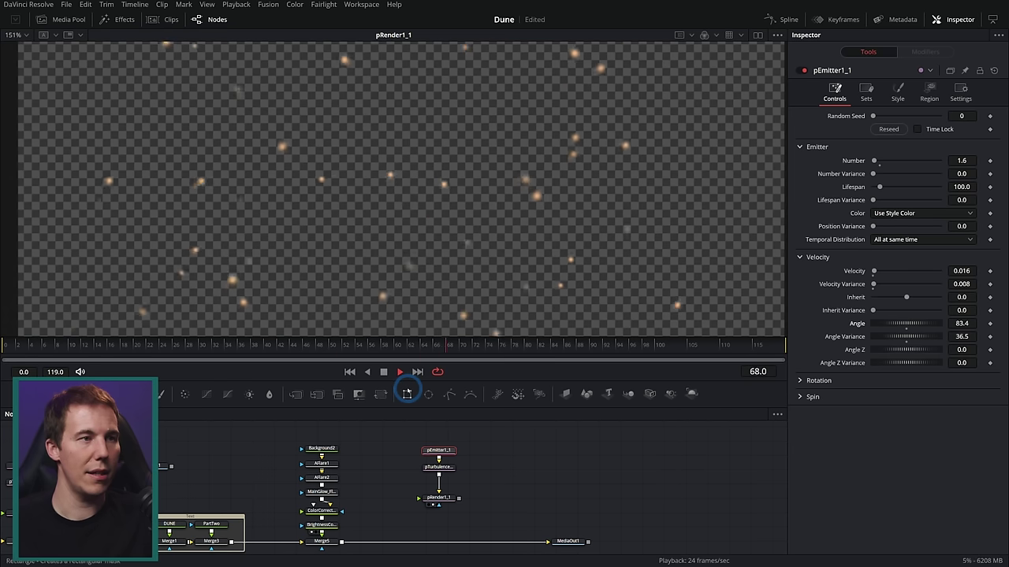
{"action": "left_click", "coordinate": [383, 372]}
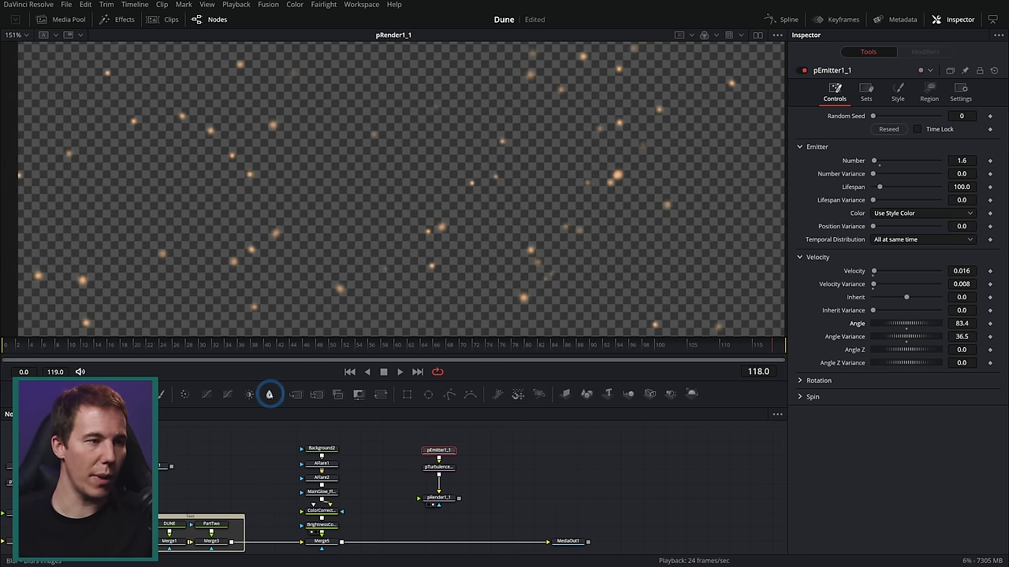
Insert a Blur node between Merge5 and MediaOut1, view MediaOut1 and set the Blur Size to 2.4
{"action": "left_click", "coordinate": [393, 527]}
{"action": "scroll", "coordinate": [423, 482], "scroll_direction": "up", "scroll_amount": 2}
{"action": "left_click_drag", "start_coordinate": [423, 473], "coordinate": [424, 496]}
{"action": "left_click", "coordinate": [680, 496]}
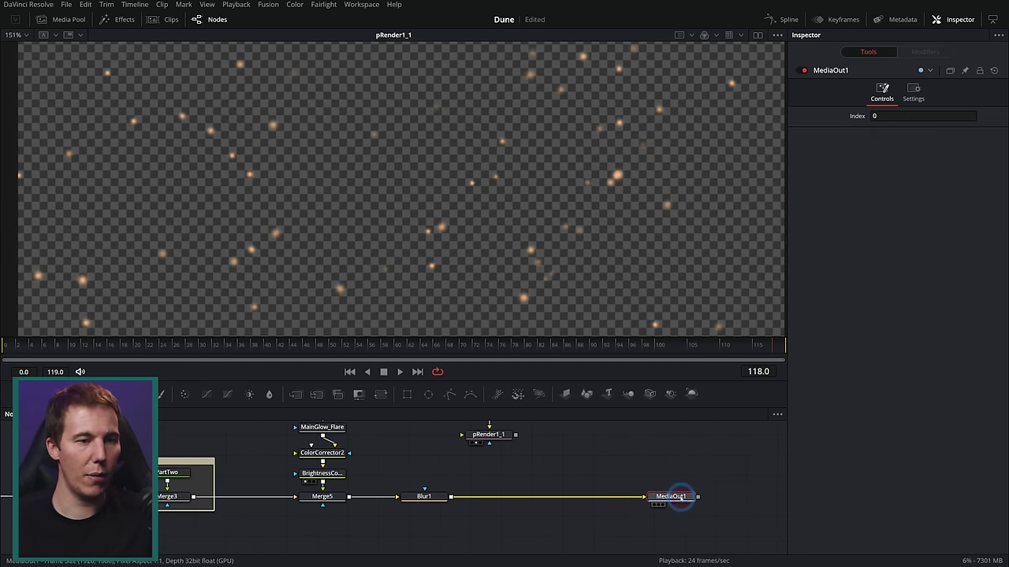
{"action": "key", "text": "1"}
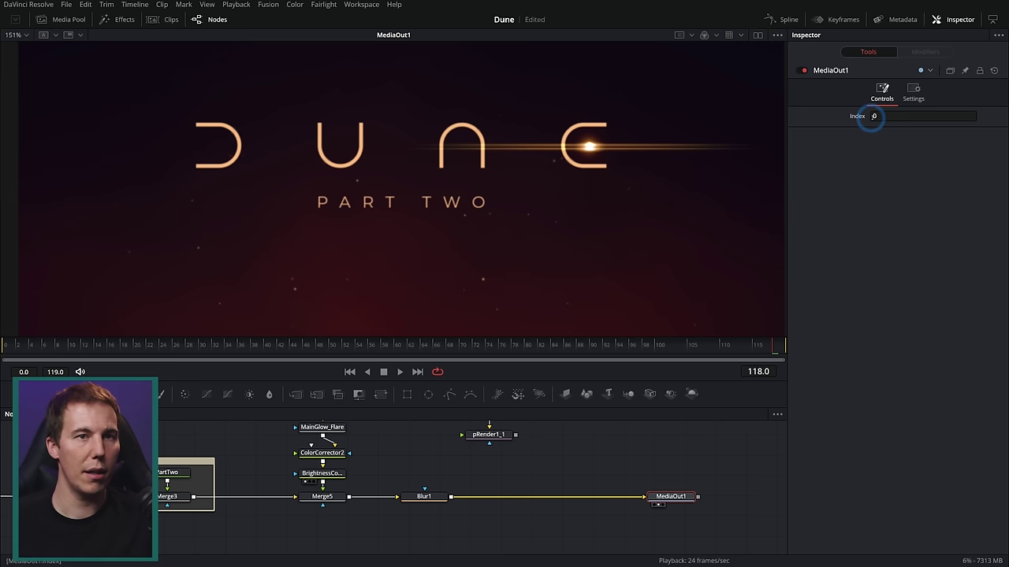
{"action": "left_click_drag", "start_coordinate": [873, 155], "coordinate": [875, 155]}
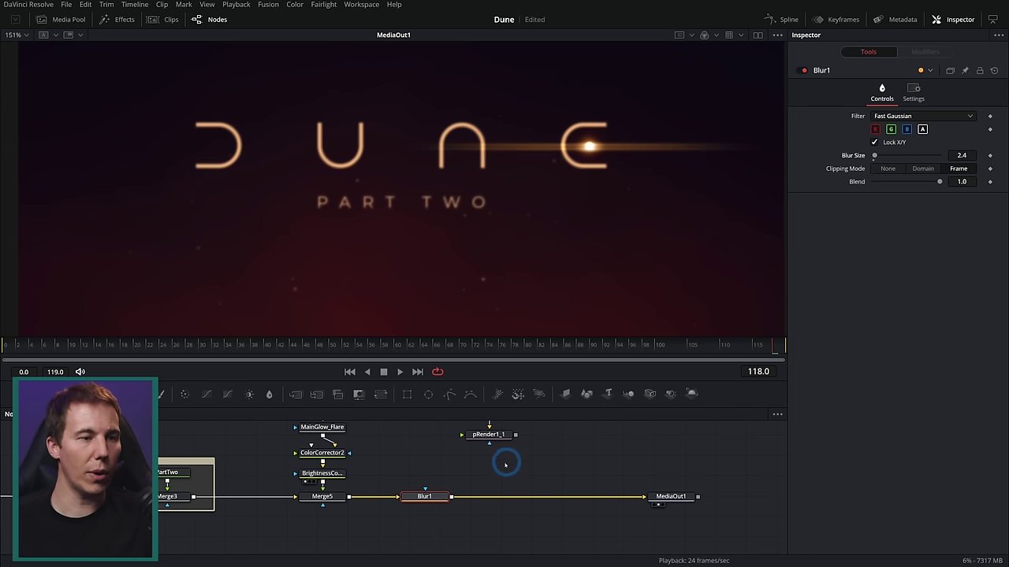
Connect pRender1_1 to Blur1's mask input and check the blur passing over the PART TWO letters in MediaOut1
{"action": "left_click_drag", "start_coordinate": [500, 437], "coordinate": [606, 207]}
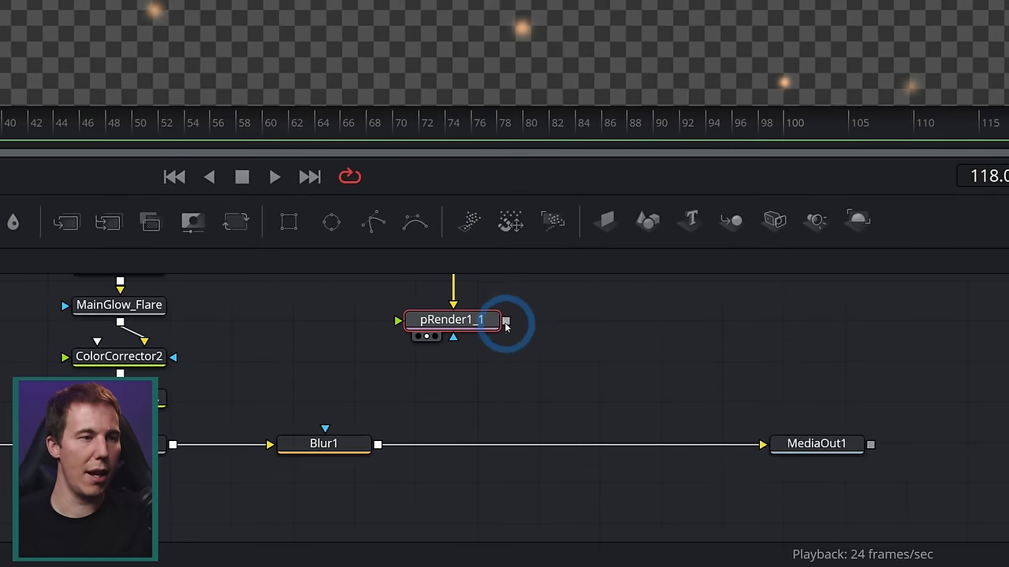
{"action": "left_click_drag", "start_coordinate": [506, 322], "coordinate": [325, 430]}
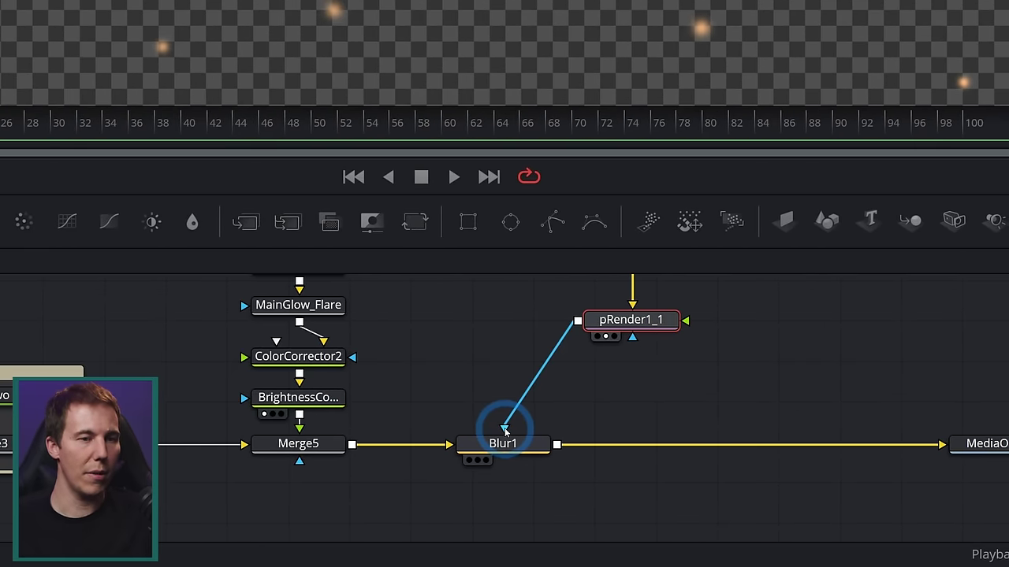
{"action": "left_click", "coordinate": [985, 443]}
{"action": "scroll", "coordinate": [432, 203], "scroll_direction": "up", "scroll_amount": 3}
{"action": "scroll", "coordinate": [433, 203], "scroll_direction": "up", "scroll_amount": 1}
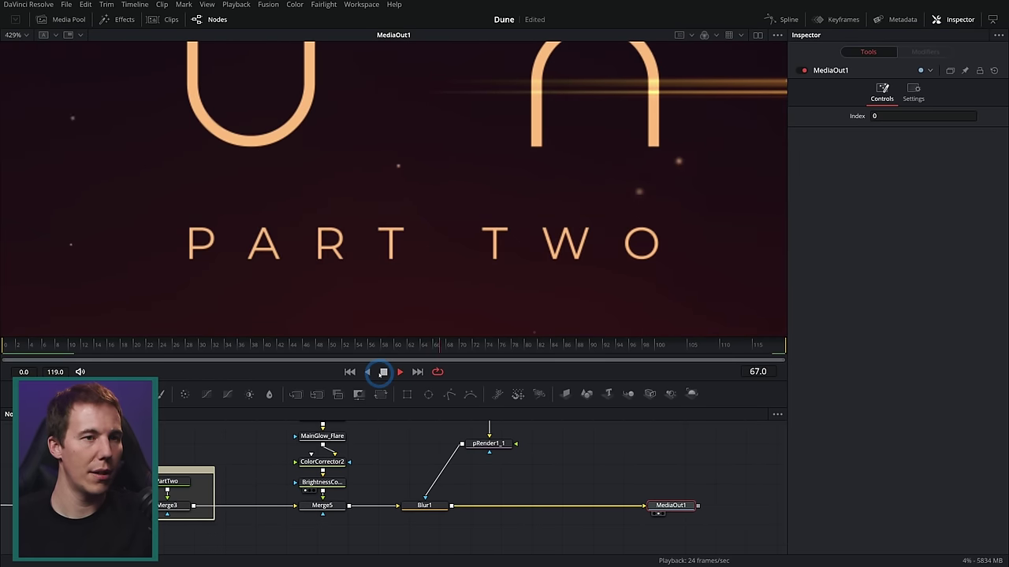
{"action": "left_click", "coordinate": [382, 372]}
{"action": "left_click_drag", "start_coordinate": [606, 348], "coordinate": [568, 342]}
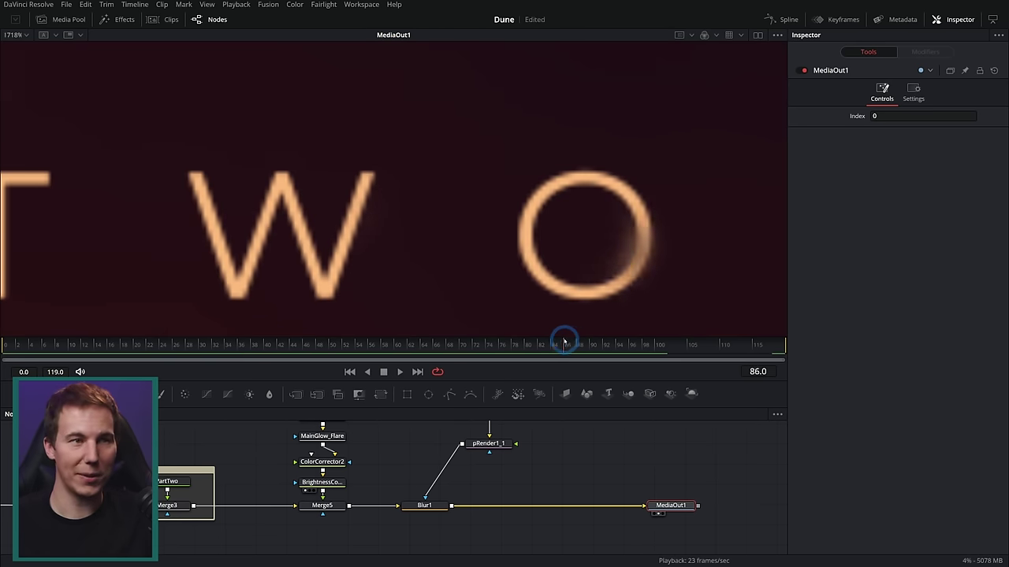
Set pEmitter1_1's Number to 7.1 and play pRender1_1 beside a close-up of PART TWO in MediaOut1
{"action": "scroll", "coordinate": [549, 497], "scroll_direction": "up", "scroll_amount": 4}
{"action": "left_click", "coordinate": [489, 443]}
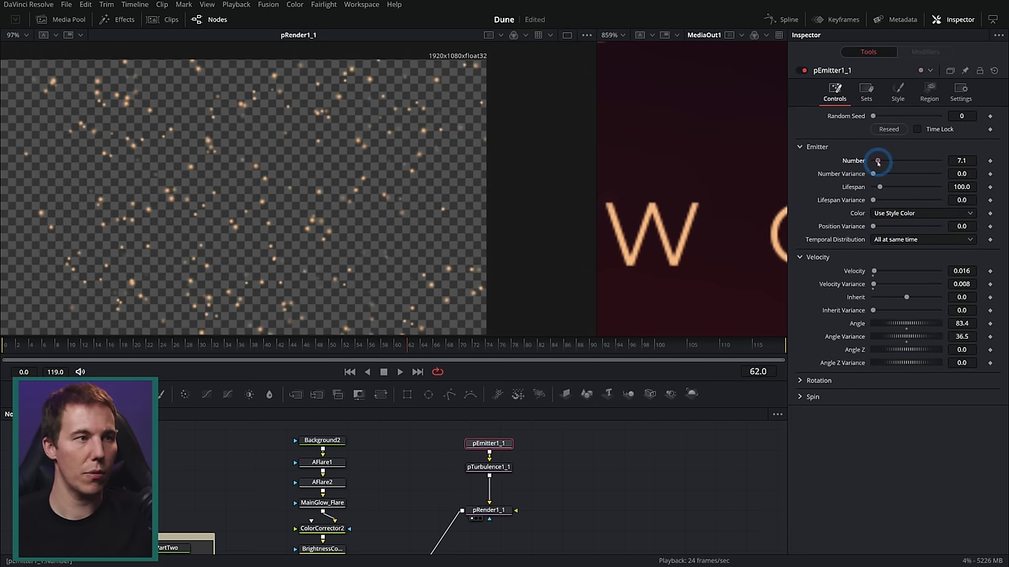
{"action": "left_click", "coordinate": [350, 372]}
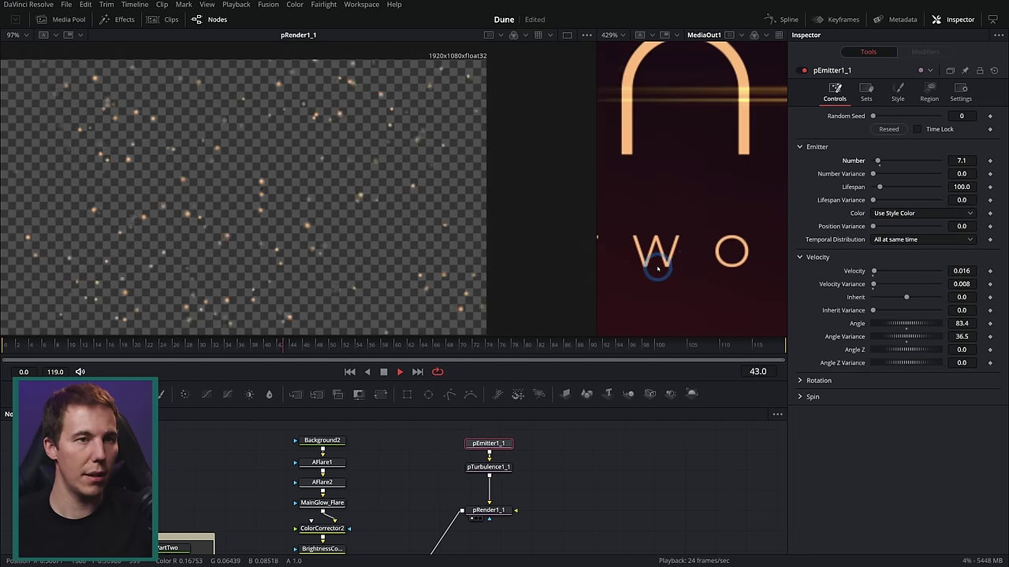
{"action": "left_click_drag", "start_coordinate": [674, 265], "coordinate": [598, 222]}
{"action": "left_click_drag", "start_coordinate": [660, 235], "coordinate": [733, 230]}
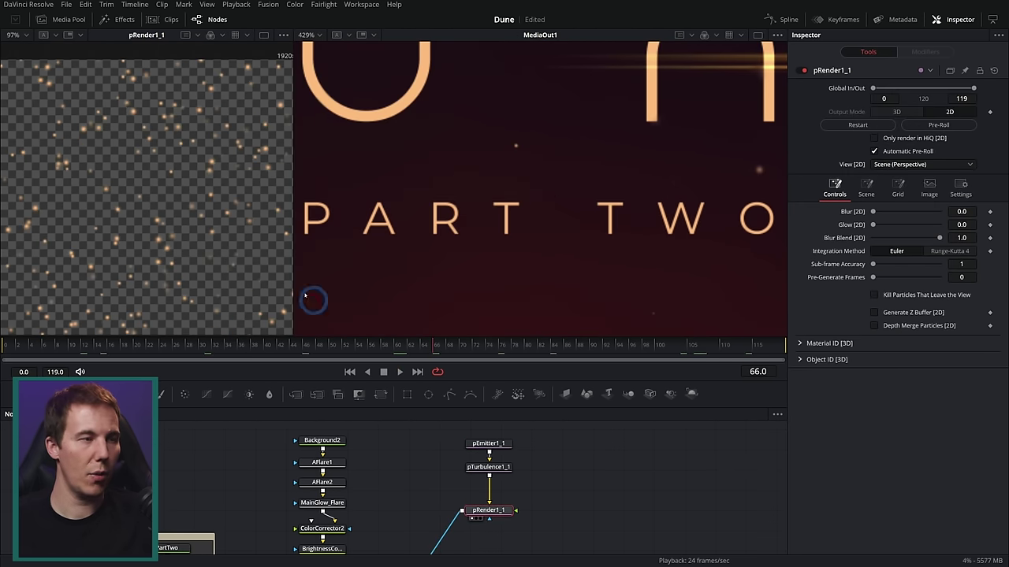
Change pEmitter1_1's region to Line and stretch it along PART TWO, with X offsets of about -0.276 and 0.273
{"action": "scroll", "coordinate": [260, 268], "scroll_direction": "down", "scroll_amount": 3}
{"action": "scroll", "coordinate": [244, 267], "scroll_direction": "up", "scroll_amount": 1}
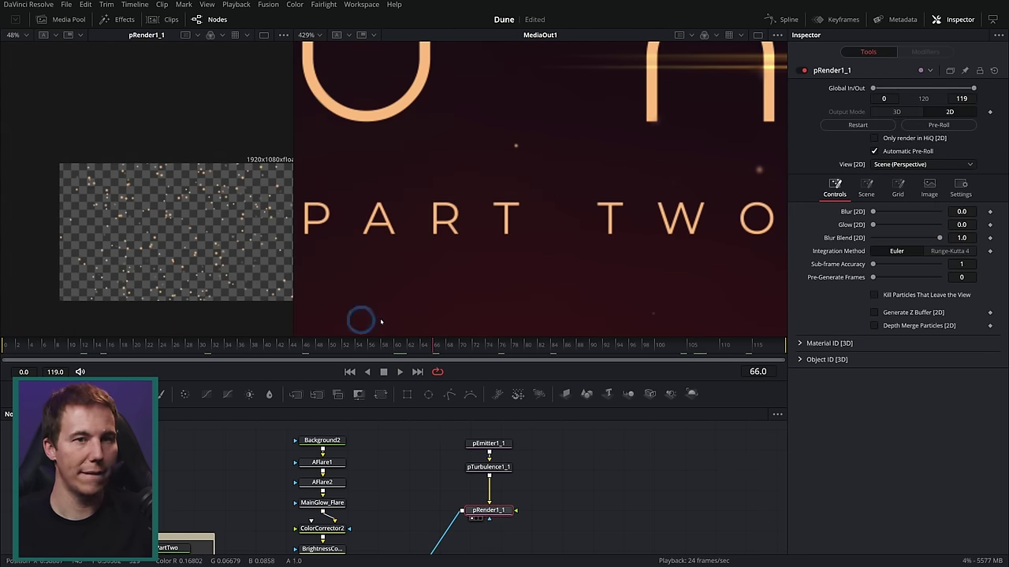
{"action": "left_click", "coordinate": [501, 445]}
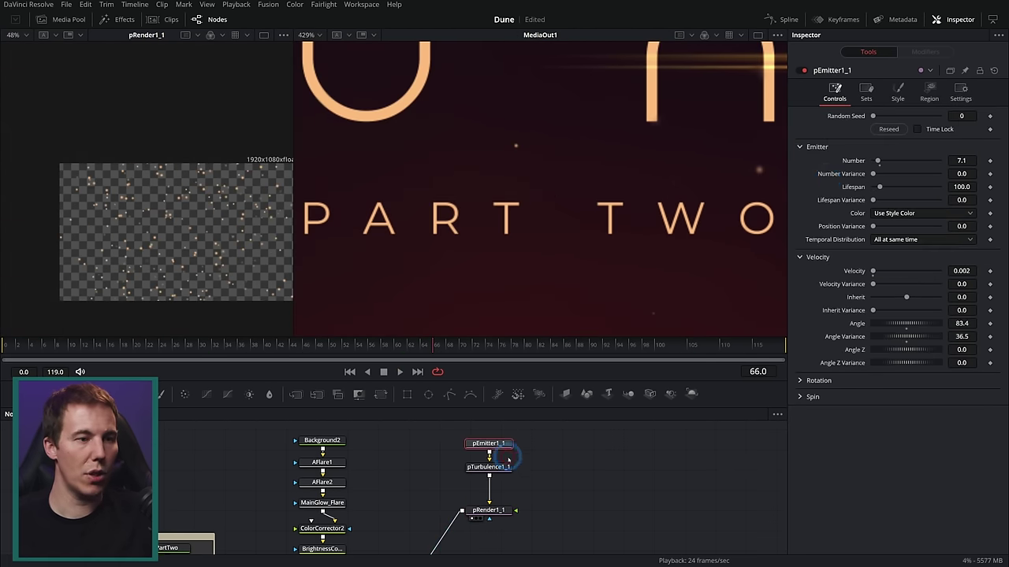
{"action": "left_click", "coordinate": [929, 92]}
{"action": "left_click", "coordinate": [907, 128]}
{"action": "left_click", "coordinate": [896, 190]}
{"action": "scroll", "coordinate": [599, 189], "scroll_direction": "down", "scroll_amount": 2}
{"action": "left_click_drag", "start_coordinate": [395, 253], "coordinate": [381, 254]}
{"action": "left_click_drag", "start_coordinate": [567, 124], "coordinate": [742, 262]}
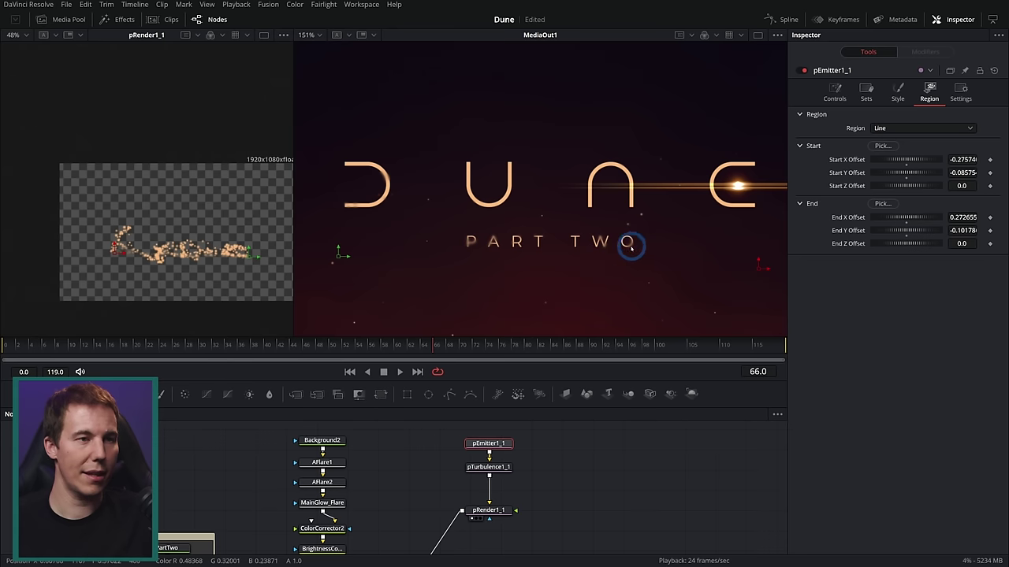
{"action": "left_click_drag", "start_coordinate": [625, 258], "coordinate": [629, 234]}
Play the particle line beside MediaOut1 and examine the masked blur on the PART TWO letters in close-up
{"action": "left_click_drag", "start_coordinate": [552, 481], "coordinate": [542, 430]}
{"action": "scroll", "coordinate": [552, 227], "scroll_direction": "up", "scroll_amount": 4}
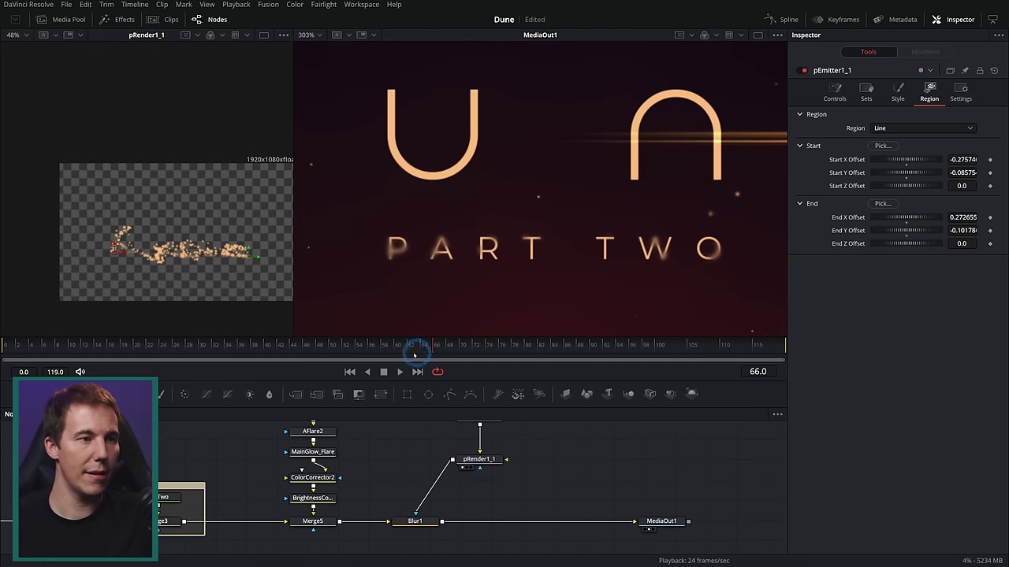
{"action": "left_click_drag", "start_coordinate": [437, 345], "coordinate": [45, 337]}
{"action": "key", "text": "space"}
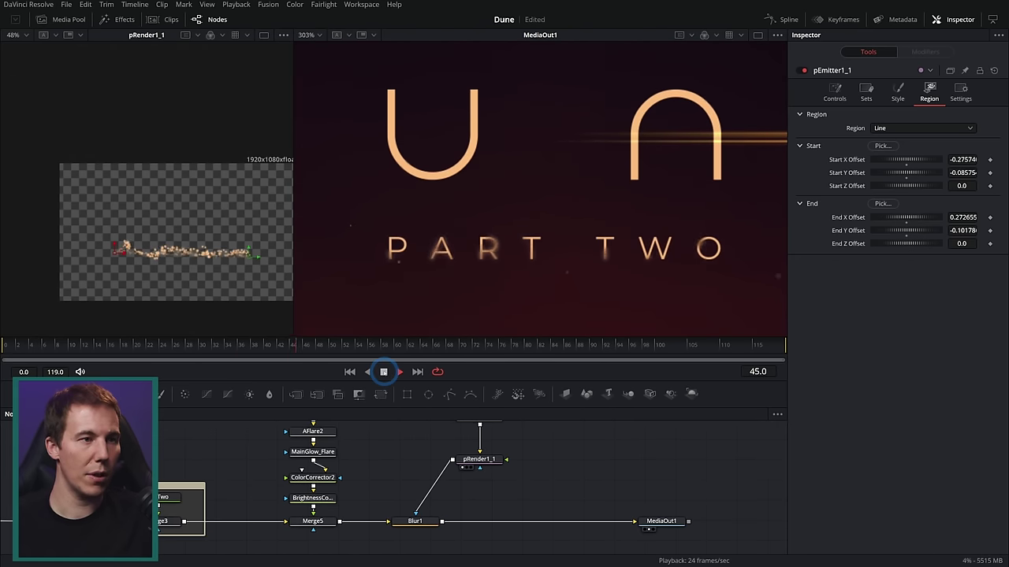
{"action": "scroll", "coordinate": [430, 298], "scroll_direction": "up", "scroll_amount": 2}
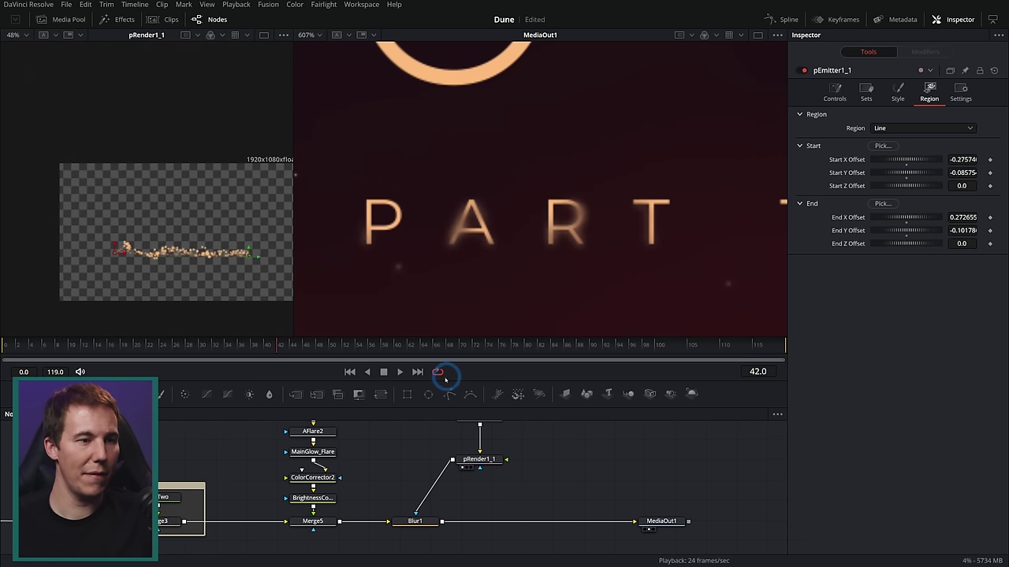
Try a Blur Size of 1.4 on Blur1 and scrub the timeline to judge the softened letters
{"action": "left_click", "coordinate": [418, 521]}
{"action": "left_click_drag", "start_coordinate": [967, 156], "coordinate": [964, 156]}
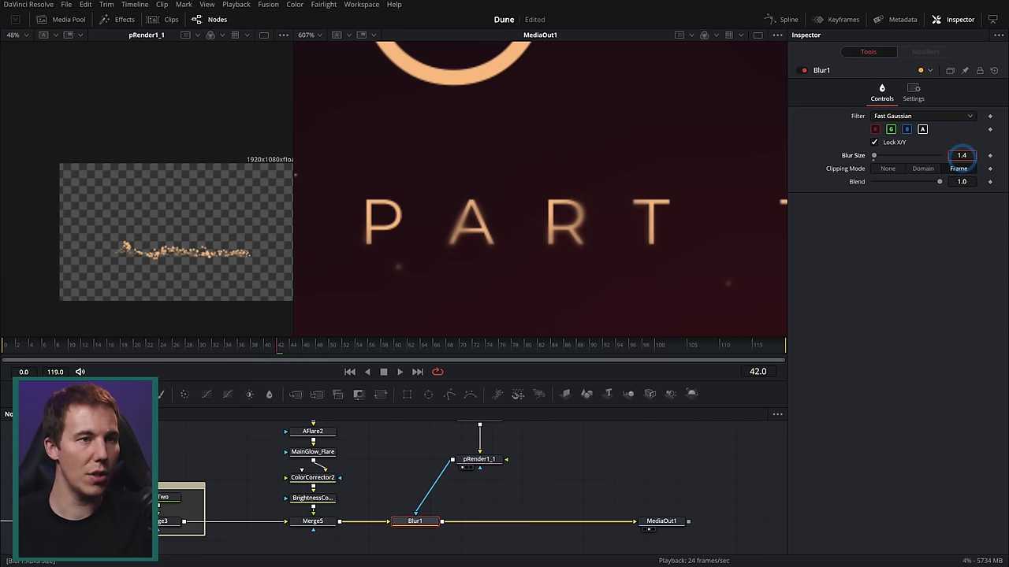
{"action": "left_click_drag", "start_coordinate": [319, 345], "coordinate": [397, 356]}
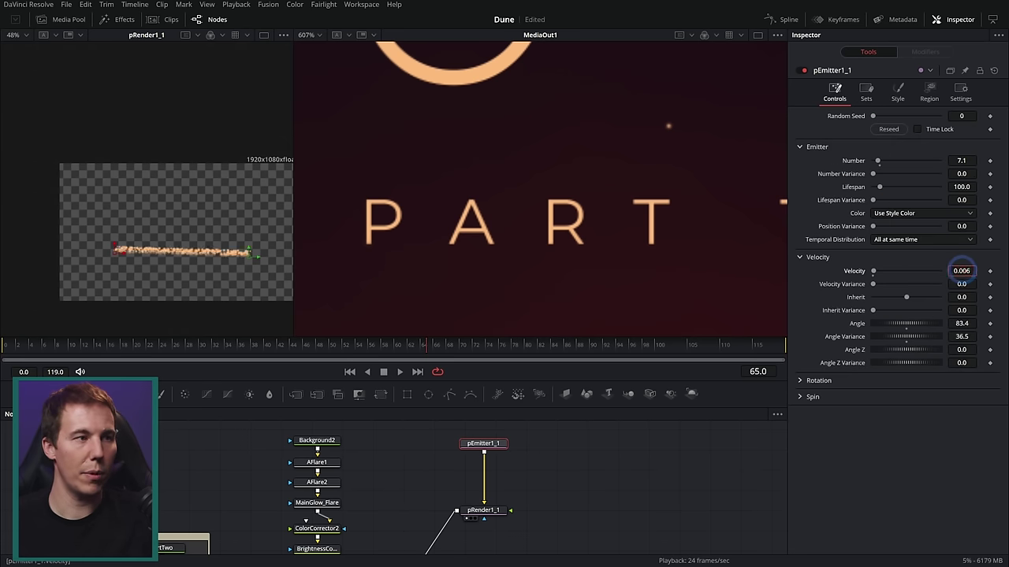
Set pEmitter1_1's Velocity to 0.012 and Temporal Distribution to Randomly distributed, and reduce its particle Number
{"action": "left_click", "coordinate": [962, 270]}
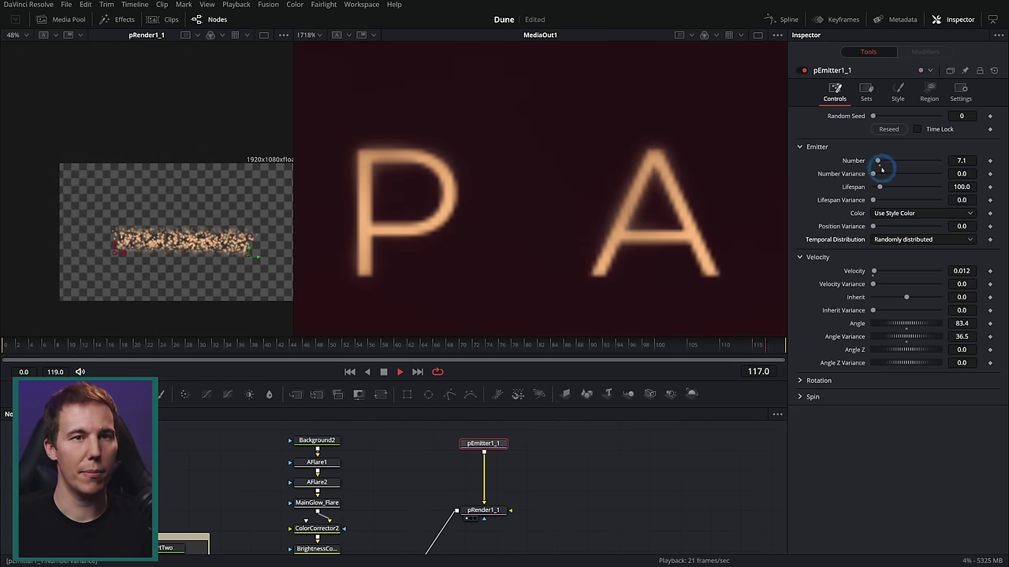
{"action": "left_click_drag", "start_coordinate": [971, 165], "coordinate": [946, 165]}
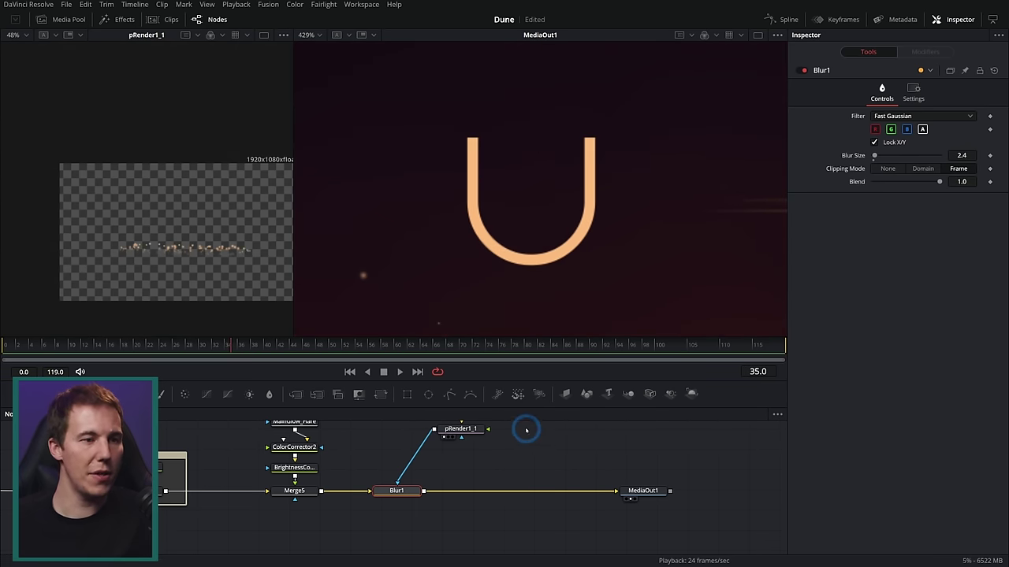
Add a Rectangle mask node below the Text group, connect it to Merge1's mask input and invert it
{"action": "left_click_drag", "start_coordinate": [548, 435], "coordinate": [487, 480]}
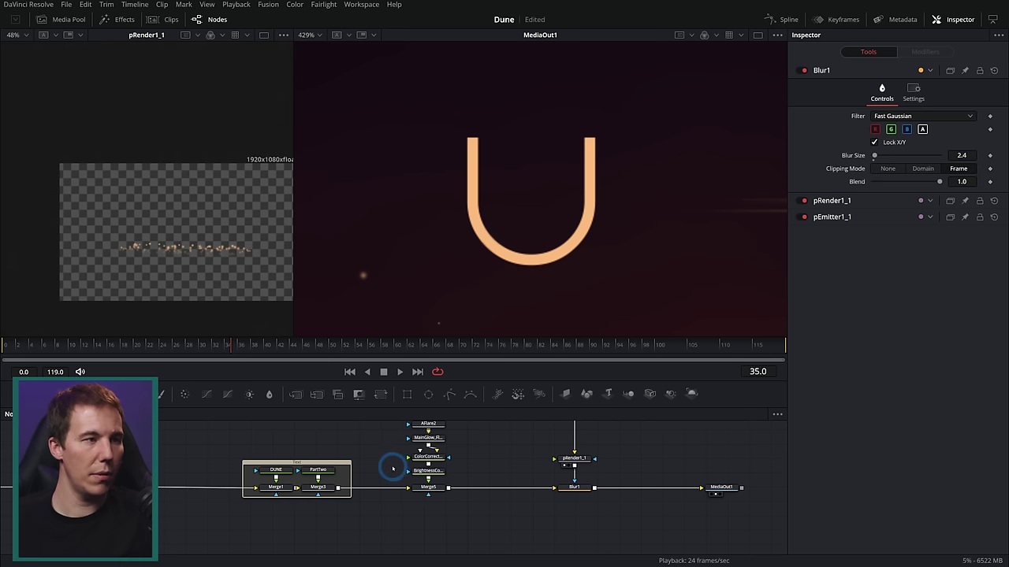
{"action": "scroll", "coordinate": [392, 469], "scroll_direction": "up", "scroll_amount": 5}
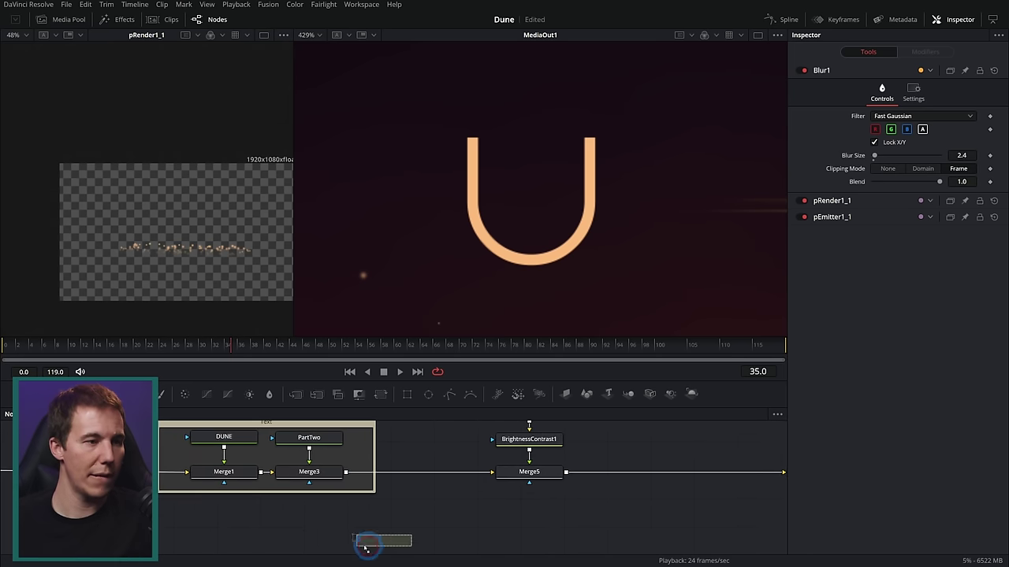
{"action": "left_click_drag", "start_coordinate": [365, 548], "coordinate": [333, 531]}
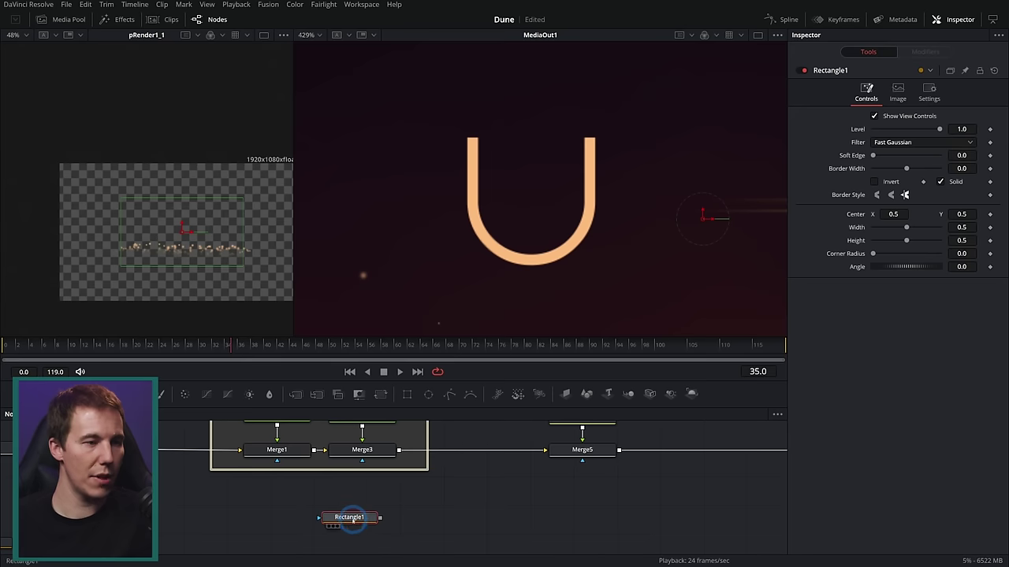
{"action": "left_click_drag", "start_coordinate": [362, 499], "coordinate": [330, 473]}
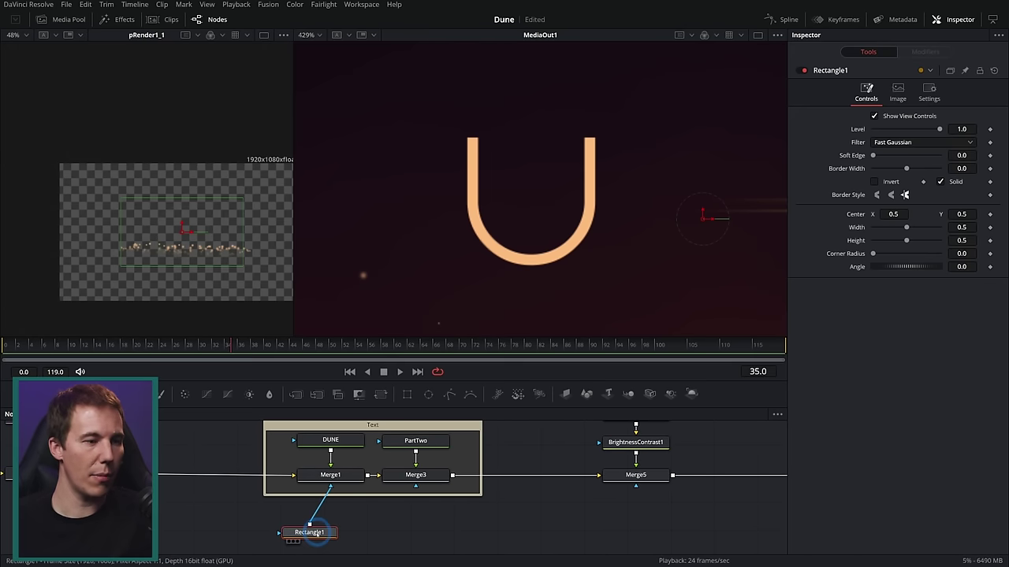
{"action": "left_click_drag", "start_coordinate": [319, 535], "coordinate": [340, 536]}
{"action": "left_click", "coordinate": [874, 182]}
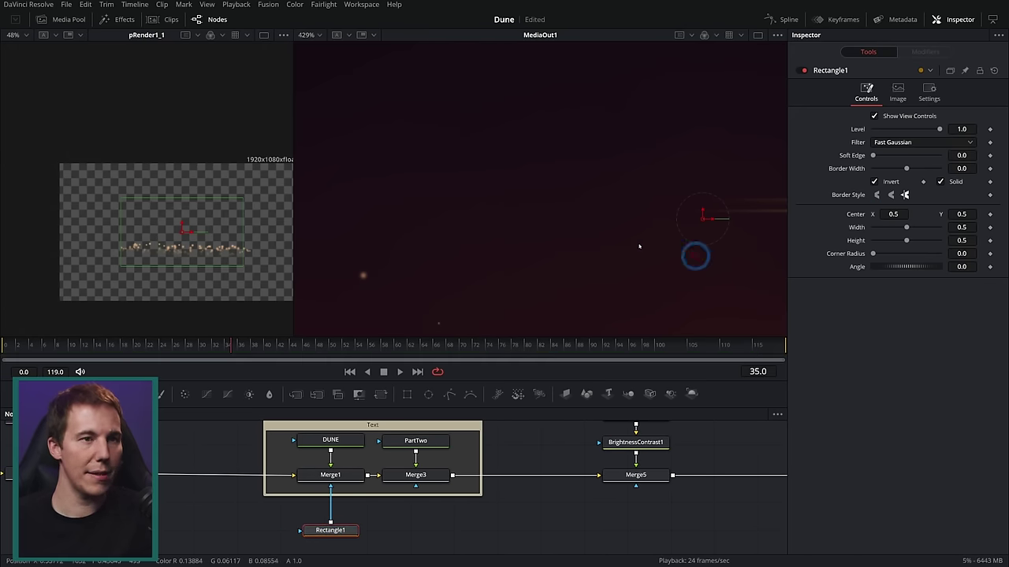
Shrink the rectangle mask to about 0.036 wide and 0.097 high and place it just above the U's left stem
{"action": "scroll", "coordinate": [621, 250], "scroll_direction": "down", "scroll_amount": 4}
{"action": "left_click_drag", "start_coordinate": [776, 164], "coordinate": [562, 194]}
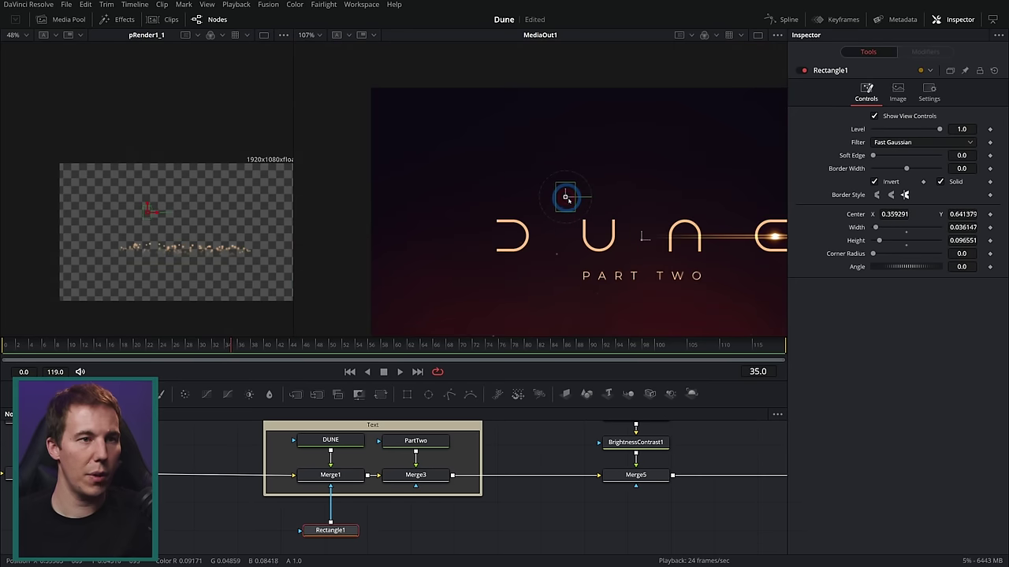
{"action": "scroll", "coordinate": [597, 226], "scroll_direction": "up", "scroll_amount": 5}
{"action": "left_click_drag", "start_coordinate": [520, 128], "coordinate": [535, 144]}
At frame 0, lower the rectangle over the U's left stem tip to Center Y 0.592234 and keyframe its Center
{"action": "left_click_drag", "start_coordinate": [209, 355], "coordinate": [24, 347]}
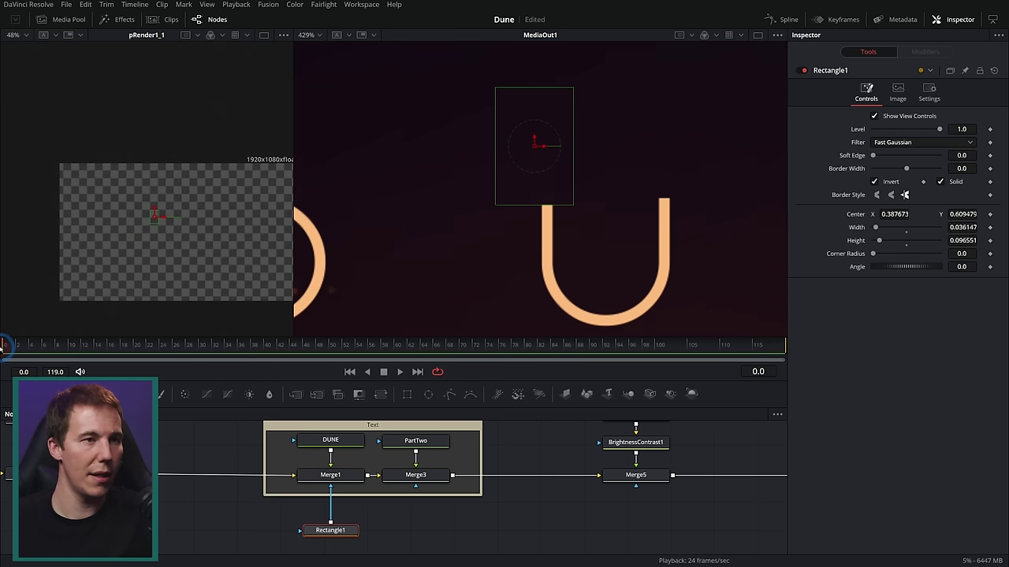
{"action": "left_click_drag", "start_coordinate": [535, 150], "coordinate": [536, 167]}
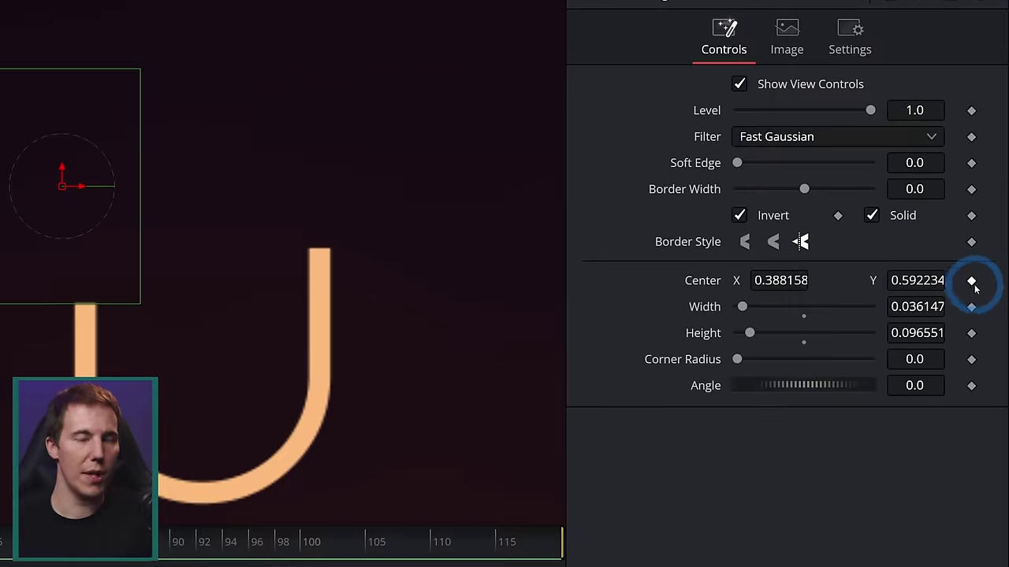
{"action": "left_click", "coordinate": [989, 214]}
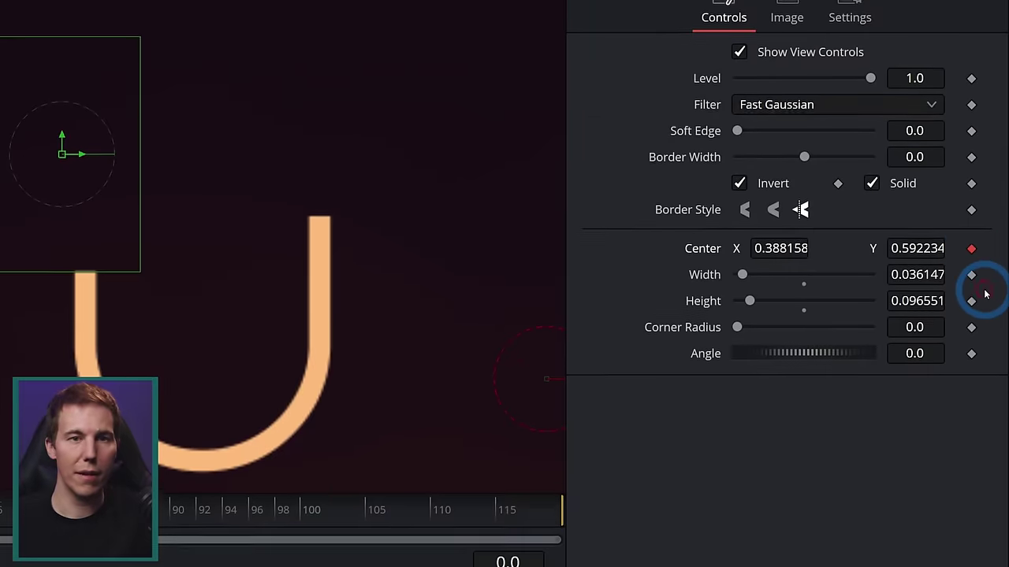
{"action": "left_click", "coordinate": [645, 394]}
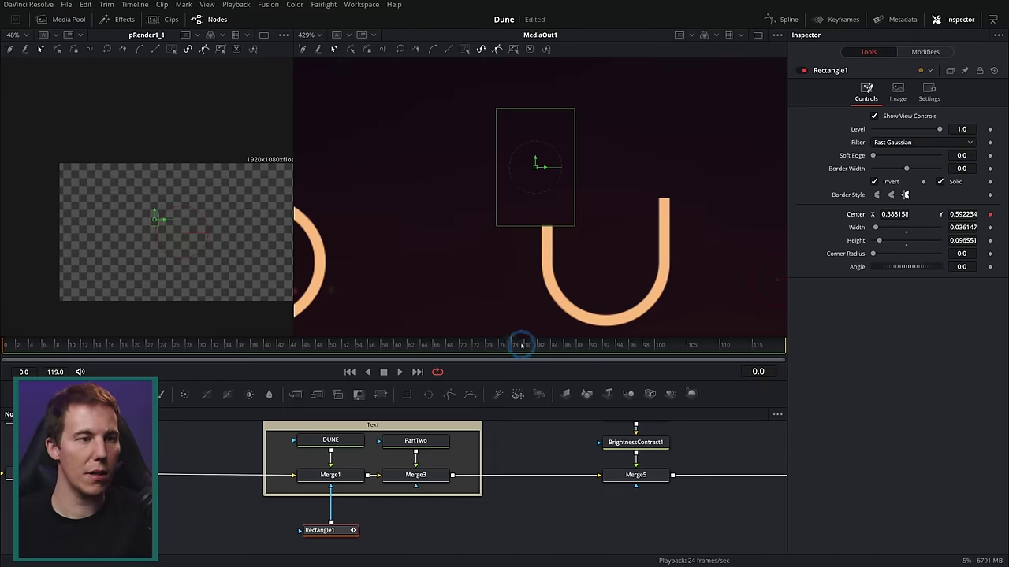
On the last frame, raise the rectangle clear of the U's left stem and play the reveal from frame 0
{"action": "left_click_drag", "start_coordinate": [521, 344], "coordinate": [833, 344]}
{"action": "left_click", "coordinate": [604, 181]}
{"action": "left_click_drag", "start_coordinate": [535, 157], "coordinate": [536, 130]}
{"action": "left_click_drag", "start_coordinate": [612, 344], "coordinate": [1, 344]}
{"action": "left_click", "coordinate": [390, 371]}
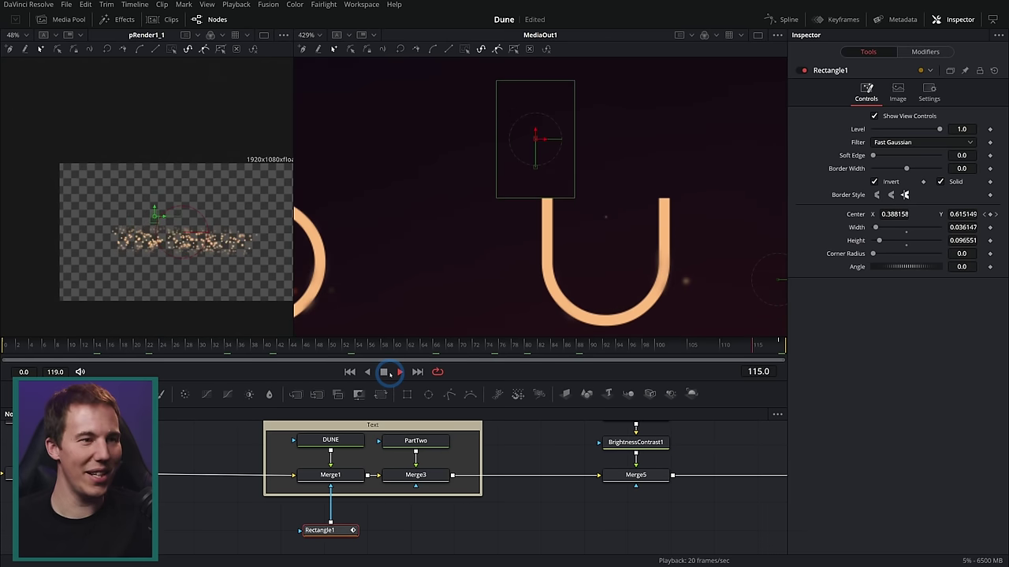
{"action": "left_click", "coordinate": [389, 374]}
{"action": "left_click", "coordinate": [499, 478]}
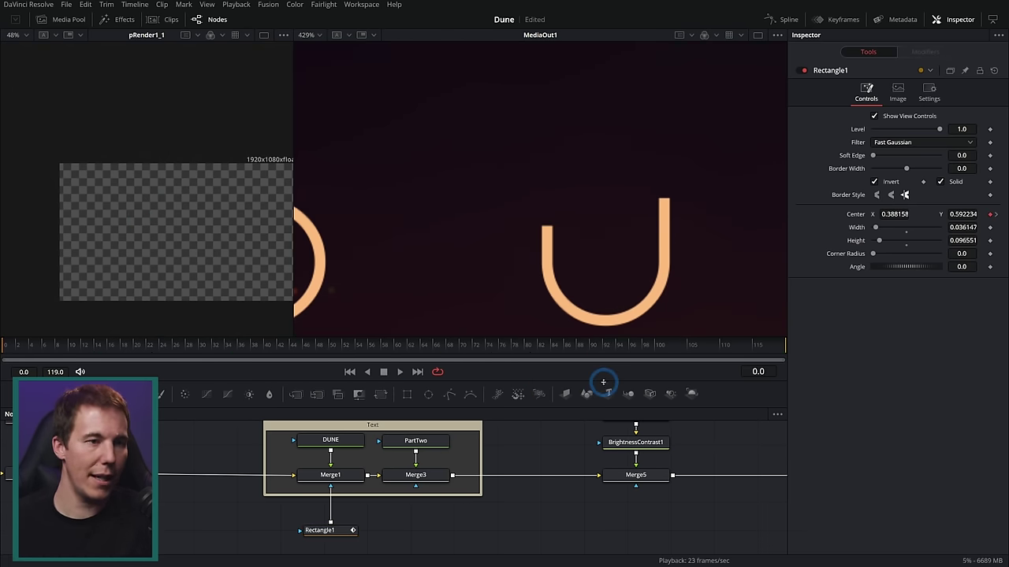
Duplicate pEmitter1_1 and pRender1_1 left of the Text group and merge the copies in between Merge6 and Merge1
{"action": "left_click_drag", "start_coordinate": [604, 382], "coordinate": [603, 308]}
{"action": "left_click_drag", "start_coordinate": [625, 410], "coordinate": [470, 500]}
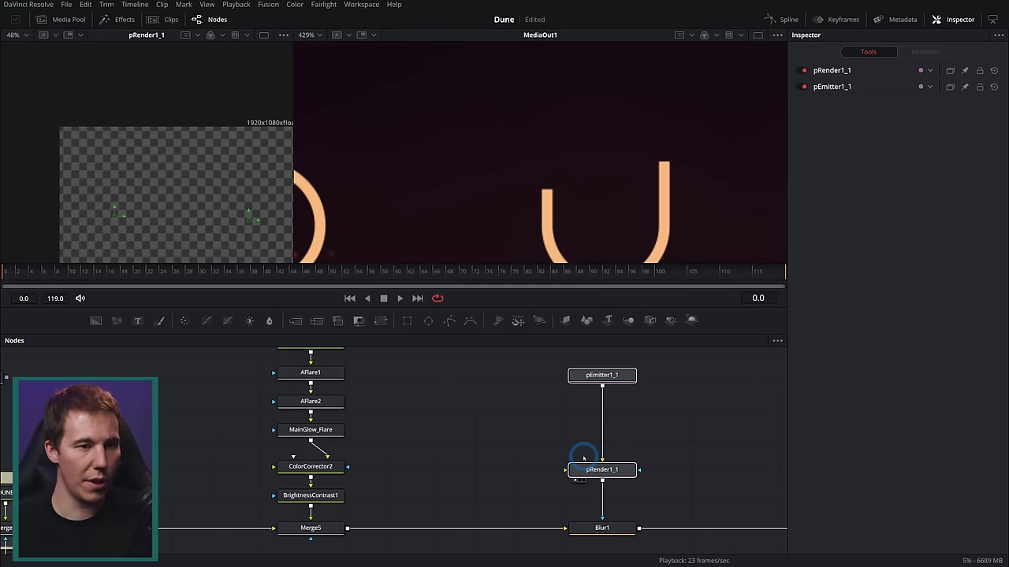
{"action": "scroll", "coordinate": [575, 465], "scroll_direction": "left", "scroll_amount": 10}
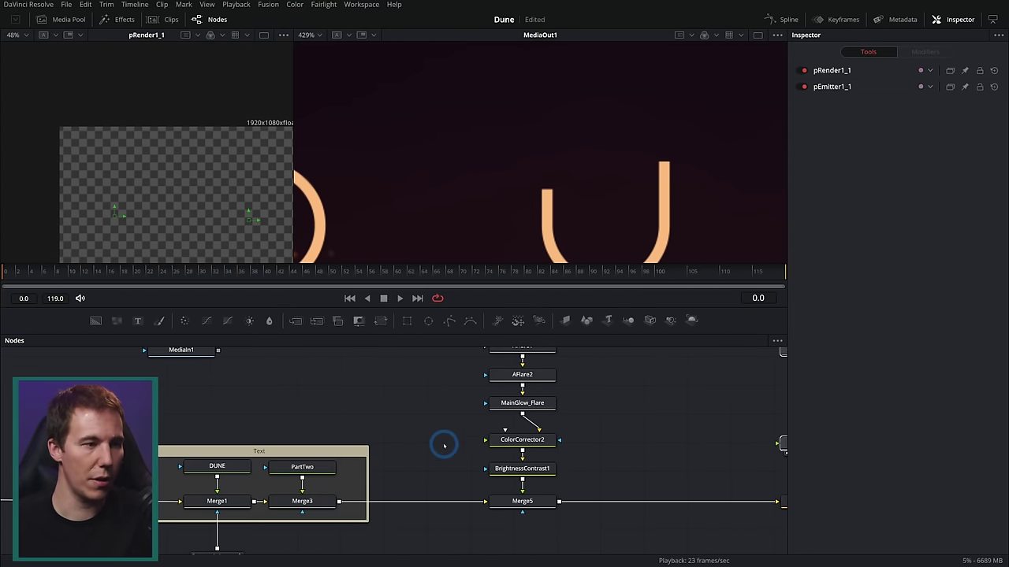
{"action": "key", "text": "ctrl+v"}
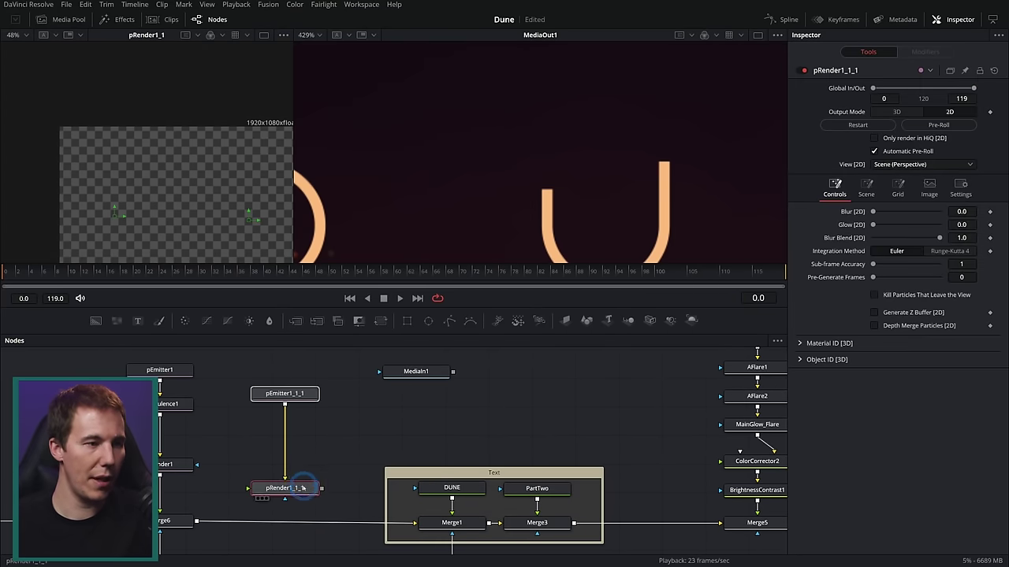
{"action": "left_click_drag", "start_coordinate": [304, 488], "coordinate": [329, 480]}
{"action": "left_click_drag", "start_coordinate": [383, 453], "coordinate": [329, 498]}
{"action": "left_click", "coordinate": [346, 409]}
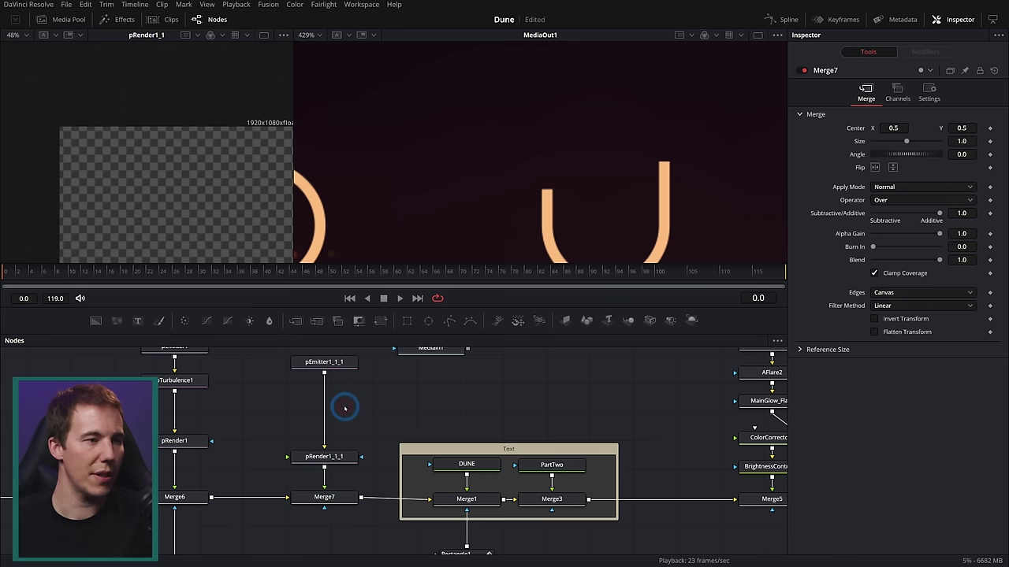
Set pEmitter1_1_1's region to a Sphere of size 0.004 placed on the U's left stem tip, and play it
{"action": "left_click", "coordinate": [338, 362]}
{"action": "scroll", "coordinate": [339, 363], "scroll_direction": "up", "scroll_amount": 1}
{"action": "left_click", "coordinate": [933, 103]}
{"action": "left_click", "coordinate": [880, 128]}
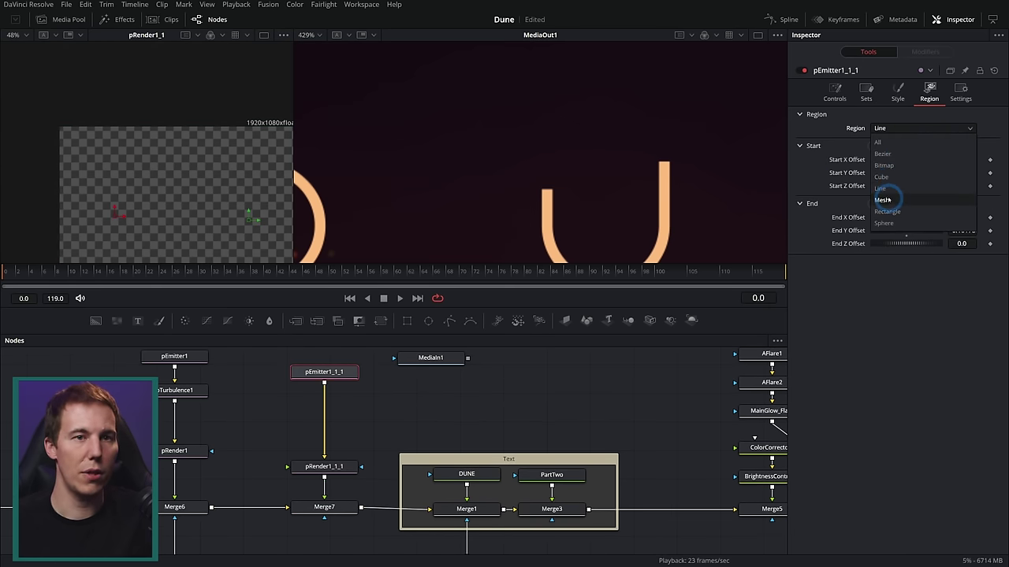
{"action": "left_click", "coordinate": [883, 223]}
{"action": "left_click_drag", "start_coordinate": [777, 242], "coordinate": [547, 195]}
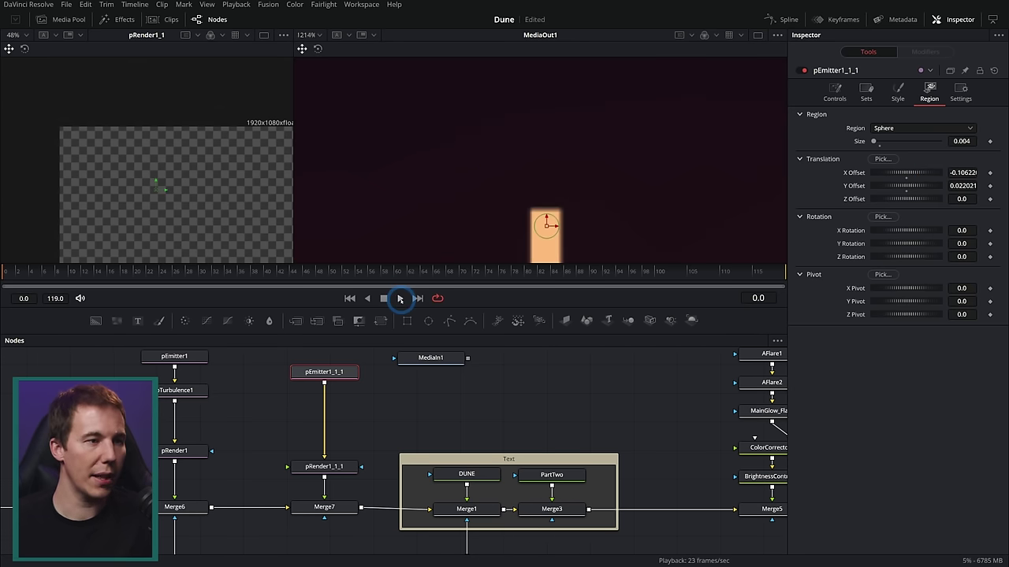
{"action": "left_click", "coordinate": [400, 298]}
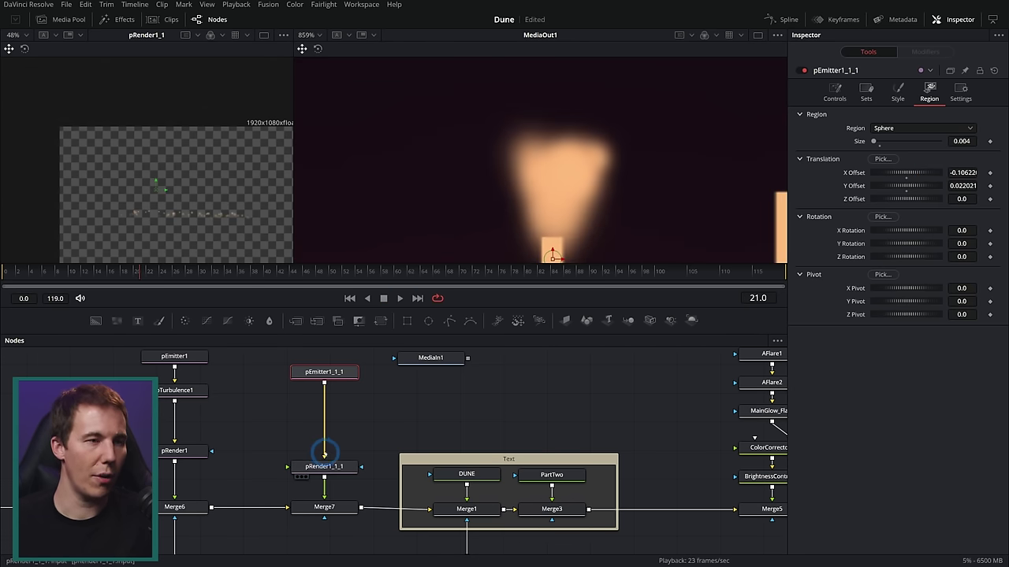
Look through pEmitter1_1_1's particle styles and examine the particles above the U in the Dune: Part Two trailer on YouTube
{"action": "left_click", "coordinate": [898, 92]}
{"action": "left_click", "coordinate": [896, 127]}
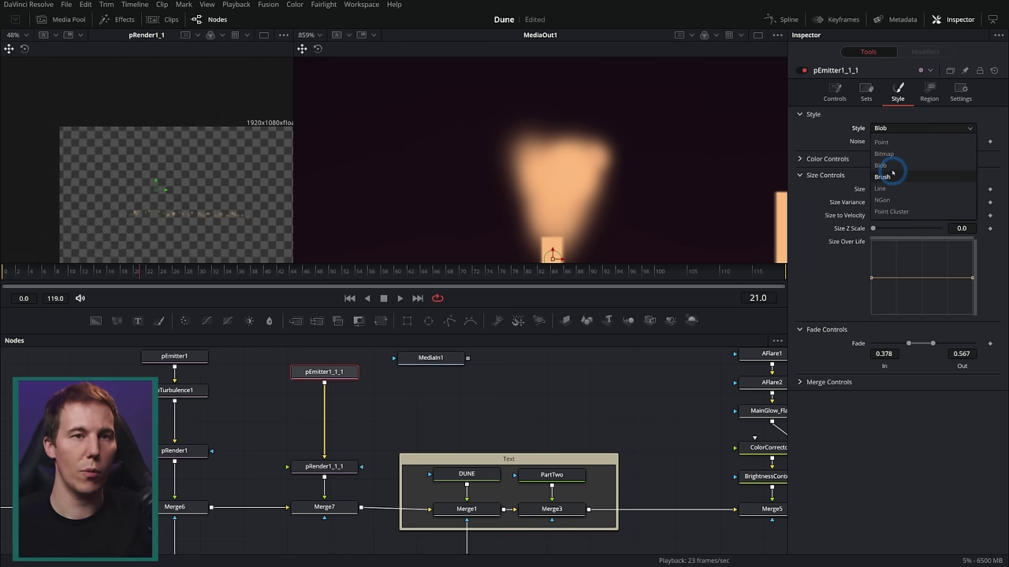
{"action": "key", "text": "alt+Tab"}
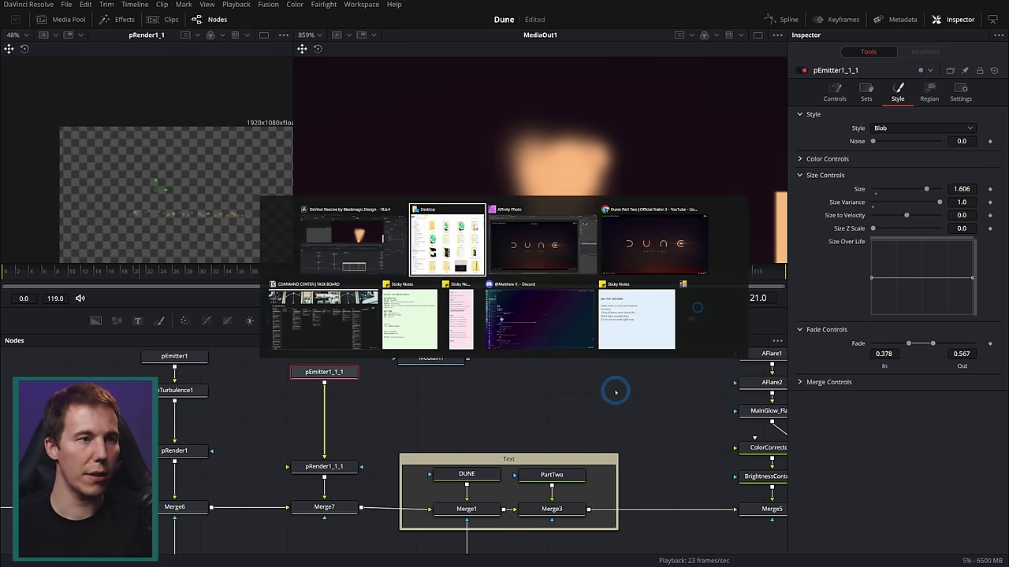
{"action": "key", "text": "alt+Tab"}
{"action": "key", "text": "alt+Tab"}
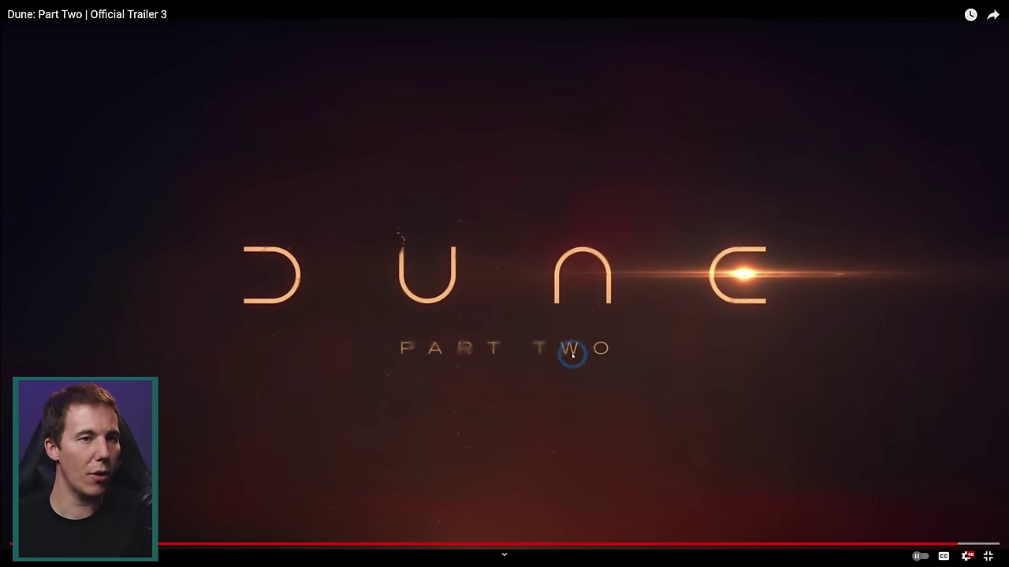
{"action": "key", "text": "alt+Tab"}
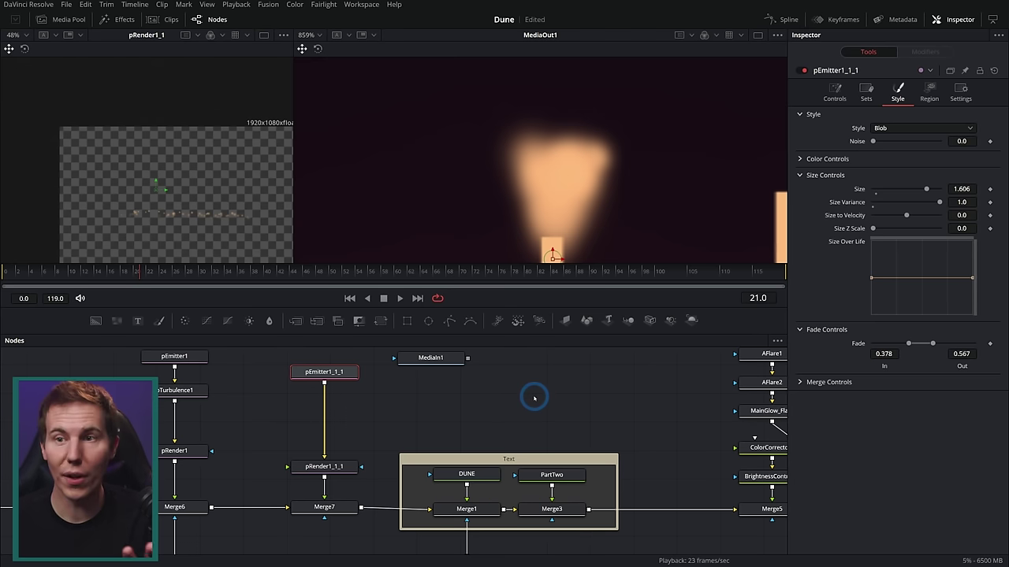
Make room above pEmitter1_1_1, add a new Background node there and view it in the first viewer
{"action": "left_click_drag", "start_coordinate": [471, 394], "coordinate": [489, 422]}
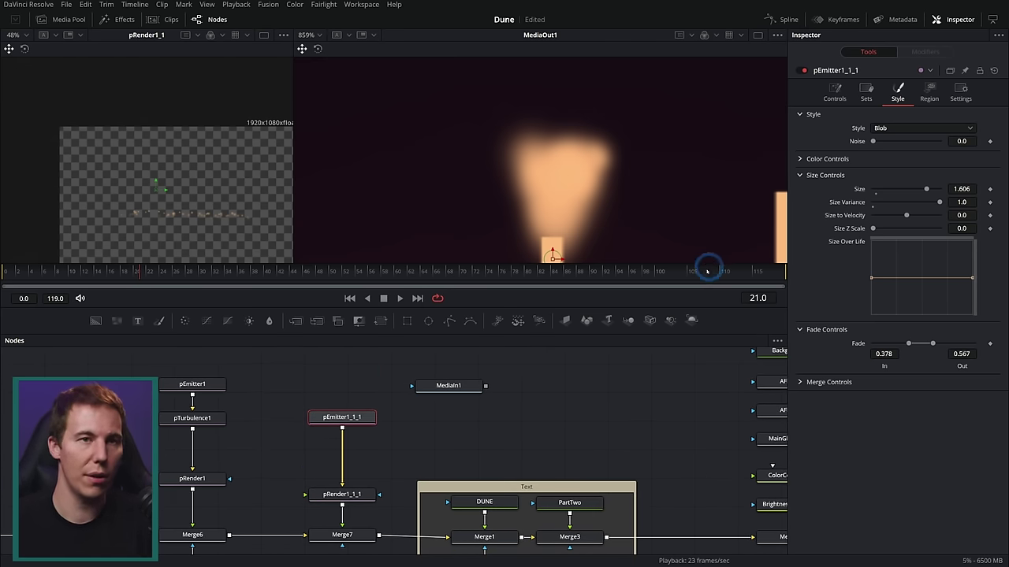
{"action": "left_click", "coordinate": [908, 128]}
{"action": "left_click", "coordinate": [908, 126]}
{"action": "left_click_drag", "start_coordinate": [352, 393], "coordinate": [386, 475]}
{"action": "left_click_drag", "start_coordinate": [95, 321], "coordinate": [351, 409]}
{"action": "key", "text": "1"}
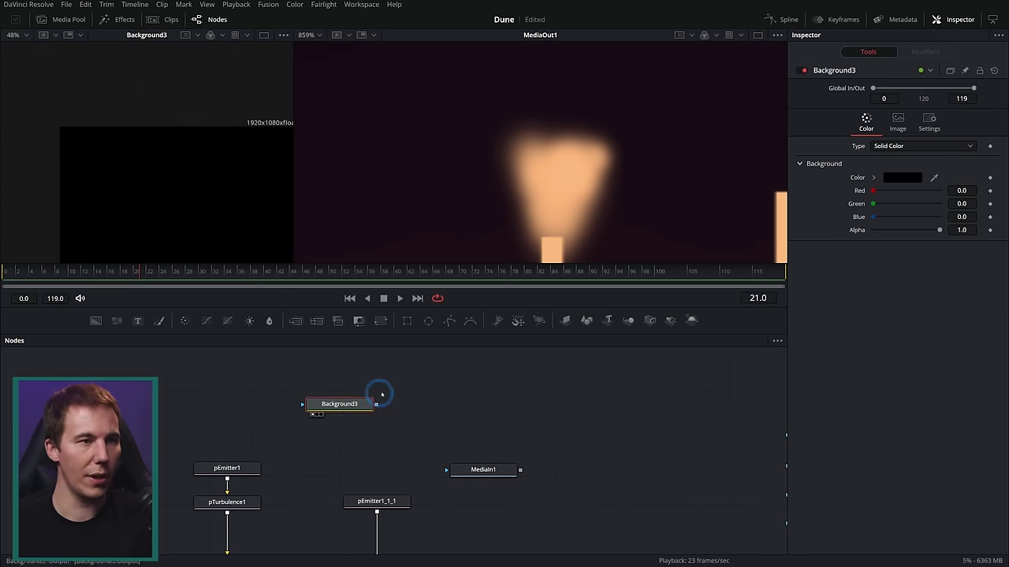
Sample the U stem's orange as Background3's color and show its image size settings
{"action": "left_click_drag", "start_coordinate": [934, 178], "coordinate": [778, 210]}
{"action": "left_click", "coordinate": [897, 119]}
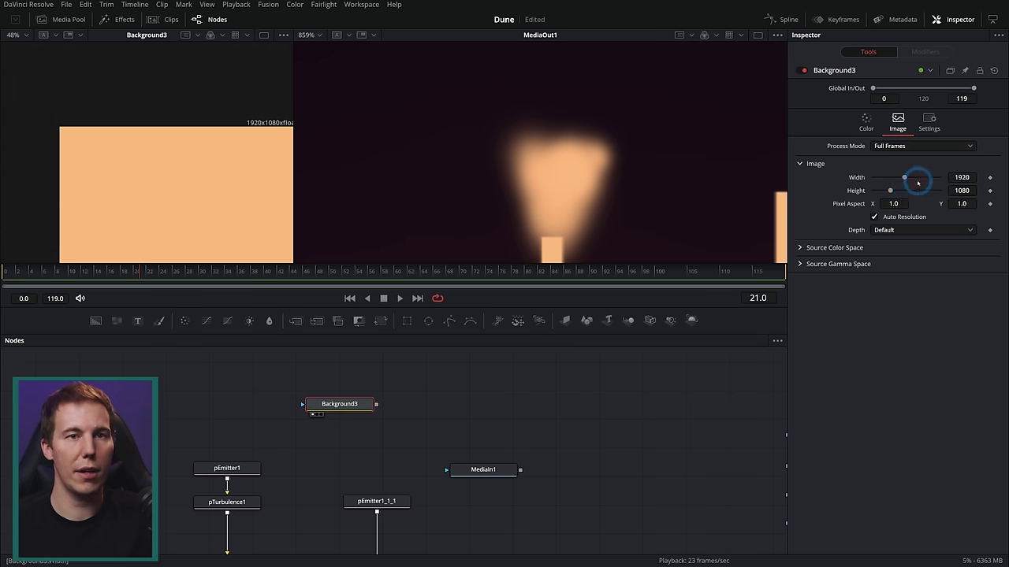
Try to set Background3's height to 100 with Auto Resolution left on
{"action": "left_click", "coordinate": [963, 177]}
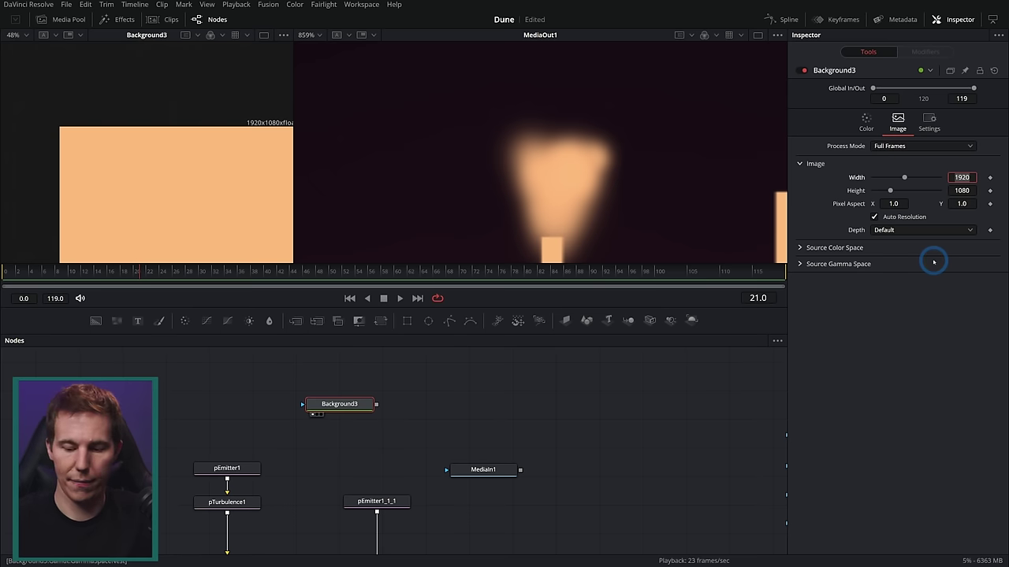
{"action": "key", "text": "Tab"}
{"action": "type", "text": "100"}
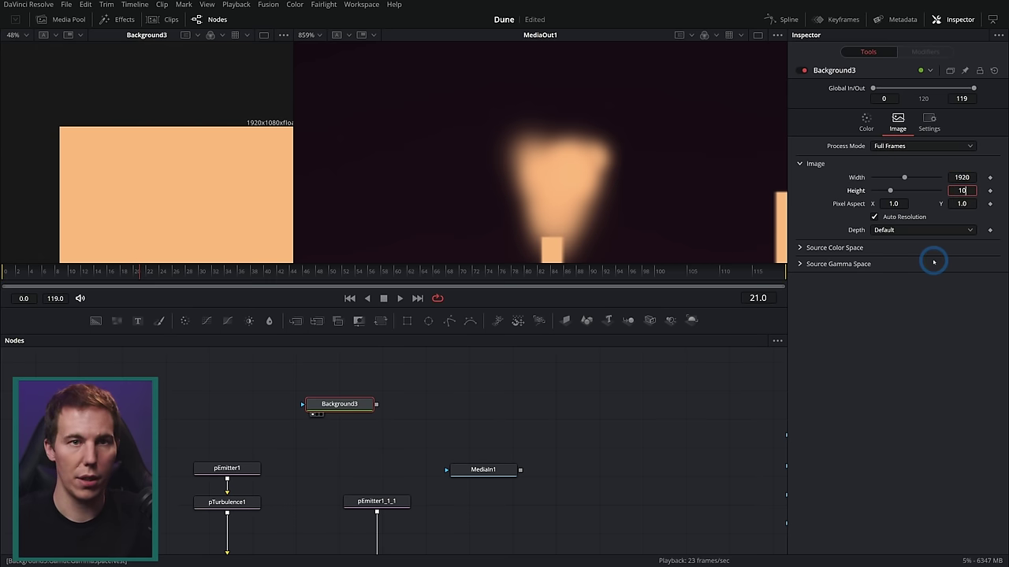
{"action": "key", "text": "Tab"}
{"action": "left_click", "coordinate": [339, 404]}
{"action": "key", "text": "1"}
{"action": "key", "text": "1"}
Turn off Auto Resolution for Background3 and set its width and height to 100
{"action": "left_click", "coordinate": [873, 216]}
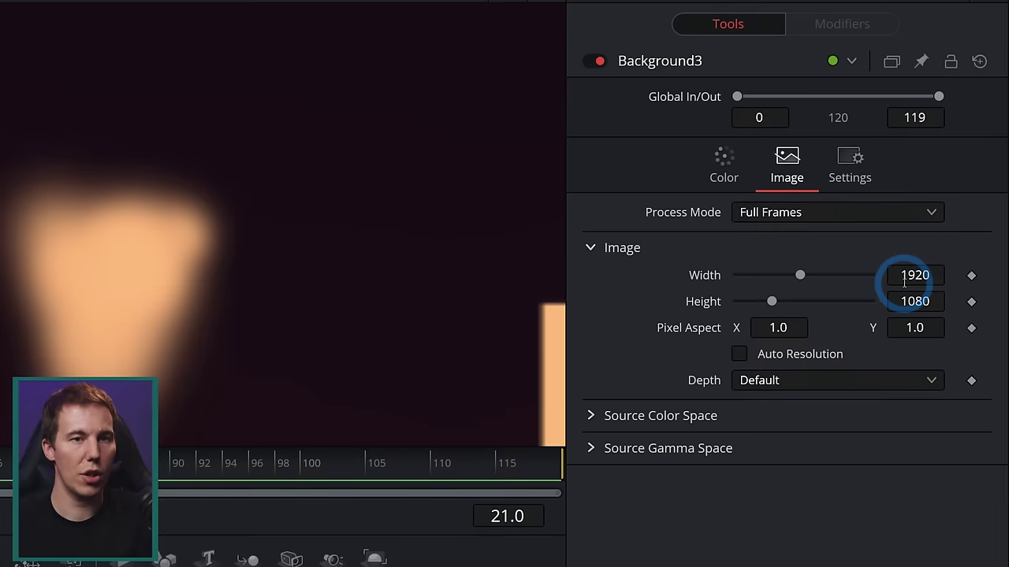
{"action": "left_click", "coordinate": [904, 280]}
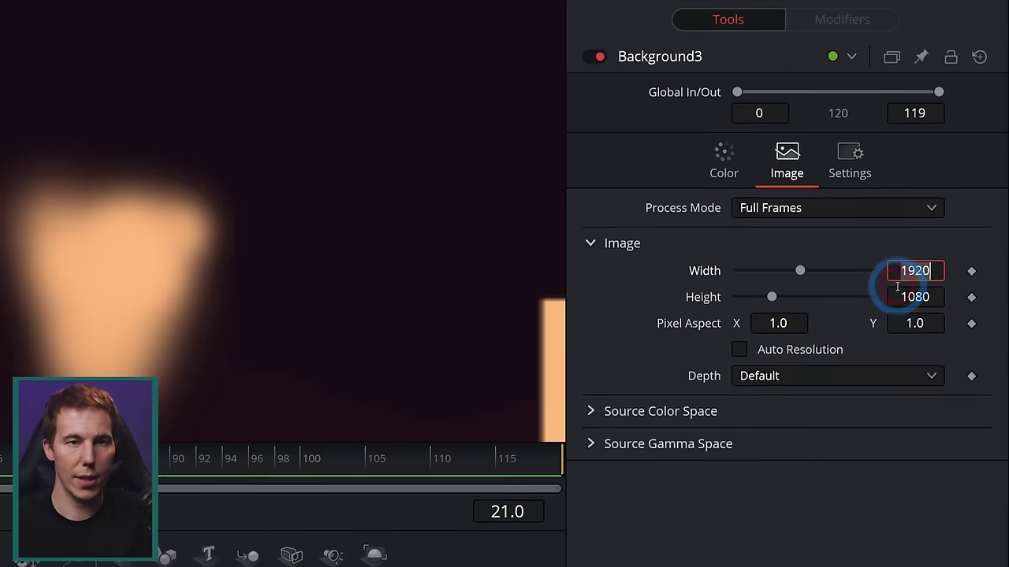
{"action": "type", "text": "100"}
{"action": "key", "text": "Tab"}
{"action": "type", "text": "100"}
{"action": "key", "text": "Tab"}
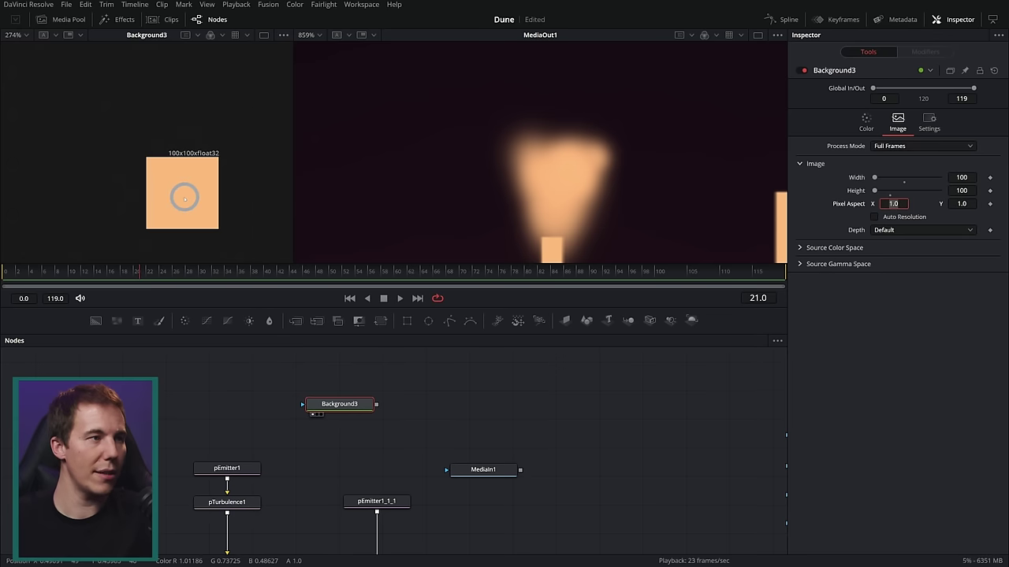
{"action": "scroll", "coordinate": [185, 197], "scroll_direction": "up", "scroll_amount": 1}
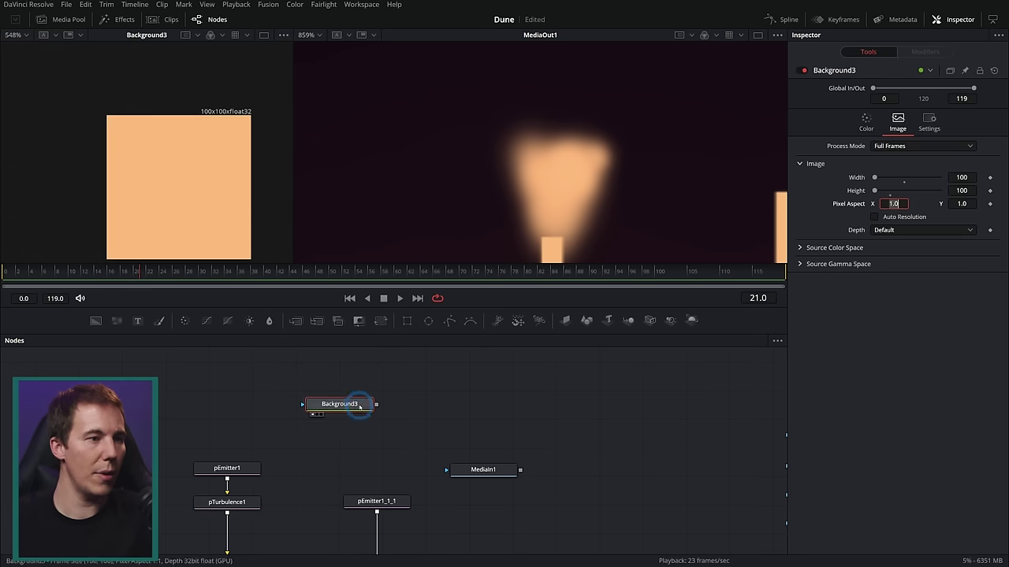
Mask Background3 with a new Polygon node, draw an irregular petal shape, and align the mask node above Background3
{"action": "left_click", "coordinate": [449, 320]}
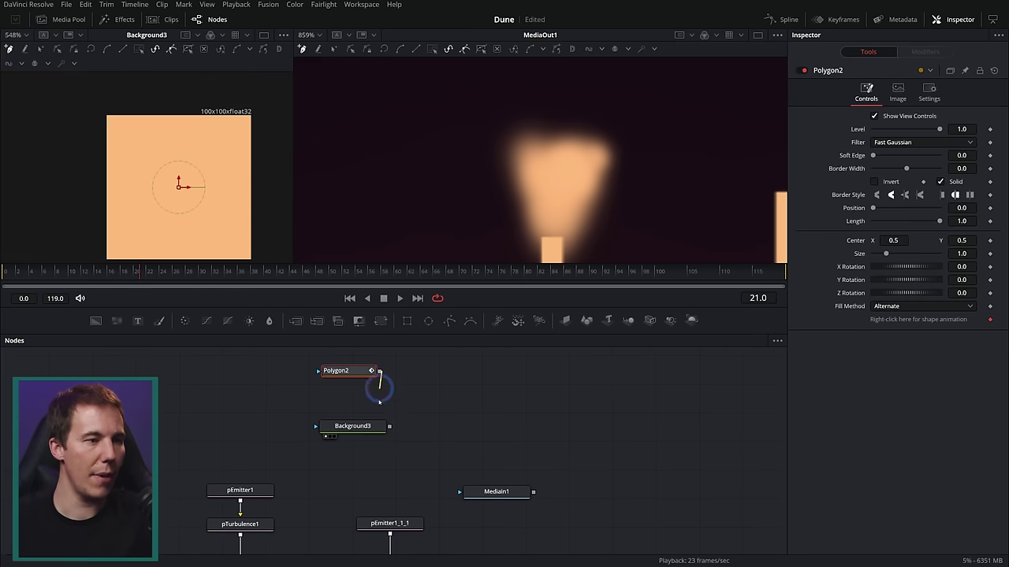
{"action": "left_click_drag", "start_coordinate": [379, 373], "coordinate": [361, 419]}
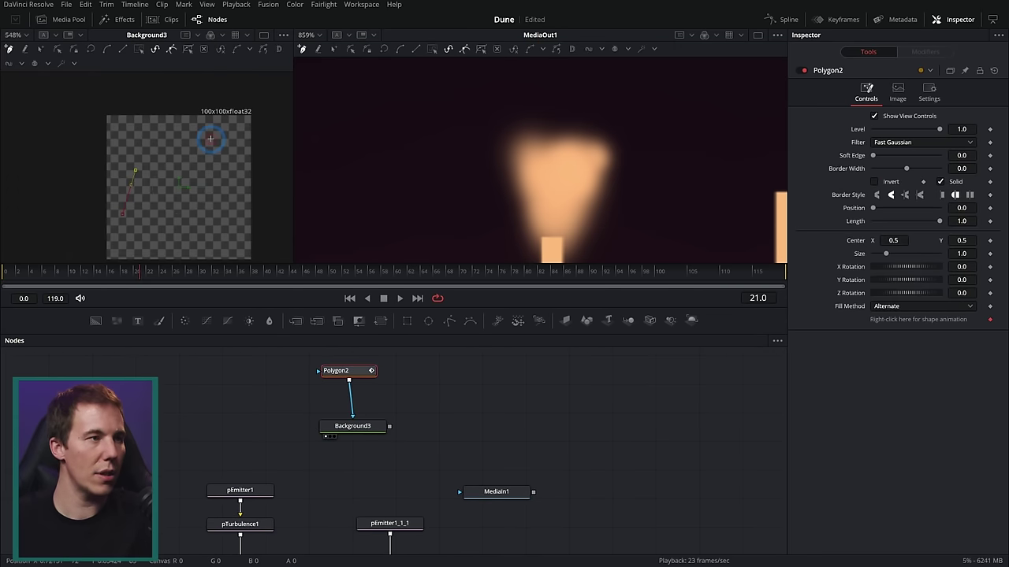
{"action": "left_click", "coordinate": [142, 223]}
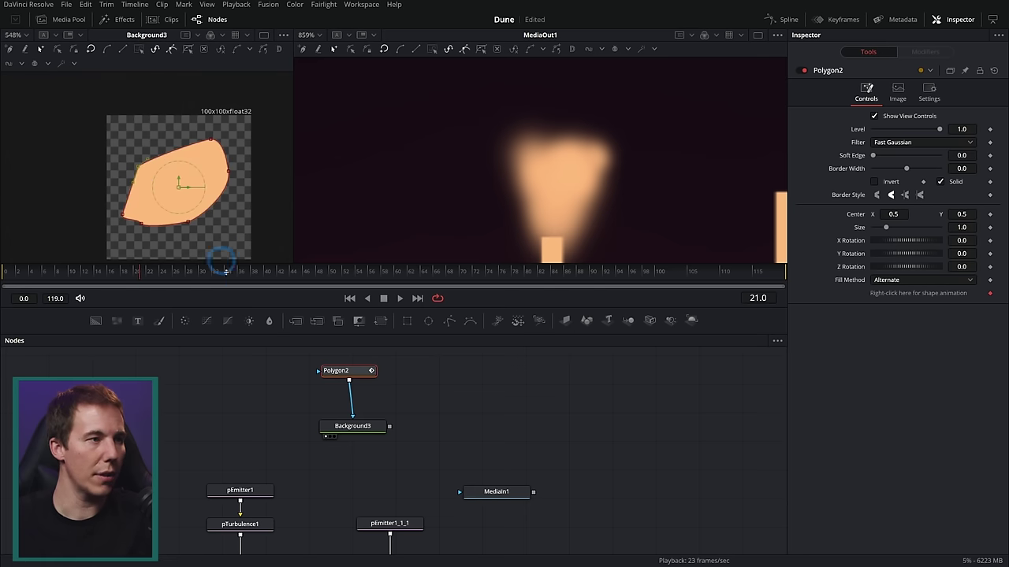
{"action": "left_click_drag", "start_coordinate": [373, 368], "coordinate": [377, 386]}
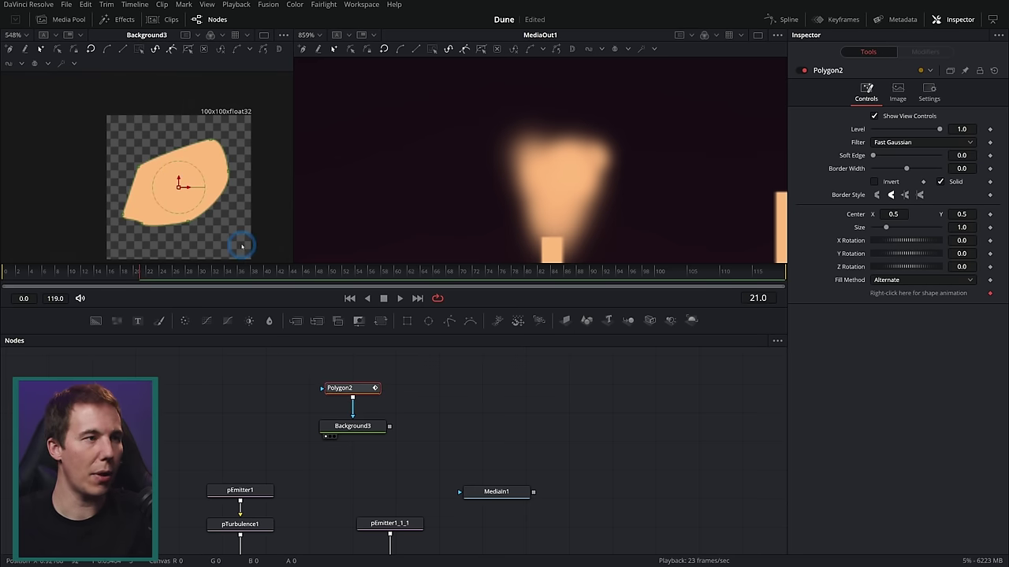
Enlarge the petal polygon slightly and reposition its center to about X 0.51, Y 0.48 so it fills the square
{"action": "key", "text": "ctrl+a"}
{"action": "key", "text": "s"}
{"action": "left_click_drag", "start_coordinate": [184, 197], "coordinate": [183, 198]}
{"action": "left_click_drag", "start_coordinate": [244, 206], "coordinate": [243, 191]}
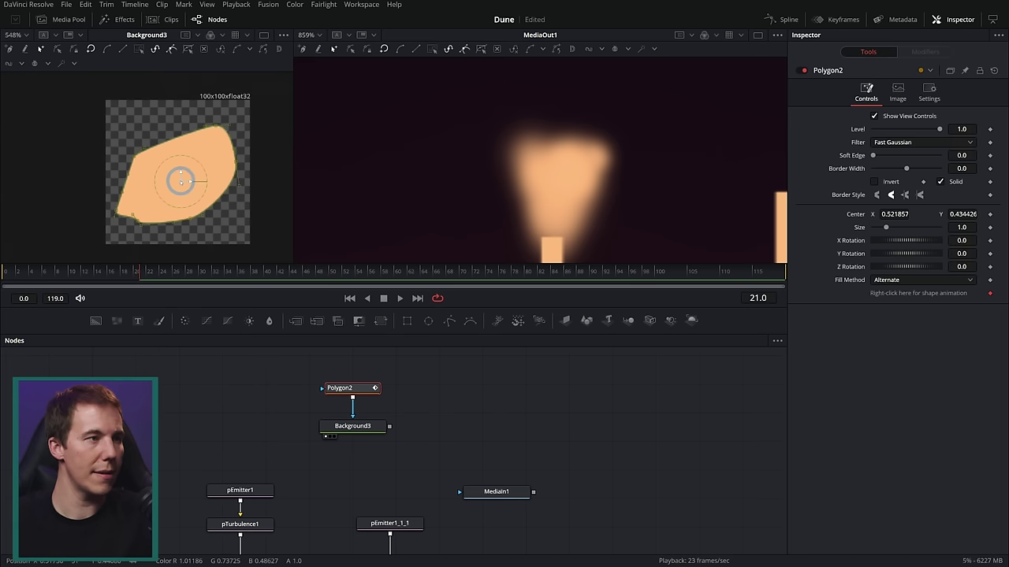
{"action": "left_click_drag", "start_coordinate": [181, 181], "coordinate": [179, 175]}
Group Polygon2 and Background3 as Flower_Petal
{"action": "left_click_drag", "start_coordinate": [422, 451], "coordinate": [346, 391]}
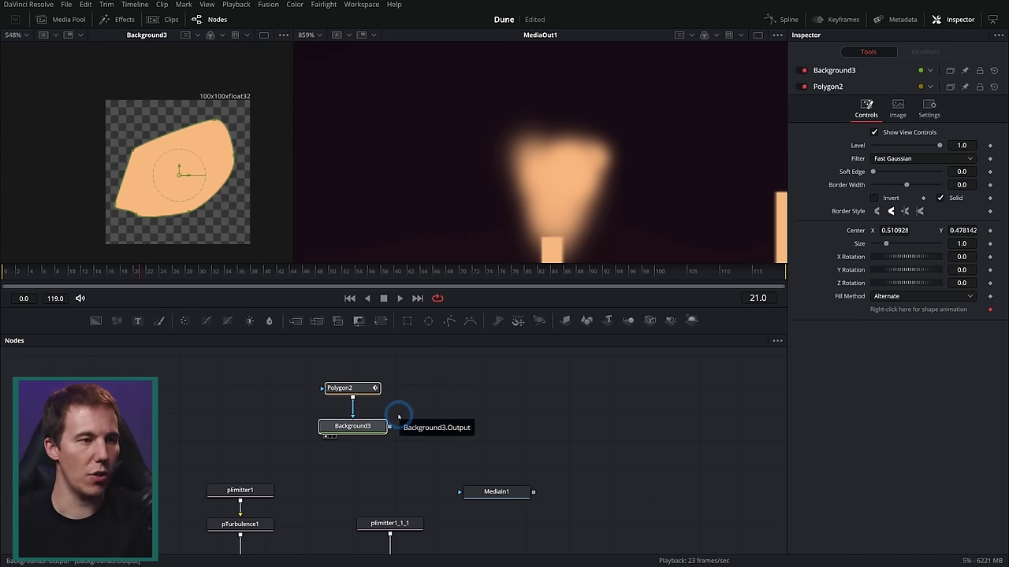
{"action": "key", "text": "ctrl+g"}
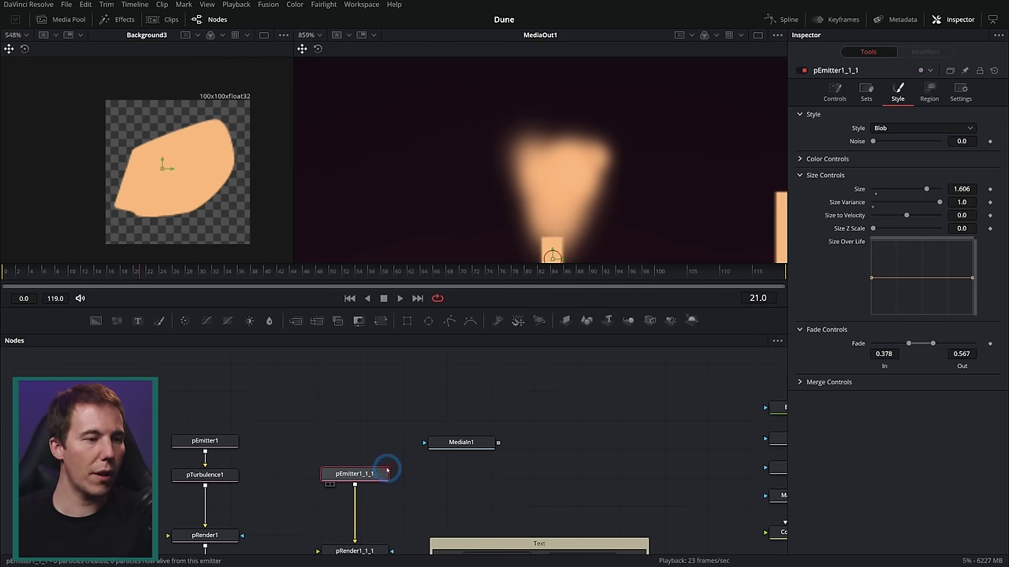
Change pEmitter1_1_1's particle style to Bitmap, feed Flower_Petal into it, and place the group directly above the emitter
{"action": "scroll", "coordinate": [383, 465], "scroll_direction": "down", "scroll_amount": 3}
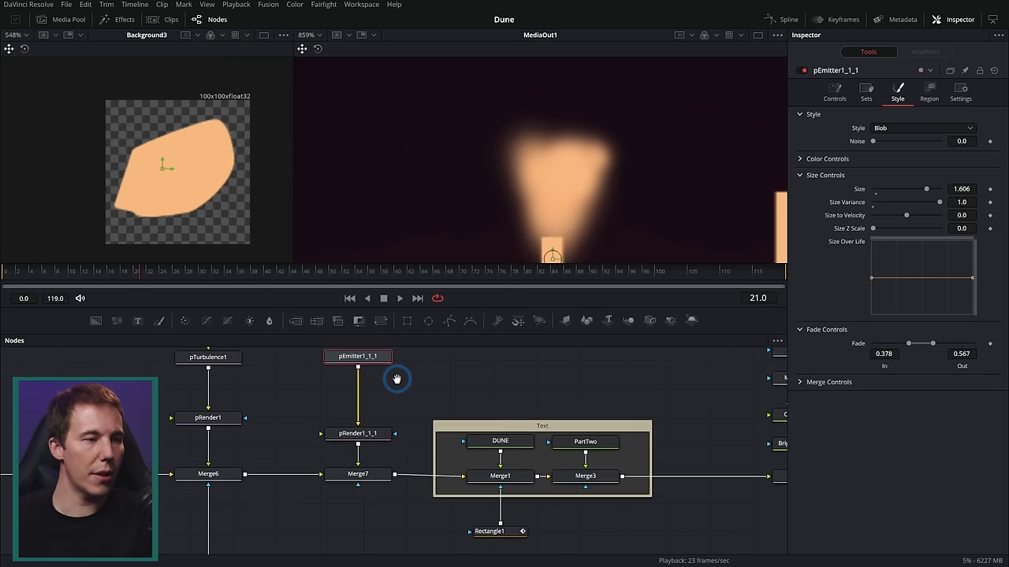
{"action": "scroll", "coordinate": [397, 378], "scroll_direction": "up", "scroll_amount": 2}
{"action": "left_click", "coordinate": [886, 129]}
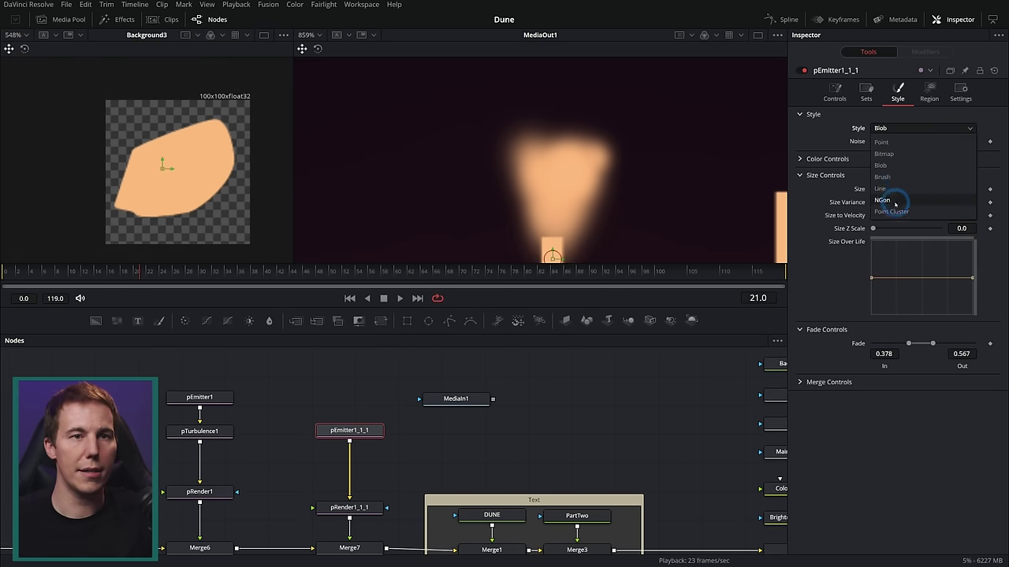
{"action": "left_click", "coordinate": [884, 153]}
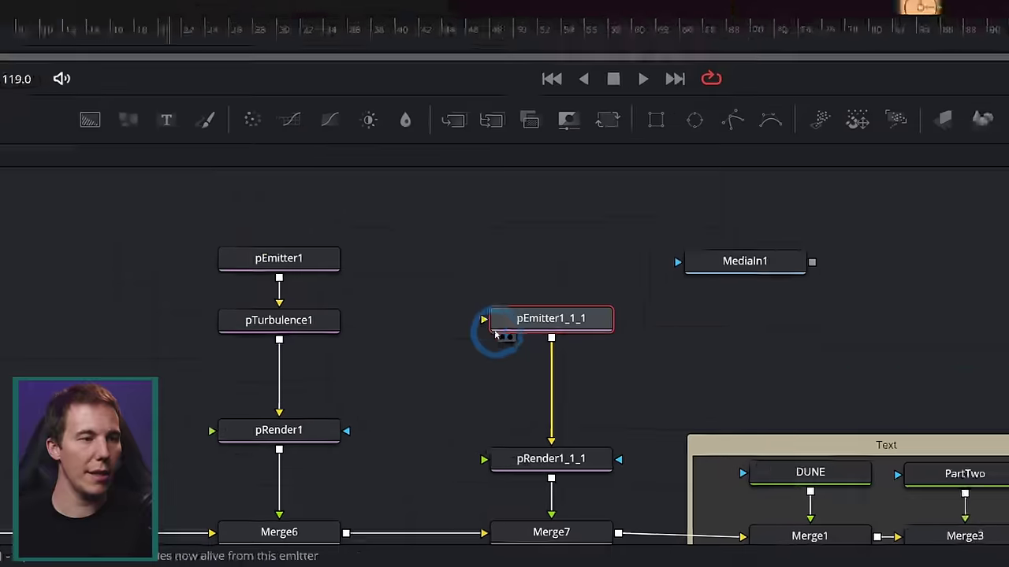
{"action": "left_click_drag", "start_coordinate": [504, 251], "coordinate": [502, 387]}
{"action": "left_click_drag", "start_coordinate": [507, 276], "coordinate": [444, 548]}
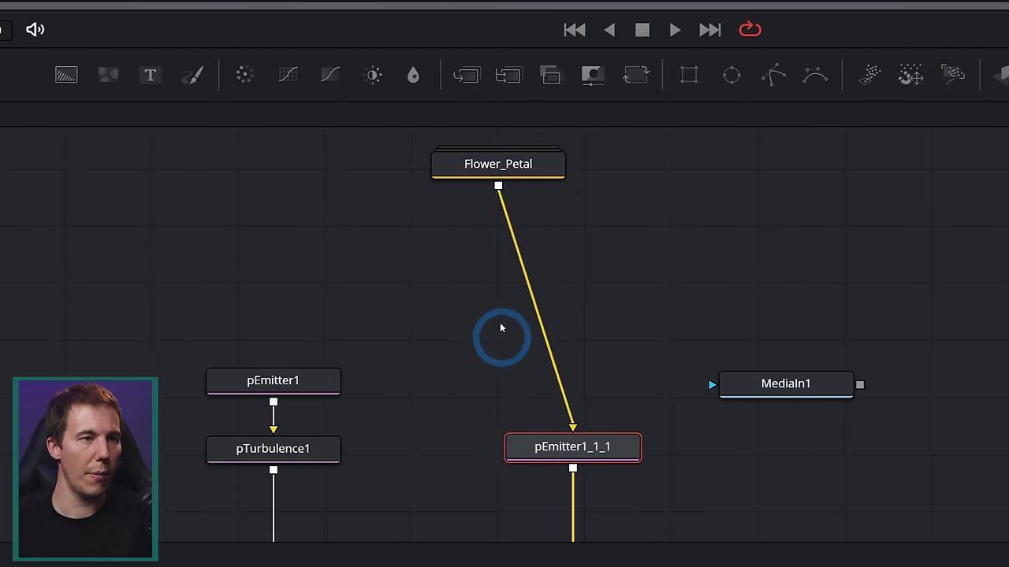
{"action": "left_click_drag", "start_coordinate": [515, 181], "coordinate": [604, 368]}
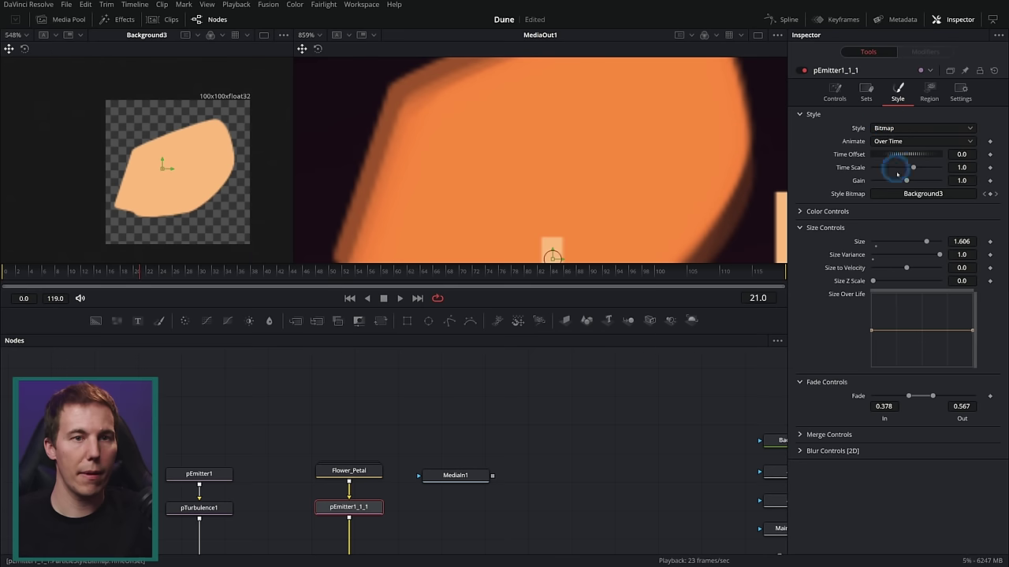
Set pEmitter1_1_1's particle Size to about 0.11 and its Size Variance to 0
{"action": "left_click", "coordinate": [962, 242]}
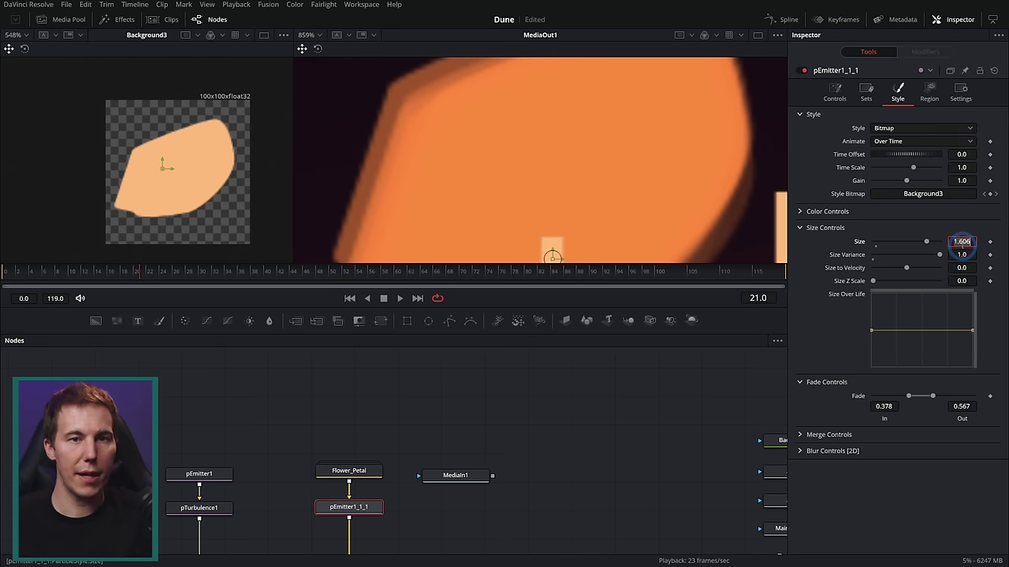
{"action": "type", "text": "0.1"}
{"action": "key", "text": "Tab"}
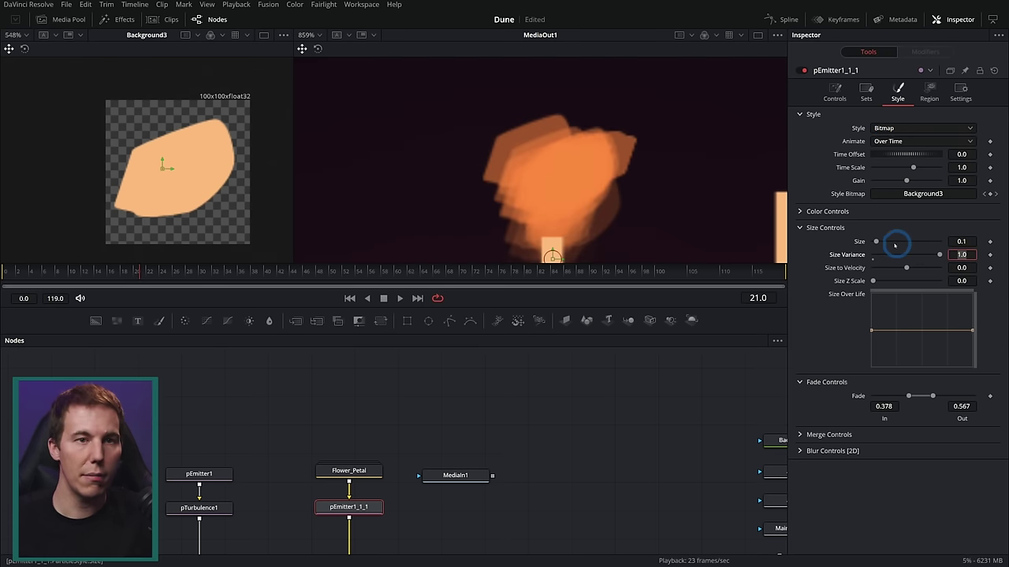
{"action": "left_click_drag", "start_coordinate": [876, 242], "coordinate": [872, 242]}
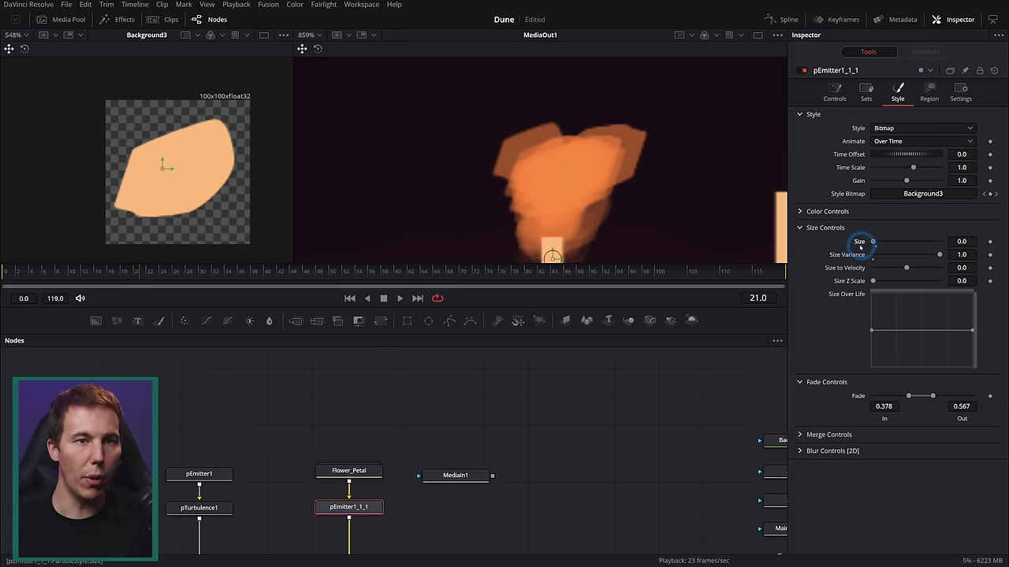
{"action": "left_click_drag", "start_coordinate": [939, 255], "coordinate": [809, 269]}
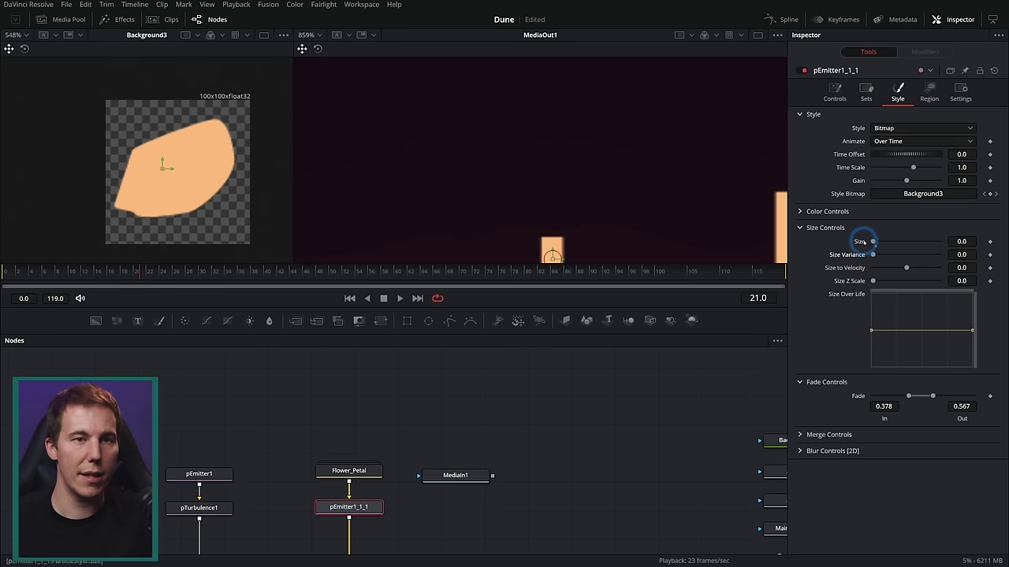
{"action": "left_click_drag", "start_coordinate": [873, 241], "coordinate": [876, 242]}
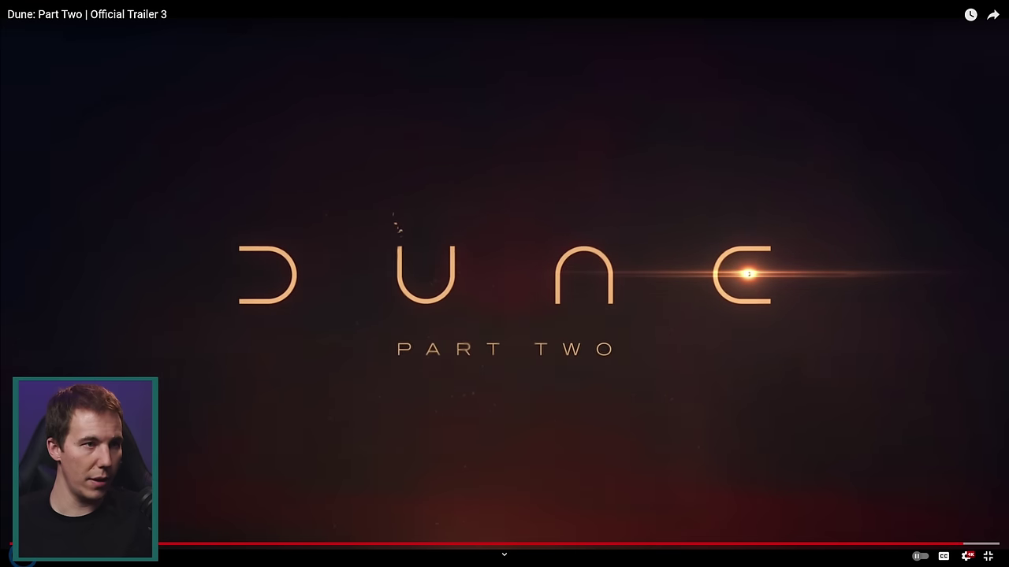
Switch back to DaVinci Resolve, lower the start of pEmitter1_1_1's Size Over Life curve to zero, and play the particles
{"action": "key", "text": "alt+Tab"}
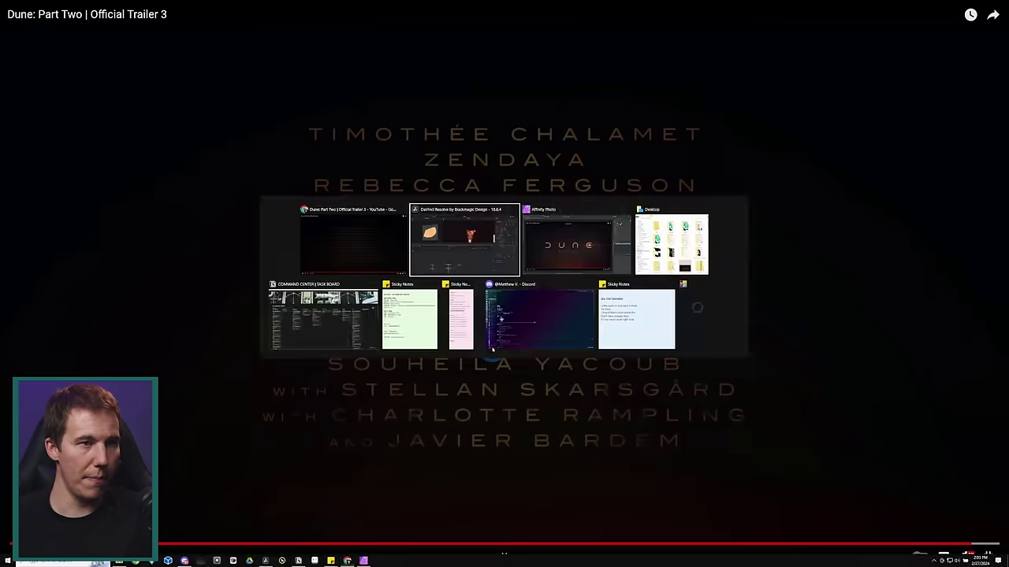
{"action": "left_click_drag", "start_coordinate": [869, 334], "coordinate": [870, 374]}
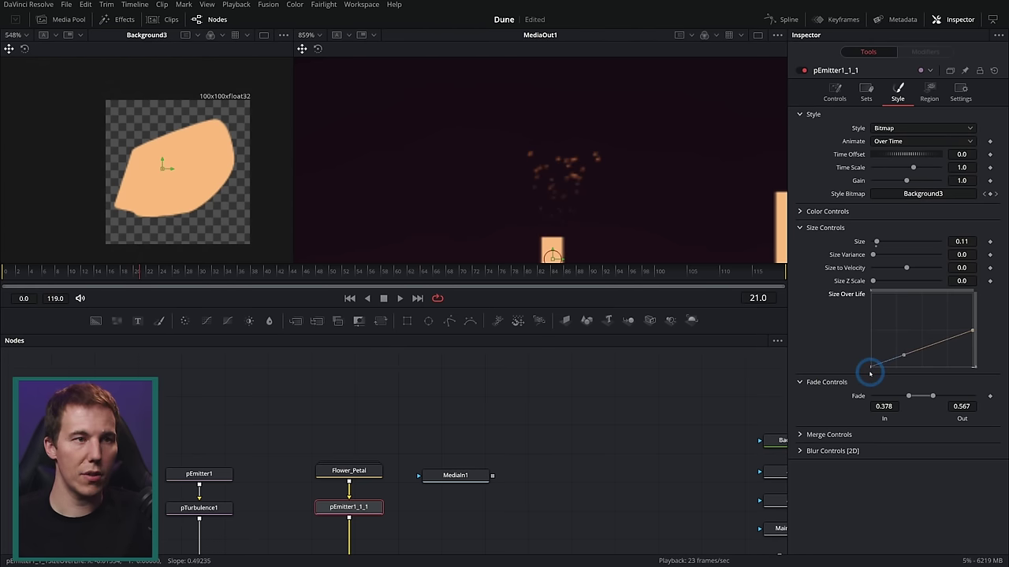
{"action": "left_click_drag", "start_coordinate": [174, 271], "coordinate": [386, 278]}
{"action": "scroll", "coordinate": [628, 176], "scroll_direction": "down", "scroll_amount": 3}
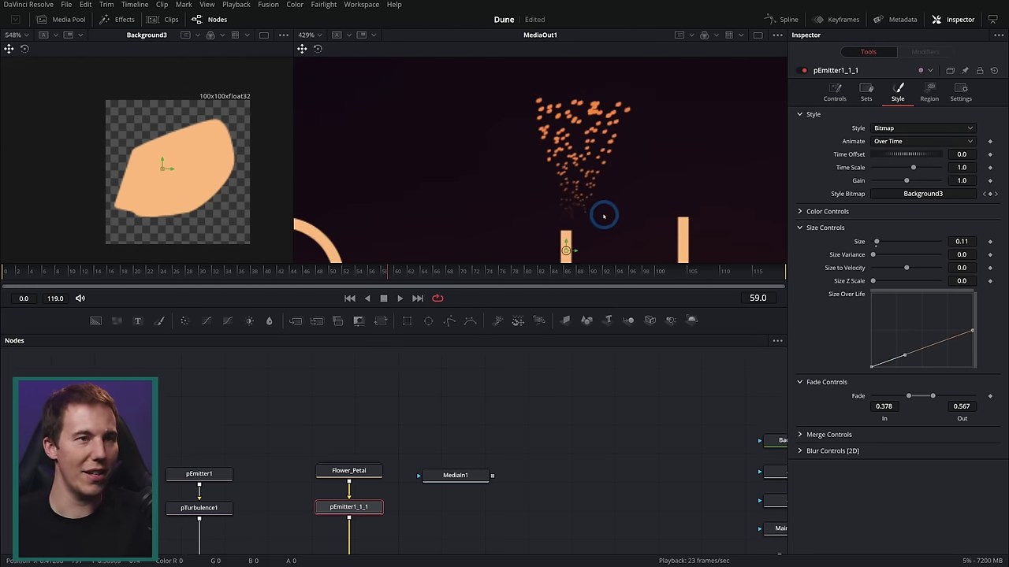
{"action": "left_click", "coordinate": [350, 297]}
{"action": "left_click", "coordinate": [396, 298]}
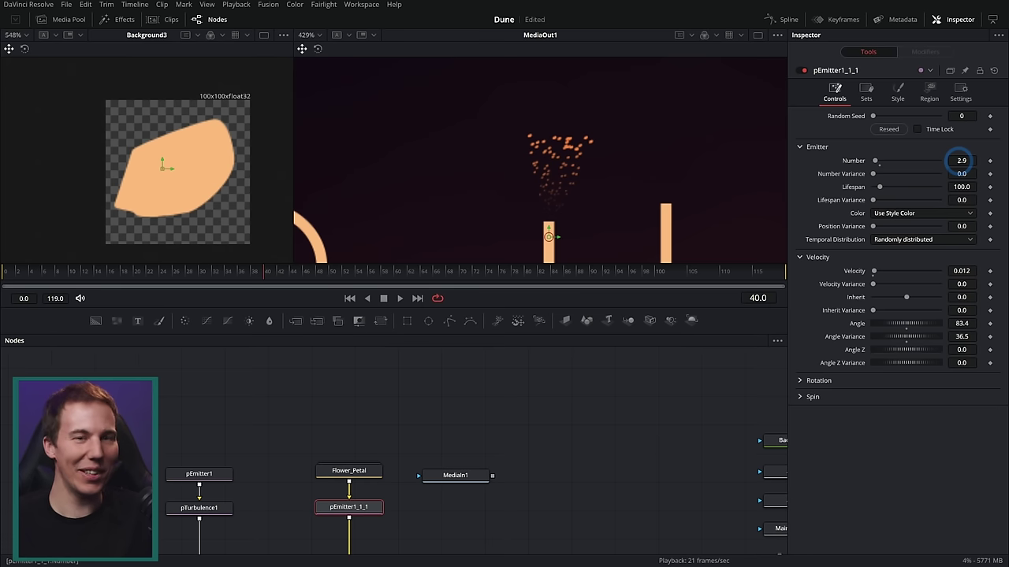
Set pEmitter1_1_1's Number to 0.2, Velocity to 0.005 and Velocity Variance to 0.003, and play the result
{"action": "key", "text": "Tab"}
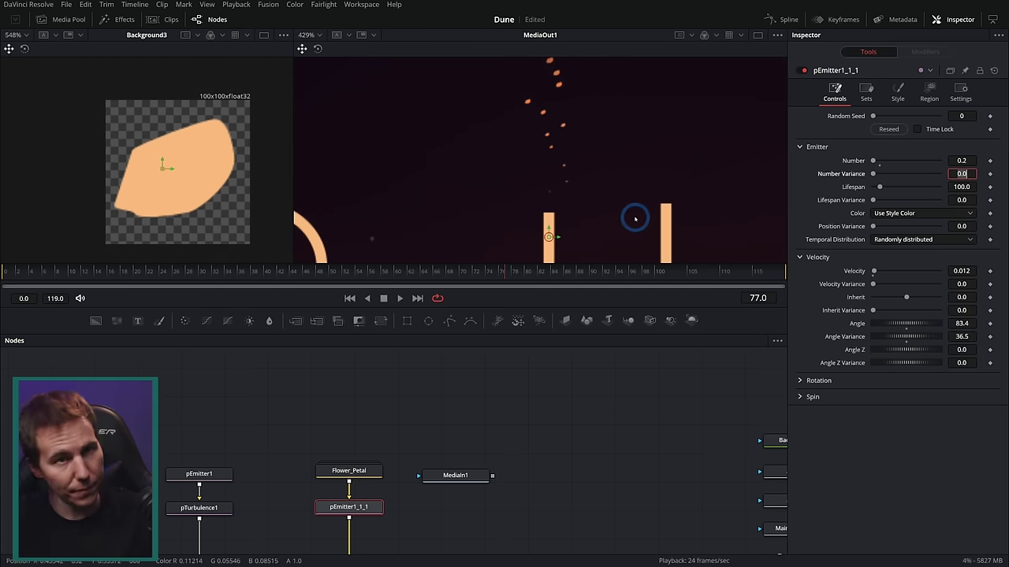
{"action": "mouse_move", "coordinate": [873, 284]}
{"action": "left_mouse_down"}
{"action": "mouse_move", "coordinate": [882, 287]}
{"action": "mouse_move", "coordinate": [872, 284]}
{"action": "left_mouse_up"}
{"action": "left_click", "coordinate": [953, 284]}
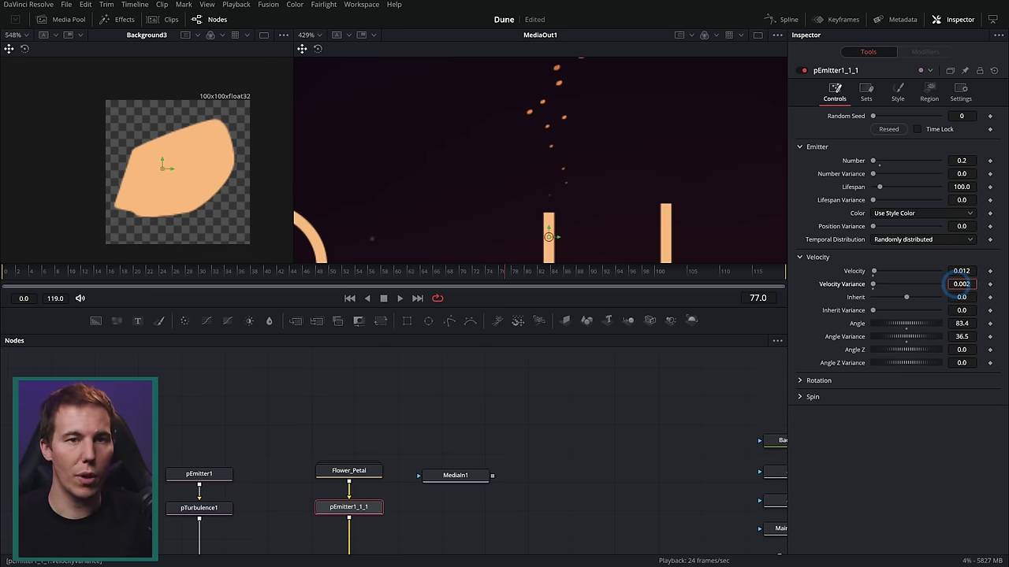
{"action": "left_click", "coordinate": [963, 270]}
{"action": "type", "text": "0"}
{"action": "key", "text": "Return"}
{"action": "left_click", "coordinate": [610, 298]}
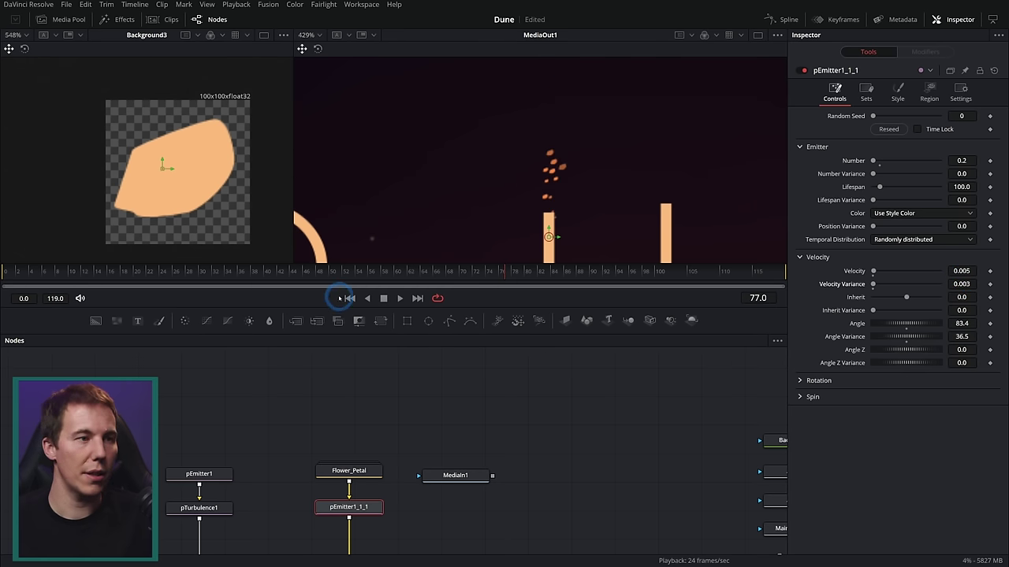
{"action": "left_click", "coordinate": [350, 299]}
{"action": "left_click", "coordinate": [399, 298]}
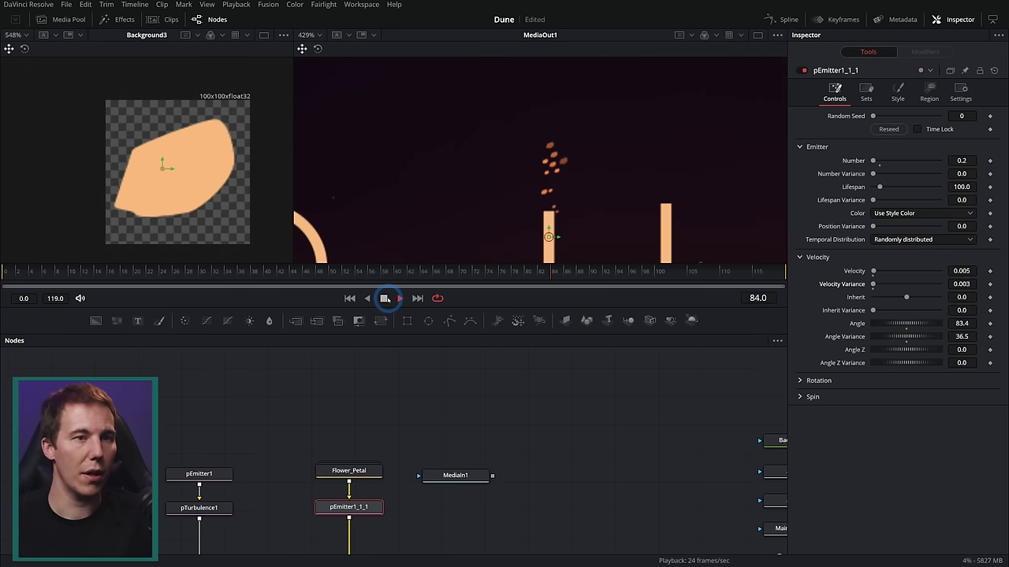
Try an Angle Z Variance of 360 on pEmitter1_1_1 and undo it
{"action": "left_click", "coordinate": [958, 365]}
{"action": "double_click", "coordinate": [955, 364]}
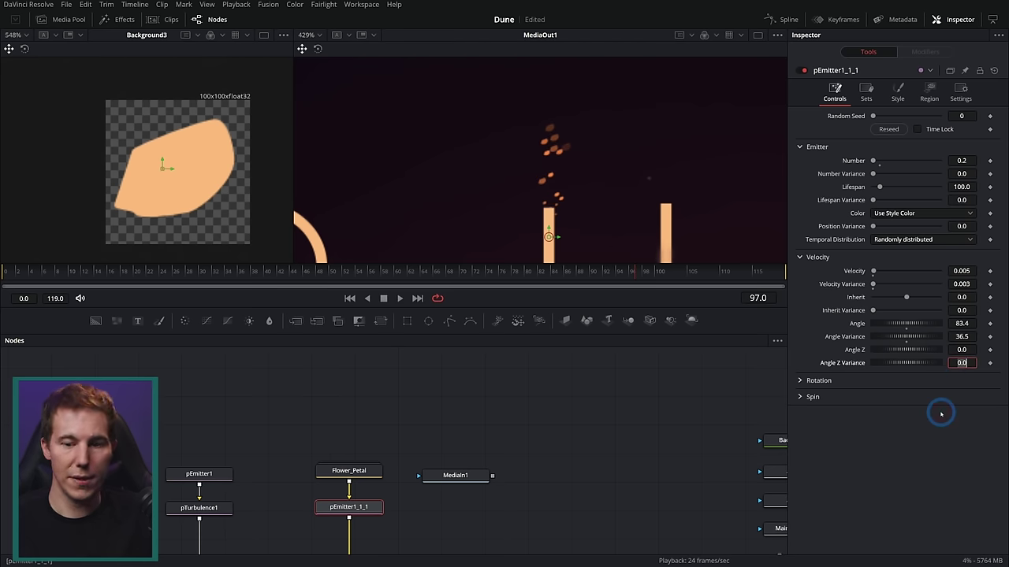
{"action": "type", "text": "360"}
{"action": "key", "text": "Tab"}
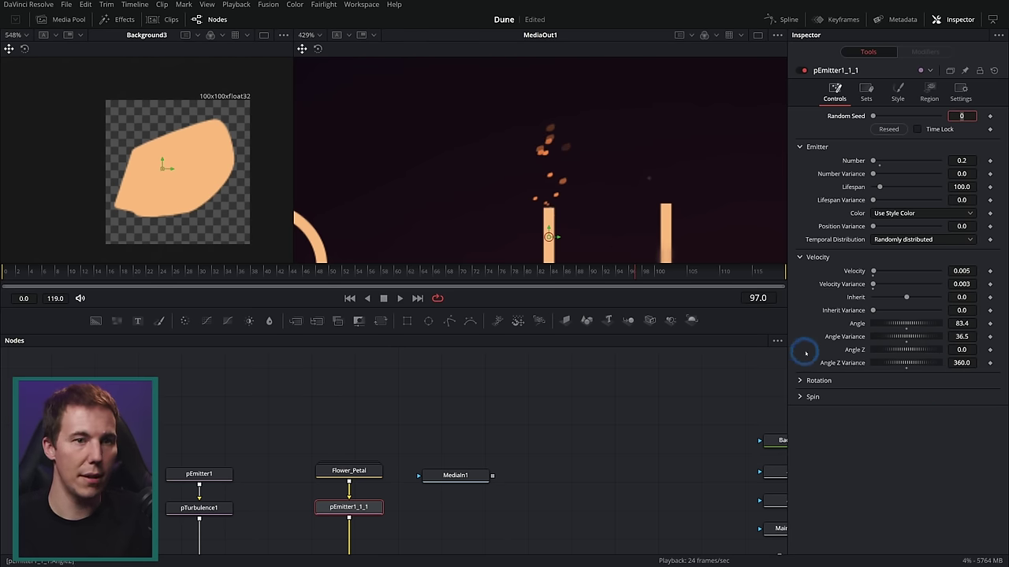
{"action": "key", "text": "ctrl+z"}
Set pEmitter1_1_1's Rotation Z Variance to 360 so the petals start at random orientations
{"action": "left_click", "coordinate": [800, 381]}
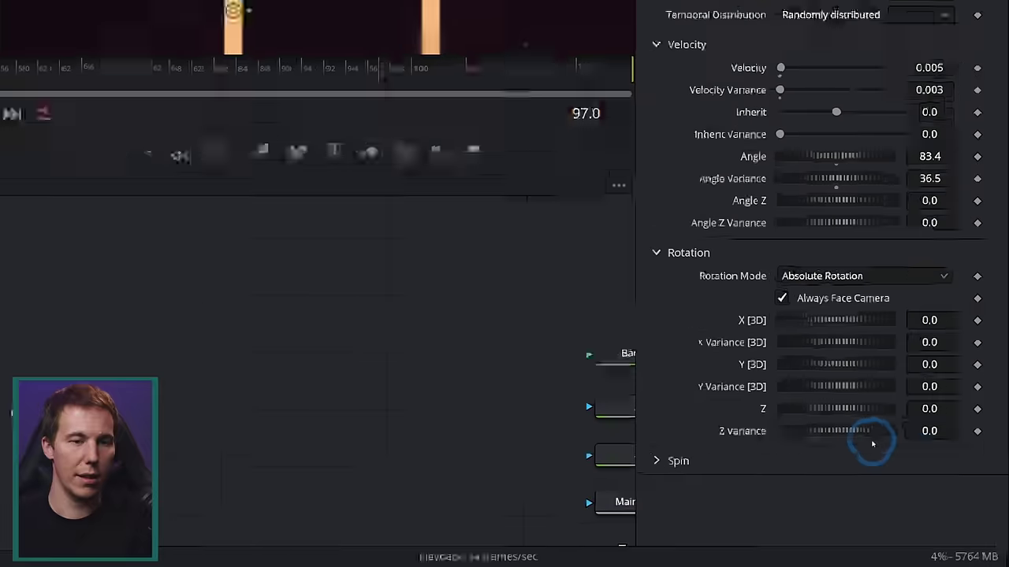
{"action": "left_click", "coordinate": [956, 487]}
{"action": "key", "text": "Return"}
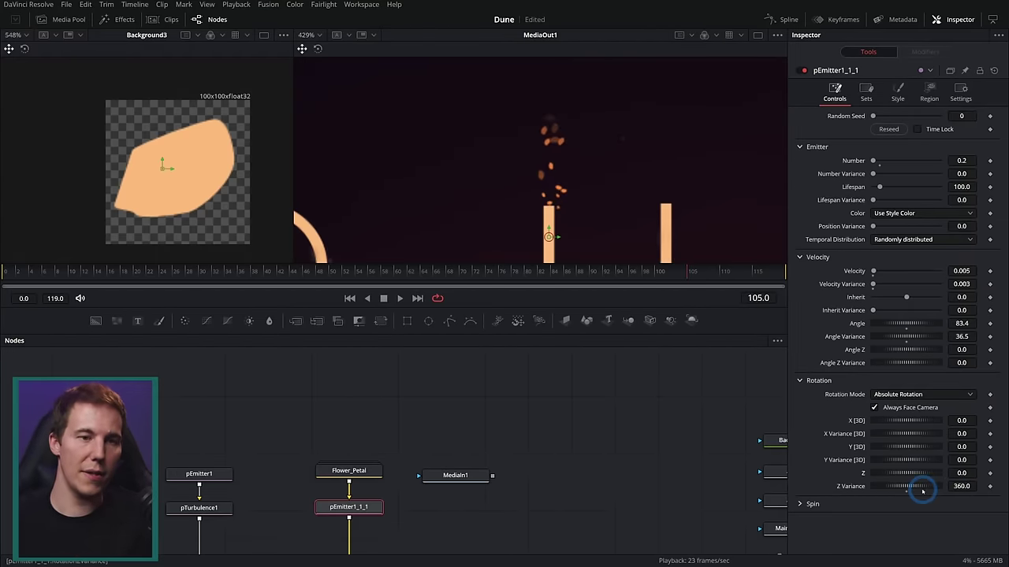
Set pEmitter1_1_1's Spin Z Variance to 13 and play the particles from the start
{"action": "left_click", "coordinate": [800, 380]}
{"action": "left_click", "coordinate": [801, 398]}
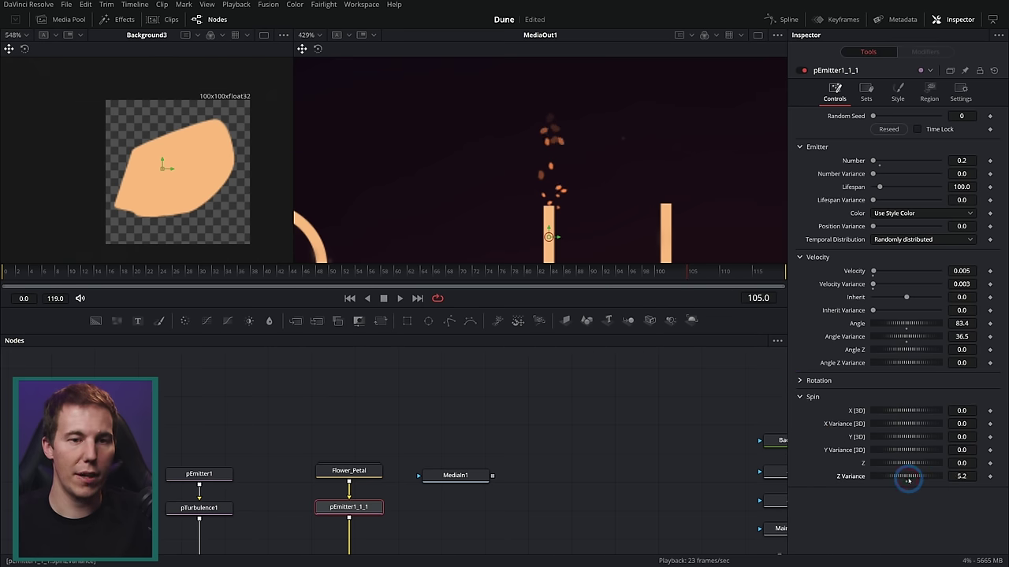
{"action": "left_click", "coordinate": [352, 299]}
{"action": "left_click", "coordinate": [399, 299]}
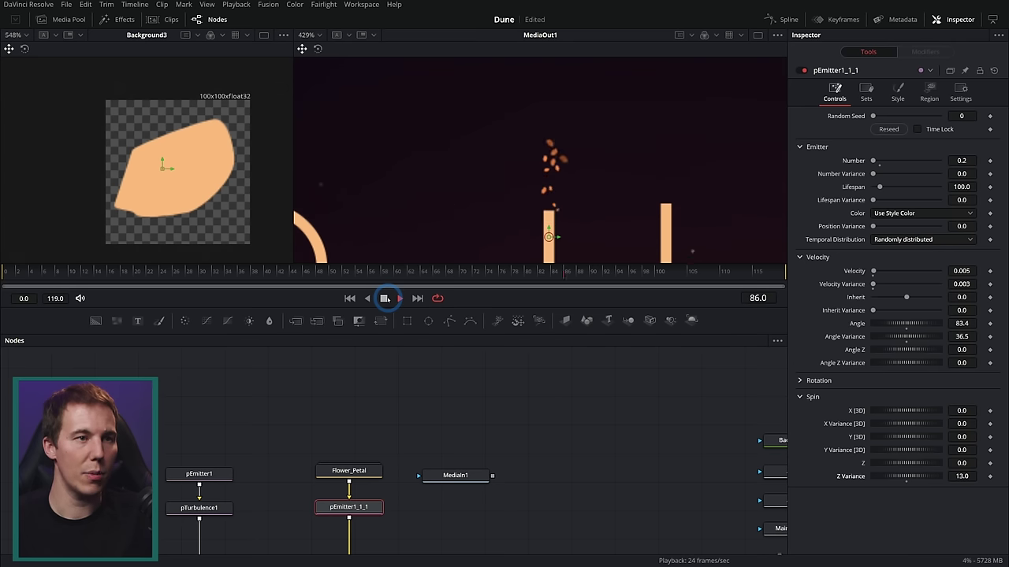
{"action": "left_click", "coordinate": [384, 299]}
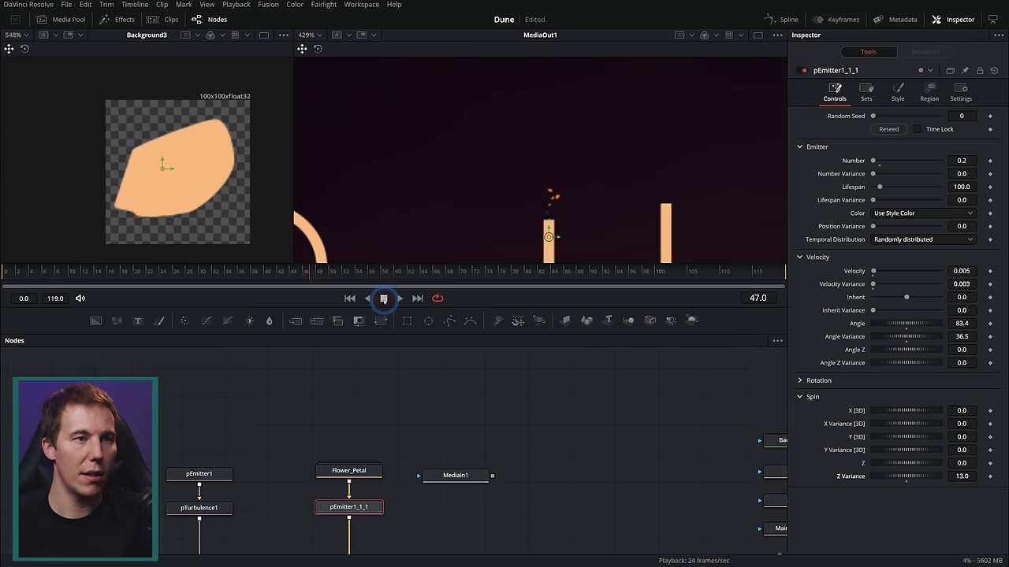
Switch to the Dune: Part Two trailer in the browser for reference, then return to DaVinci Resolve
{"action": "key", "text": "alt+Tab"}
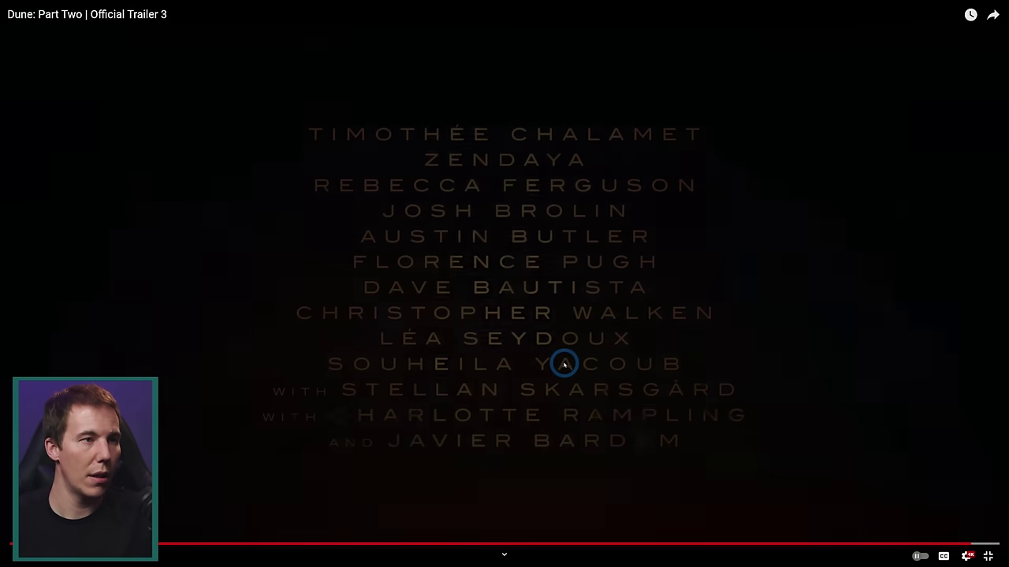
{"action": "left_click", "coordinate": [609, 370]}
{"action": "key", "text": "alt+Tab"}
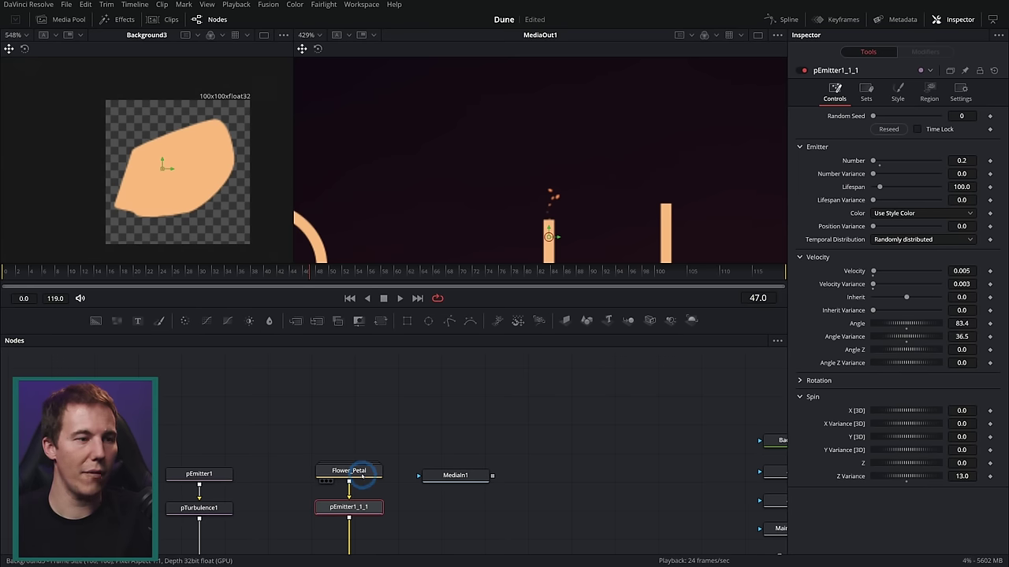
Raise the Fade Out value of pEmitter1_1_1's style to 1.0 and check the particles through to frame 119
{"action": "left_click", "coordinate": [898, 93]}
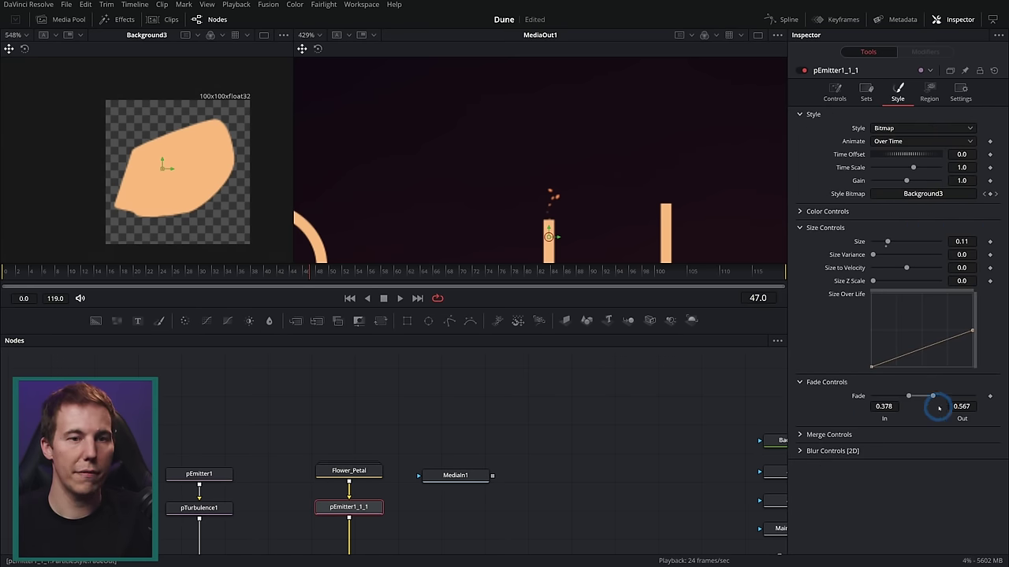
{"action": "left_click_drag", "start_coordinate": [933, 396], "coordinate": [1005, 388]}
{"action": "left_click", "coordinate": [390, 299]}
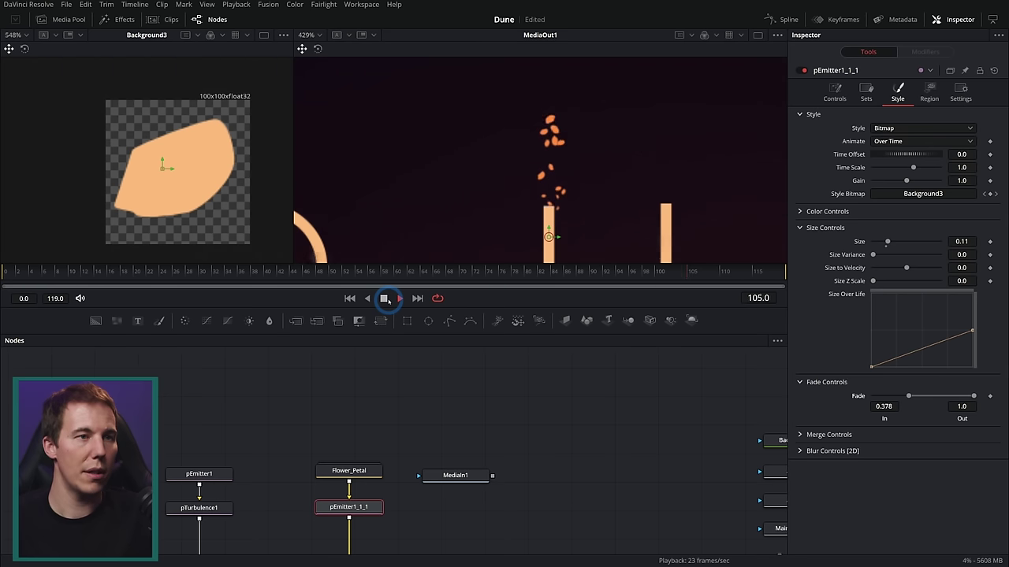
{"action": "left_click", "coordinate": [386, 300]}
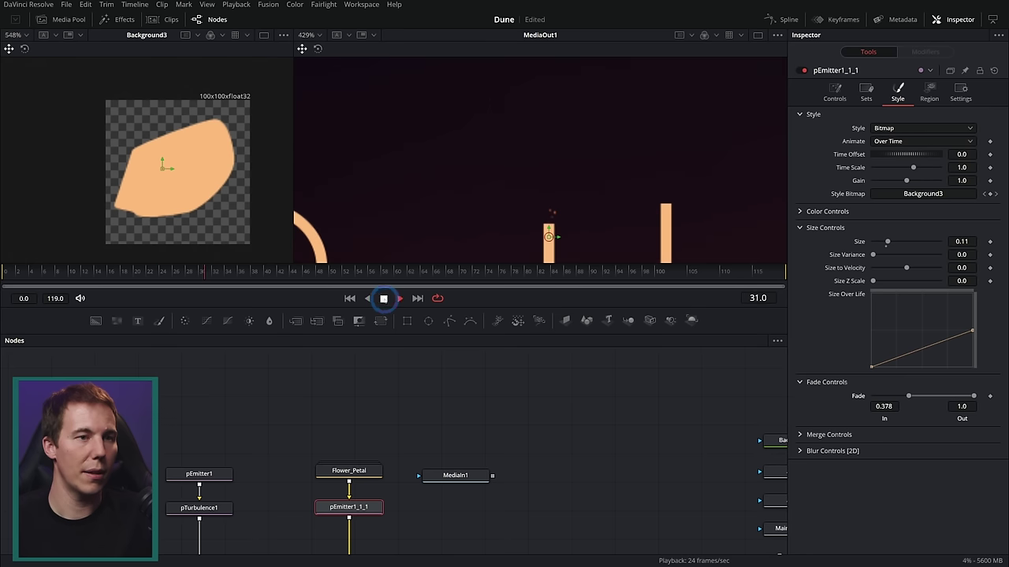
{"action": "left_click_drag", "start_coordinate": [712, 274], "coordinate": [797, 277]}
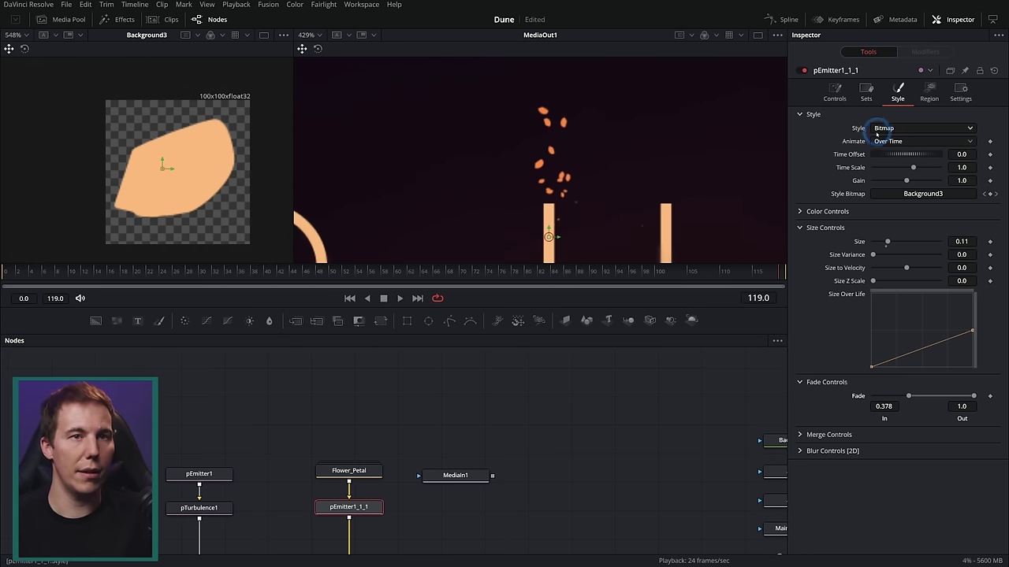
Set pEmitter1_1_1's Lifespan to 200 and play the particles above the U's stem
{"action": "left_click", "coordinate": [835, 92]}
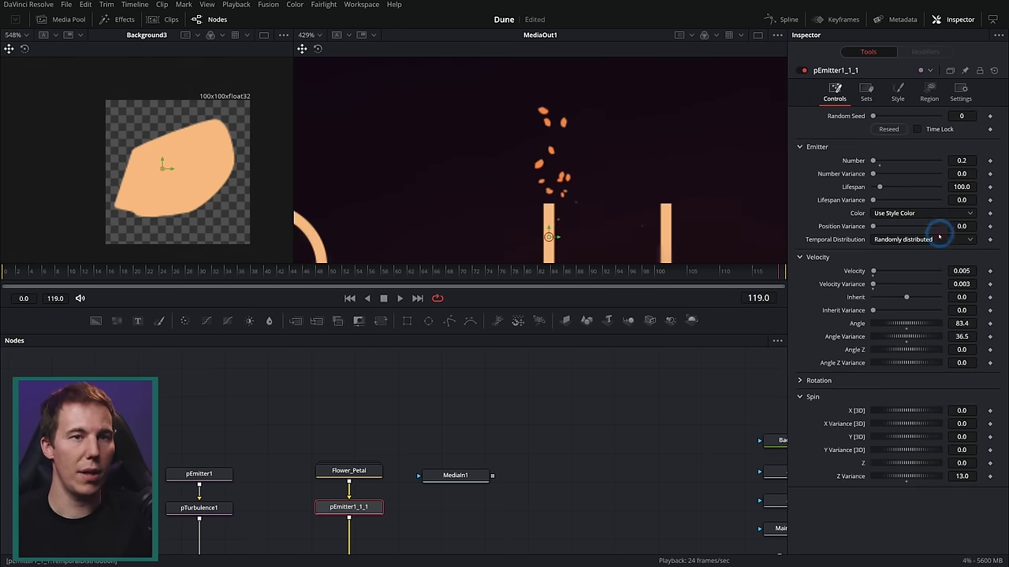
{"action": "double_click", "coordinate": [950, 189]}
{"action": "type", "text": "200"}
{"action": "key", "text": "Tab"}
{"action": "key", "text": "space"}
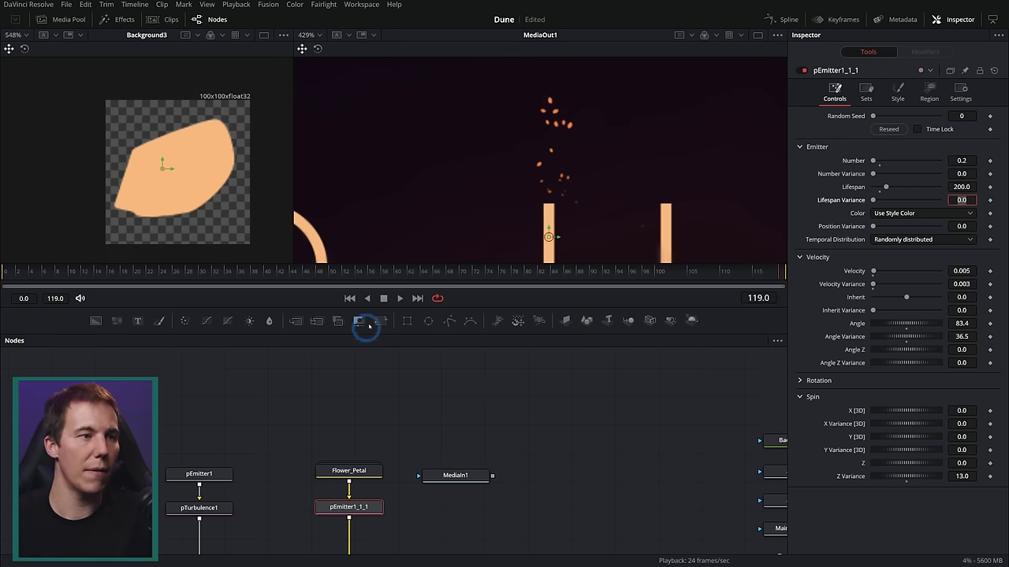
{"action": "scroll", "coordinate": [605, 225], "scroll_direction": "down", "scroll_amount": 1}
{"action": "left_click_drag", "start_coordinate": [628, 233], "coordinate": [572, 212]}
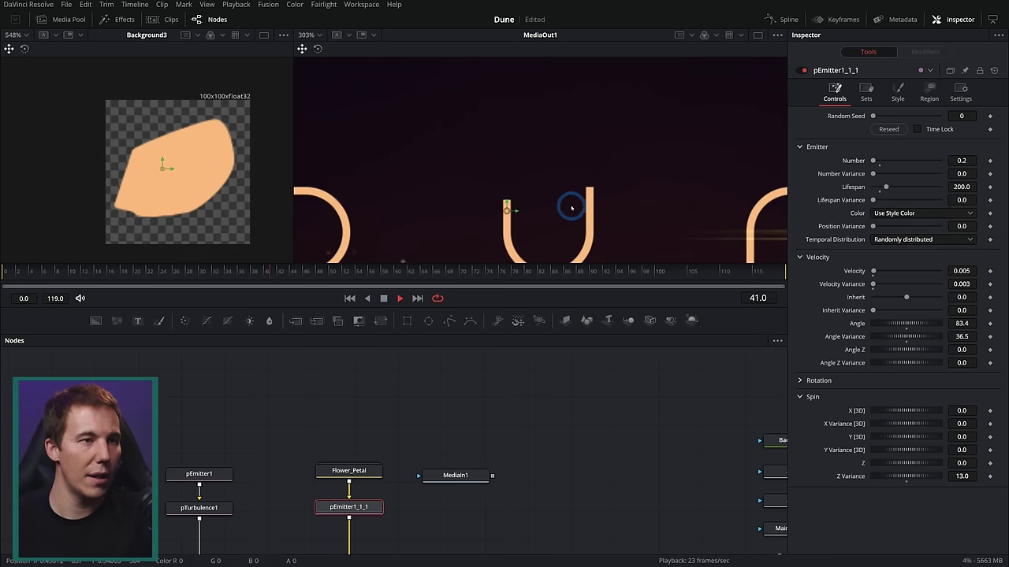
{"action": "scroll", "coordinate": [530, 195], "scroll_direction": "up", "scroll_amount": 2}
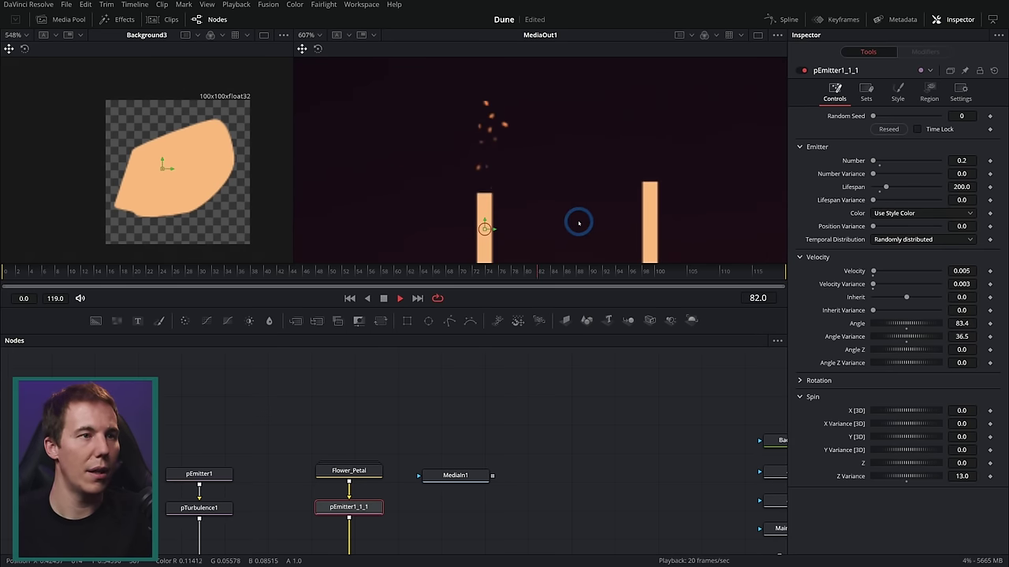
{"action": "scroll", "coordinate": [575, 218], "scroll_direction": "down", "scroll_amount": 2}
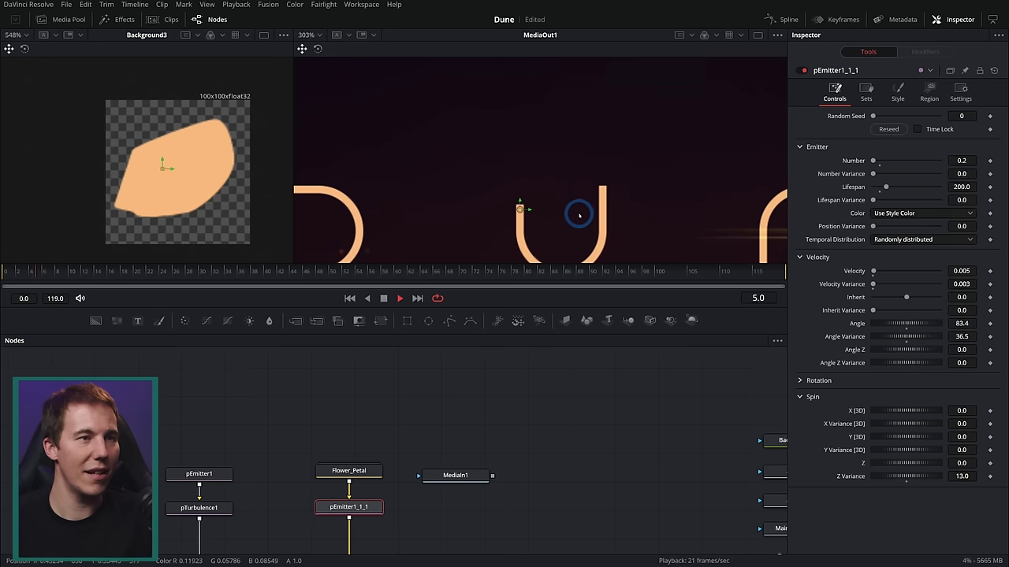
{"action": "left_click", "coordinate": [384, 298]}
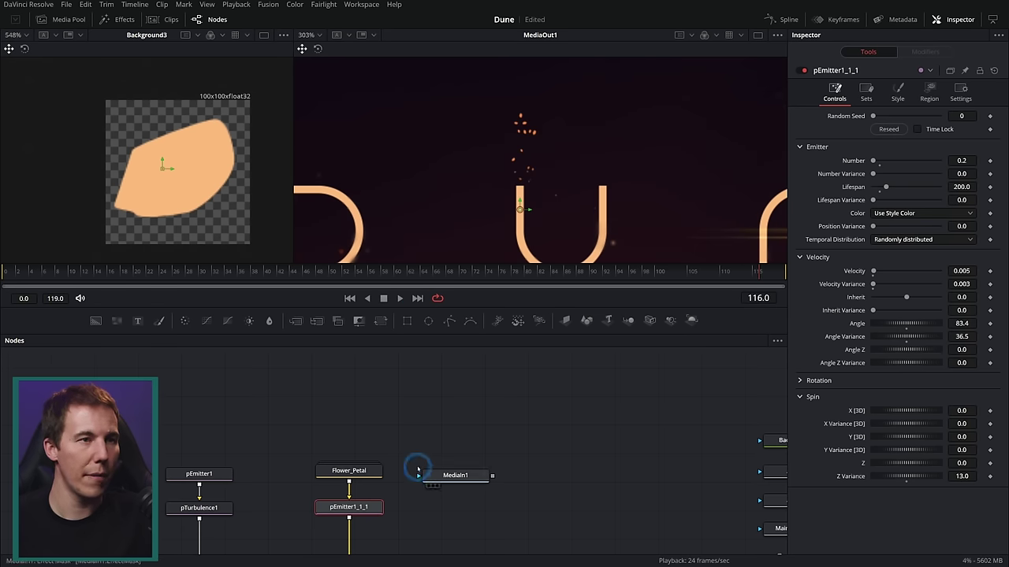
Set pEmitter1_1_1's Angle Variance to 0 and its Angle to about 93.8, and play from the start
{"action": "left_click_drag", "start_coordinate": [431, 469], "coordinate": [456, 428]}
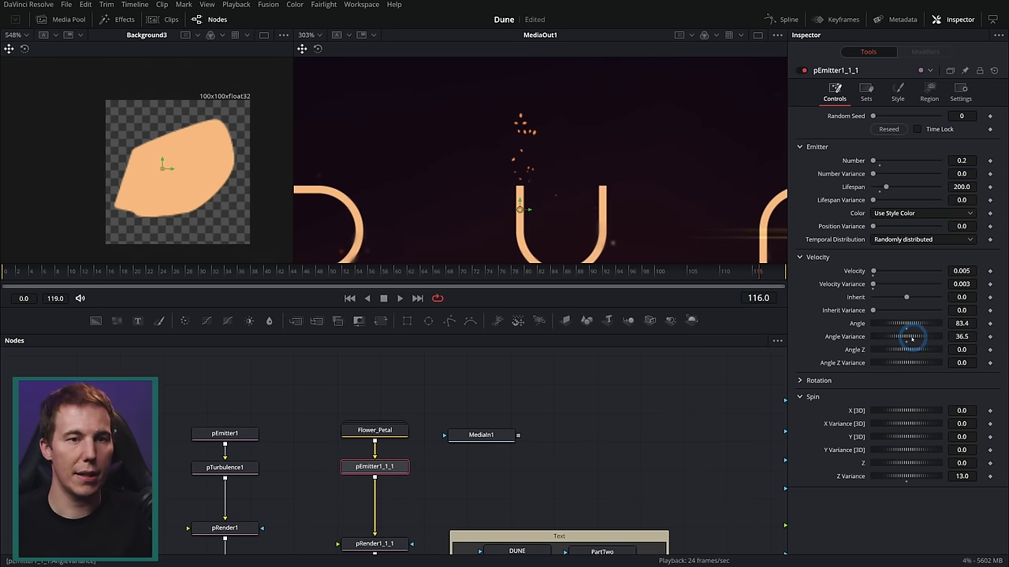
{"action": "left_click_drag", "start_coordinate": [926, 324], "coordinate": [935, 326]}
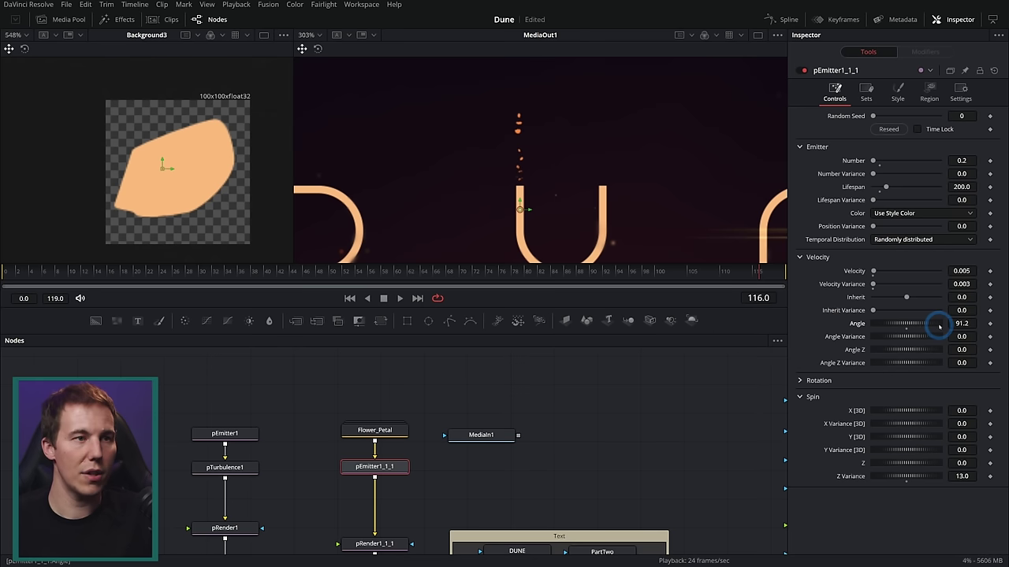
{"action": "left_click", "coordinate": [351, 298]}
{"action": "left_click", "coordinate": [399, 299]}
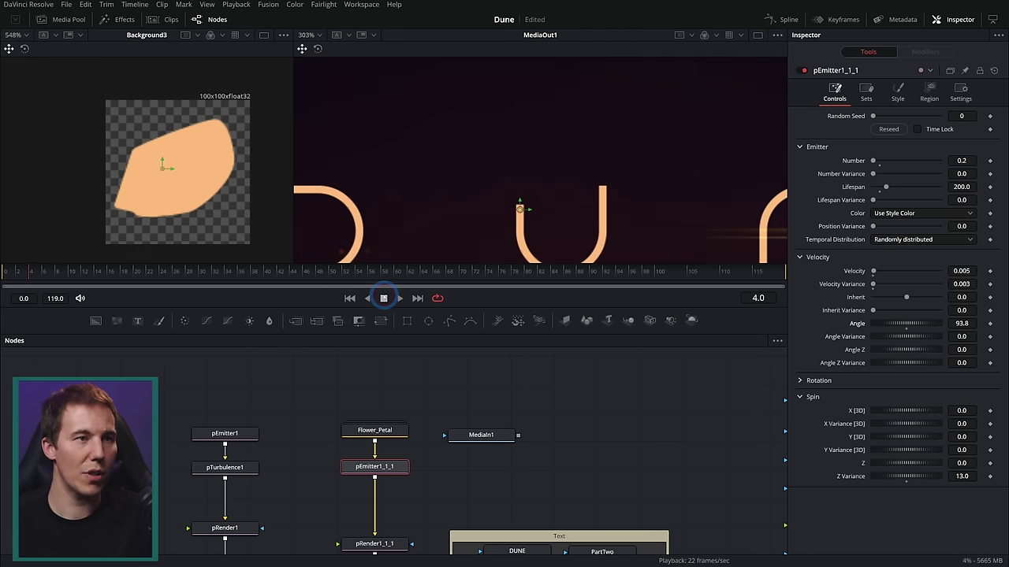
Set pEmitter1_1_1's Velocity to 0.003 and Velocity Variance to 0.001, and replay the particles
{"action": "left_click", "coordinate": [951, 271]}
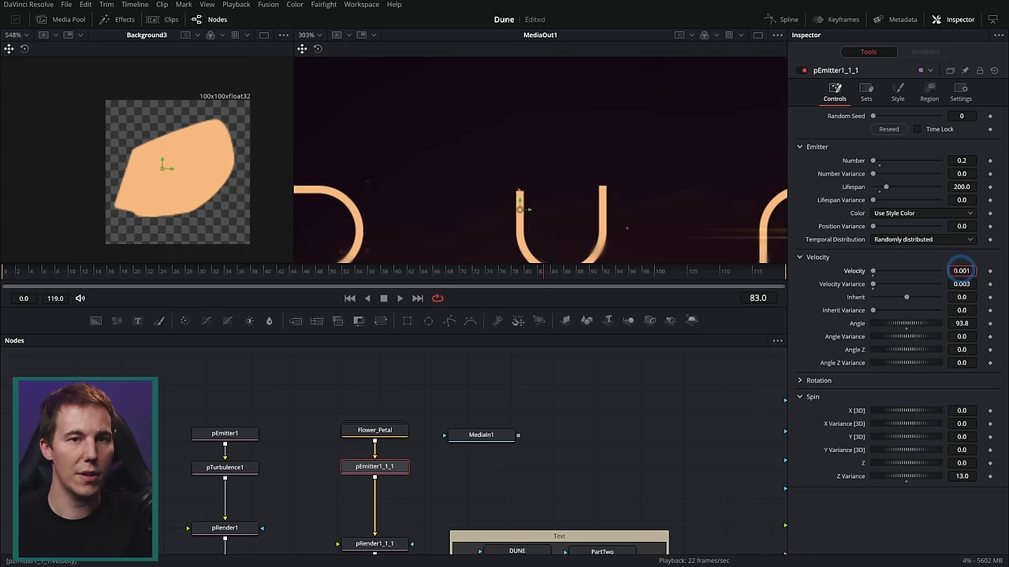
{"action": "left_click", "coordinate": [357, 298]}
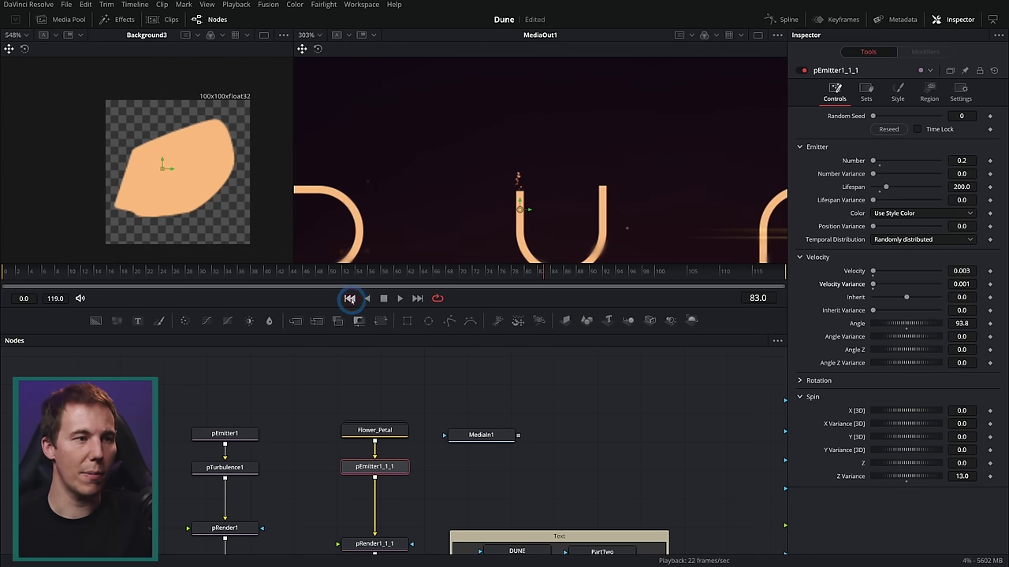
{"action": "left_click", "coordinate": [351, 298]}
{"action": "left_click", "coordinate": [401, 299]}
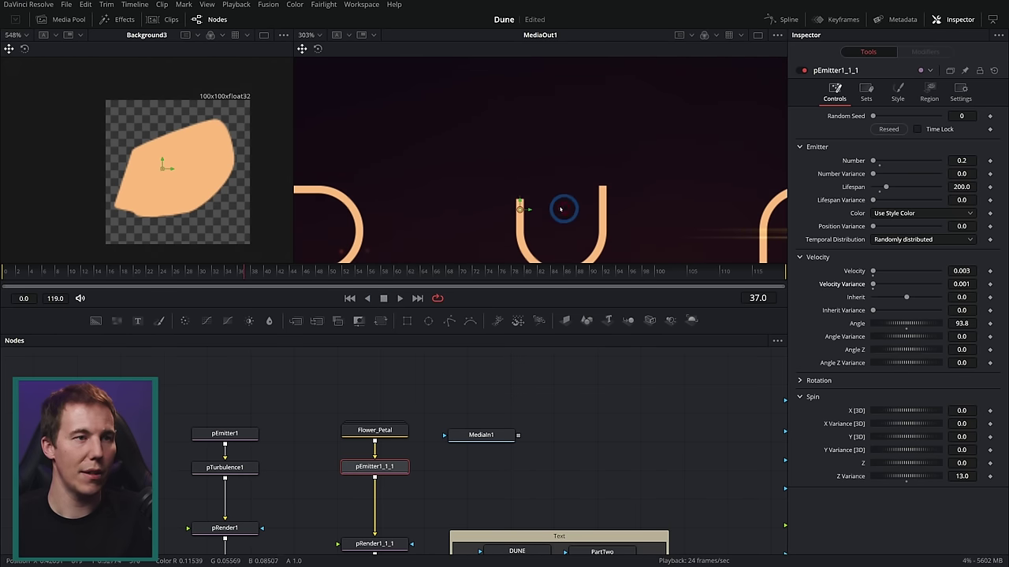
Give the Rectangle1 mask on the DUNE text merge a Soft Edge of about 0.0031
{"action": "scroll", "coordinate": [563, 210], "scroll_direction": "up", "scroll_amount": 5}
{"action": "left_click_drag", "start_coordinate": [335, 272], "coordinate": [365, 281]}
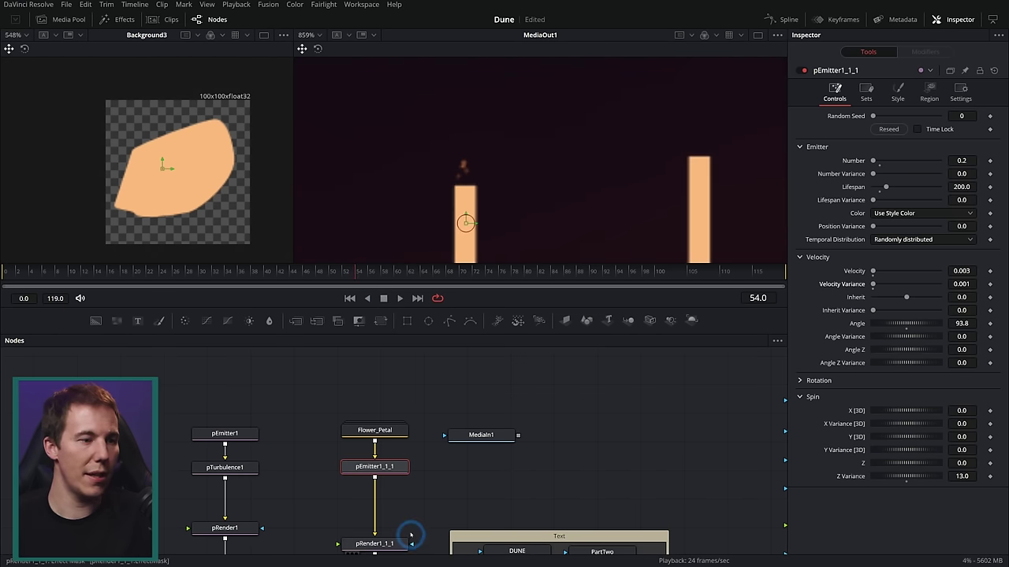
{"action": "left_click_drag", "start_coordinate": [409, 529], "coordinate": [423, 371]}
{"action": "left_click", "coordinate": [526, 488]}
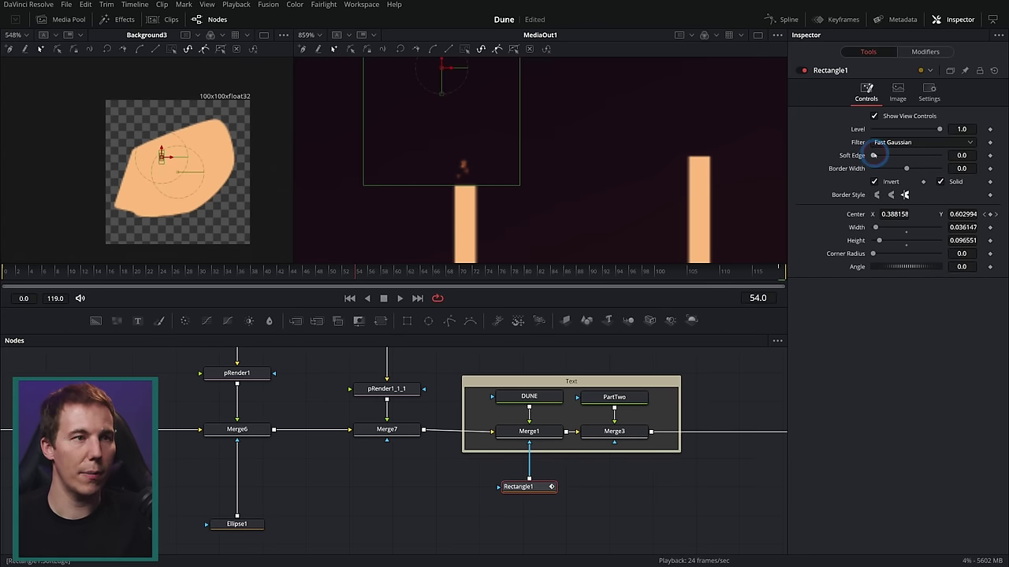
{"action": "left_click_drag", "start_coordinate": [875, 156], "coordinate": [873, 155]}
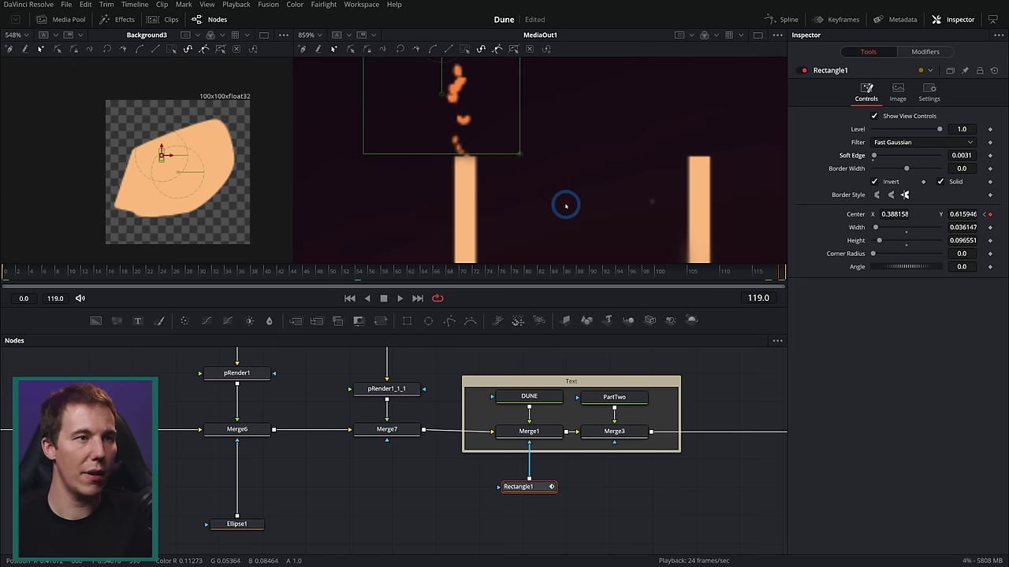
Move the Rectangle1 mask up at frame 119, to a Center Y of about 0.623
{"action": "left_click_drag", "start_coordinate": [562, 202], "coordinate": [585, 256]}
{"action": "left_click_drag", "start_coordinate": [466, 85], "coordinate": [465, 68]}
{"action": "scroll", "coordinate": [604, 212], "scroll_direction": "down", "scroll_amount": 2}
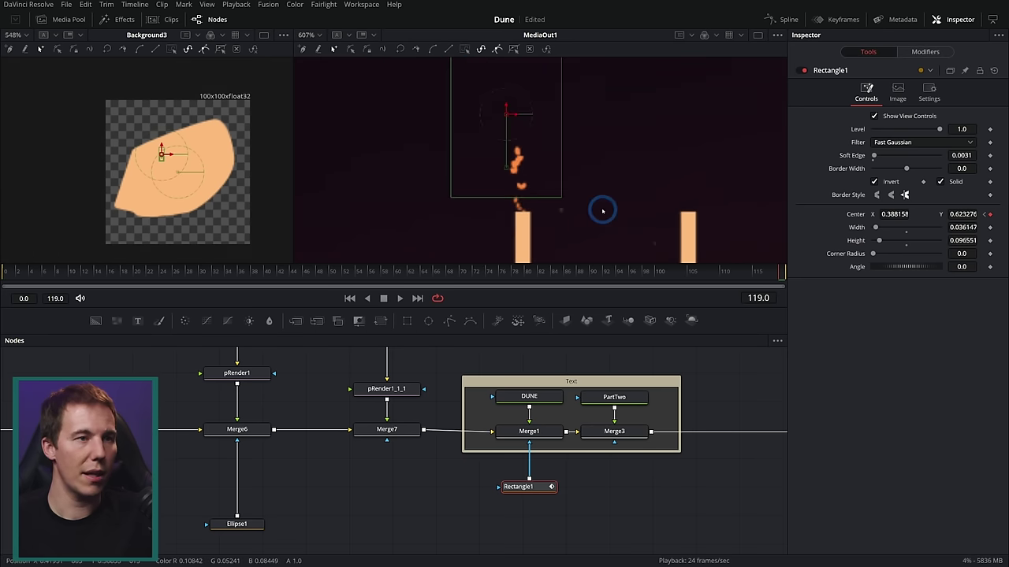
{"action": "left_click_drag", "start_coordinate": [610, 223], "coordinate": [547, 218]}
{"action": "scroll", "coordinate": [452, 412], "scroll_direction": "up", "scroll_amount": 4}
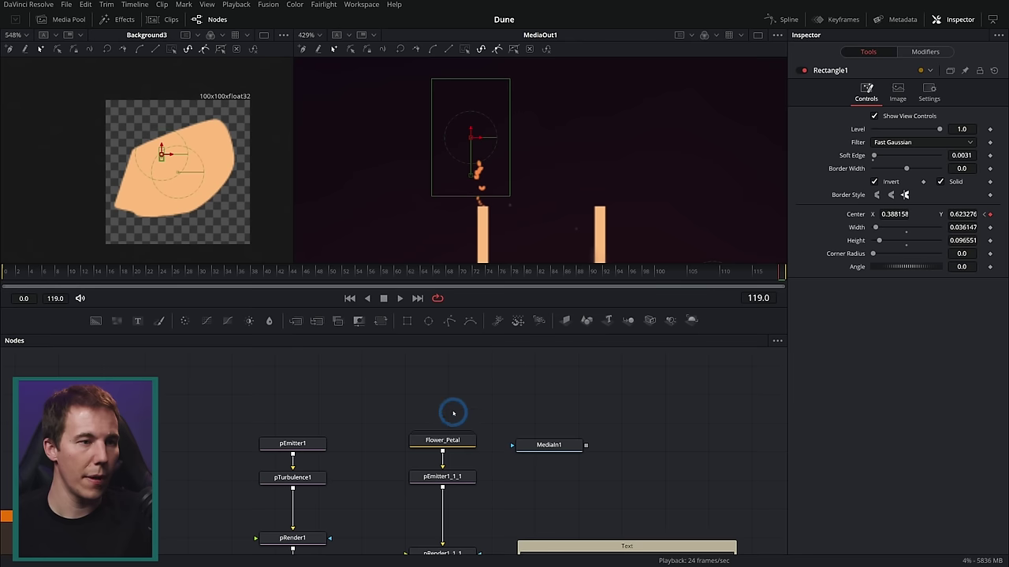
Reset pEmitter1_1_1's style Color to white, with red, green and blue at 1.0
{"action": "left_click", "coordinate": [462, 478]}
{"action": "left_click", "coordinate": [899, 91]}
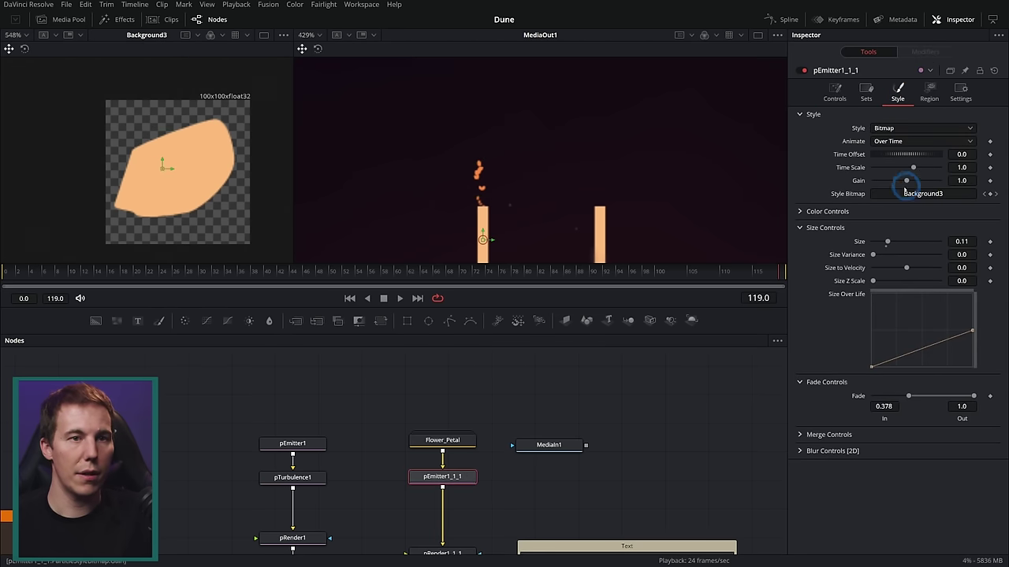
{"action": "left_click", "coordinate": [801, 211]}
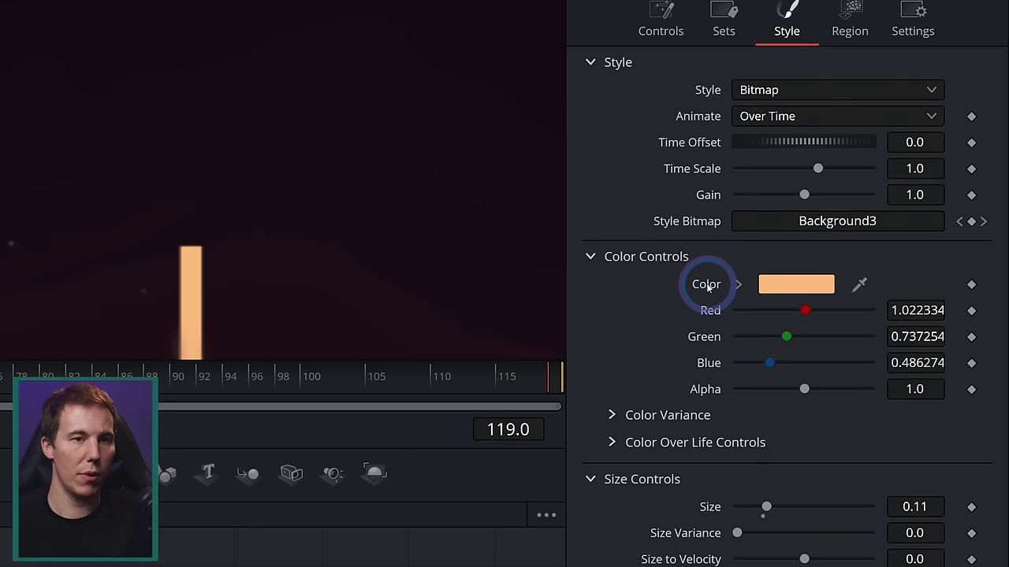
{"action": "double_click", "coordinate": [859, 227]}
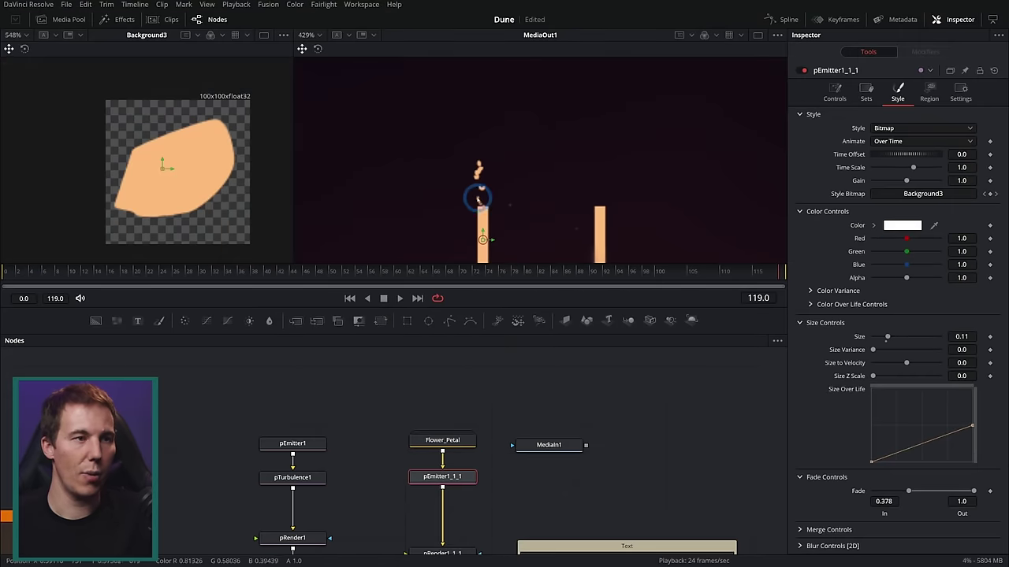
Enlarge the viewer area, show only MediaOut1 in a single view, and play the whole title from frame 0
{"action": "scroll", "coordinate": [479, 198], "scroll_direction": "up", "scroll_amount": 3}
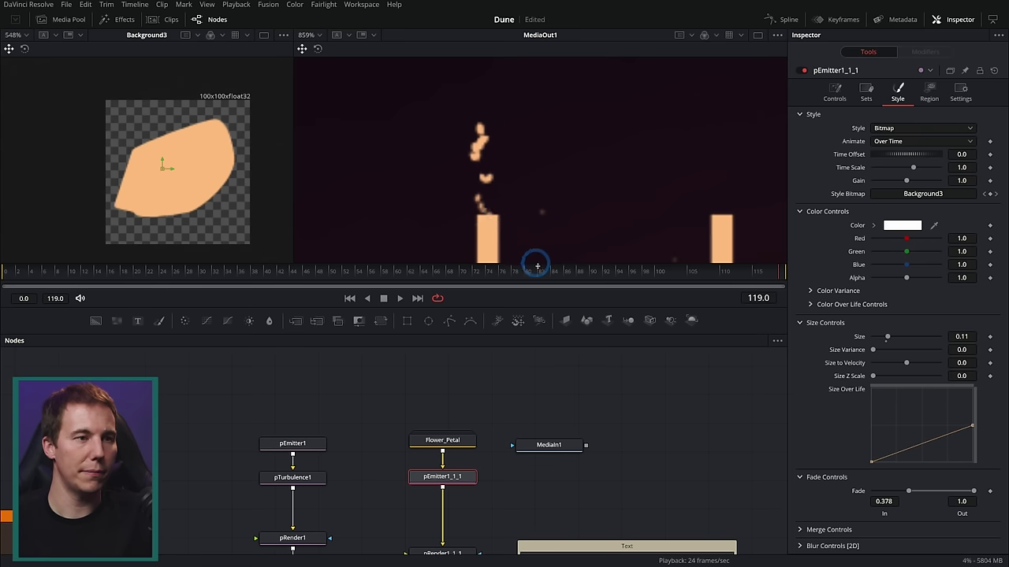
{"action": "key", "text": "ctrl+Left"}
{"action": "left_click_drag", "start_coordinate": [504, 309], "coordinate": [475, 445]}
{"action": "left_click", "coordinate": [755, 35]}
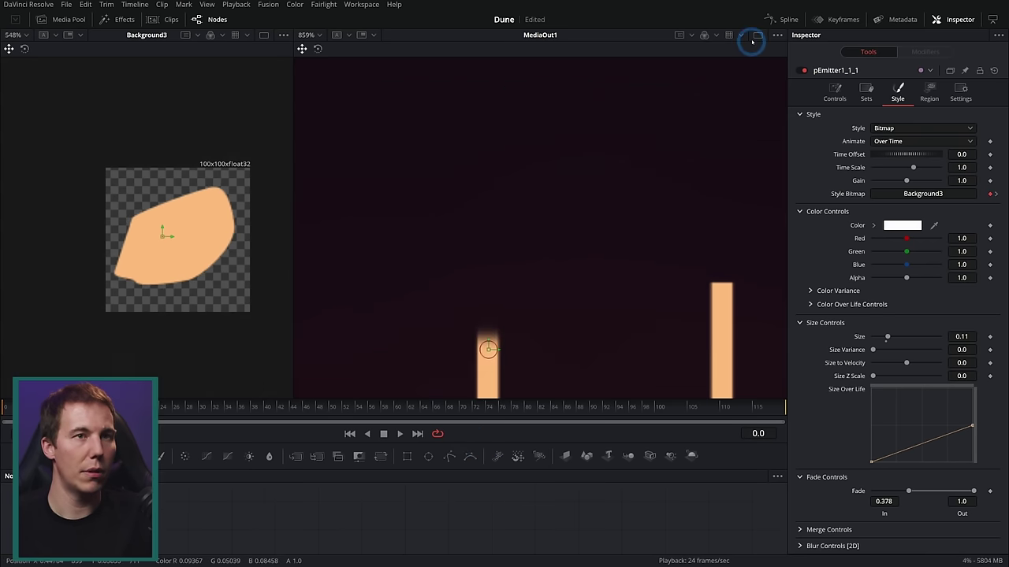
{"action": "left_click", "coordinate": [399, 433]}
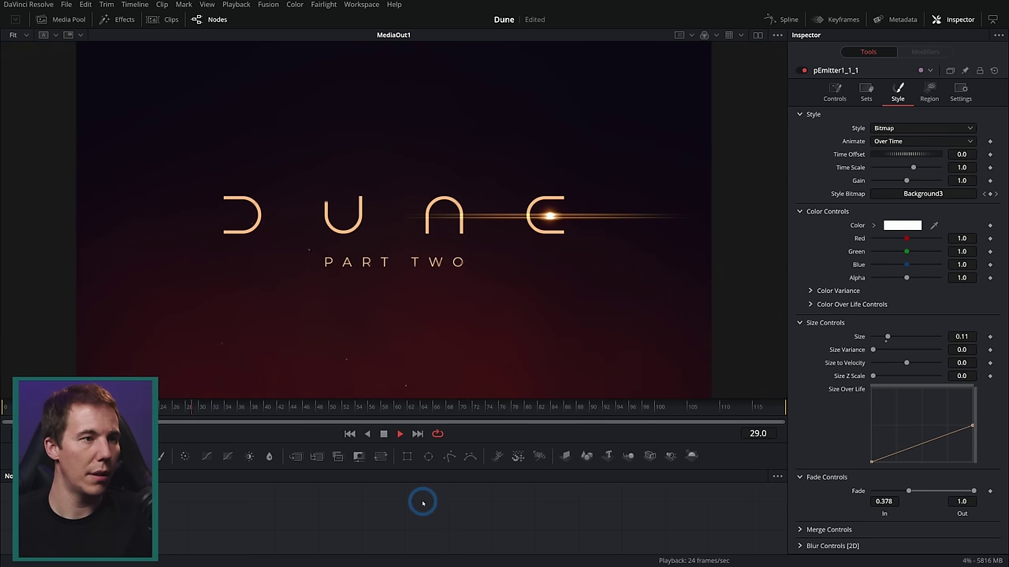
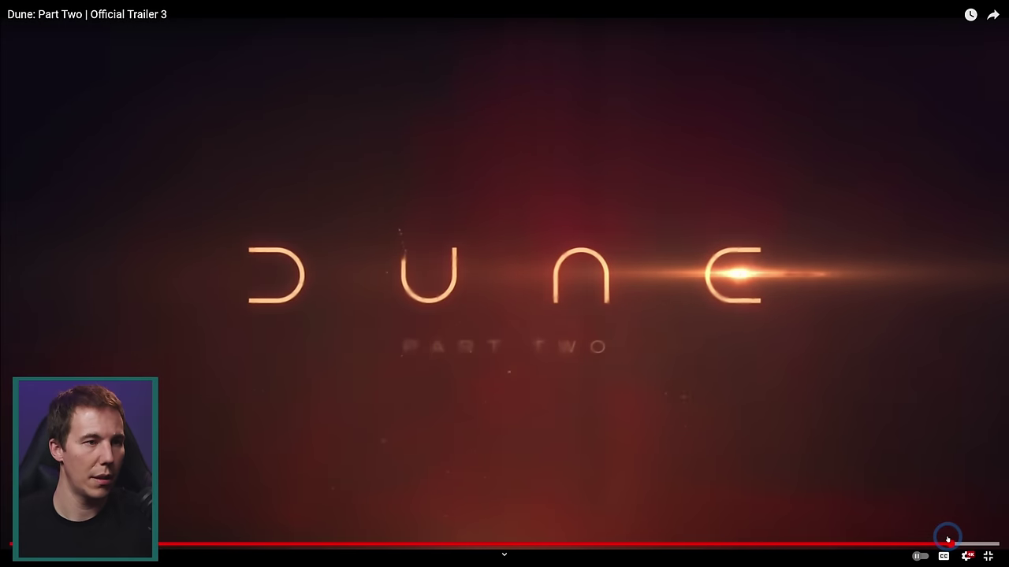
Insert a Blur node between the PartTwo text and Merge3, moving PartTwo up inside the Text group to make room
{"action": "key", "text": "space"}
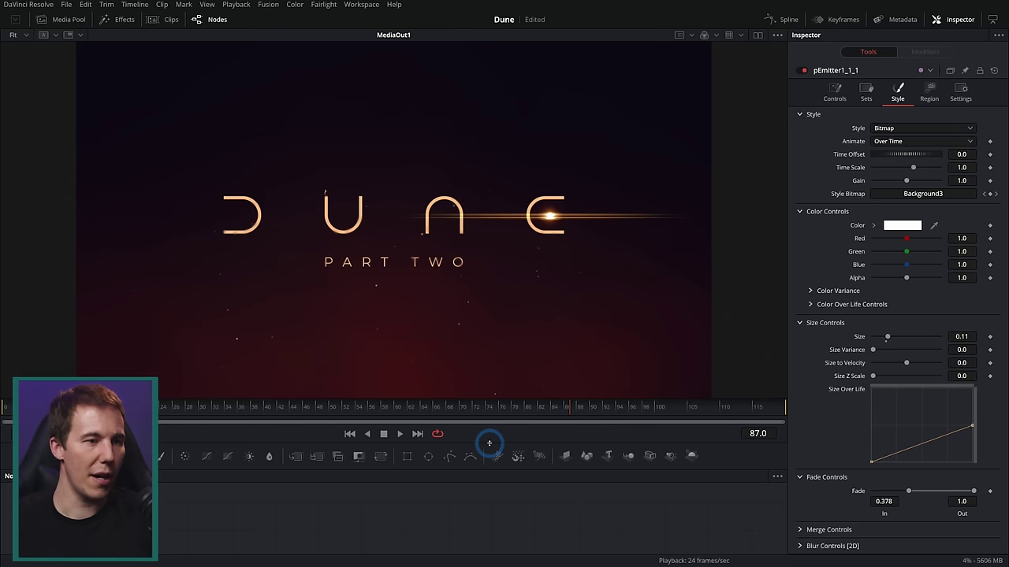
{"action": "left_click_drag", "start_coordinate": [489, 443], "coordinate": [470, 284]}
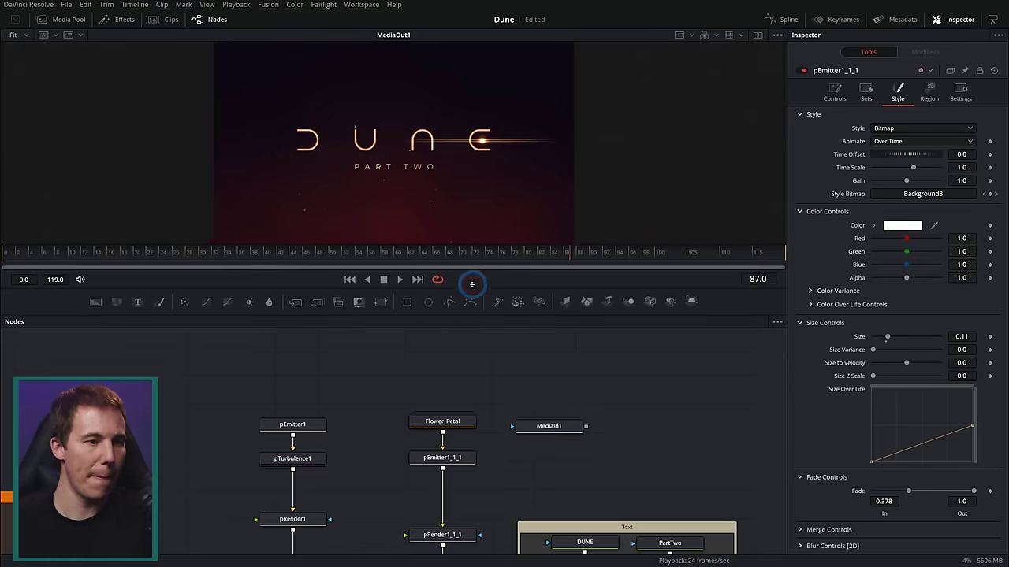
{"action": "left_click_drag", "start_coordinate": [671, 438], "coordinate": [451, 359]}
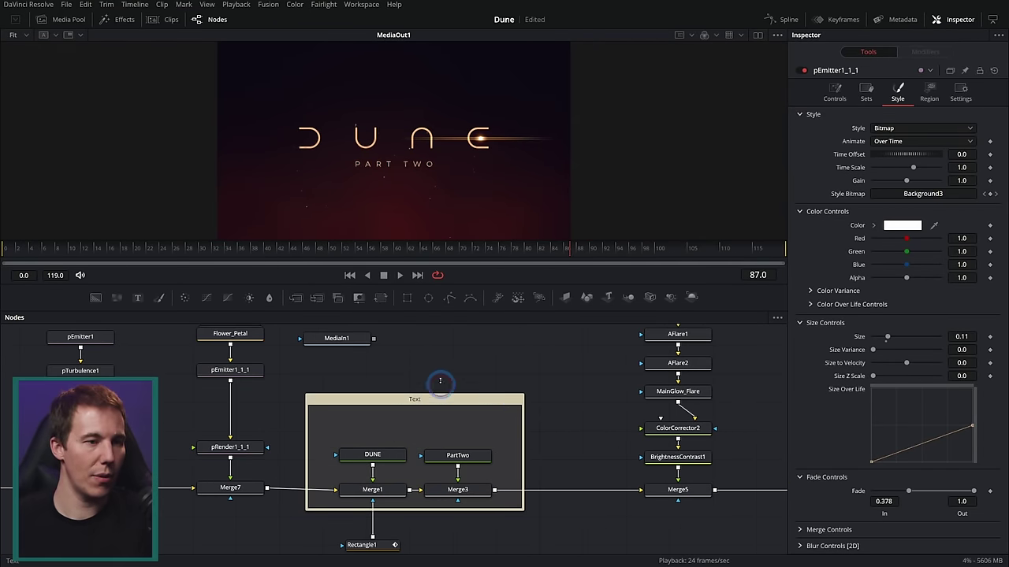
{"action": "left_click_drag", "start_coordinate": [477, 455], "coordinate": [476, 417]}
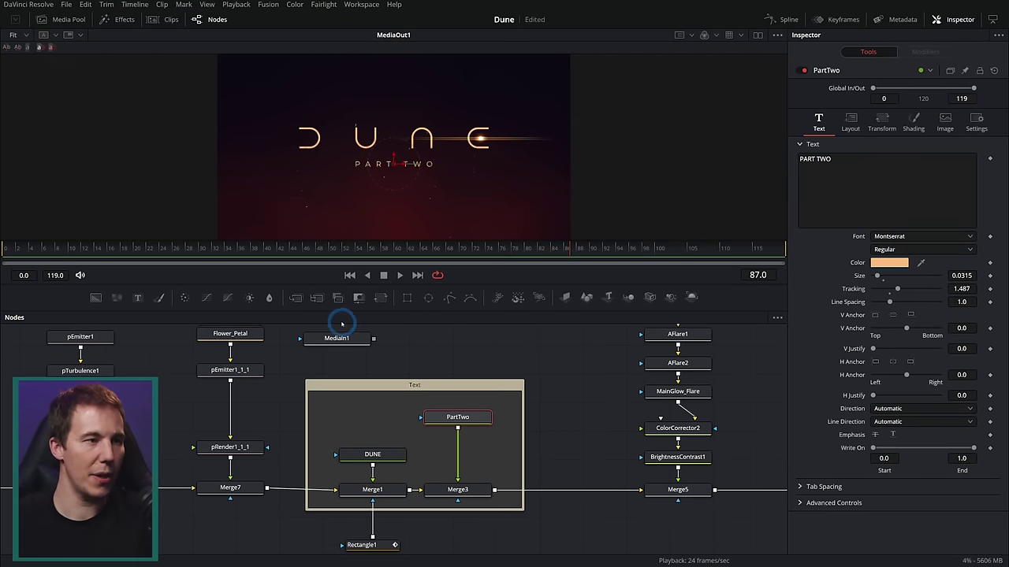
{"action": "left_click_drag", "start_coordinate": [250, 297], "coordinate": [479, 465]}
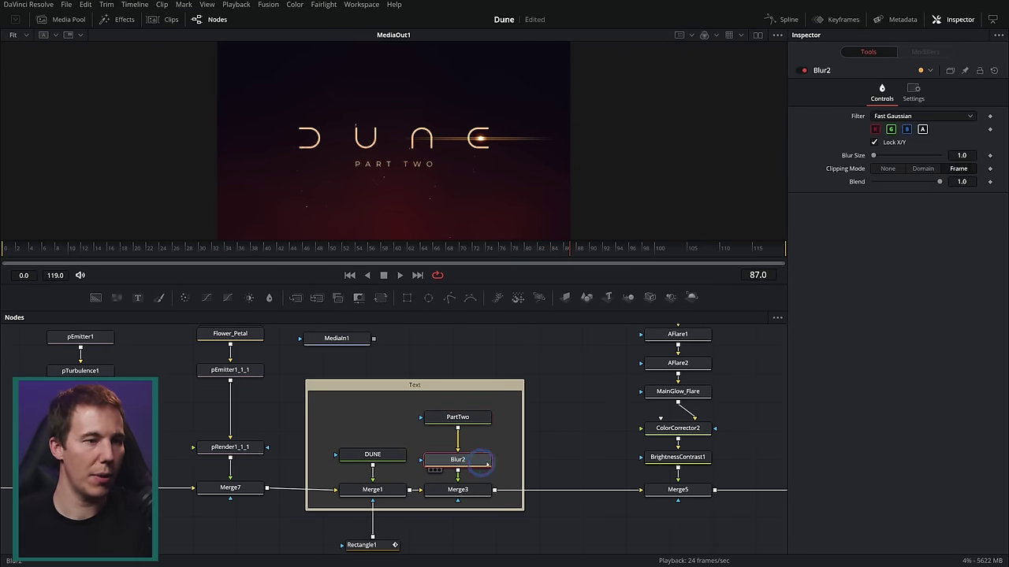
Animate the Blur Size of the PartTwo blur from 10.2 at frame 0 to 0.0 at frame 31, and play it enlarged
{"action": "left_click_drag", "start_coordinate": [398, 248], "coordinate": [230, 249]}
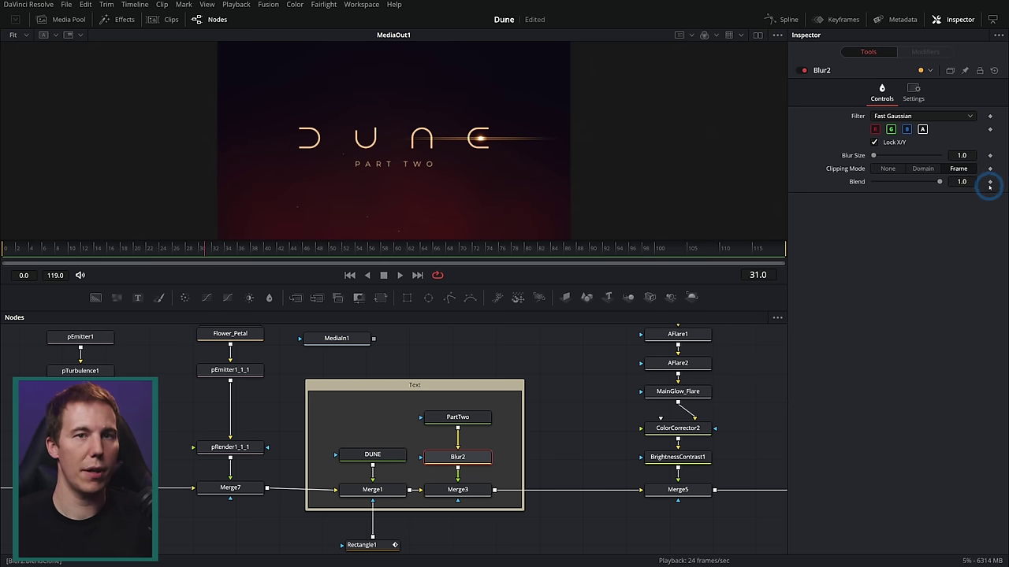
{"action": "left_click", "coordinate": [989, 155]}
{"action": "left_click_drag", "start_coordinate": [874, 155], "coordinate": [837, 162]}
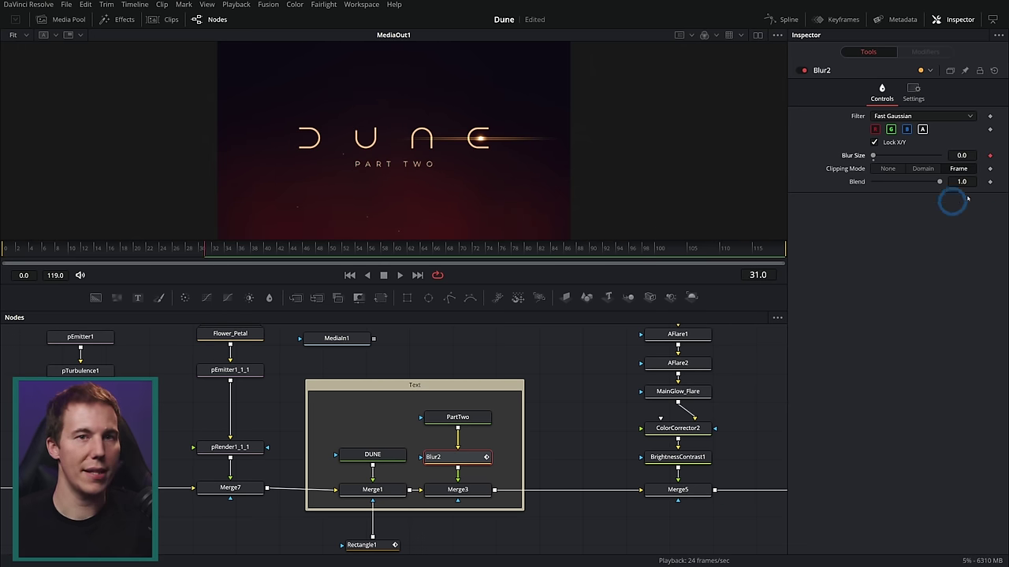
{"action": "key", "text": "Home"}
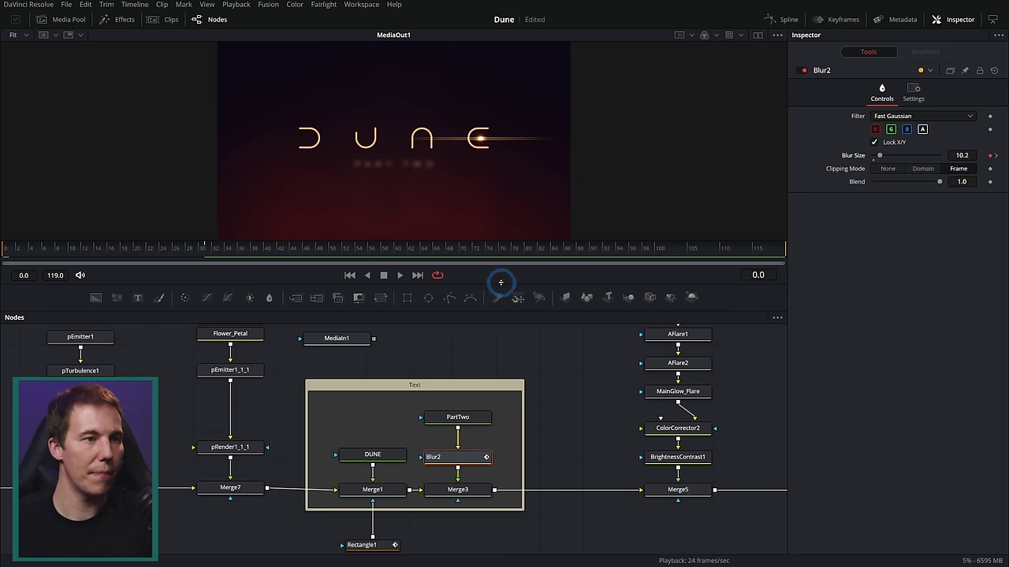
{"action": "left_click_drag", "start_coordinate": [500, 283], "coordinate": [509, 365]}
{"action": "scroll", "coordinate": [397, 222], "scroll_direction": "up", "scroll_amount": 2}
{"action": "left_click_drag", "start_coordinate": [401, 225], "coordinate": [397, 264]}
{"action": "key", "text": "space"}
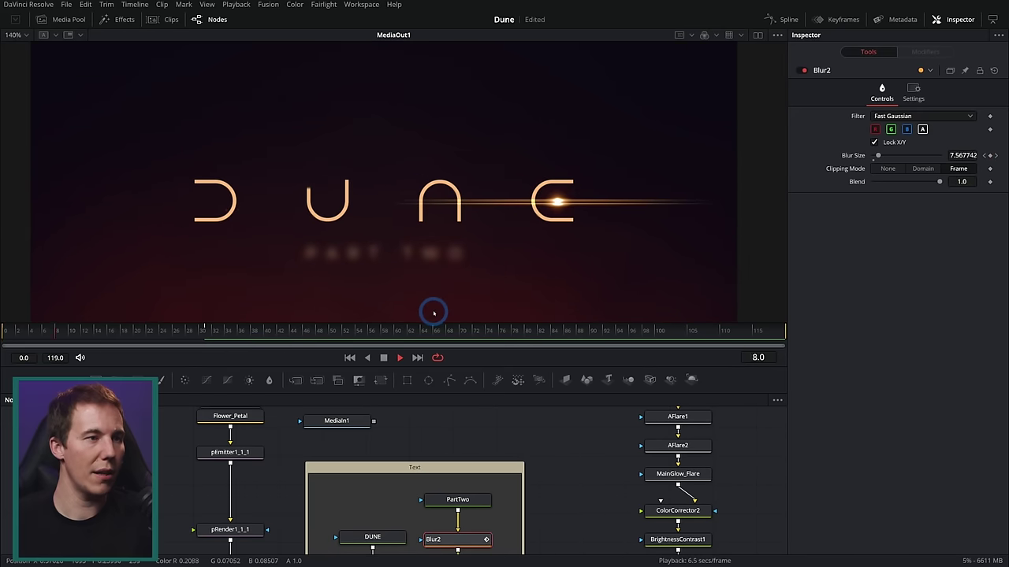
{"action": "left_click", "coordinate": [162, 330]}
{"action": "key", "text": "Home"}
Keyframe Merge3's Blend between frame 0 and 1.0 at frame 20 so PART TWO fades in, and play the result
{"action": "scroll", "coordinate": [512, 520], "scroll_direction": "down", "scroll_amount": 3}
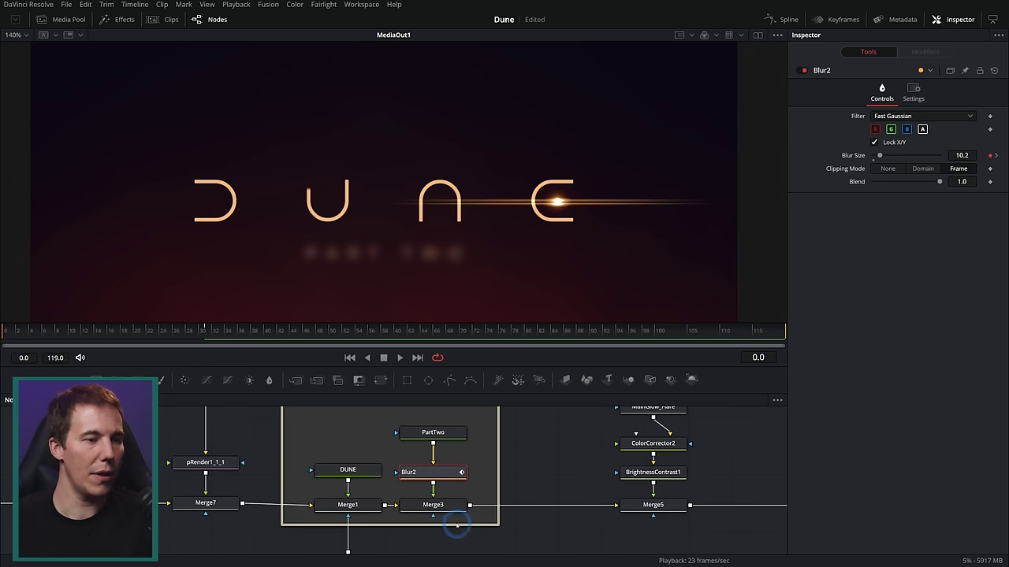
{"action": "left_click", "coordinate": [453, 507]}
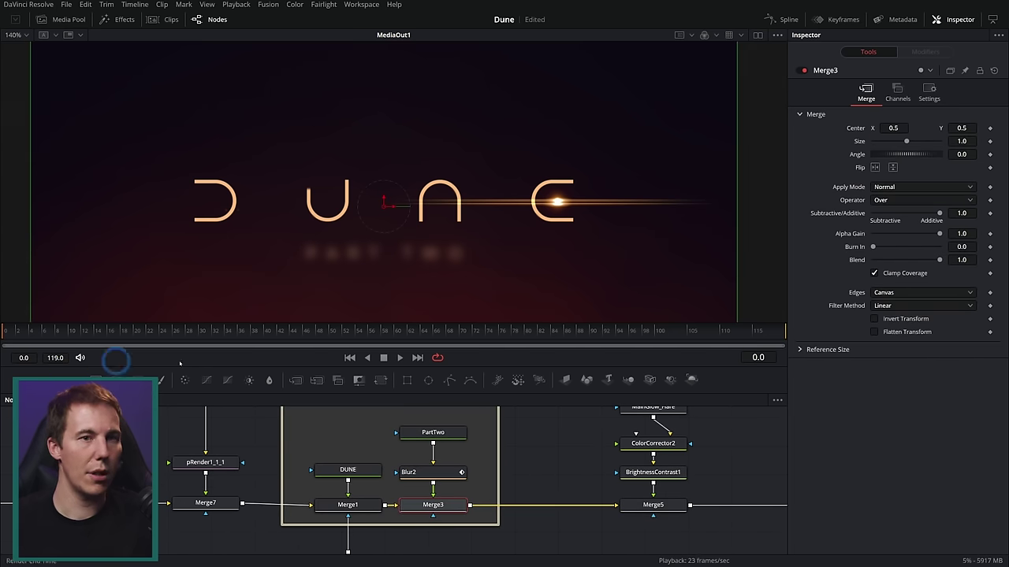
{"action": "left_click", "coordinate": [135, 332]}
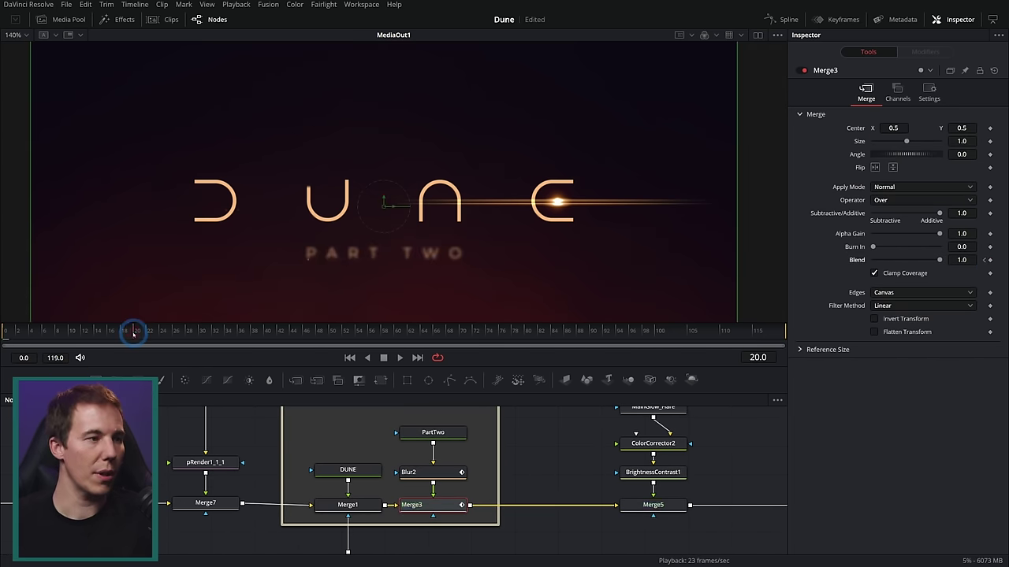
{"action": "left_click", "coordinate": [984, 260]}
{"action": "key", "text": "Home"}
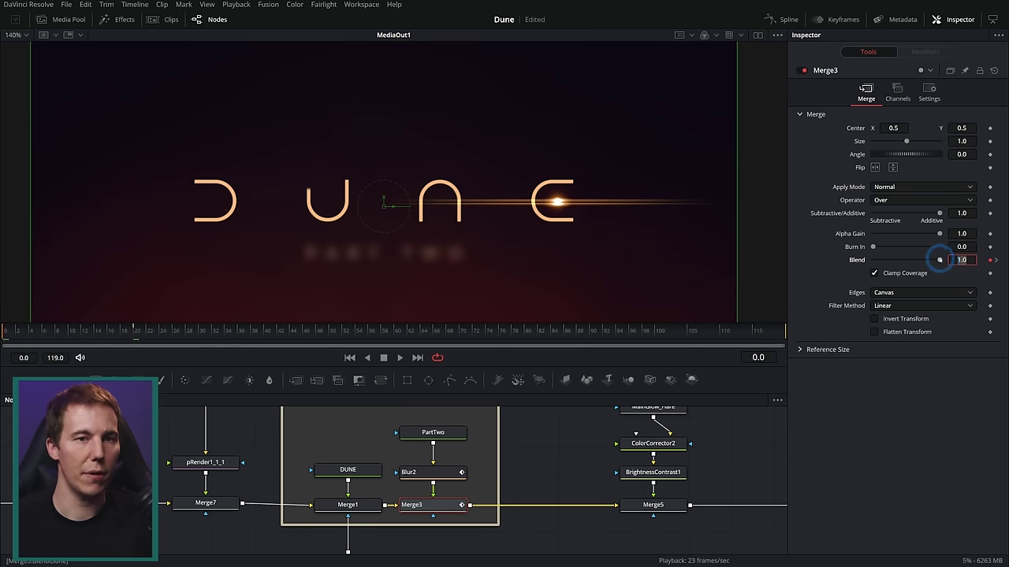
{"action": "left_click", "coordinate": [399, 357]}
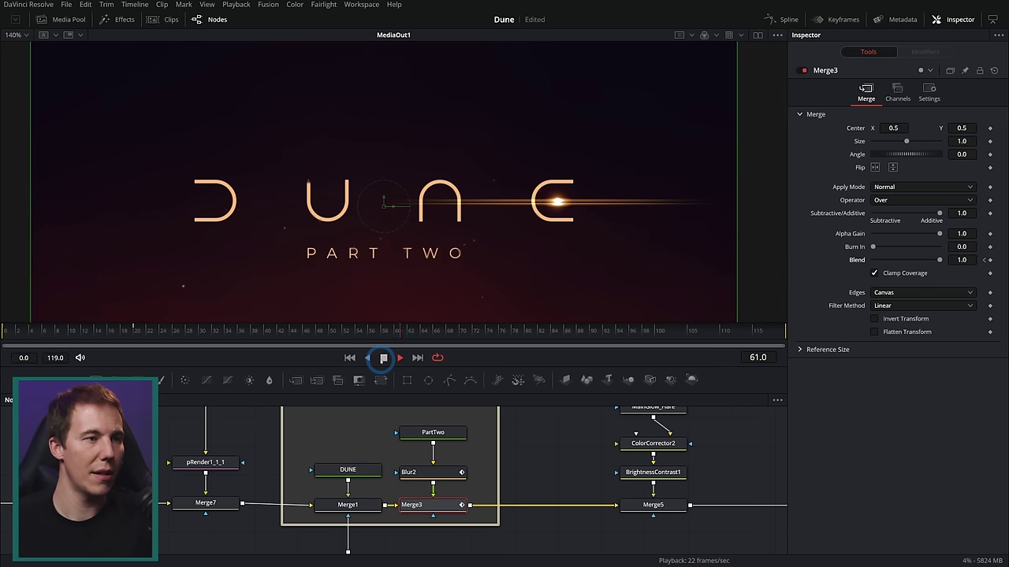
{"action": "left_click_drag", "start_coordinate": [300, 334], "coordinate": [158, 334]}
Insert another Blur node between Blur1 and MediaOut1
{"action": "left_click_drag", "start_coordinate": [732, 461], "coordinate": [360, 446]}
{"action": "left_click_drag", "start_coordinate": [642, 455], "coordinate": [432, 497]}
{"action": "left_click_drag", "start_coordinate": [268, 380], "coordinate": [429, 527]}
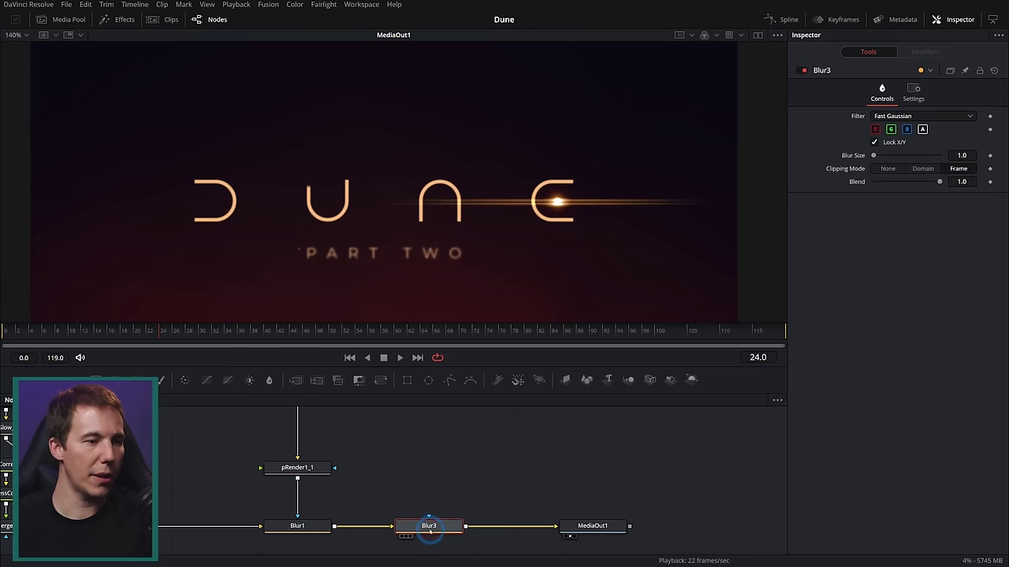
Animate Blur3's Blur Size from 3.0 at frame 0 to 0.0 at frame 30 and play the title from the start
{"action": "mouse_move", "coordinate": [197, 333]}
{"action": "left_mouse_down"}
{"action": "mouse_move", "coordinate": [116, 333]}
{"action": "mouse_move", "coordinate": [204, 334]}
{"action": "left_mouse_up"}
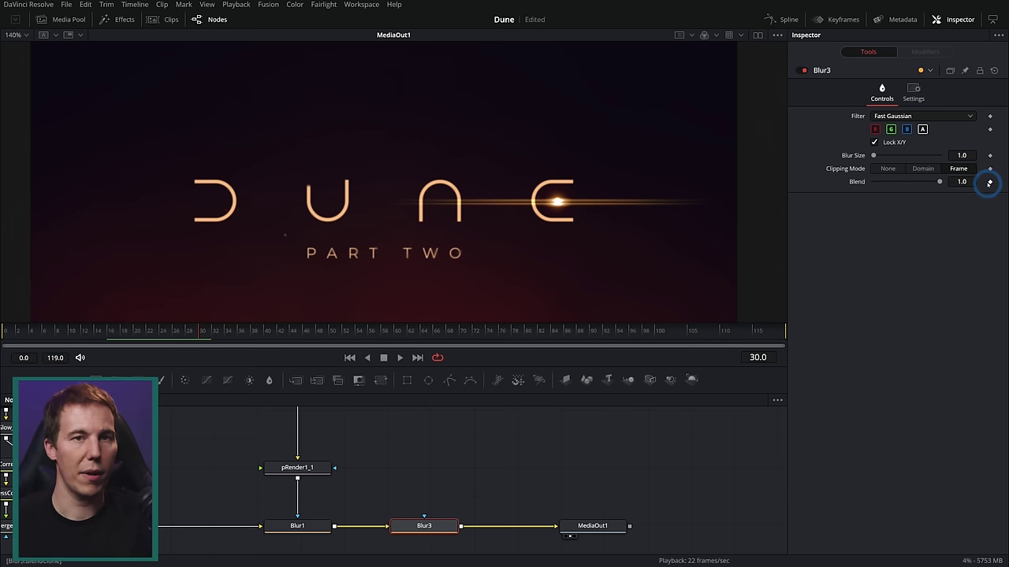
{"action": "left_click", "coordinate": [990, 156]}
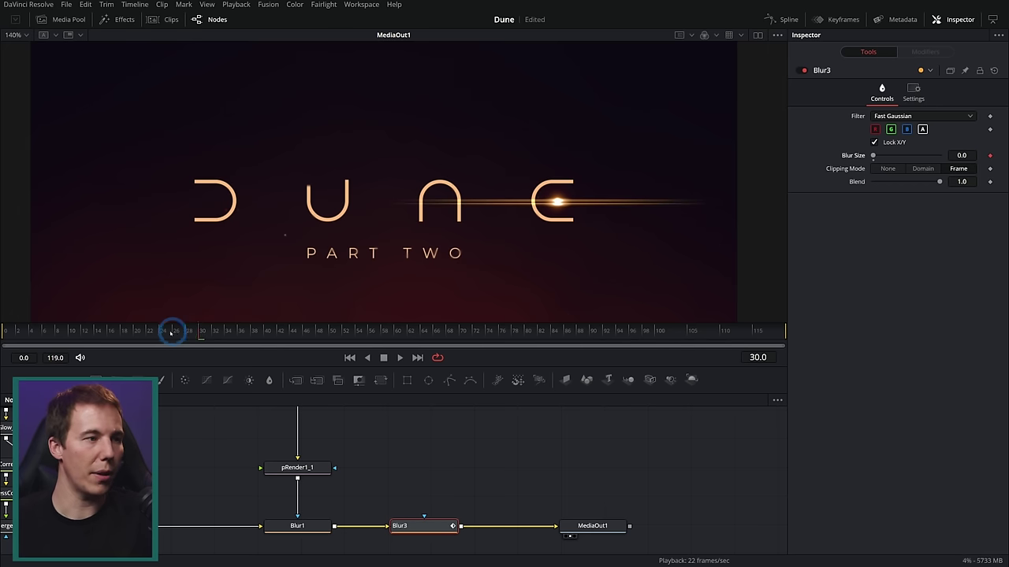
{"action": "left_click_drag", "start_coordinate": [172, 333], "coordinate": [1, 360]}
{"action": "left_click_drag", "start_coordinate": [961, 154], "coordinate": [969, 155]}
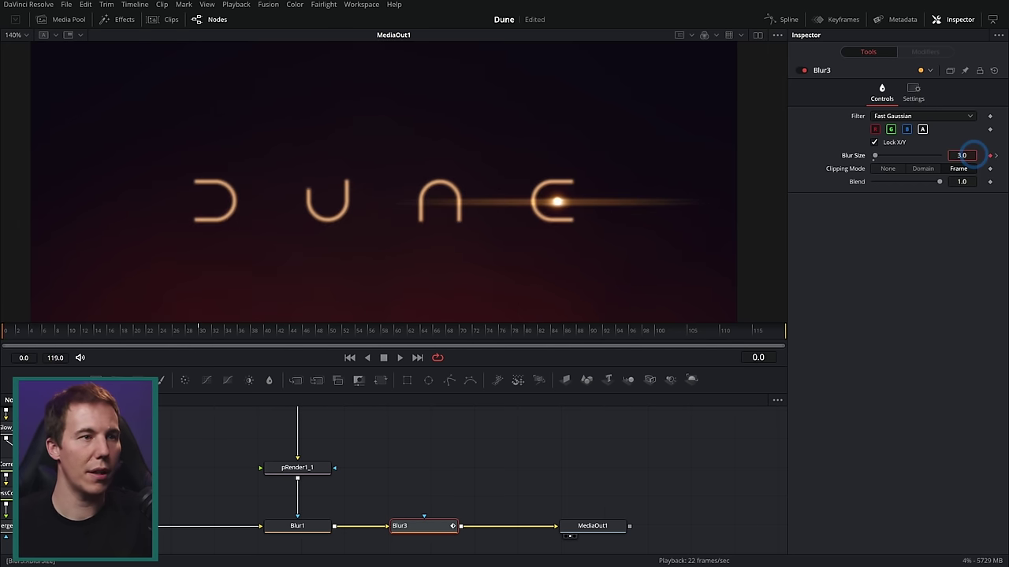
{"action": "left_click", "coordinate": [399, 358]}
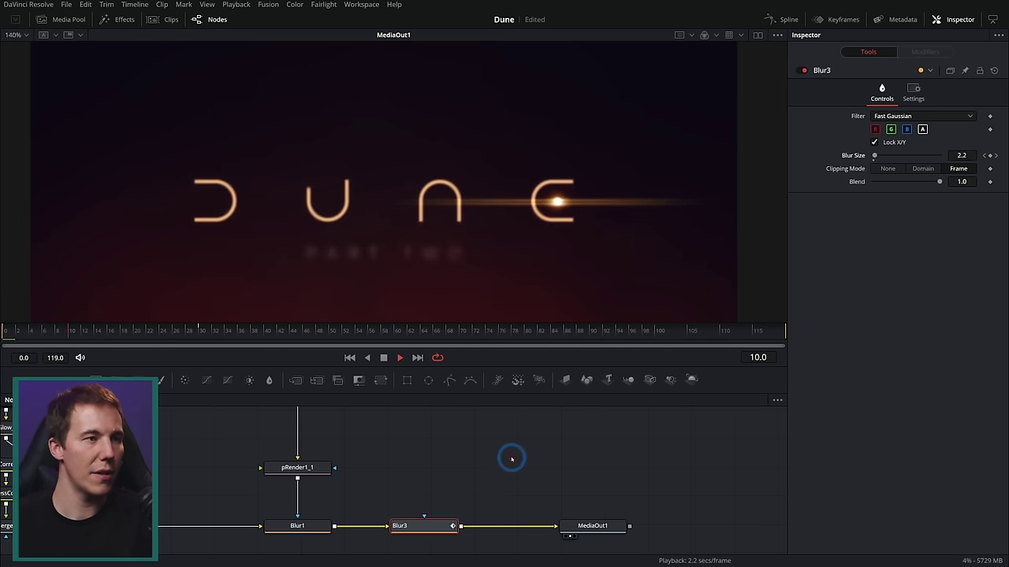
{"action": "left_click", "coordinate": [382, 359]}
{"action": "left_click", "coordinate": [350, 358]}
{"action": "left_click", "coordinate": [399, 359]}
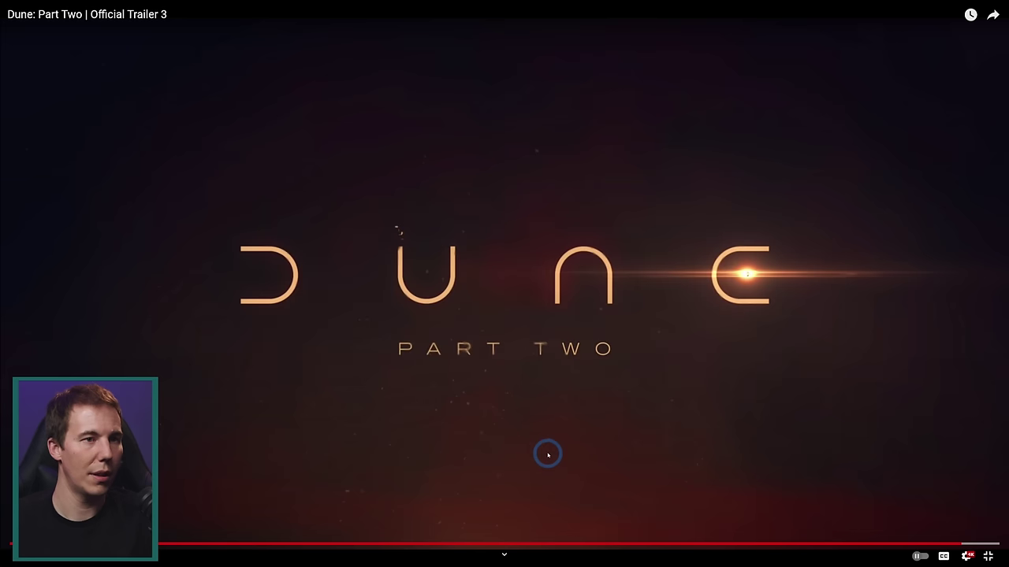
Replay the title shot in the Dune: Part Two trailer on YouTube to compare its motion and look
{"action": "left_click", "coordinate": [547, 452]}
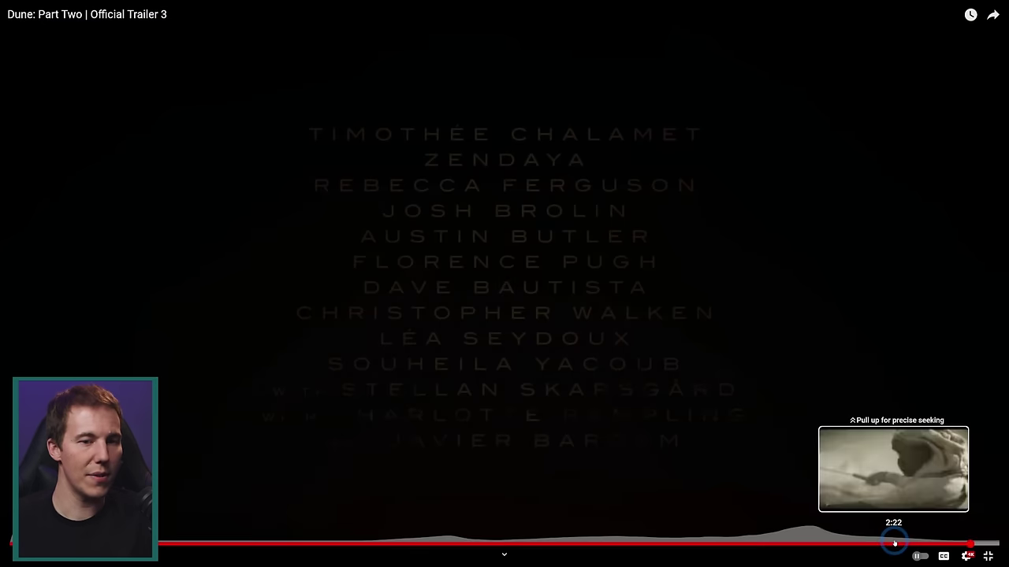
{"action": "left_click", "coordinate": [895, 543]}
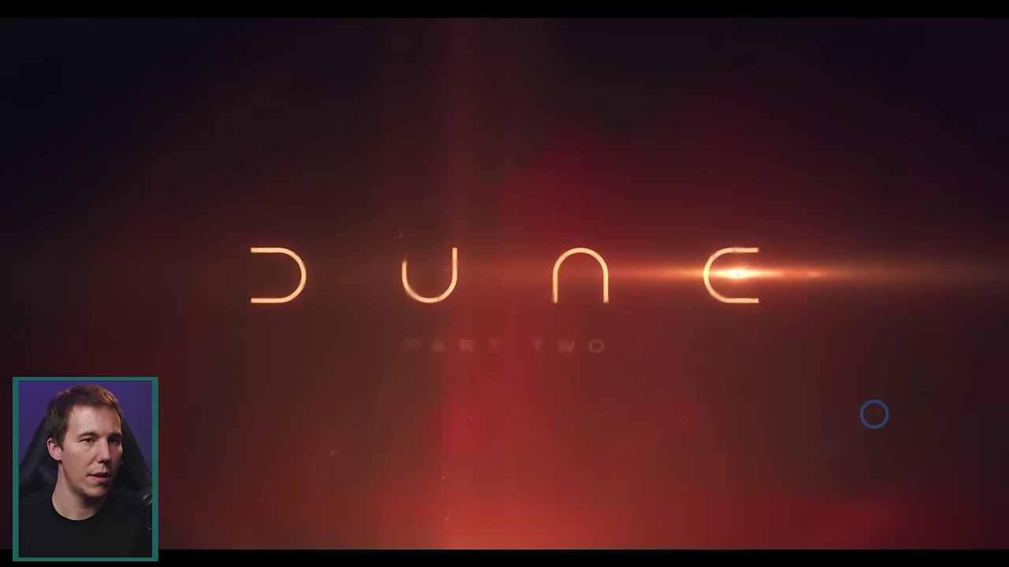
{"action": "left_click", "coordinate": [873, 415]}
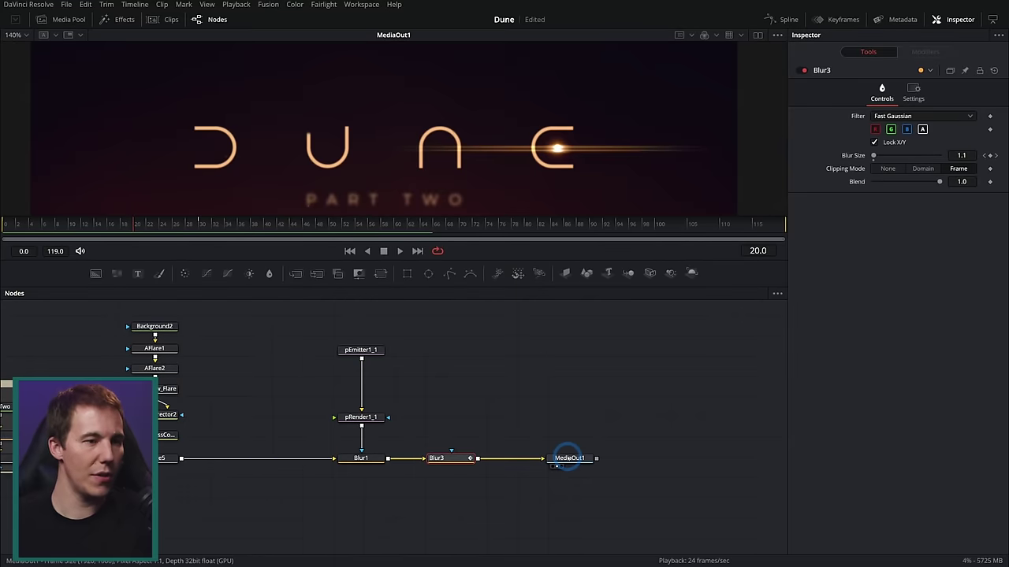
Insert a Transform node between Blur3 and MediaOut1, and enlarge the viewer area
{"action": "left_click", "coordinate": [638, 458]}
{"action": "left_click_drag", "start_coordinate": [381, 273], "coordinate": [553, 460]}
{"action": "left_click_drag", "start_coordinate": [486, 260], "coordinate": [504, 380]}
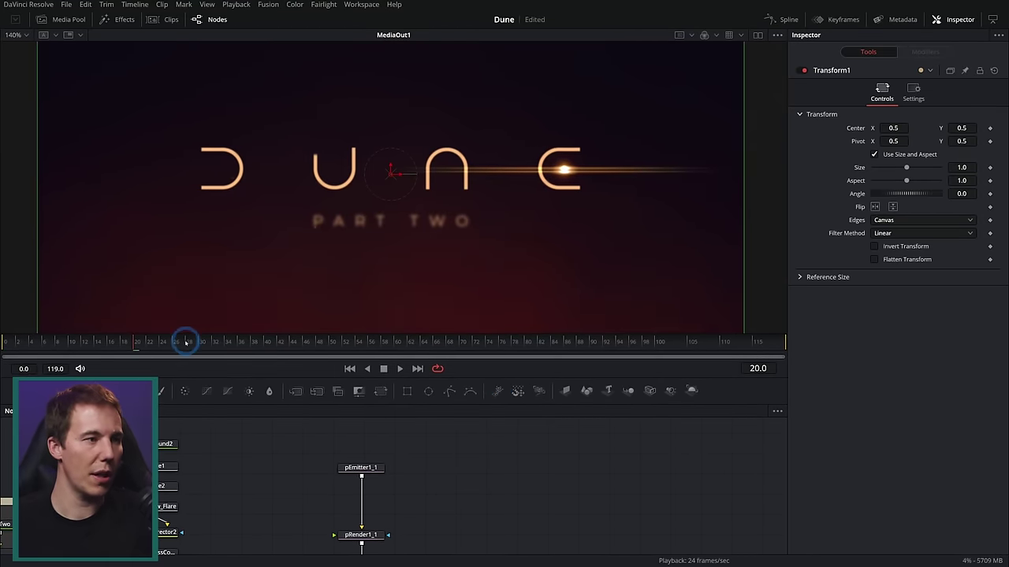
Keyframe Transform1's Size from 1.0 at frame 0 to slightly larger at frame 119, and play the slow push-in
{"action": "left_click", "coordinate": [990, 167]}
{"action": "left_click_drag", "start_coordinate": [207, 340], "coordinate": [432, 342]}
{"action": "left_click_drag", "start_coordinate": [584, 341], "coordinate": [788, 339]}
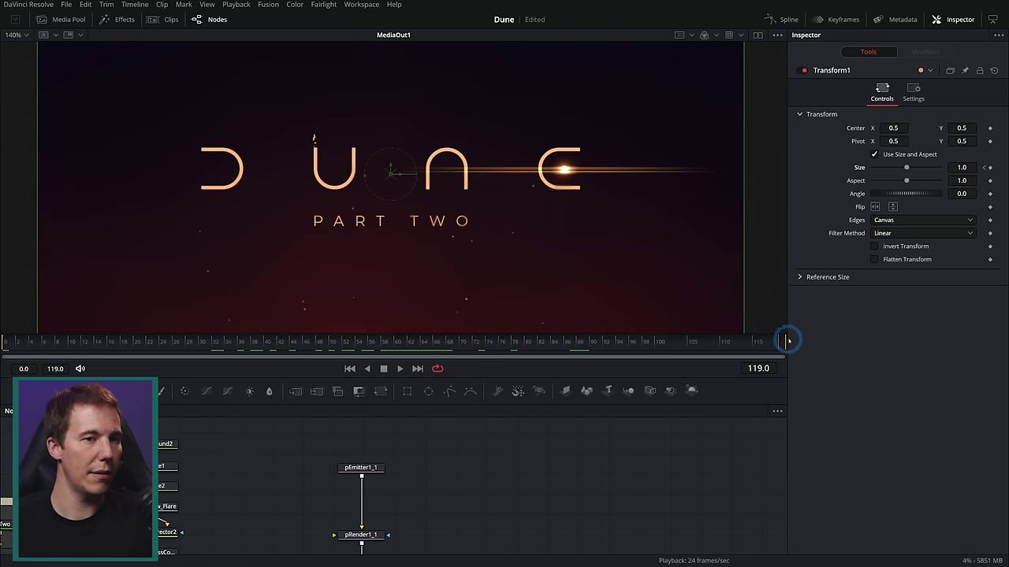
{"action": "left_click_drag", "start_coordinate": [957, 167], "coordinate": [991, 167]}
{"action": "left_click", "coordinate": [352, 369]}
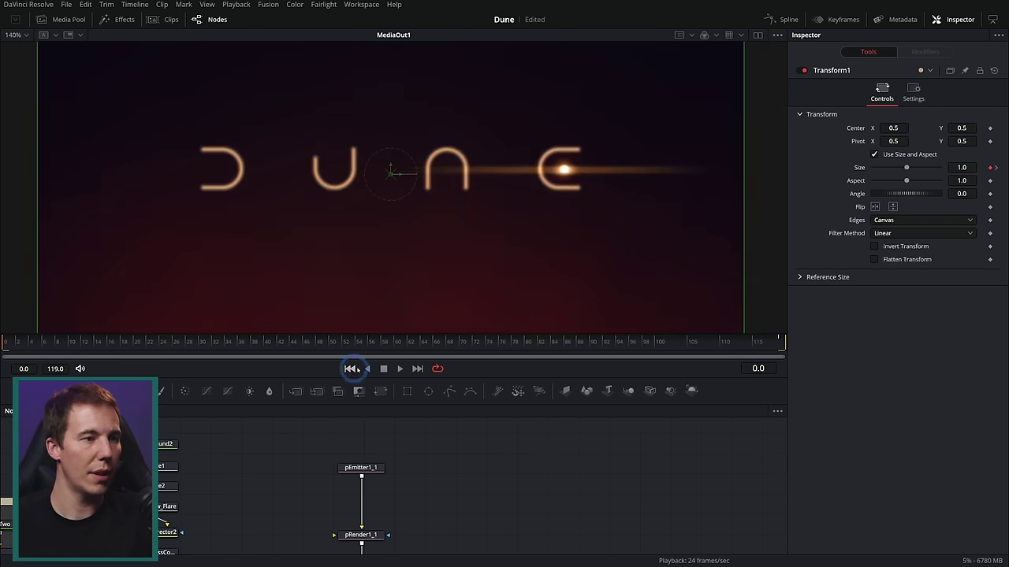
{"action": "left_click", "coordinate": [398, 368]}
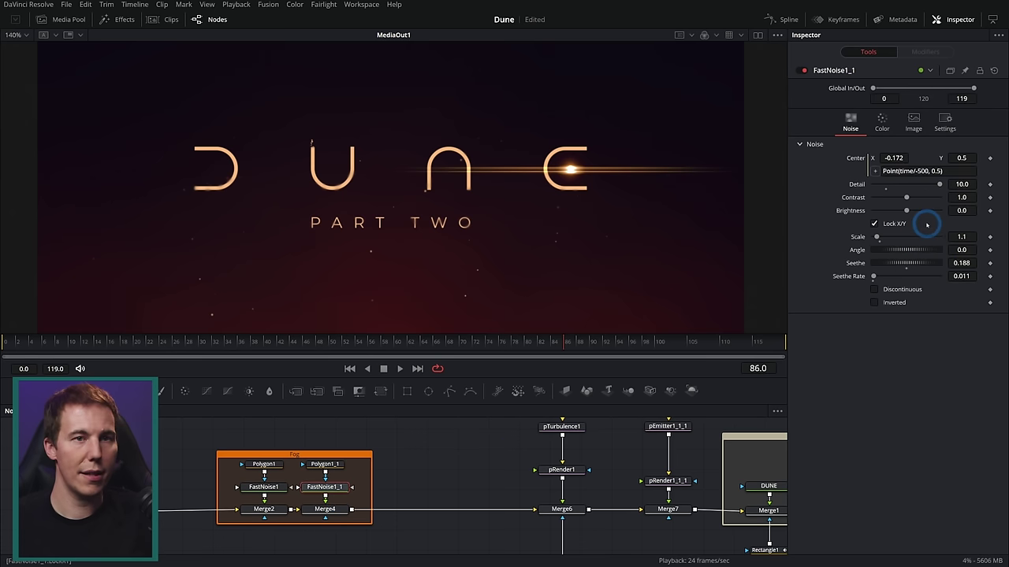
Raise the Scale of the fog's FastNoise1_1 to about 3.62 and play the title
{"action": "left_click", "coordinate": [961, 236]}
{"action": "type", "text": "1.23"}
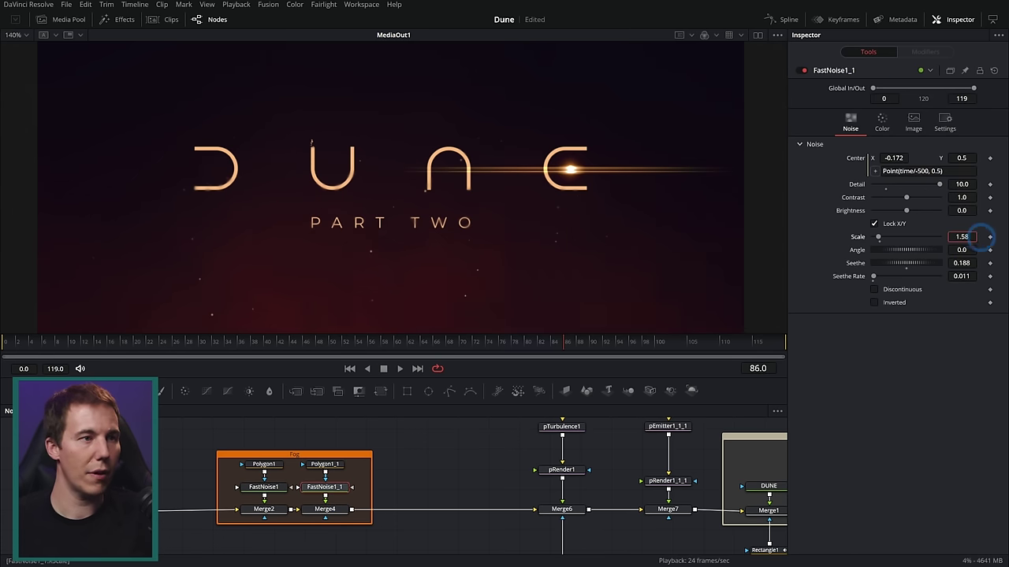
{"action": "left_click_drag", "start_coordinate": [876, 237], "coordinate": [883, 238]}
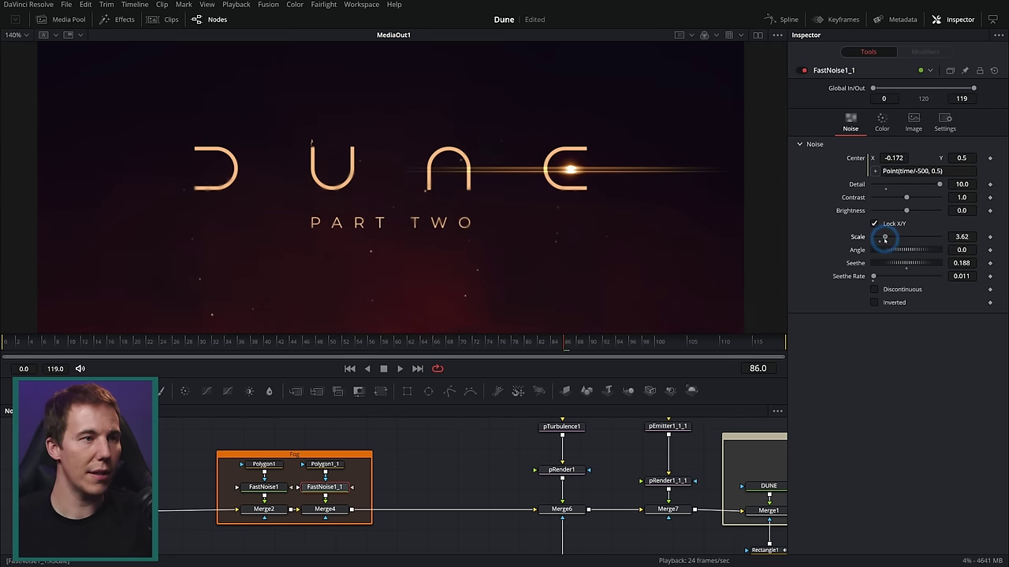
{"action": "left_click", "coordinate": [399, 368]}
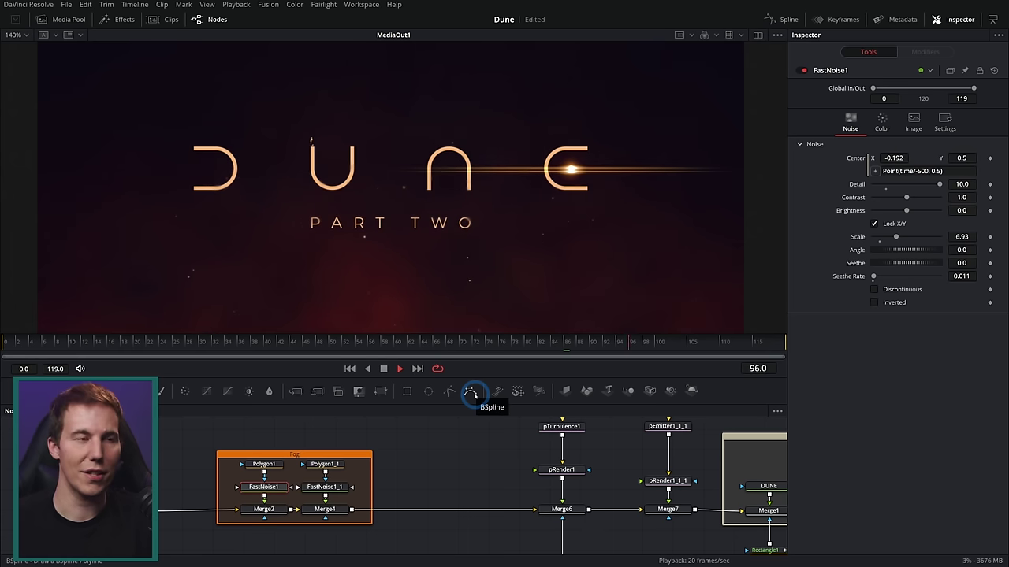
Lower the dust particle merge Merge6's Blend to 0.465 and play the title
{"action": "left_click_drag", "start_coordinate": [487, 454], "coordinate": [263, 495]}
{"action": "left_click_drag", "start_coordinate": [416, 506], "coordinate": [439, 464]}
{"action": "left_click", "coordinate": [361, 505]}
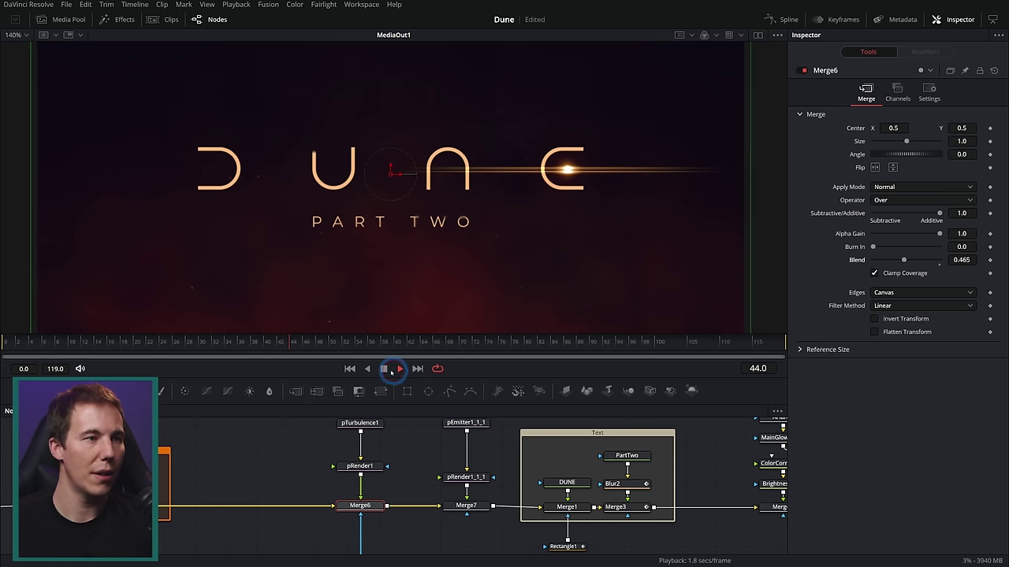
{"action": "left_click", "coordinate": [422, 457]}
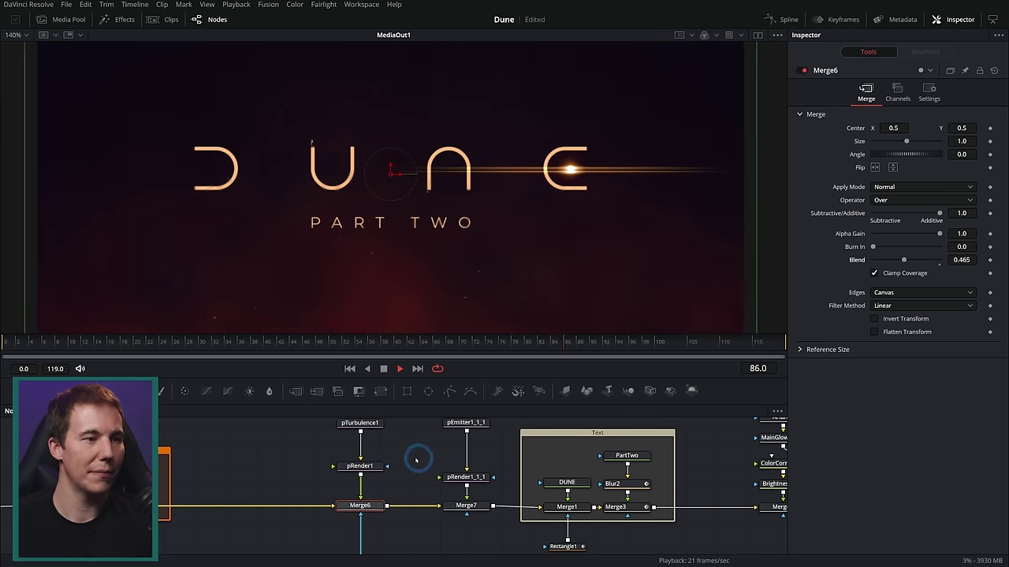
Stop playback and apply a Perturb modifier to the Global Brightness of AFlare1
{"action": "left_click", "coordinate": [383, 369]}
{"action": "left_click_drag", "start_coordinate": [742, 447], "coordinate": [446, 455]}
{"action": "left_click_drag", "start_coordinate": [581, 444], "coordinate": [394, 477]}
{"action": "left_click_drag", "start_coordinate": [541, 493], "coordinate": [599, 475]}
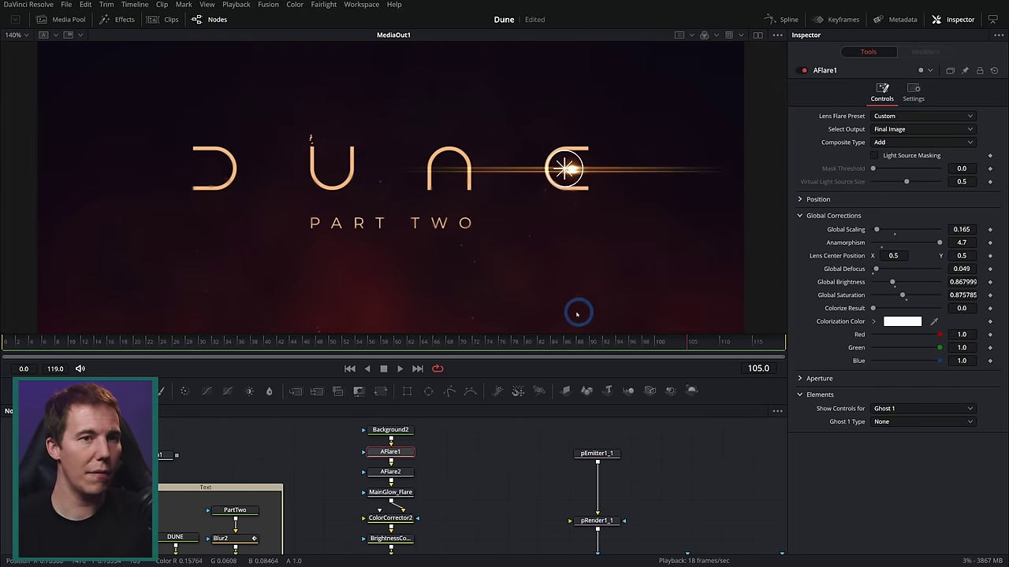
{"action": "left_click_drag", "start_coordinate": [892, 281], "coordinate": [900, 288]}
{"action": "double_click", "coordinate": [855, 283]}
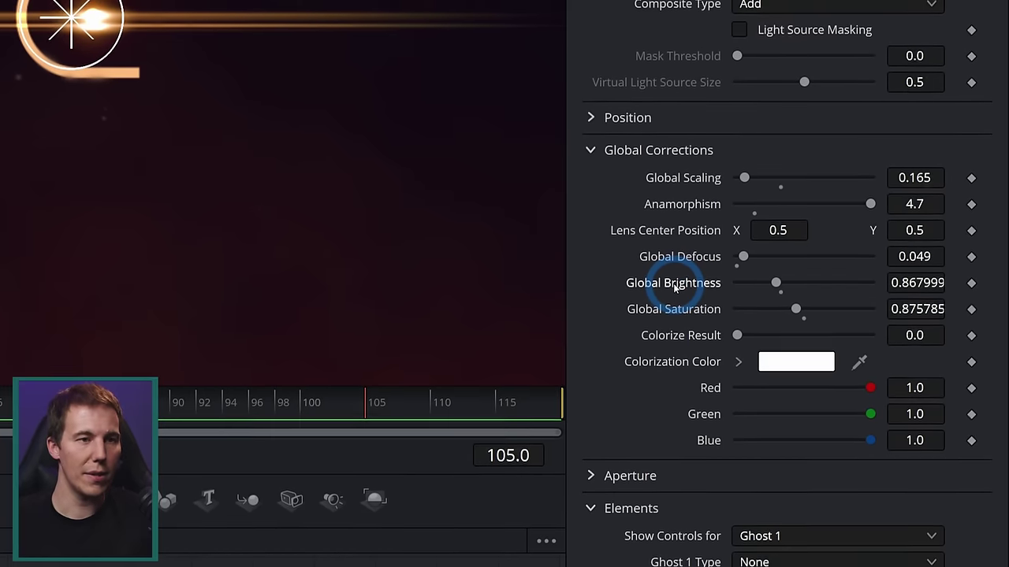
{"action": "right_click", "coordinate": [678, 278]}
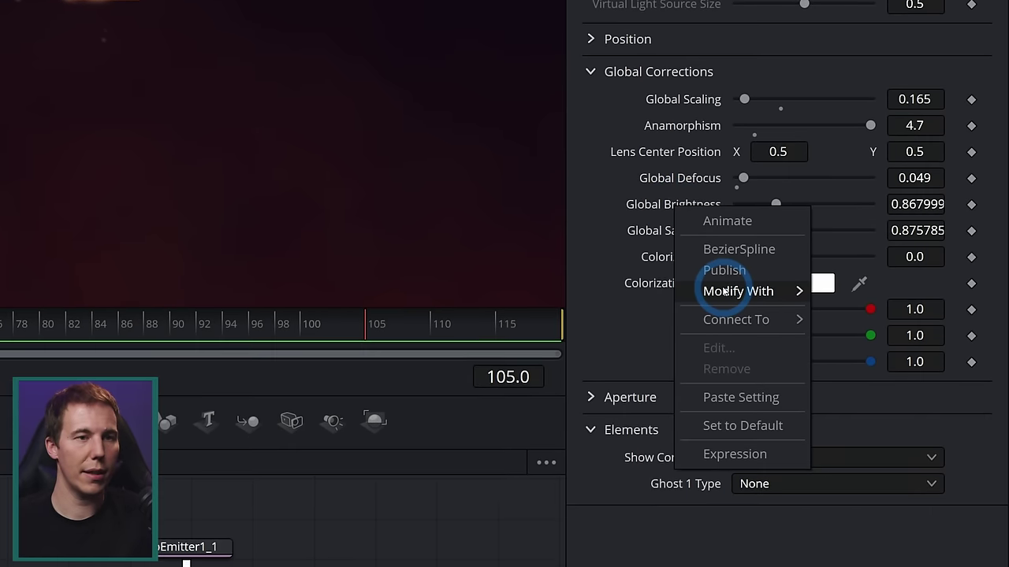
{"action": "mouse_move", "coordinate": [716, 362]}
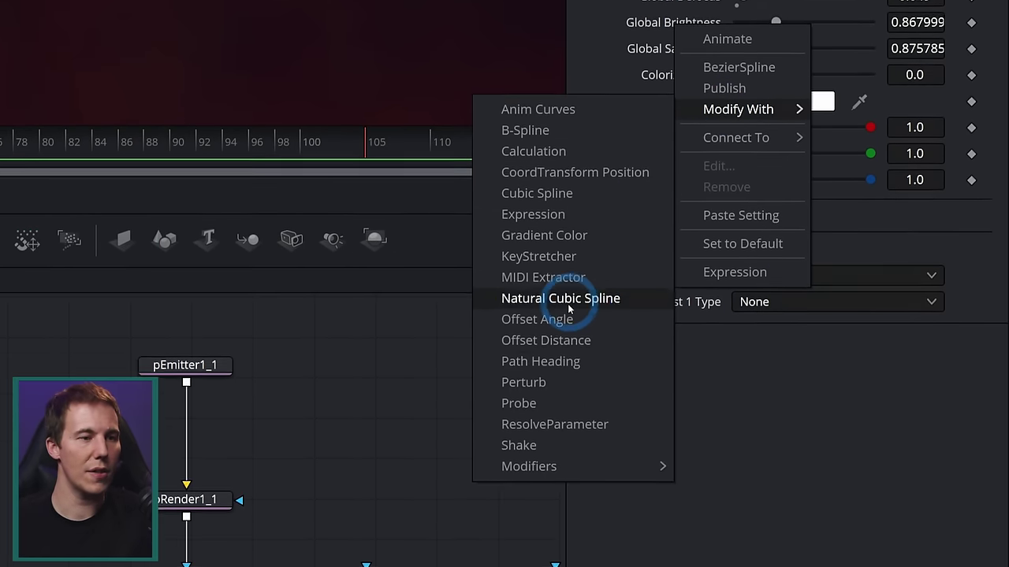
{"action": "left_click", "coordinate": [572, 494]}
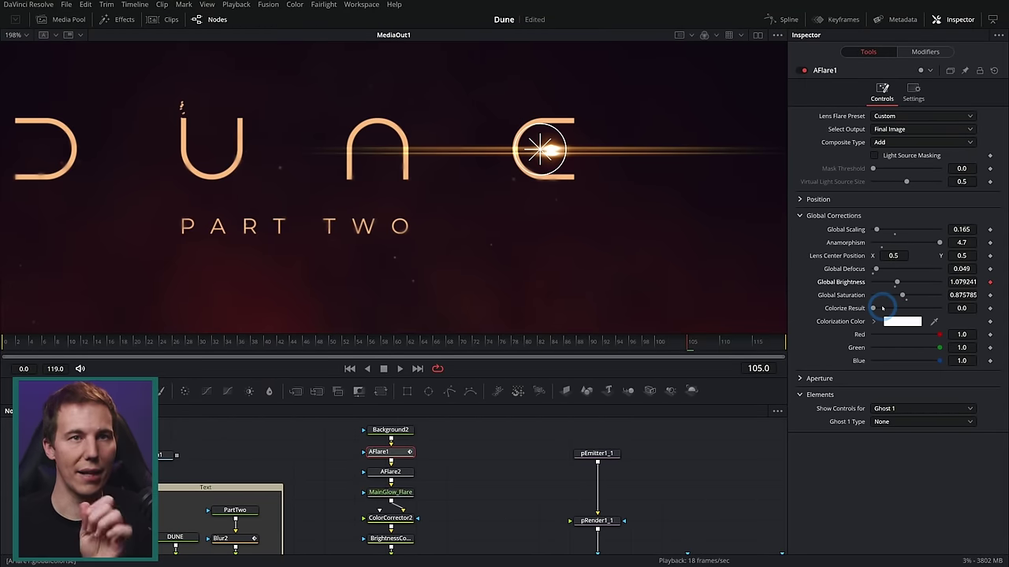
Raise the Speed of AFlare1's Perturb modifier to 2.44 and then higher while playing a close view of the flare
{"action": "left_click", "coordinate": [925, 51]}
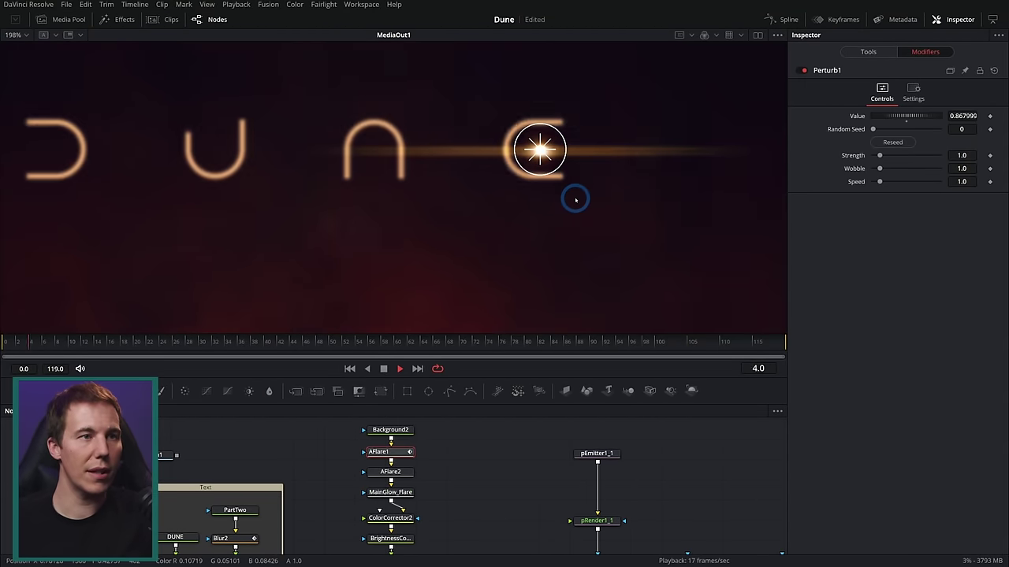
{"action": "scroll", "coordinate": [587, 156], "scroll_direction": "up", "scroll_amount": 3}
{"action": "left_click_drag", "start_coordinate": [880, 181], "coordinate": [889, 182]}
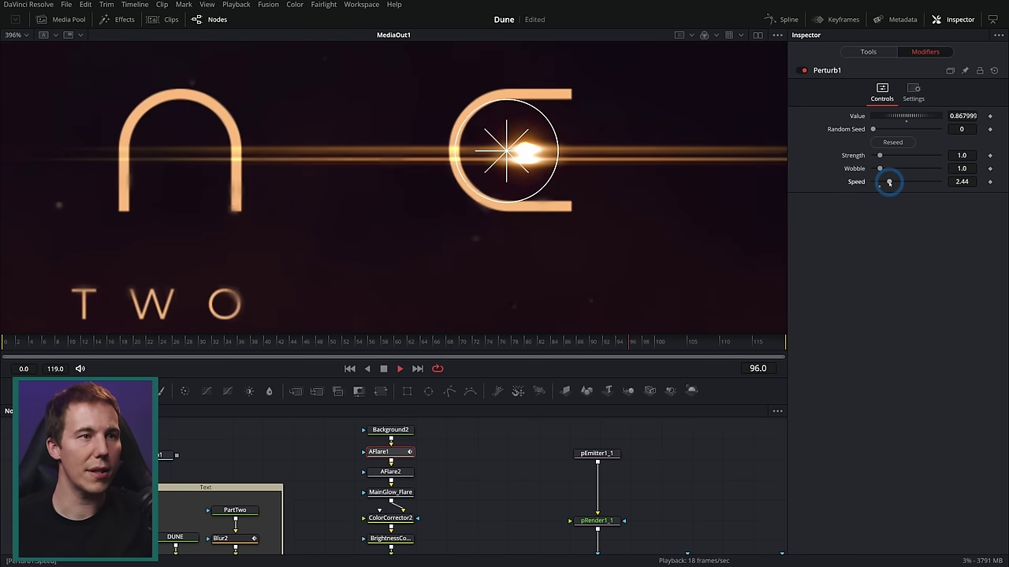
{"action": "left_click_drag", "start_coordinate": [889, 182], "coordinate": [928, 187]}
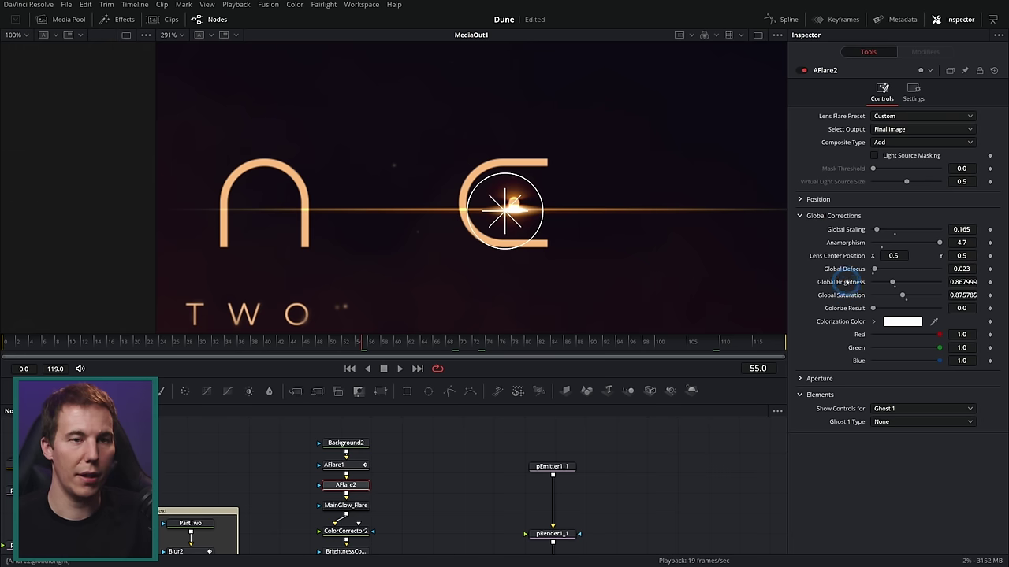
Apply a Perturb modifier to AFlare2's Global Brightness and play the title to check the flicker
{"action": "right_click", "coordinate": [842, 282]}
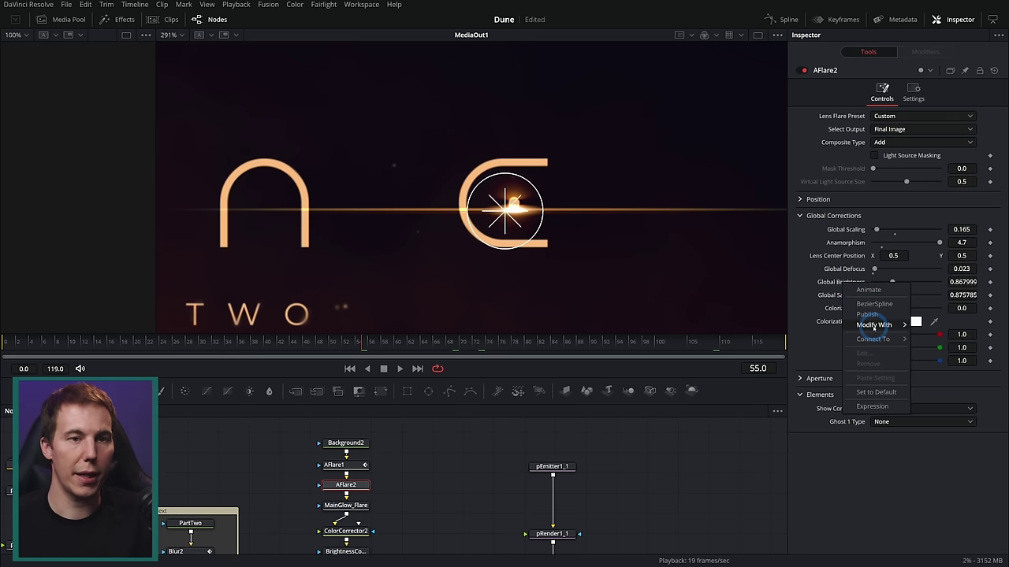
{"action": "mouse_move", "coordinate": [875, 325]}
{"action": "left_click", "coordinate": [791, 461]}
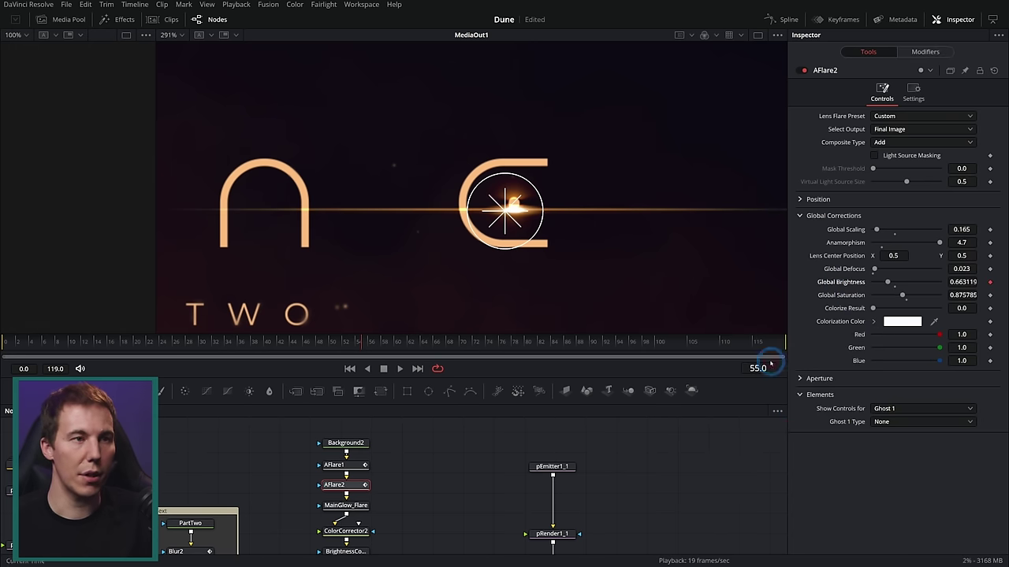
{"action": "left_click", "coordinate": [399, 369]}
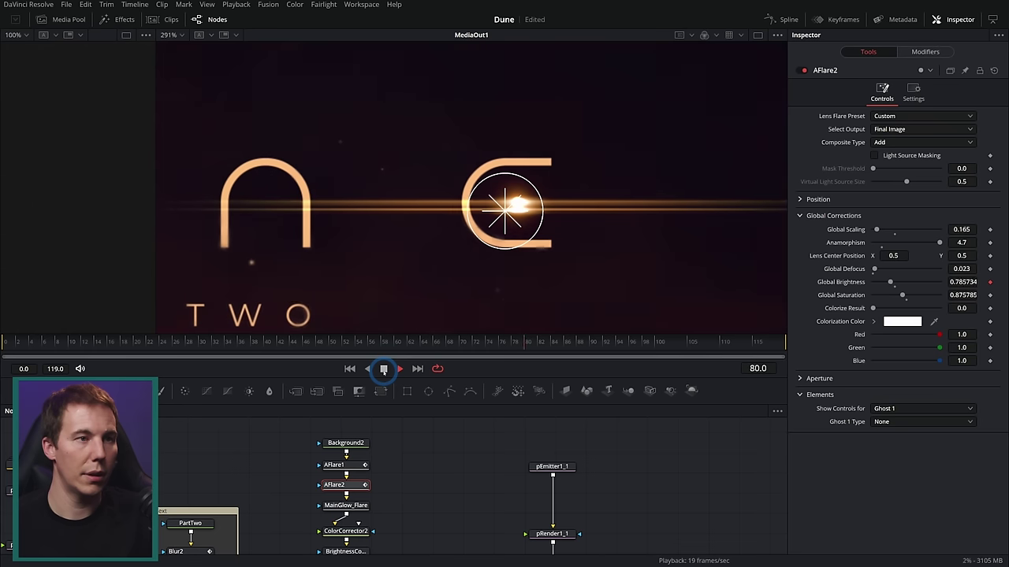
{"action": "left_click", "coordinate": [384, 369]}
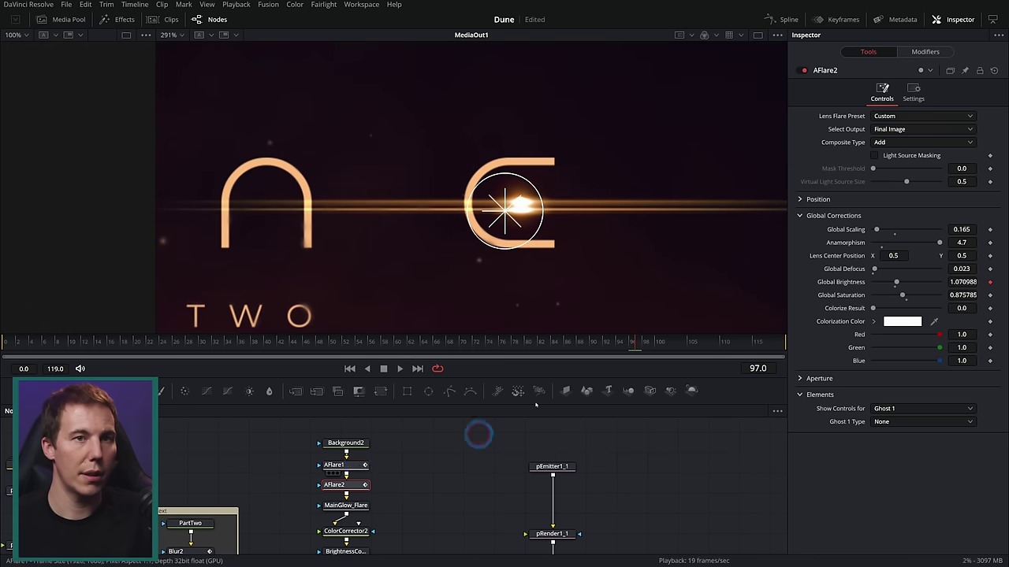
Reset AFlare1's Perturb modifier, and set its Value to 0.641 and its Strength to 0.24
{"action": "left_click", "coordinate": [924, 51]}
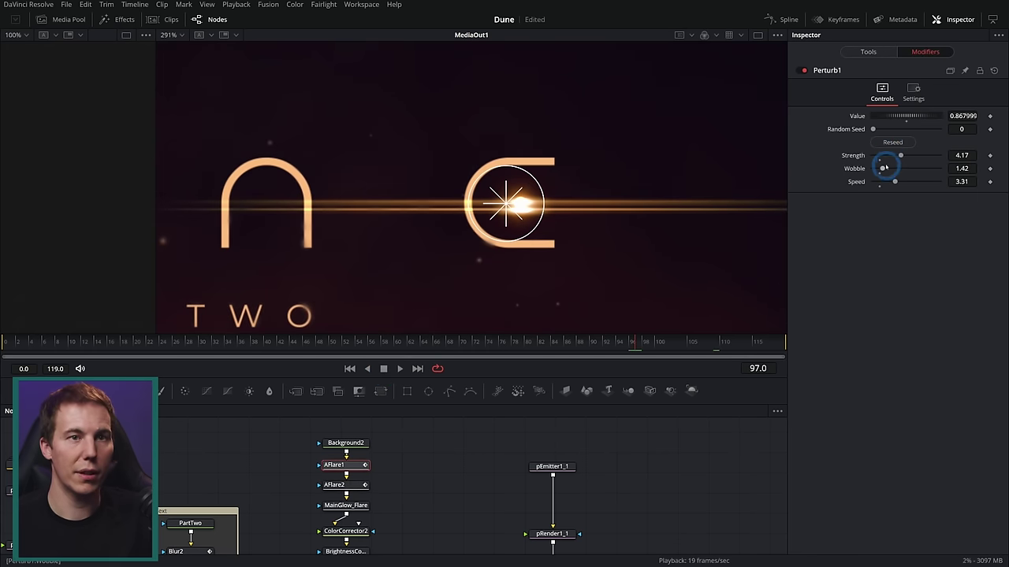
{"action": "left_click", "coordinate": [994, 71]}
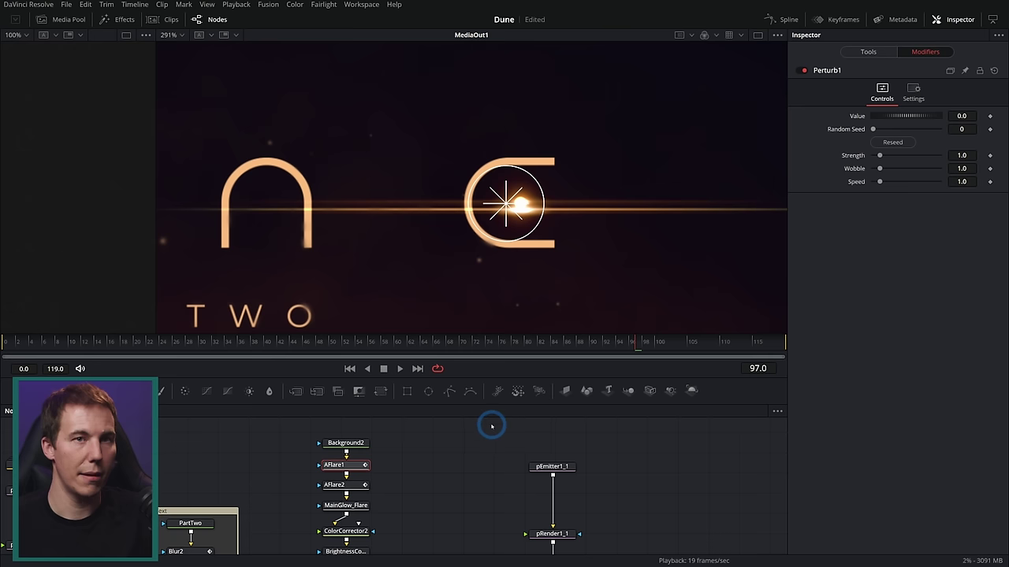
{"action": "left_click", "coordinate": [869, 52]}
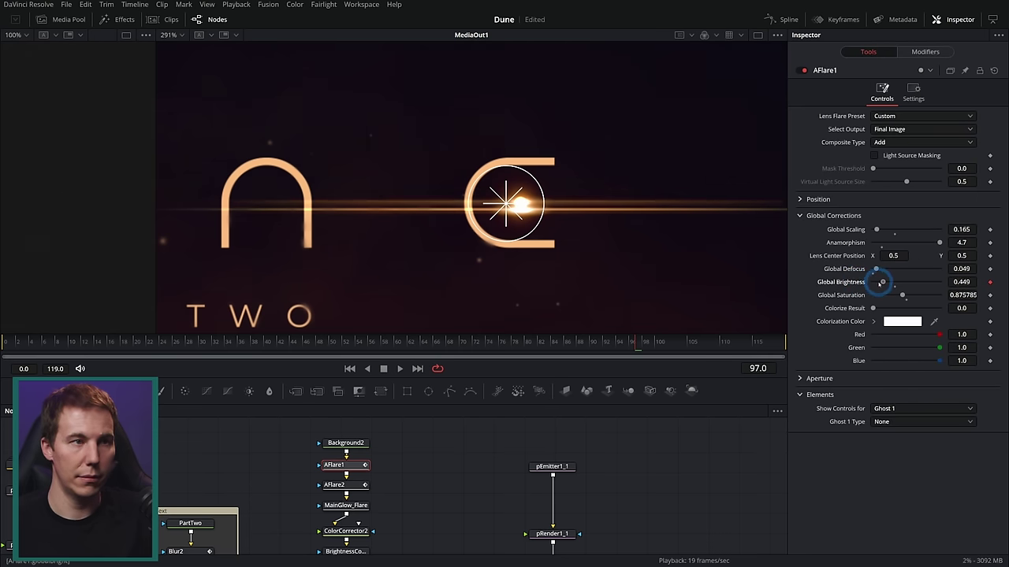
{"action": "left_click", "coordinate": [924, 51]}
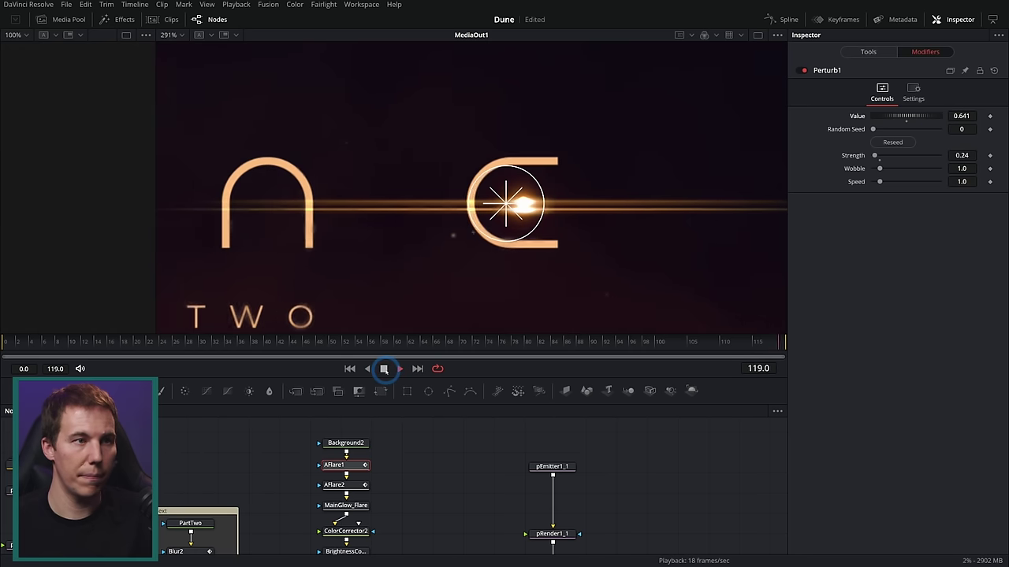
{"action": "left_click", "coordinate": [150, 355]}
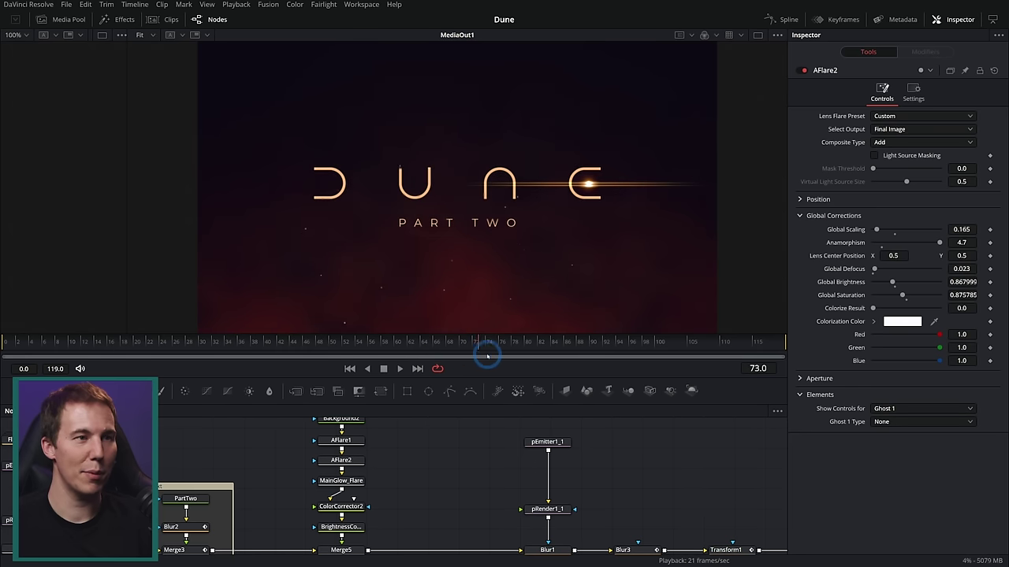